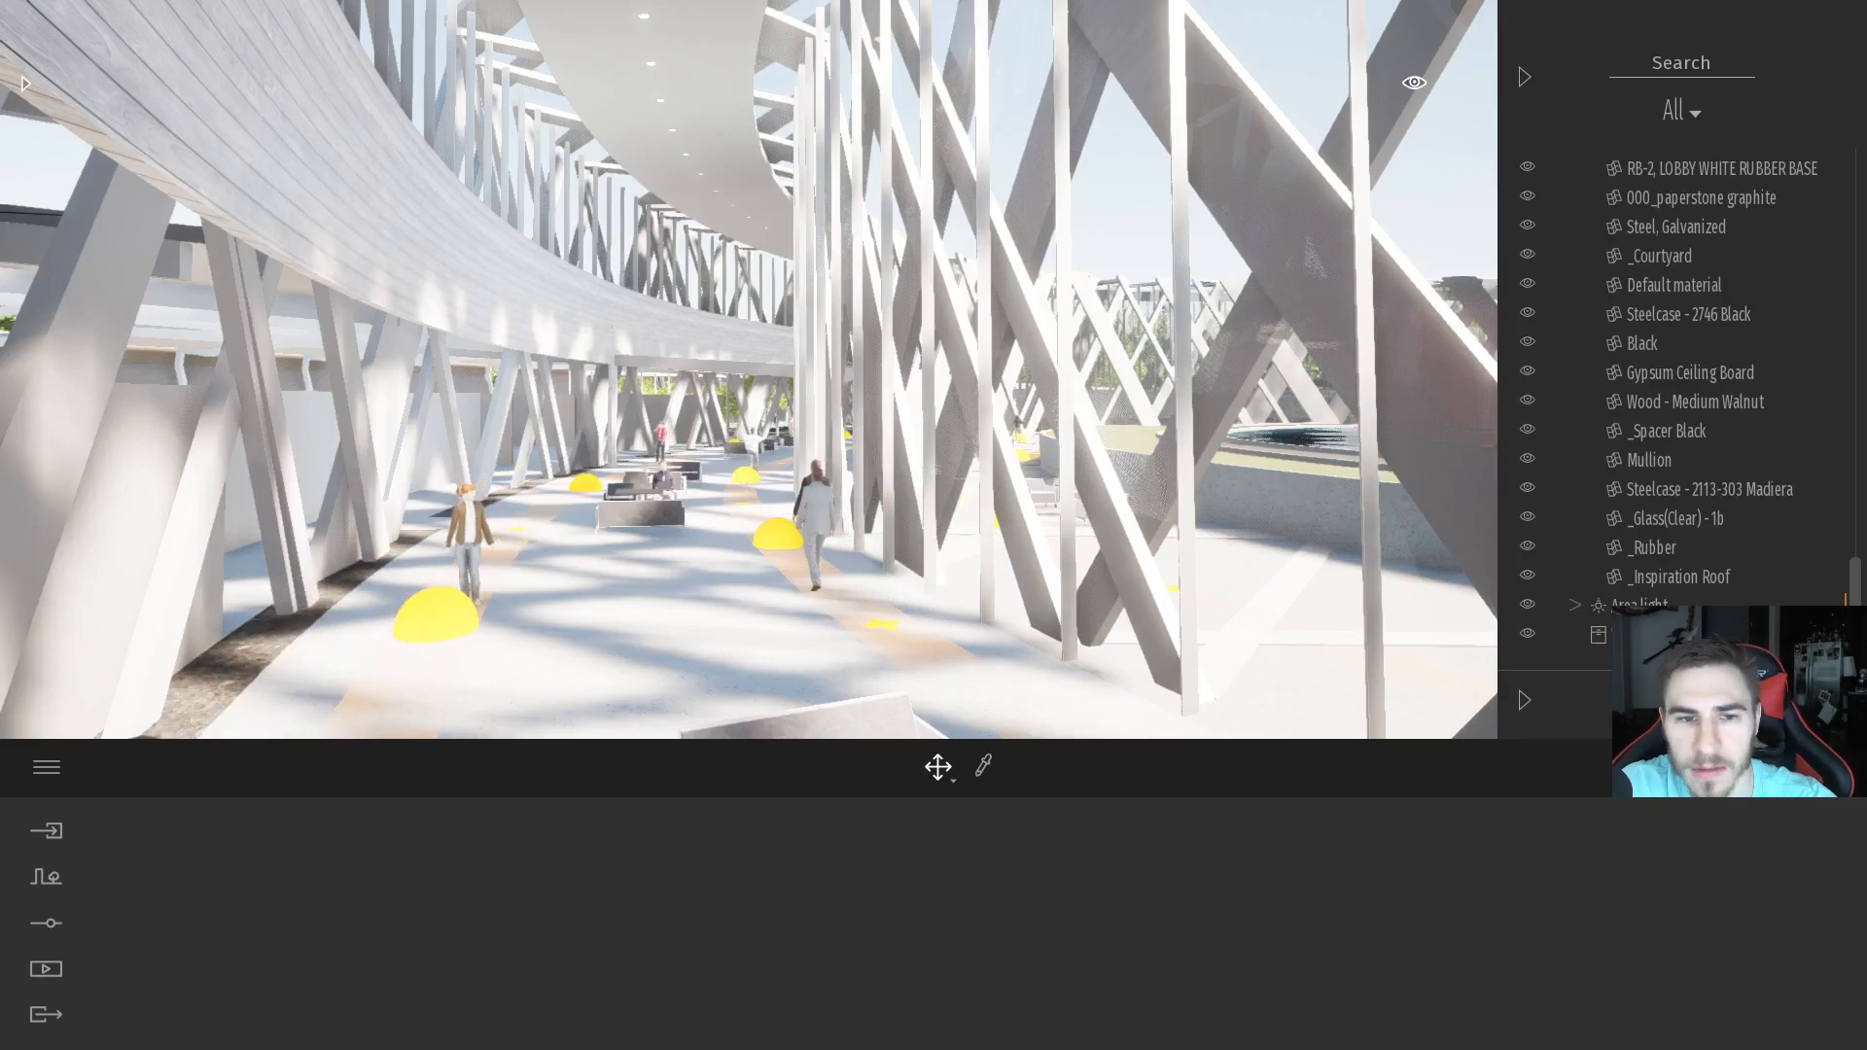
Open the lighting exposure settings and toggle auto-exposure to compare both states, ending with it on
key("w")
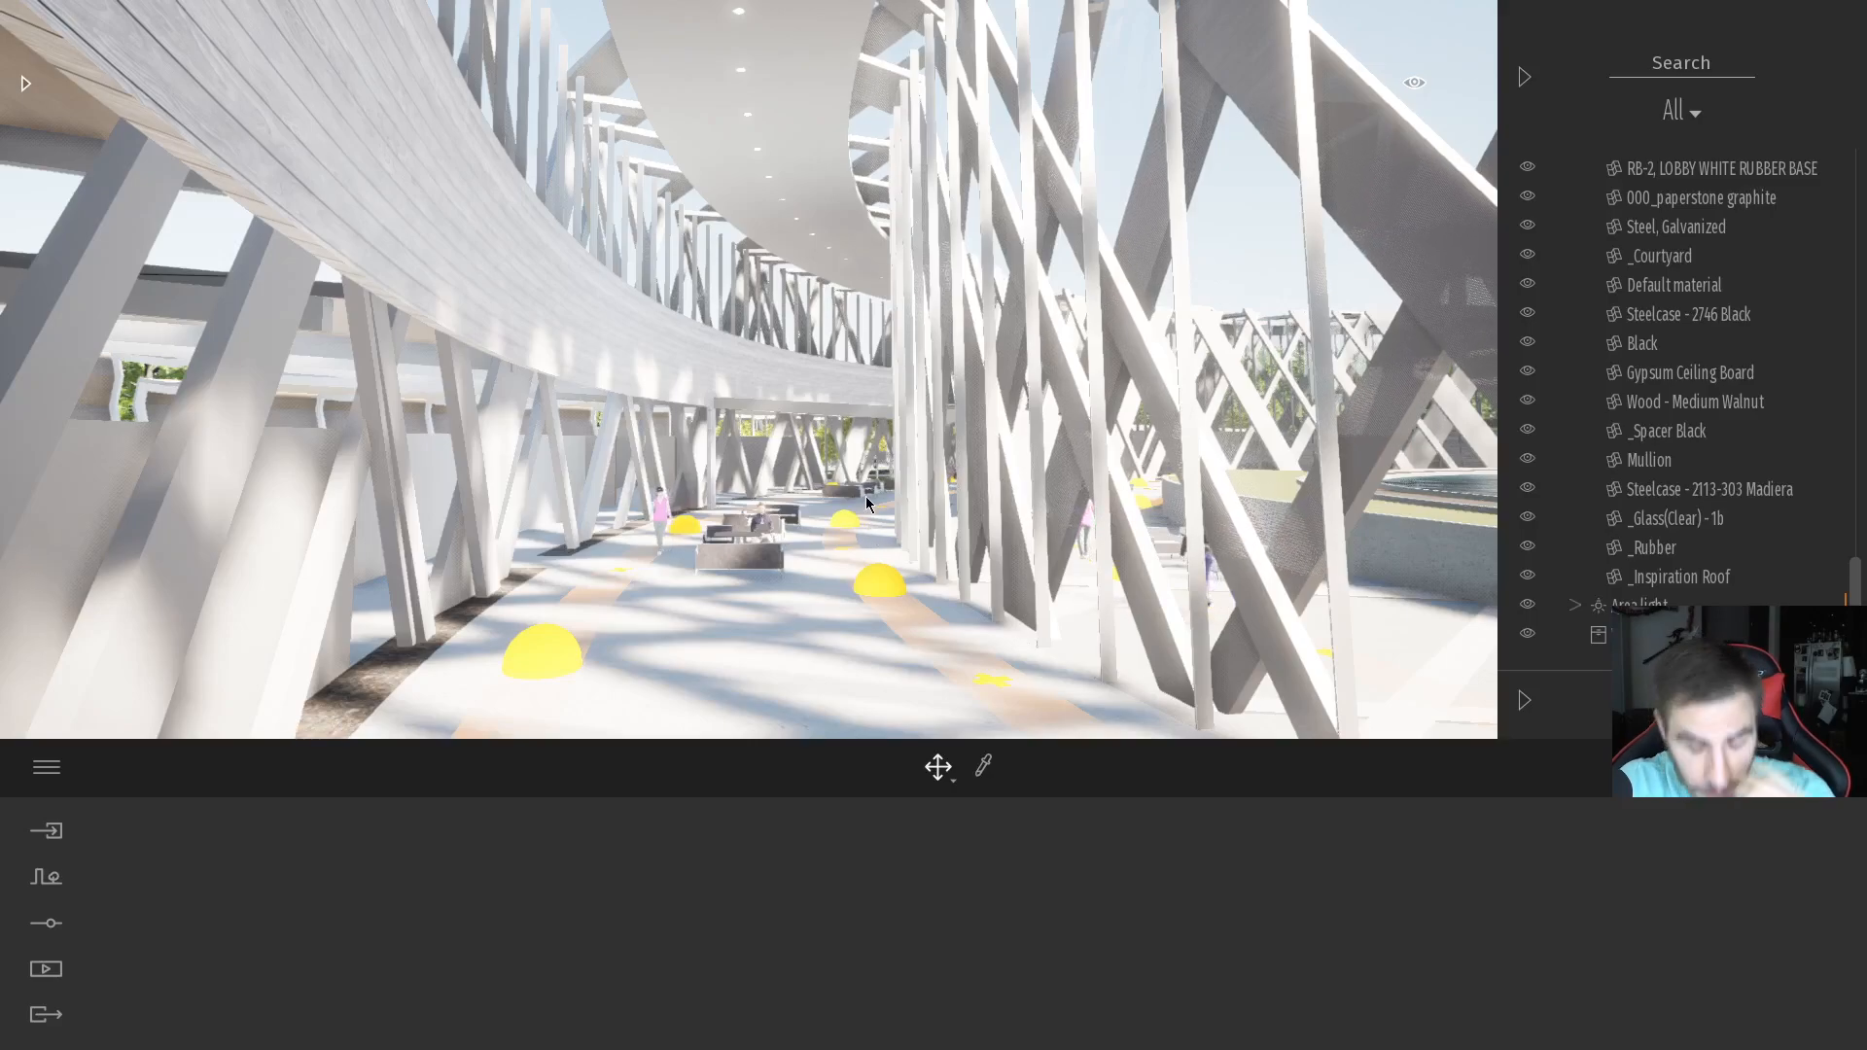
left_click(49, 926)
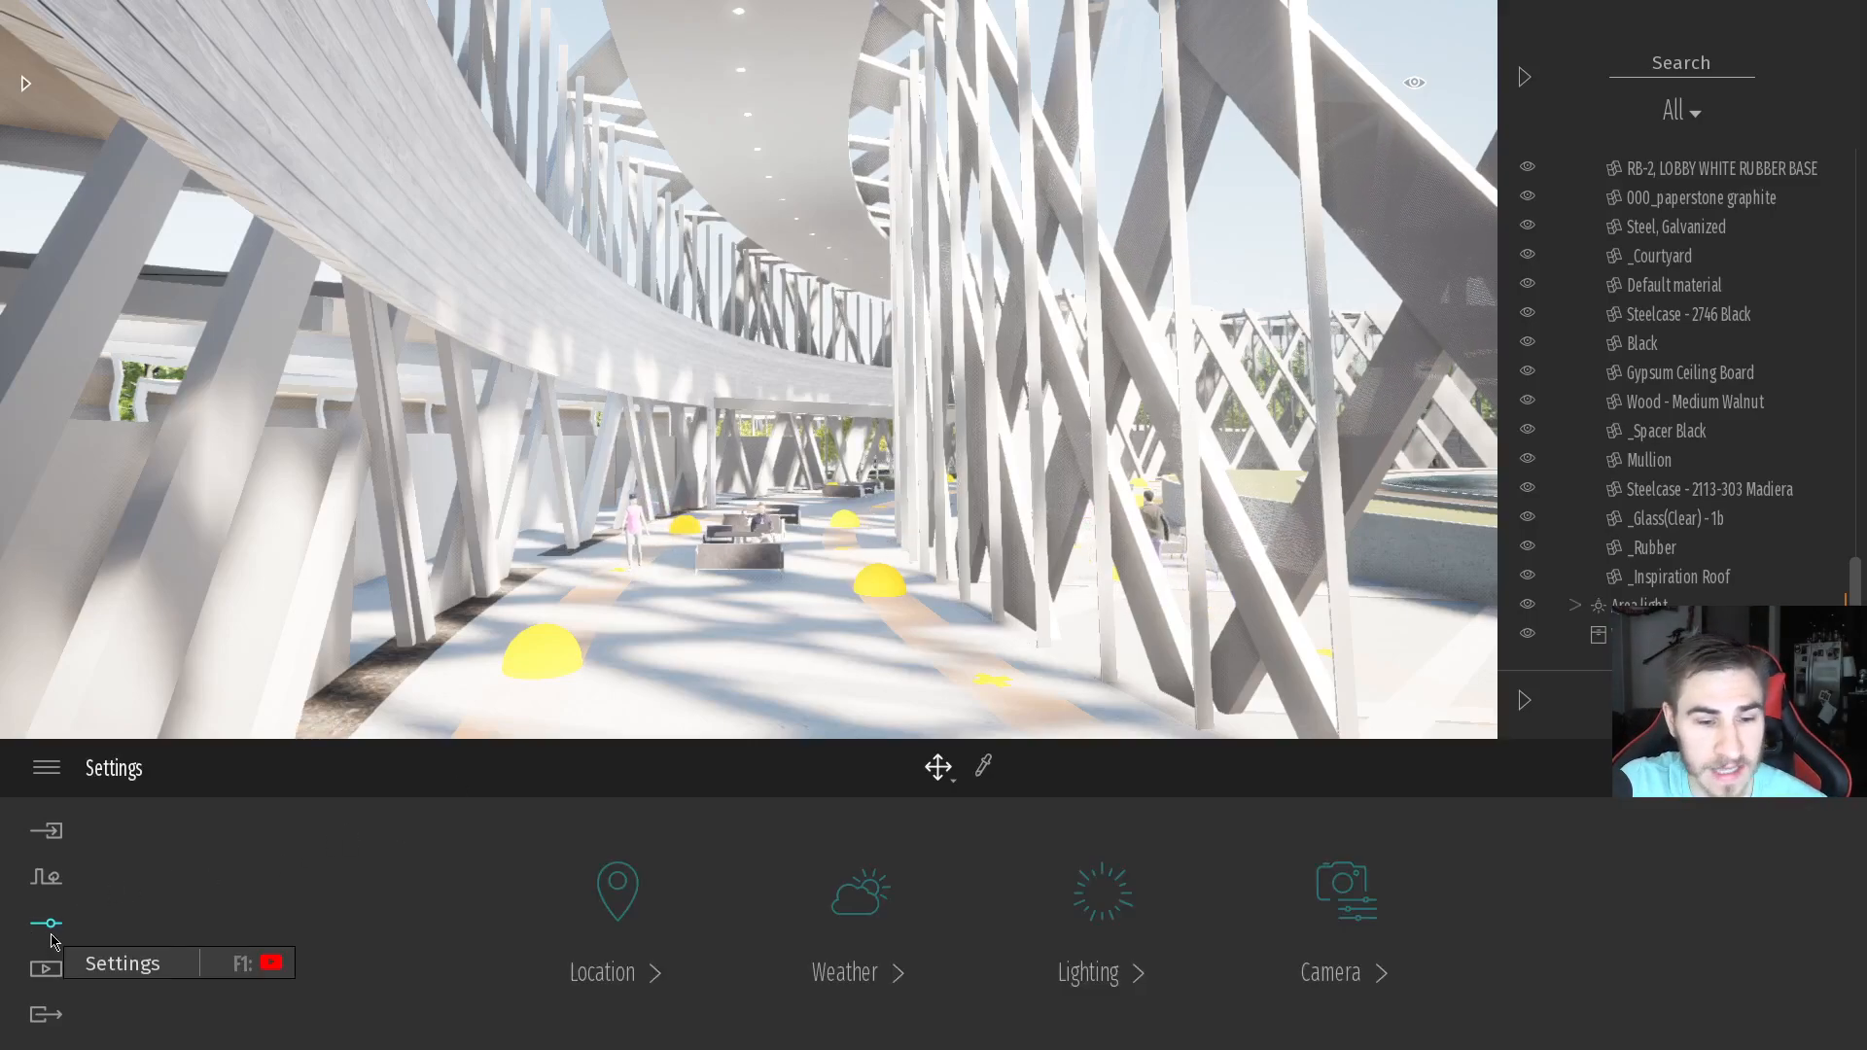
left_click(1070, 932)
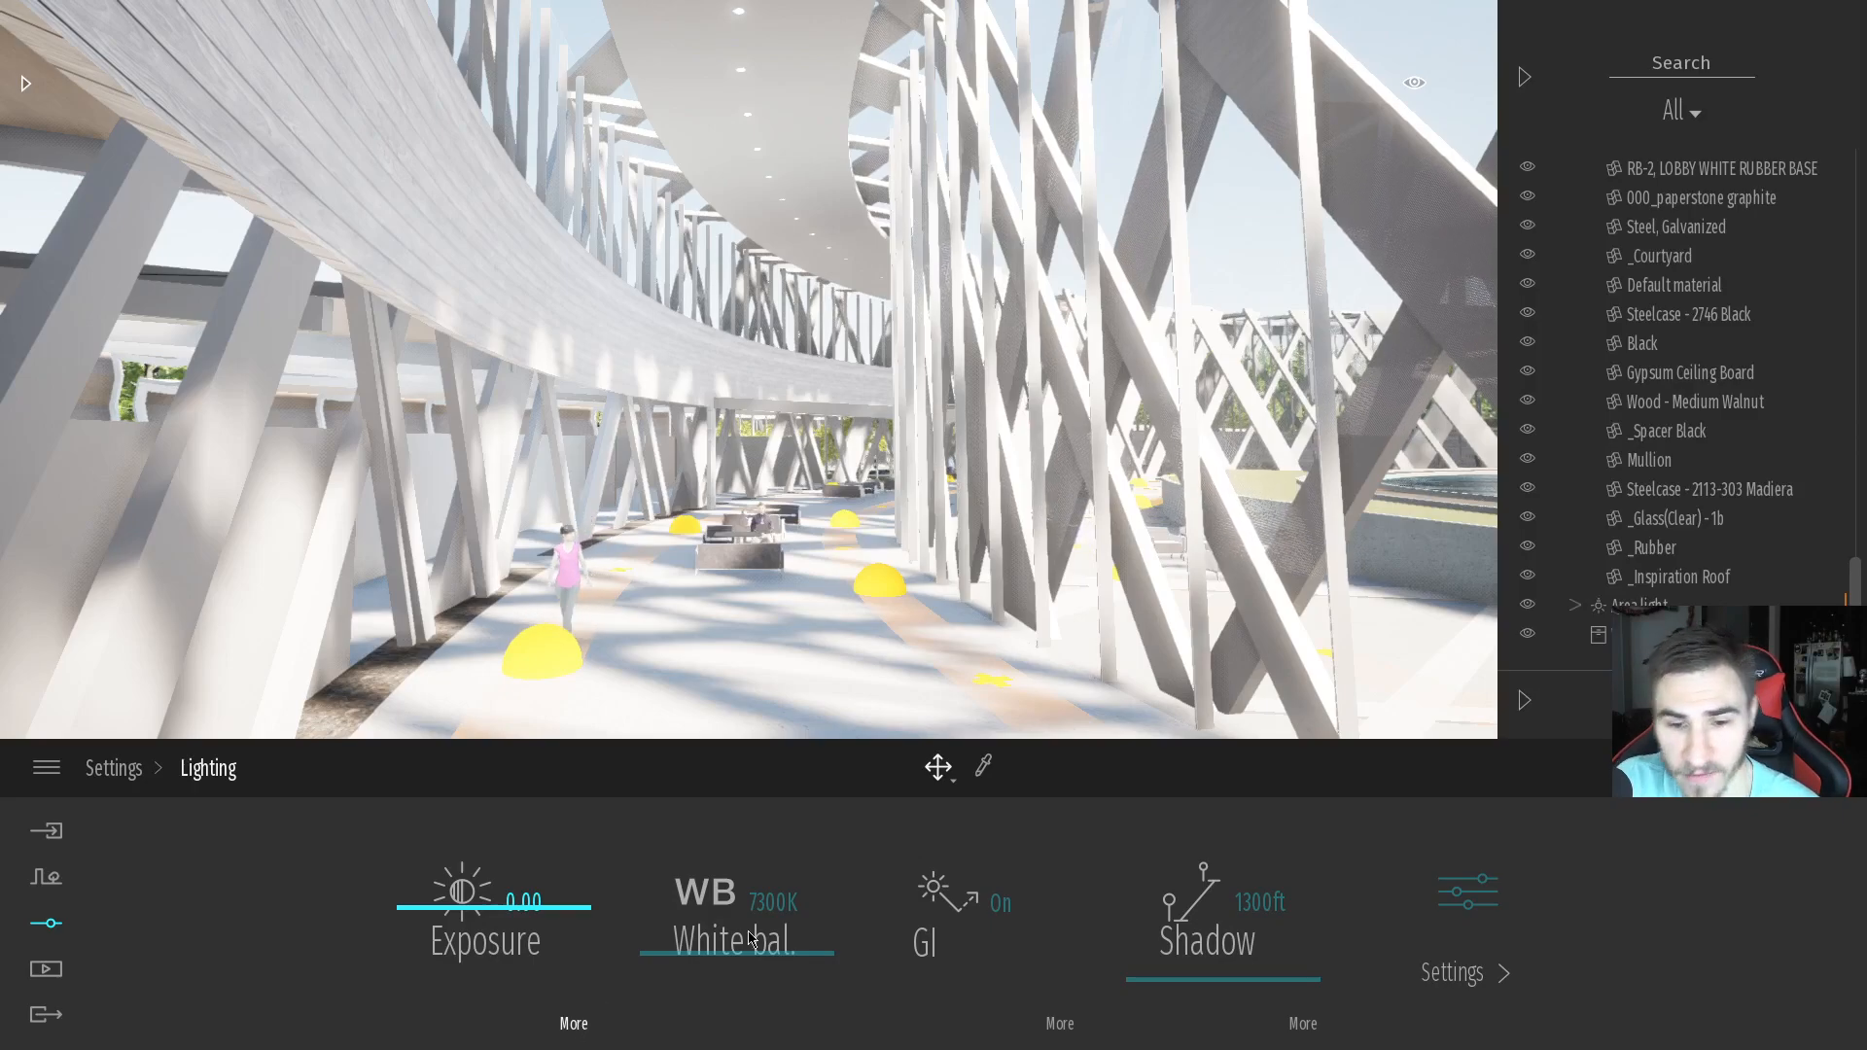
left_click(1116, 912)
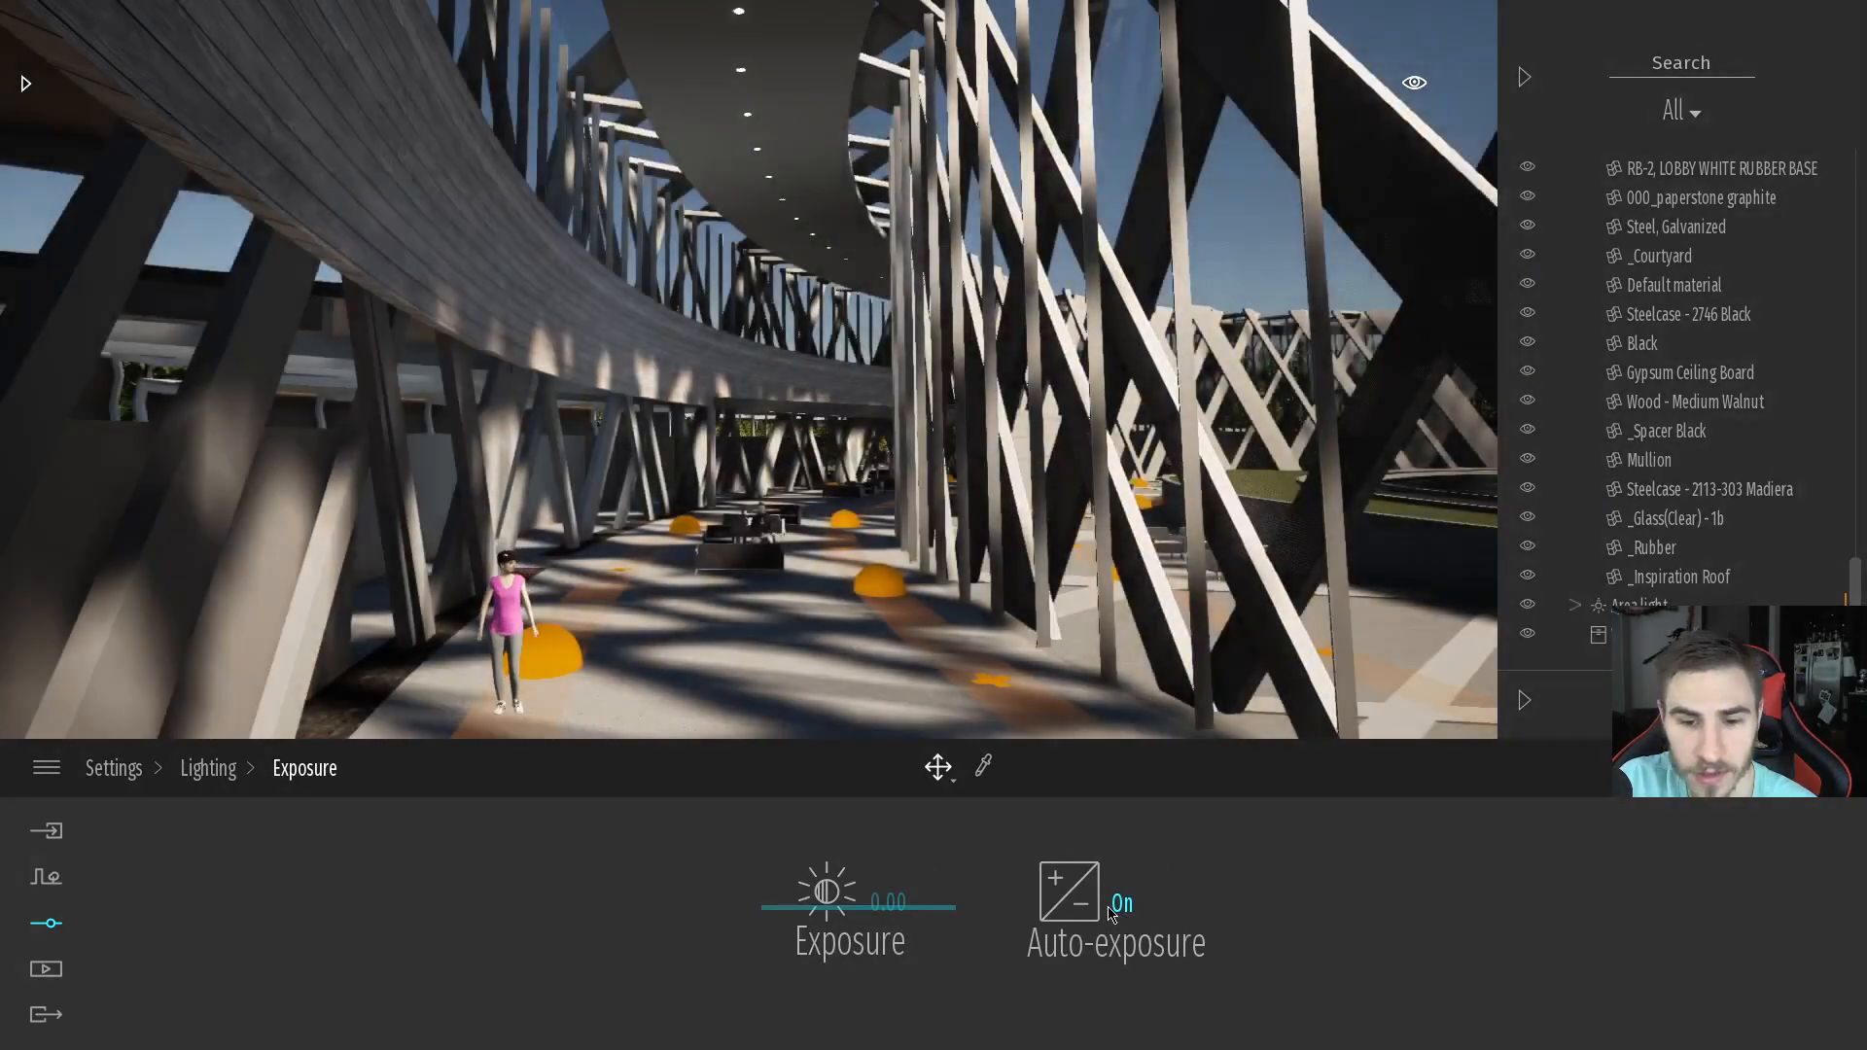
left_click(1114, 912)
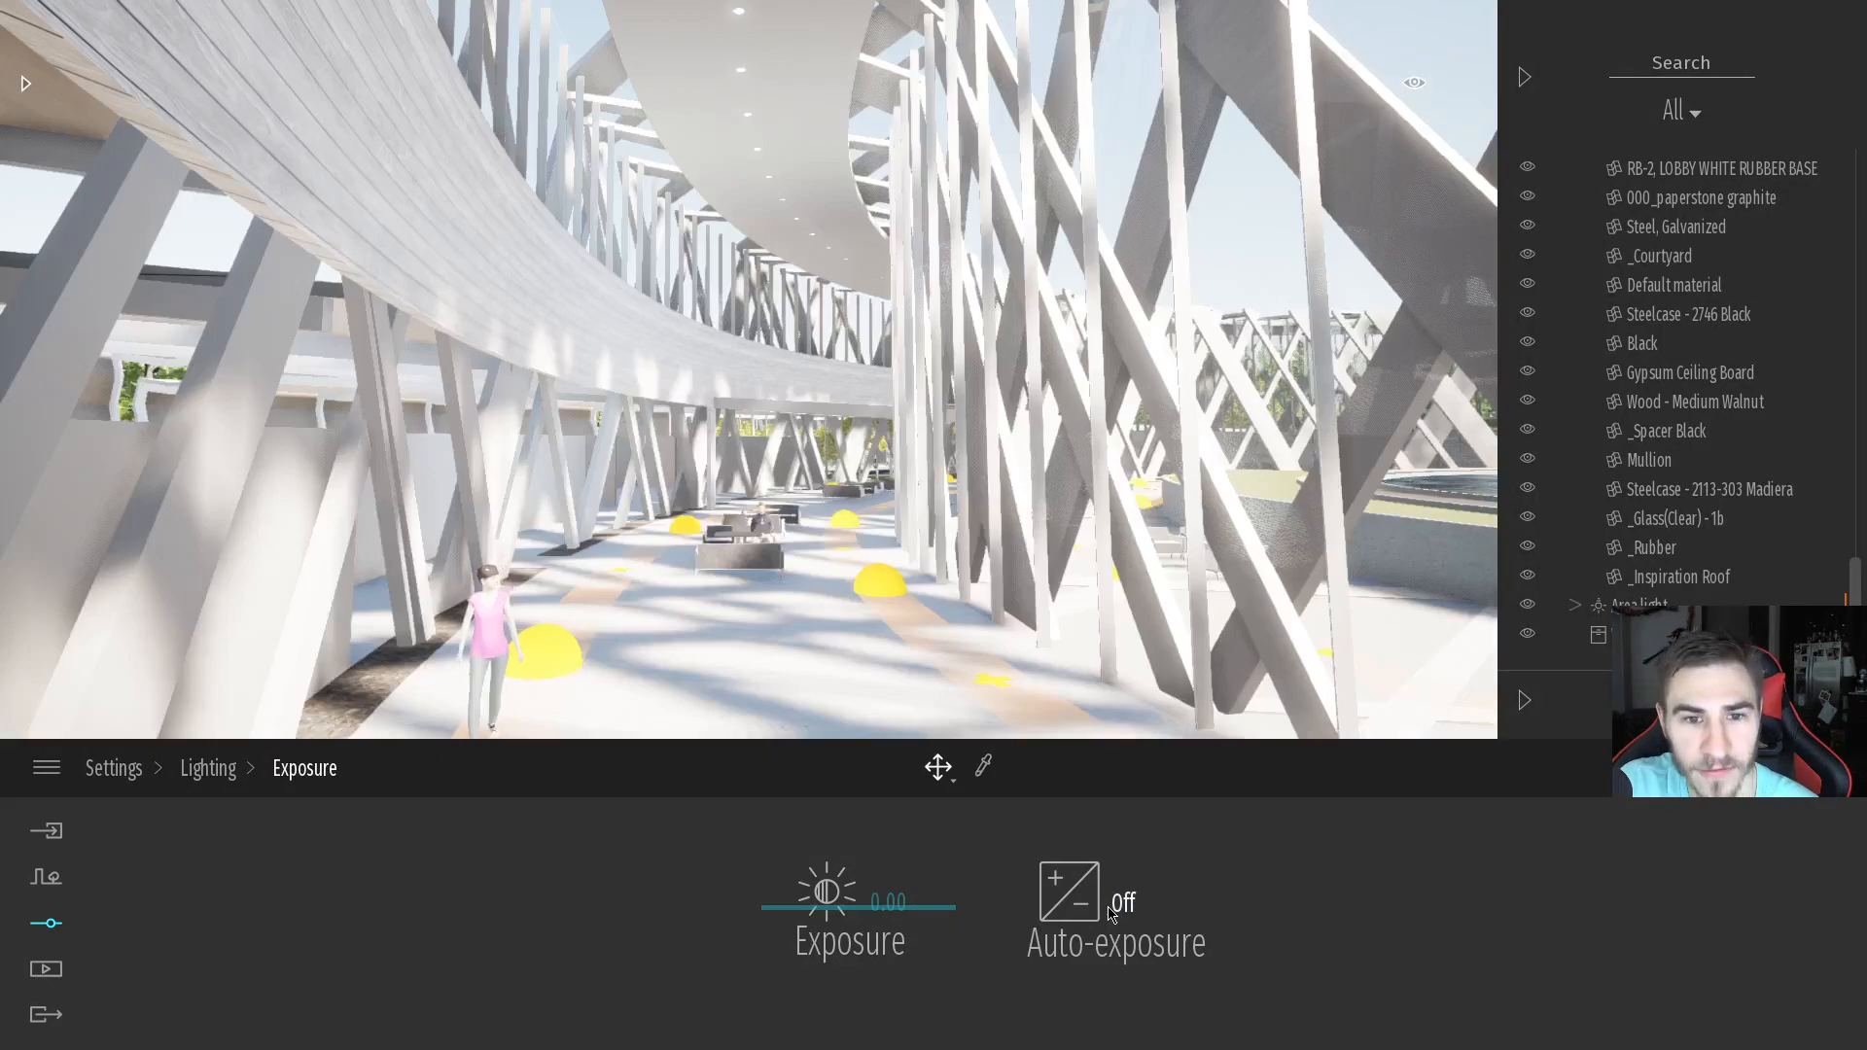
left_click(1114, 910)
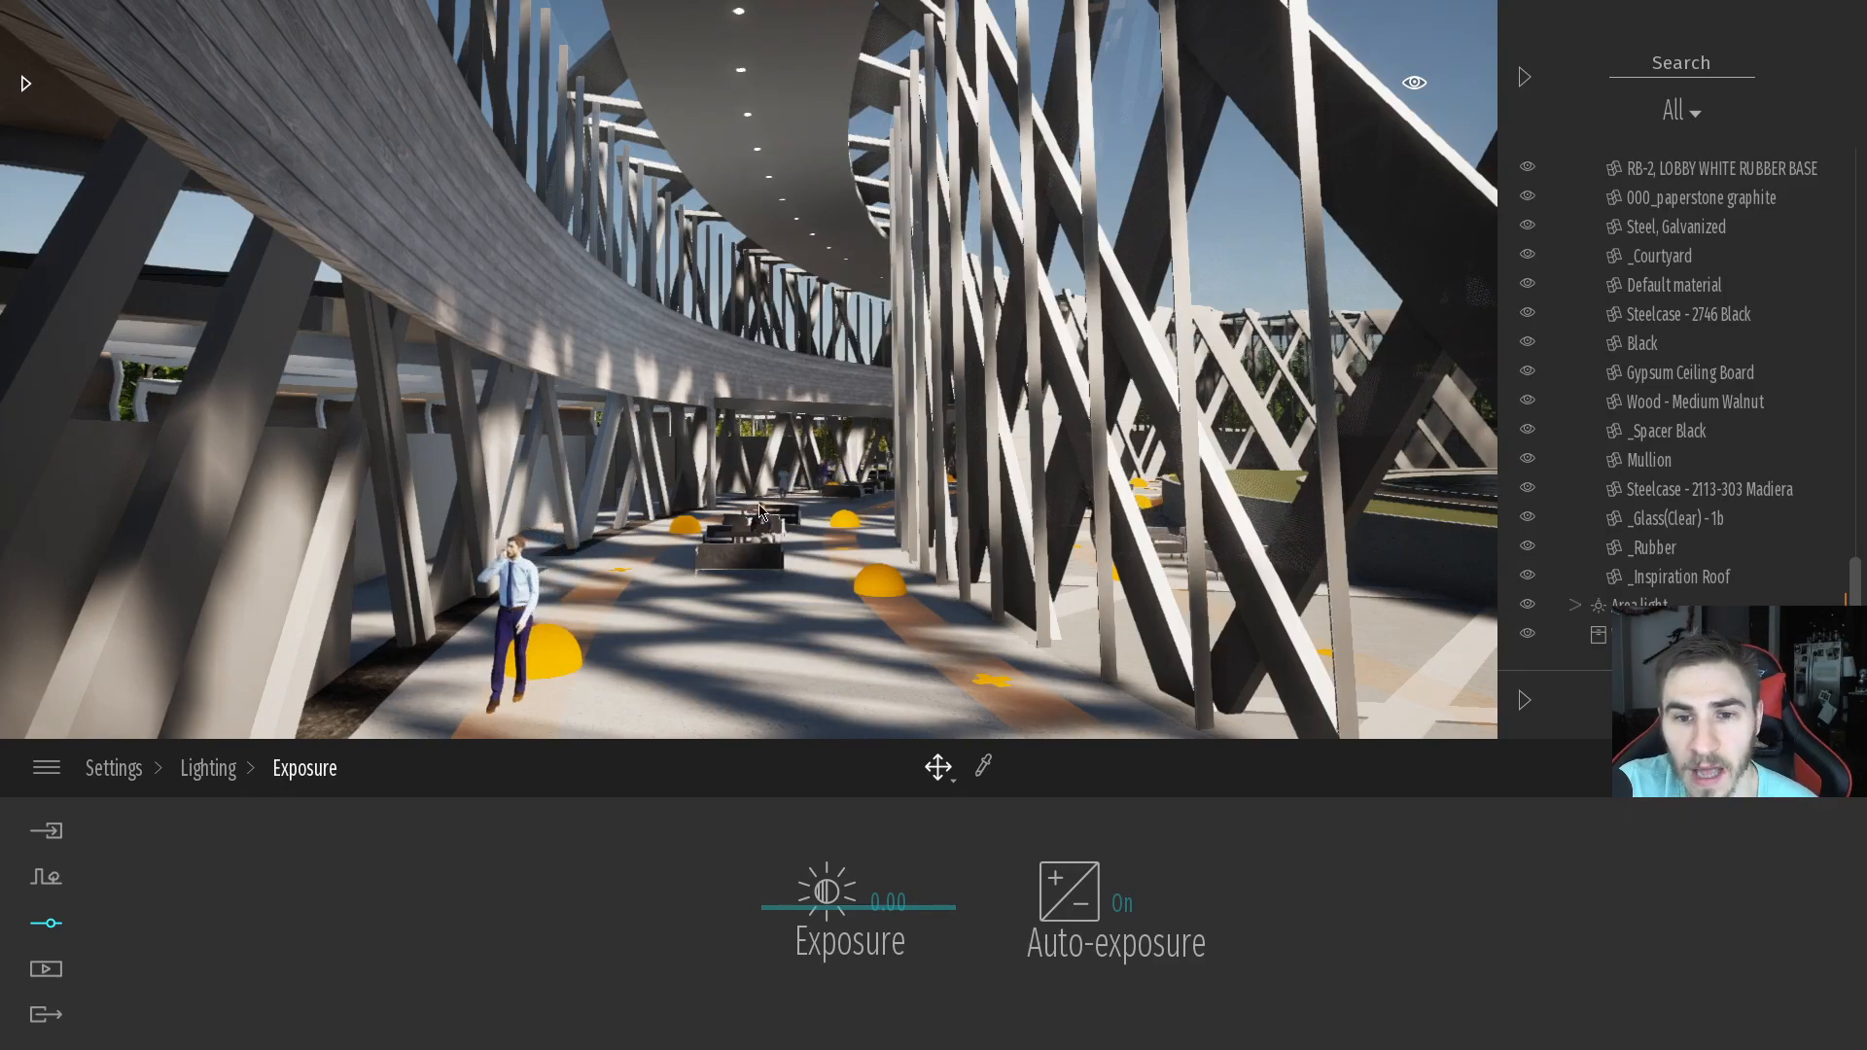
Change the time of day to 07:57 and then 04:19 to preview the space under auto-exposure
right_click_drag(887, 457, 817, 612)
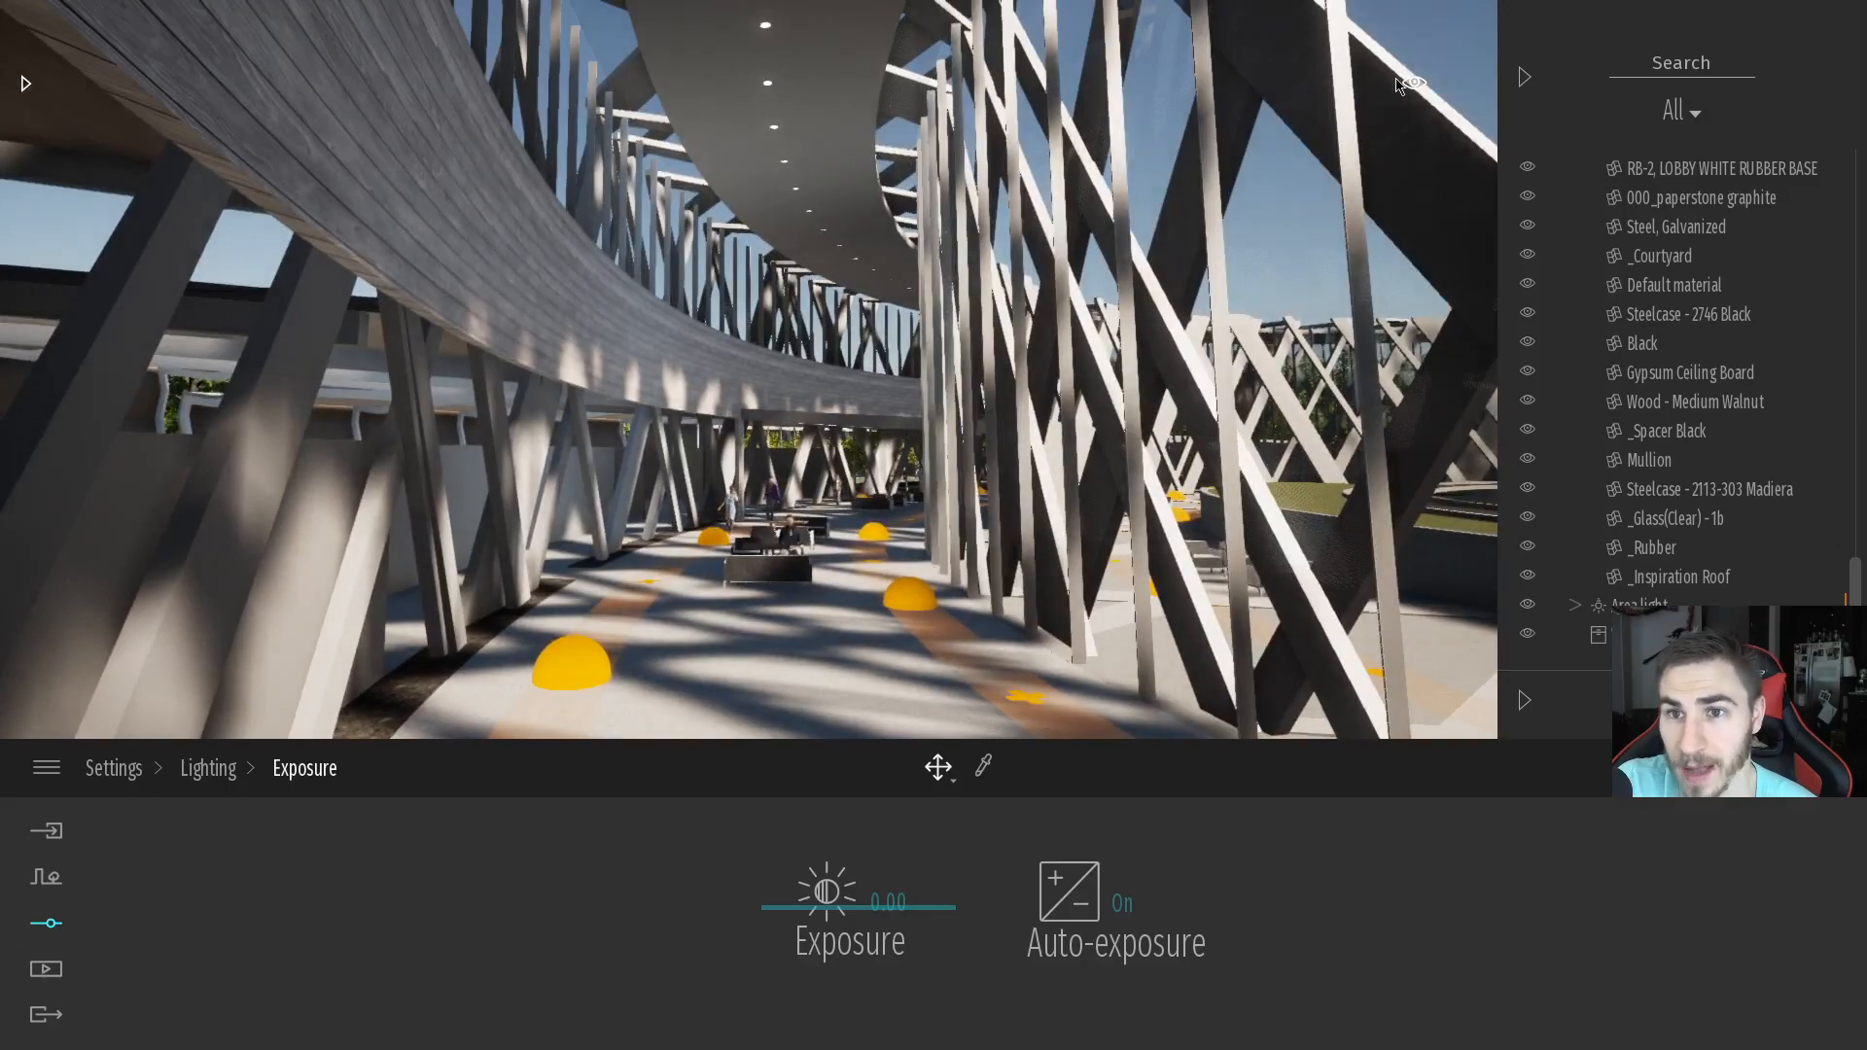
mouse_move(1415, 86)
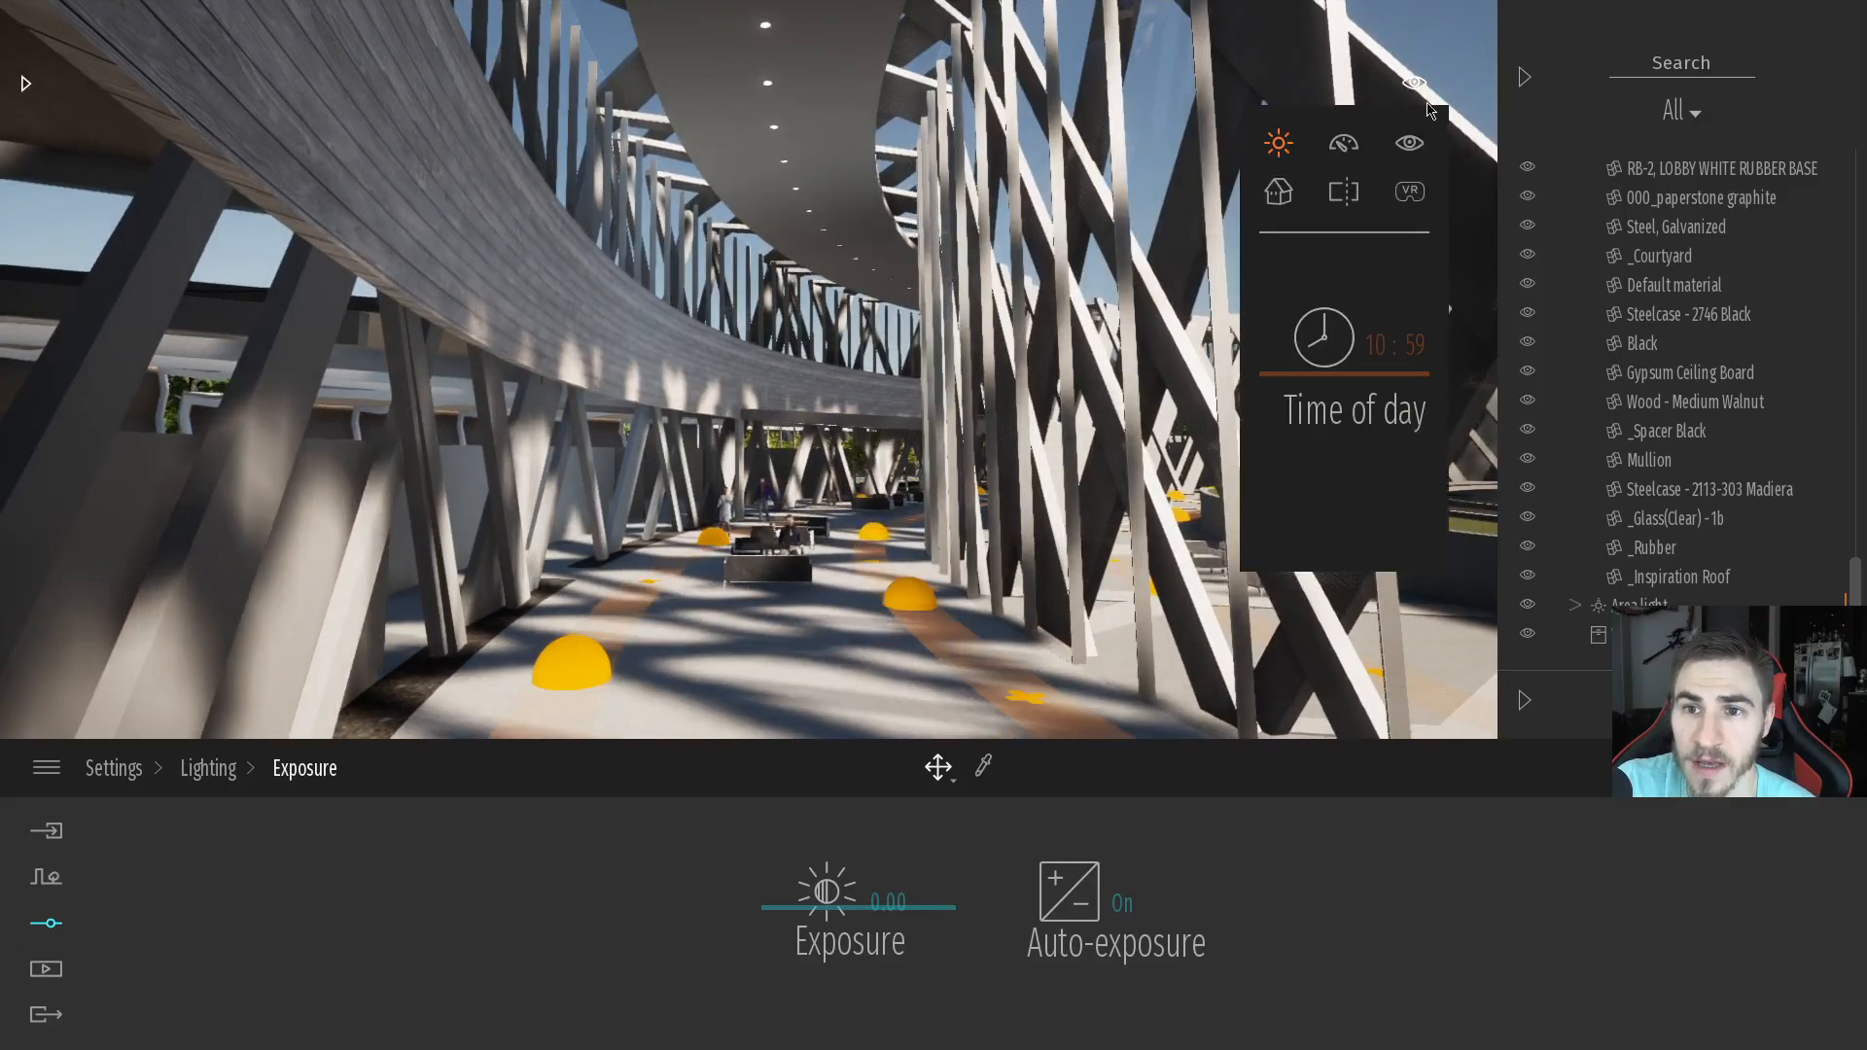
left_click(1313, 352)
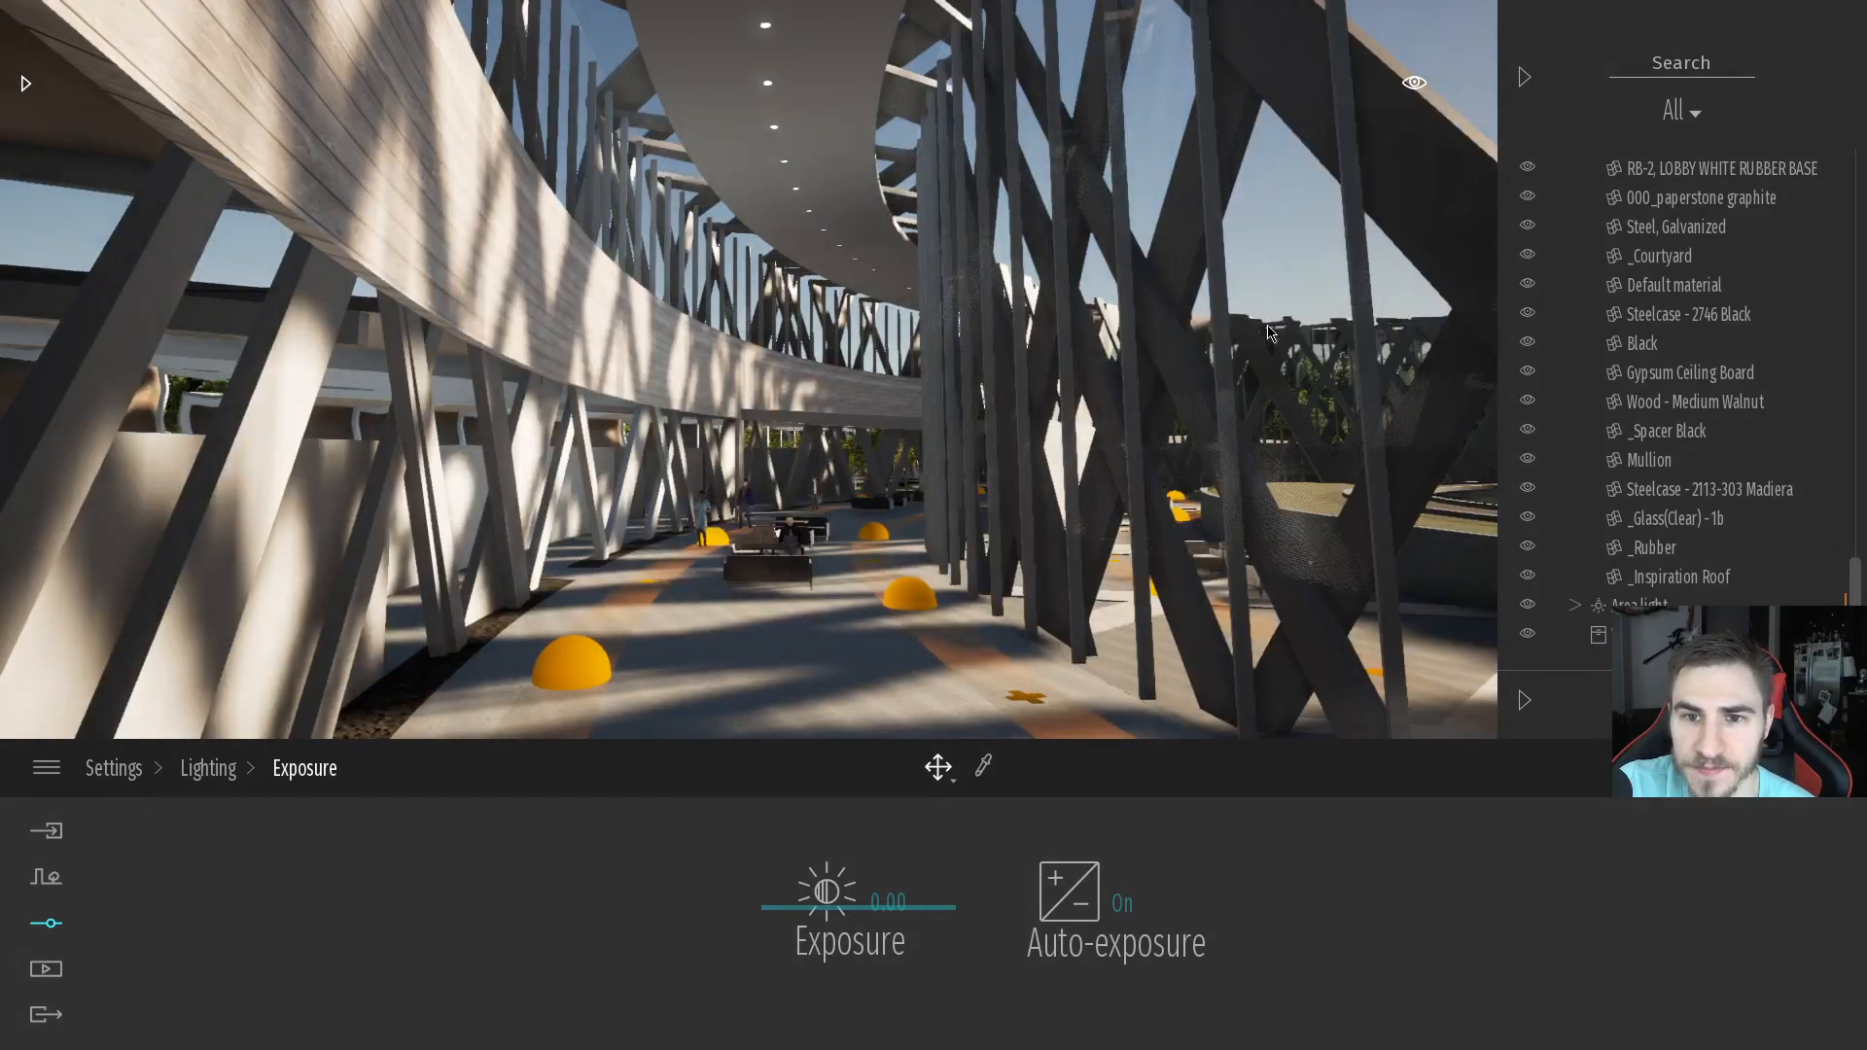
mouse_move(1415, 82)
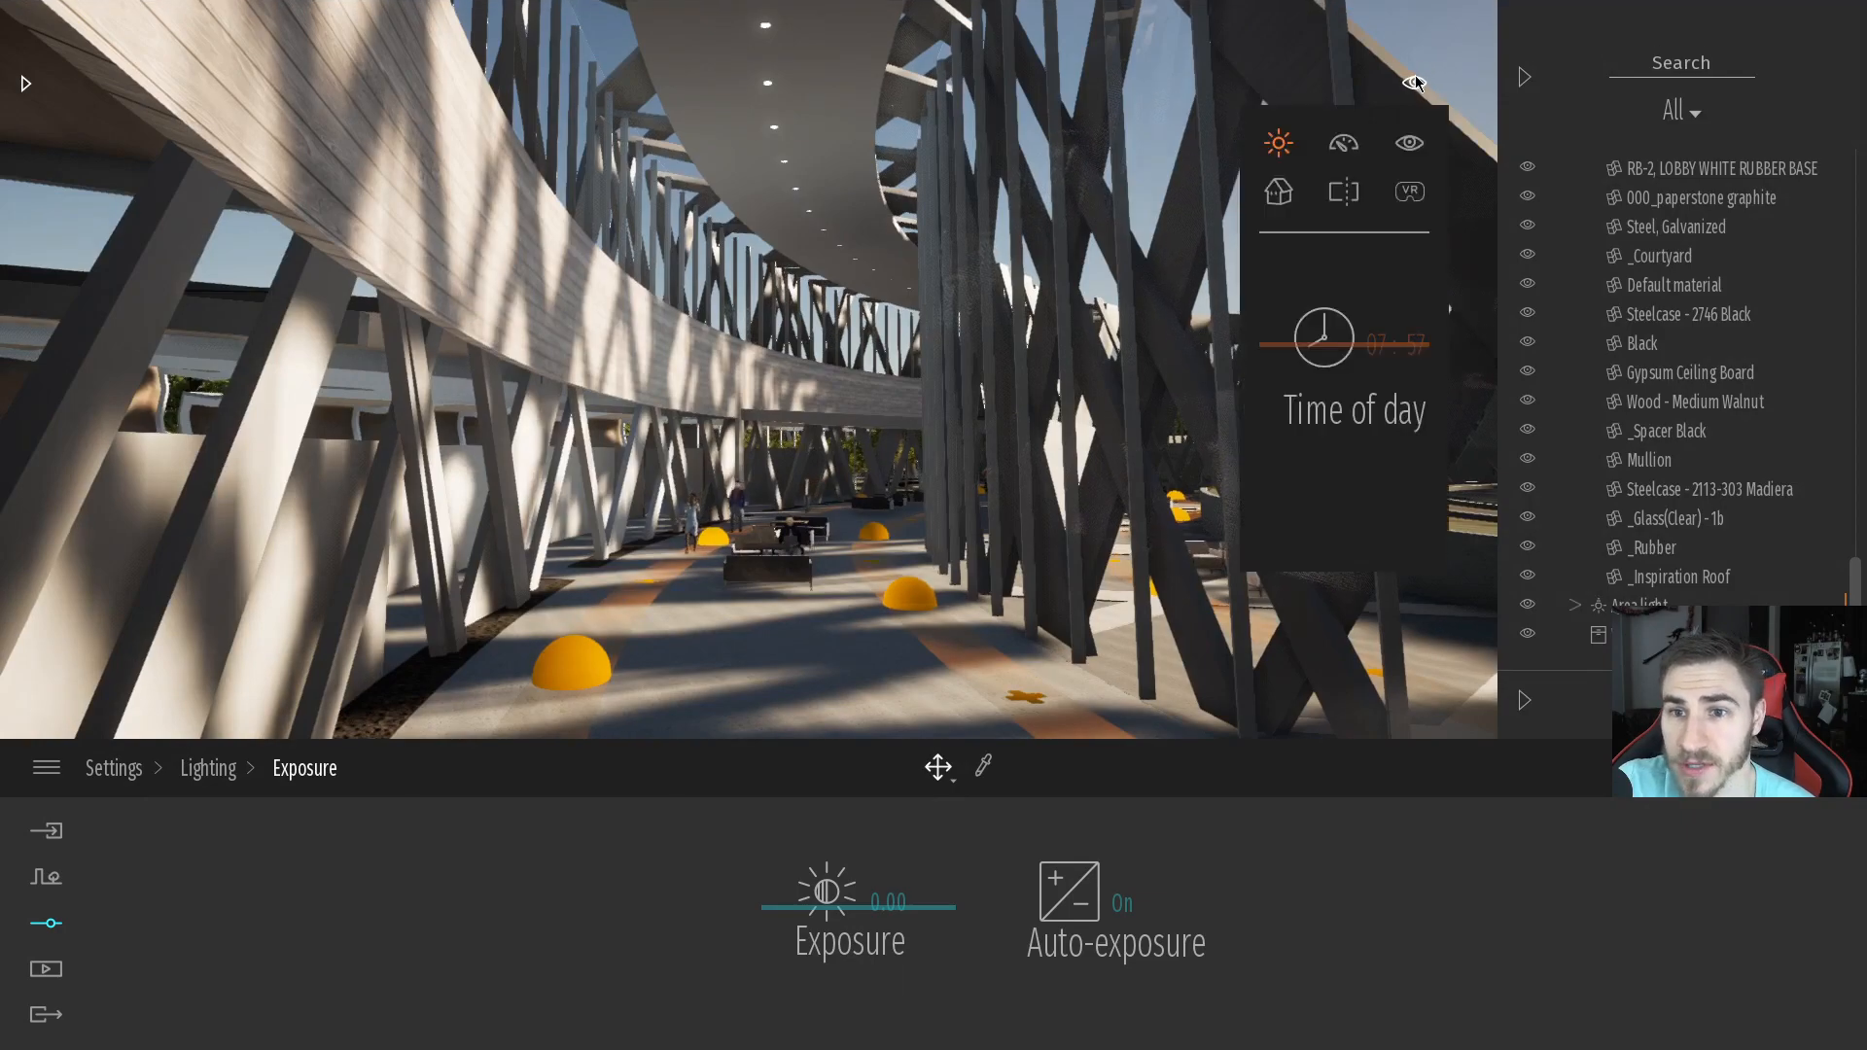
left_click(1315, 317)
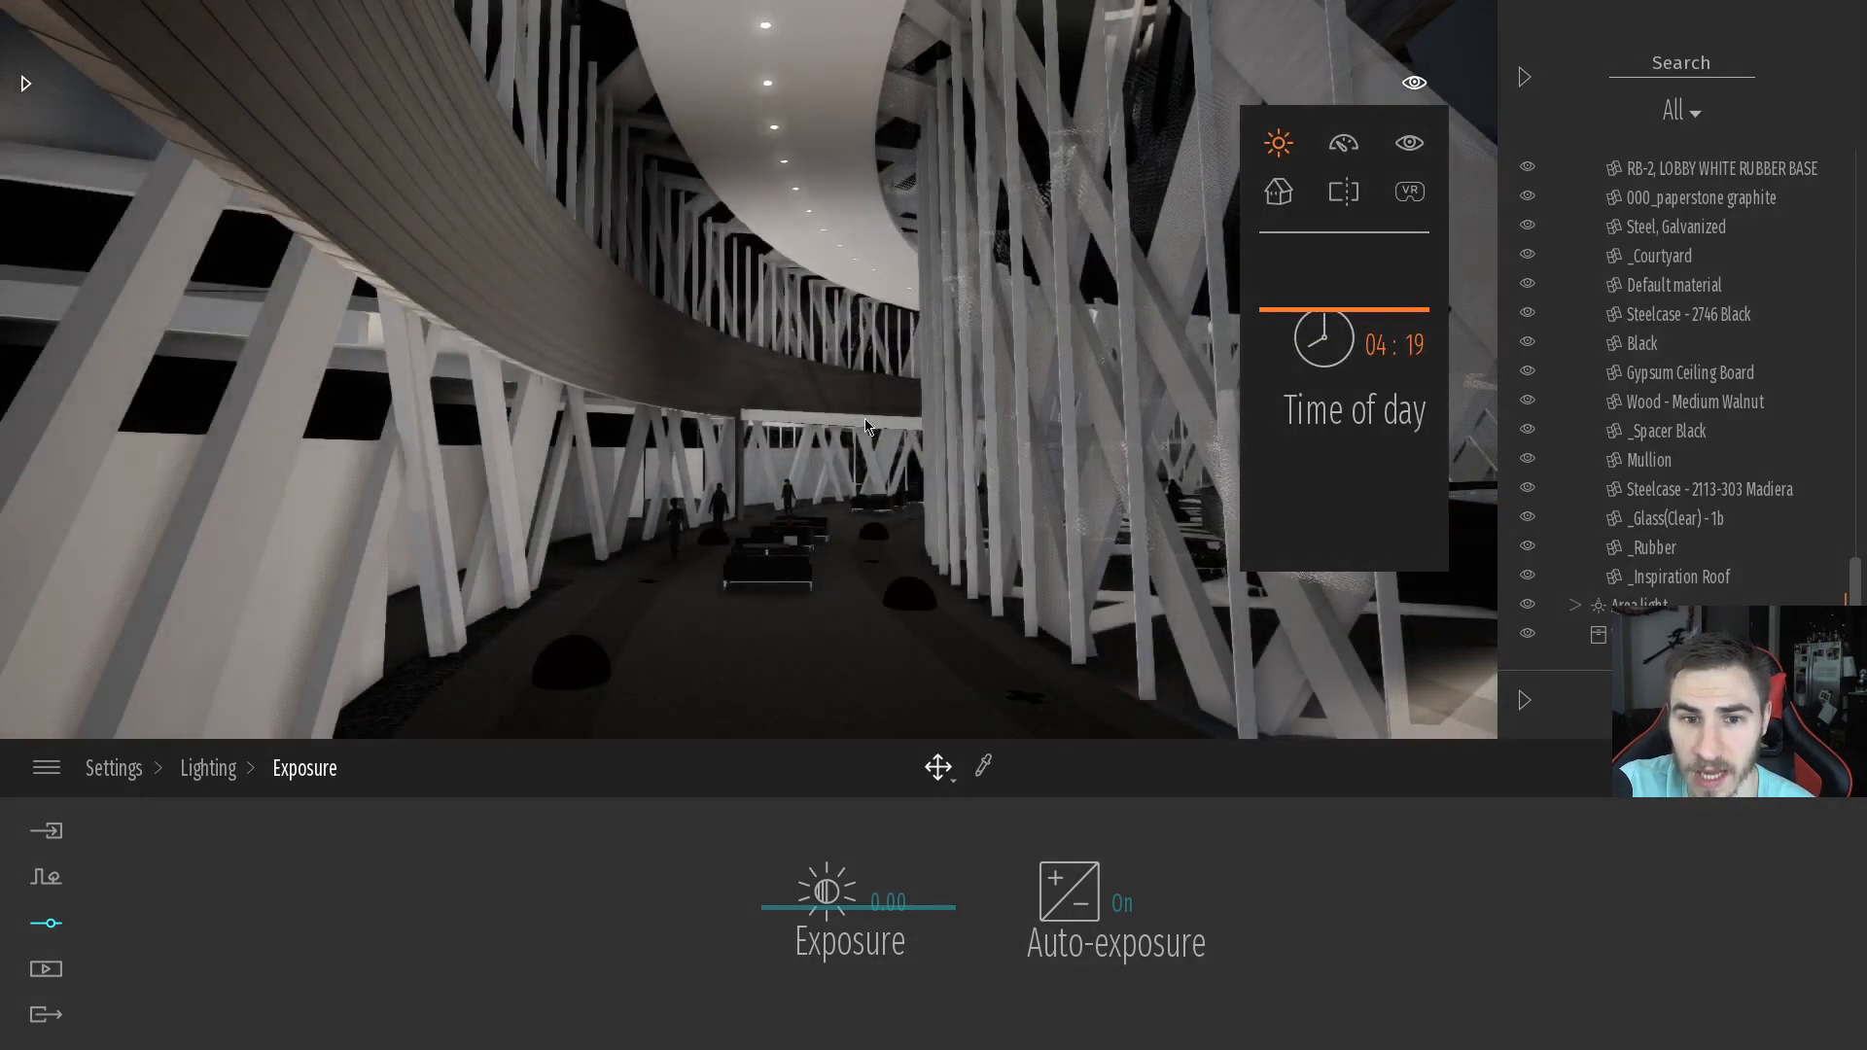
mouse_move(947, 489)
right_mouse_down()
mouse_move(986, 483)
mouse_move(947, 490)
right_mouse_up()
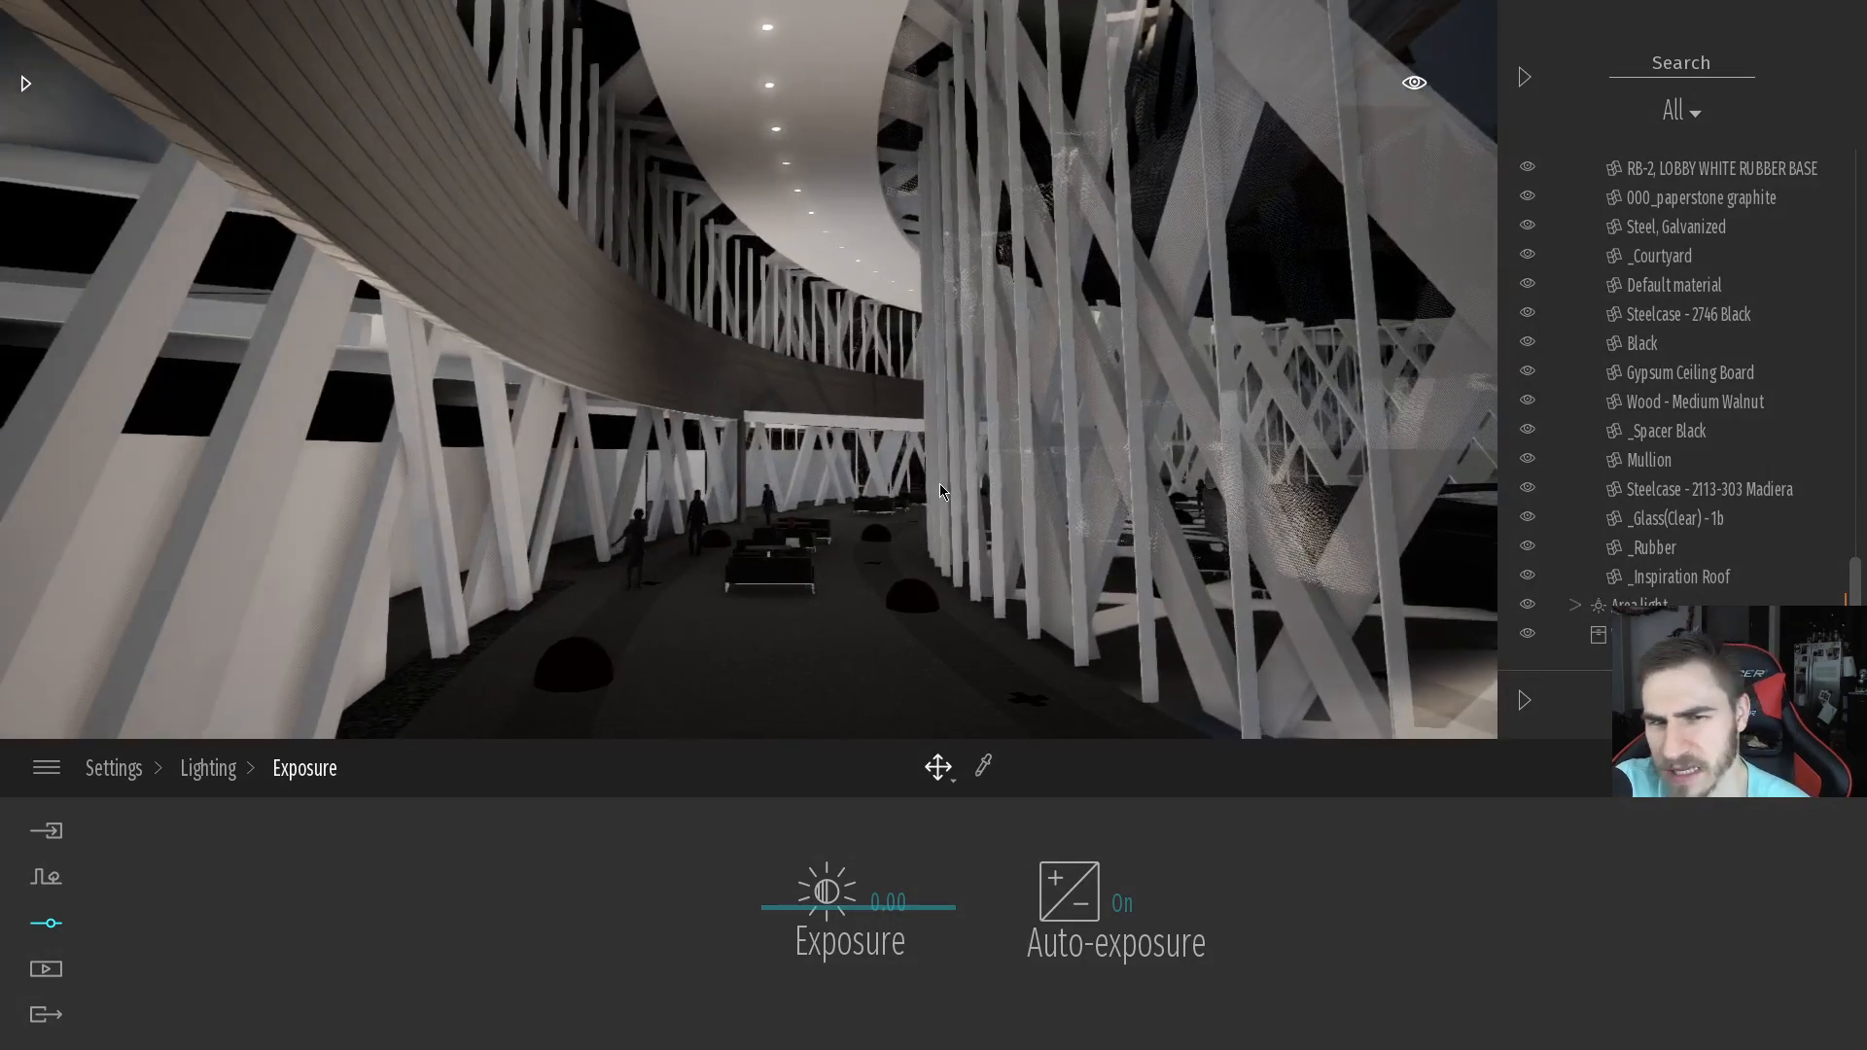
Bring the time of day back to bright daylight and turn auto-exposure off
left_click(1413, 86)
left_click_drag(1282, 373, 1316, 373)
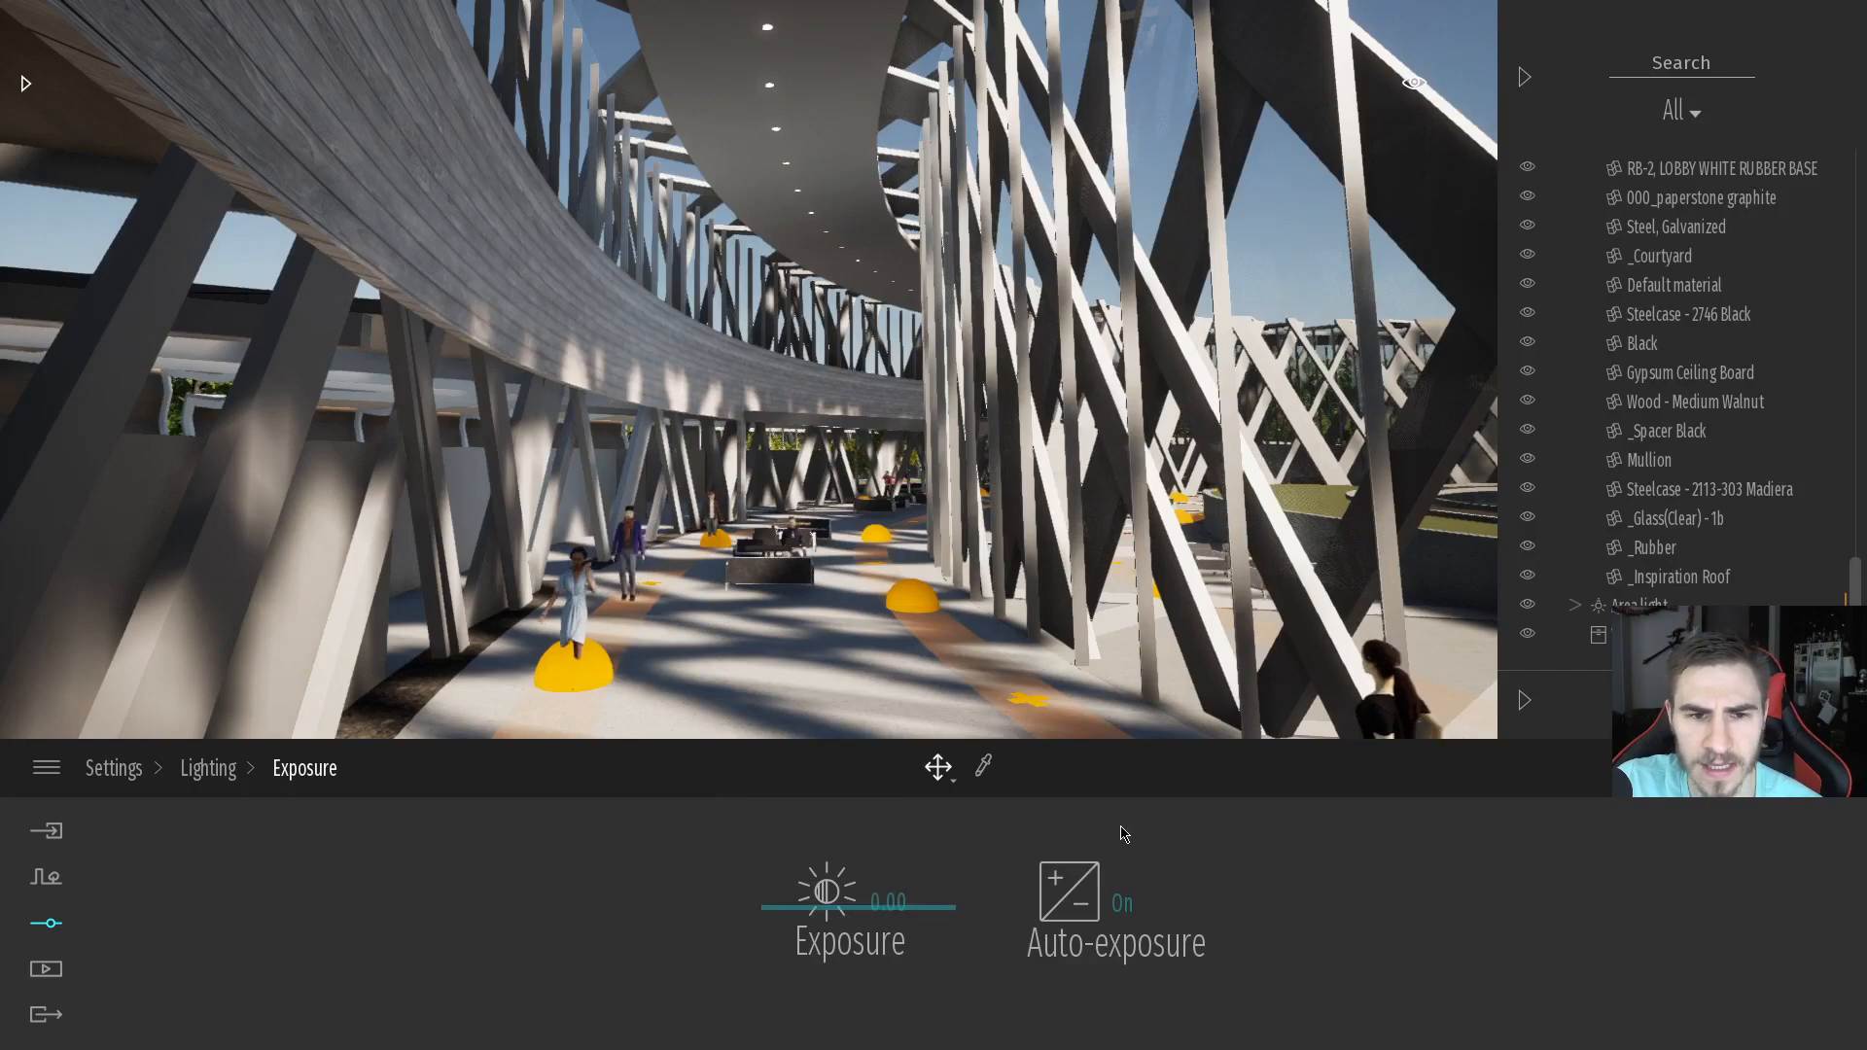
left_click(1120, 901)
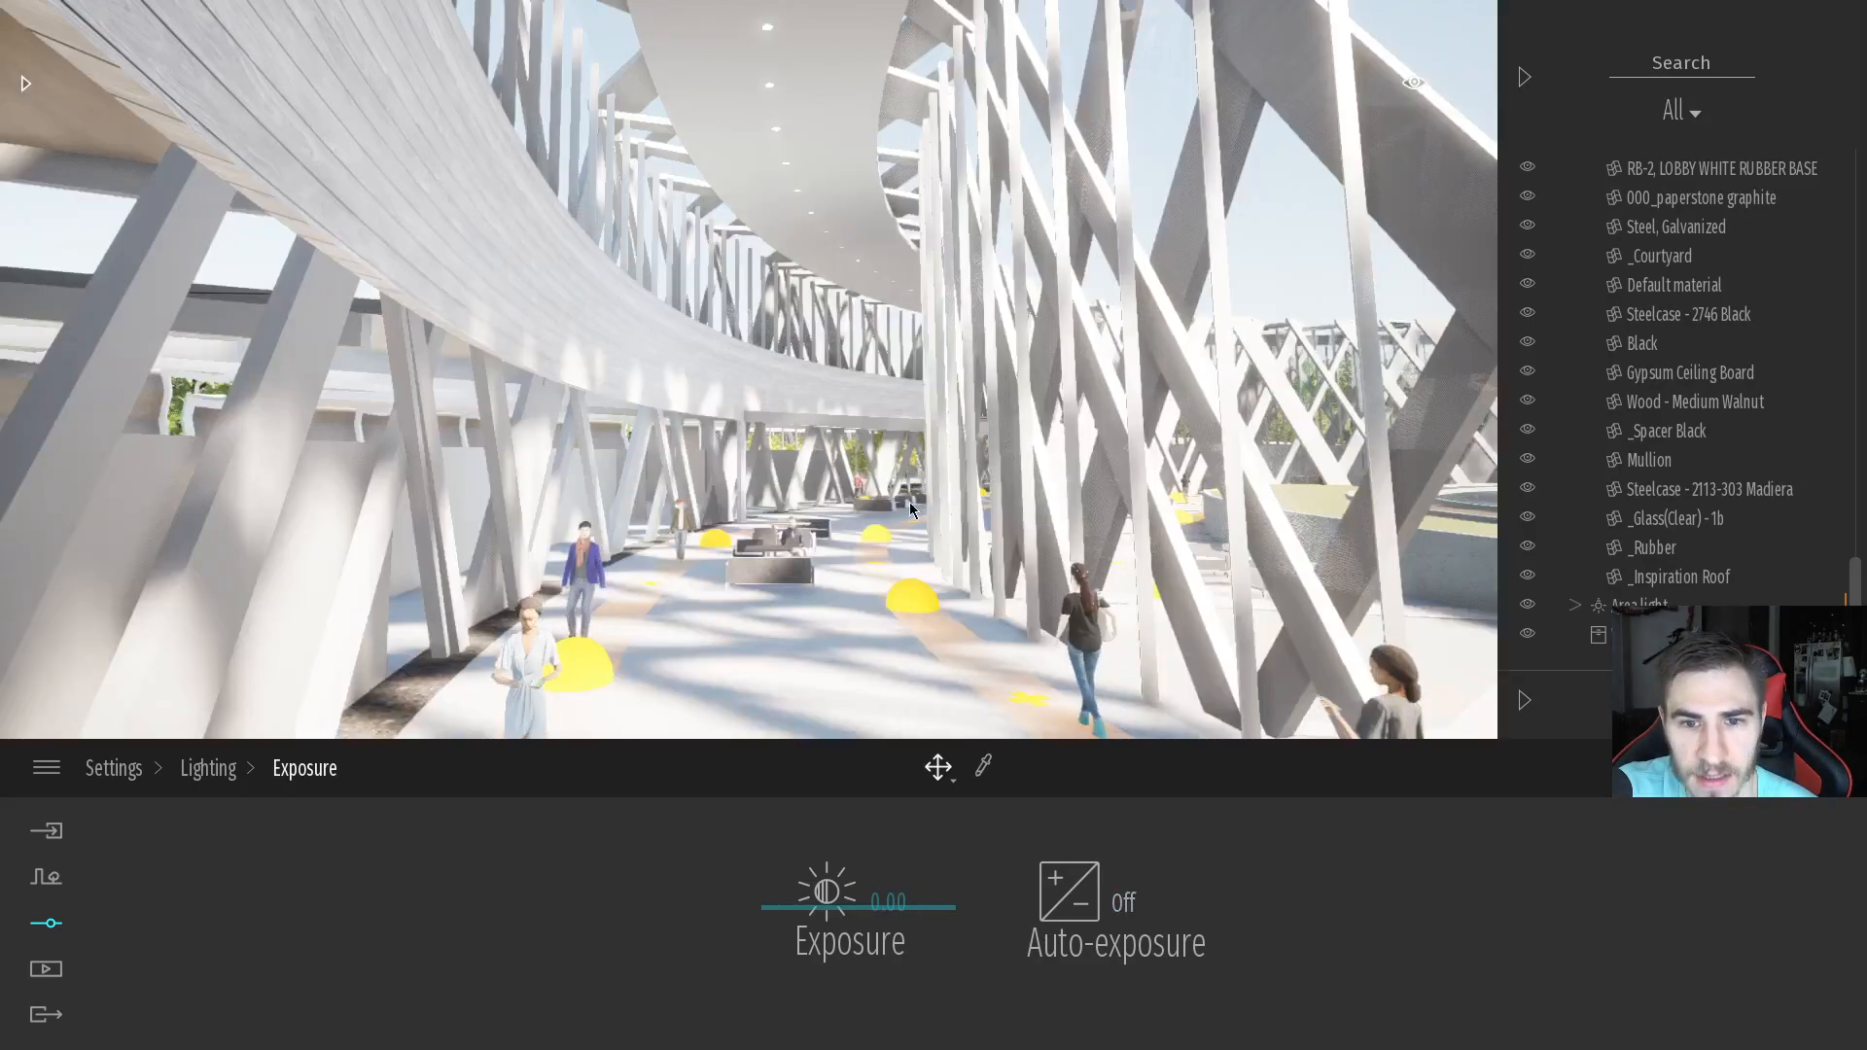
Set the manual exposure to -3 for the interior view
right_click_drag(907, 501, 905, 499)
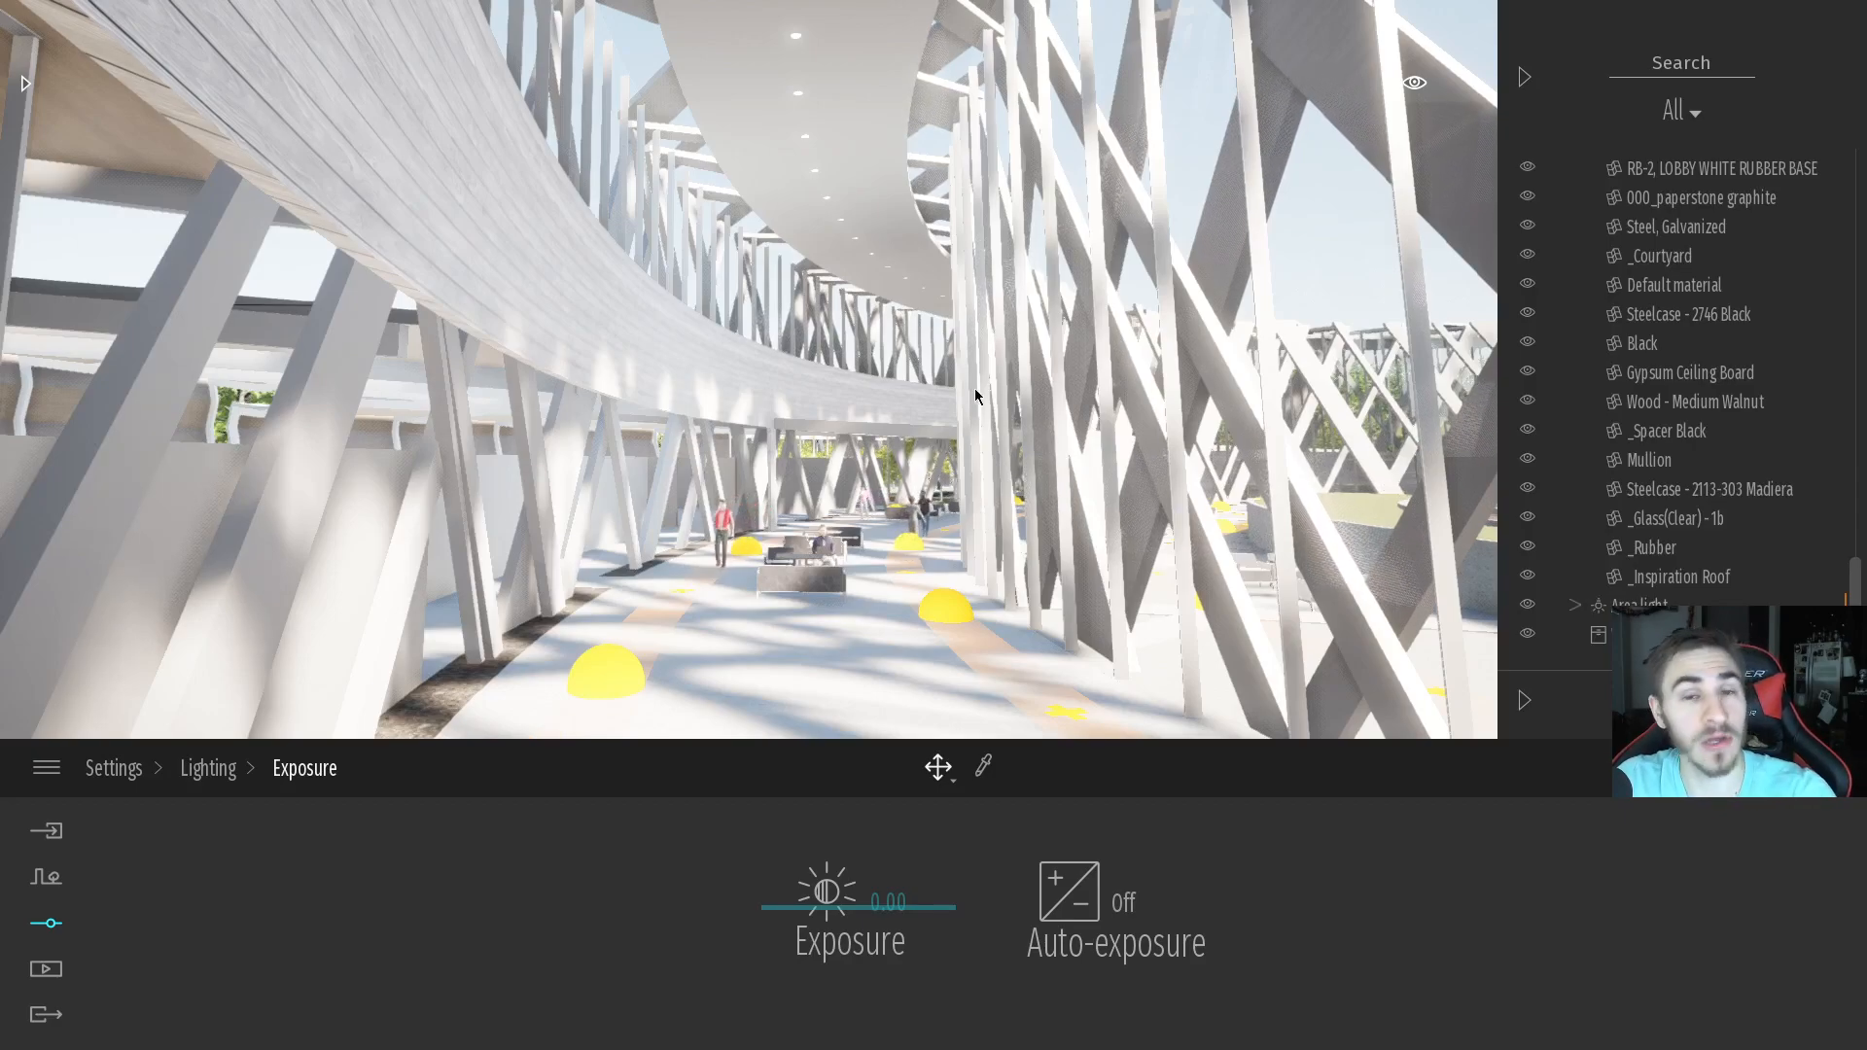
left_click(903, 889)
type("-3")
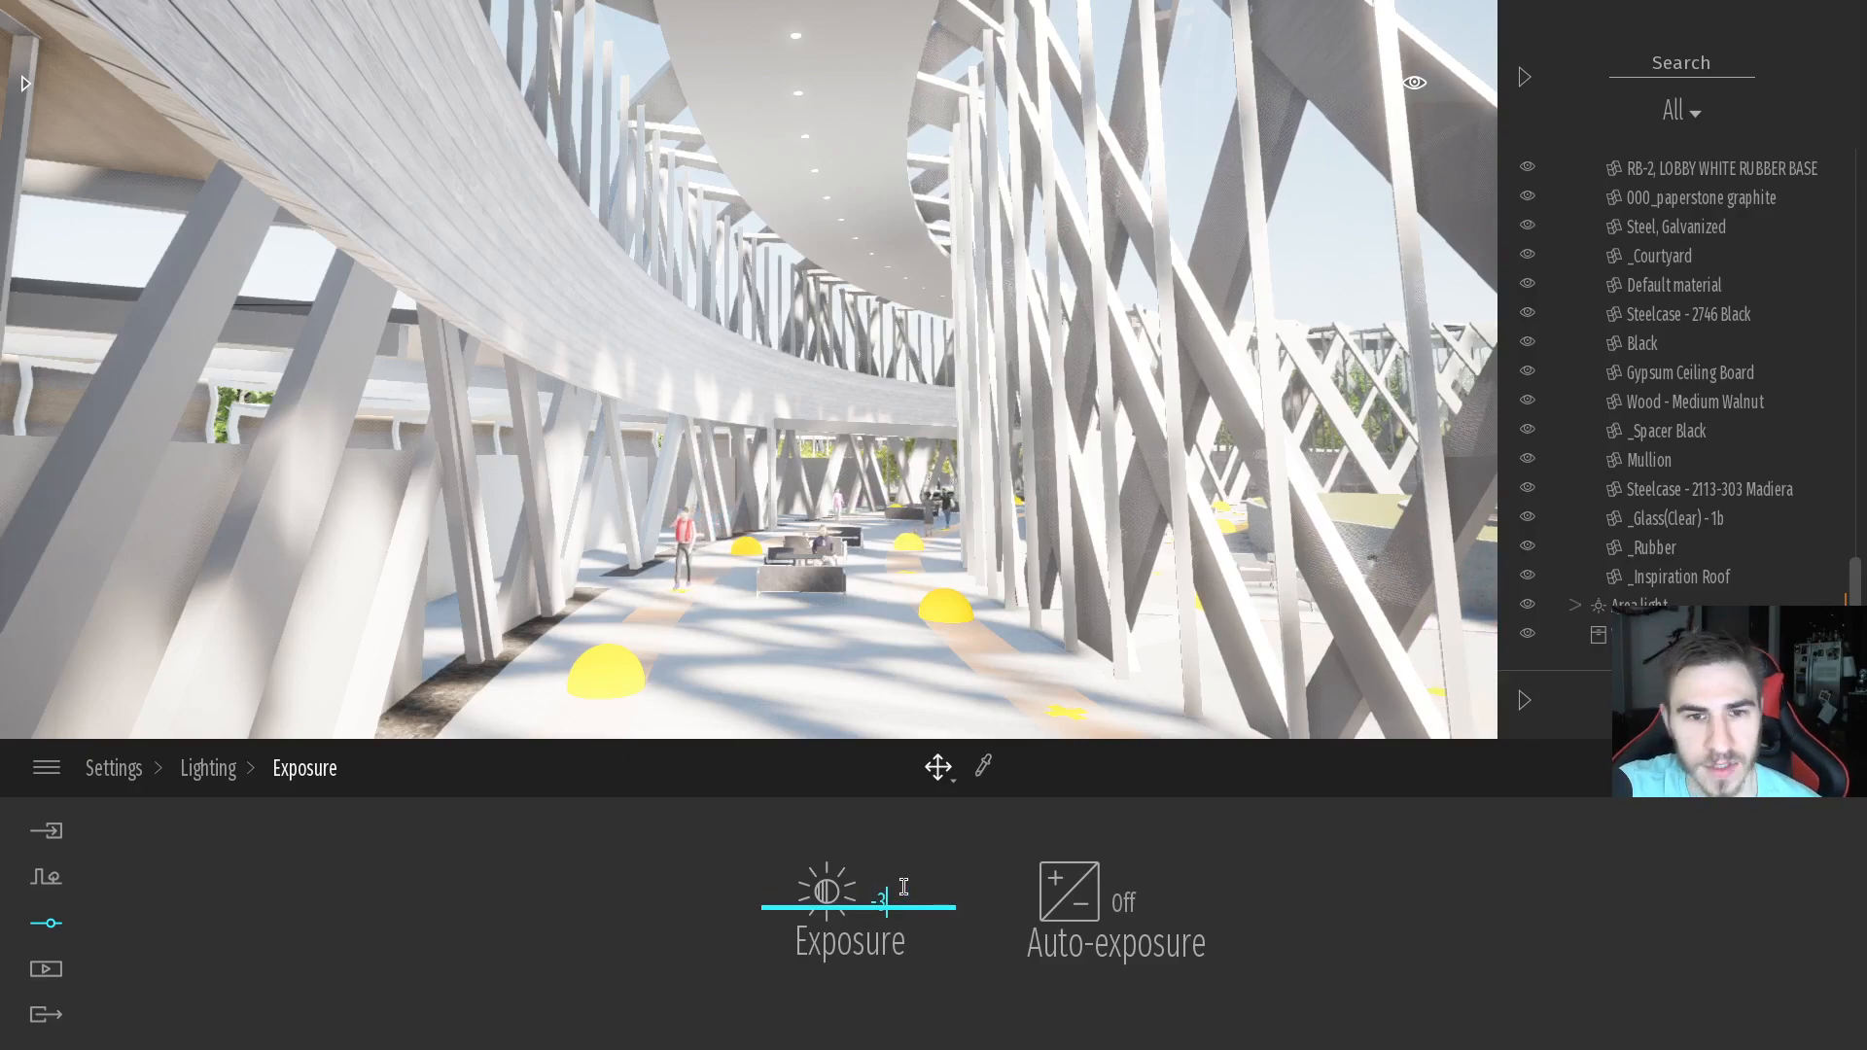
key("Return")
Try an exposure of -1, then reset the exposure to 0
type("-1")
key("Return")
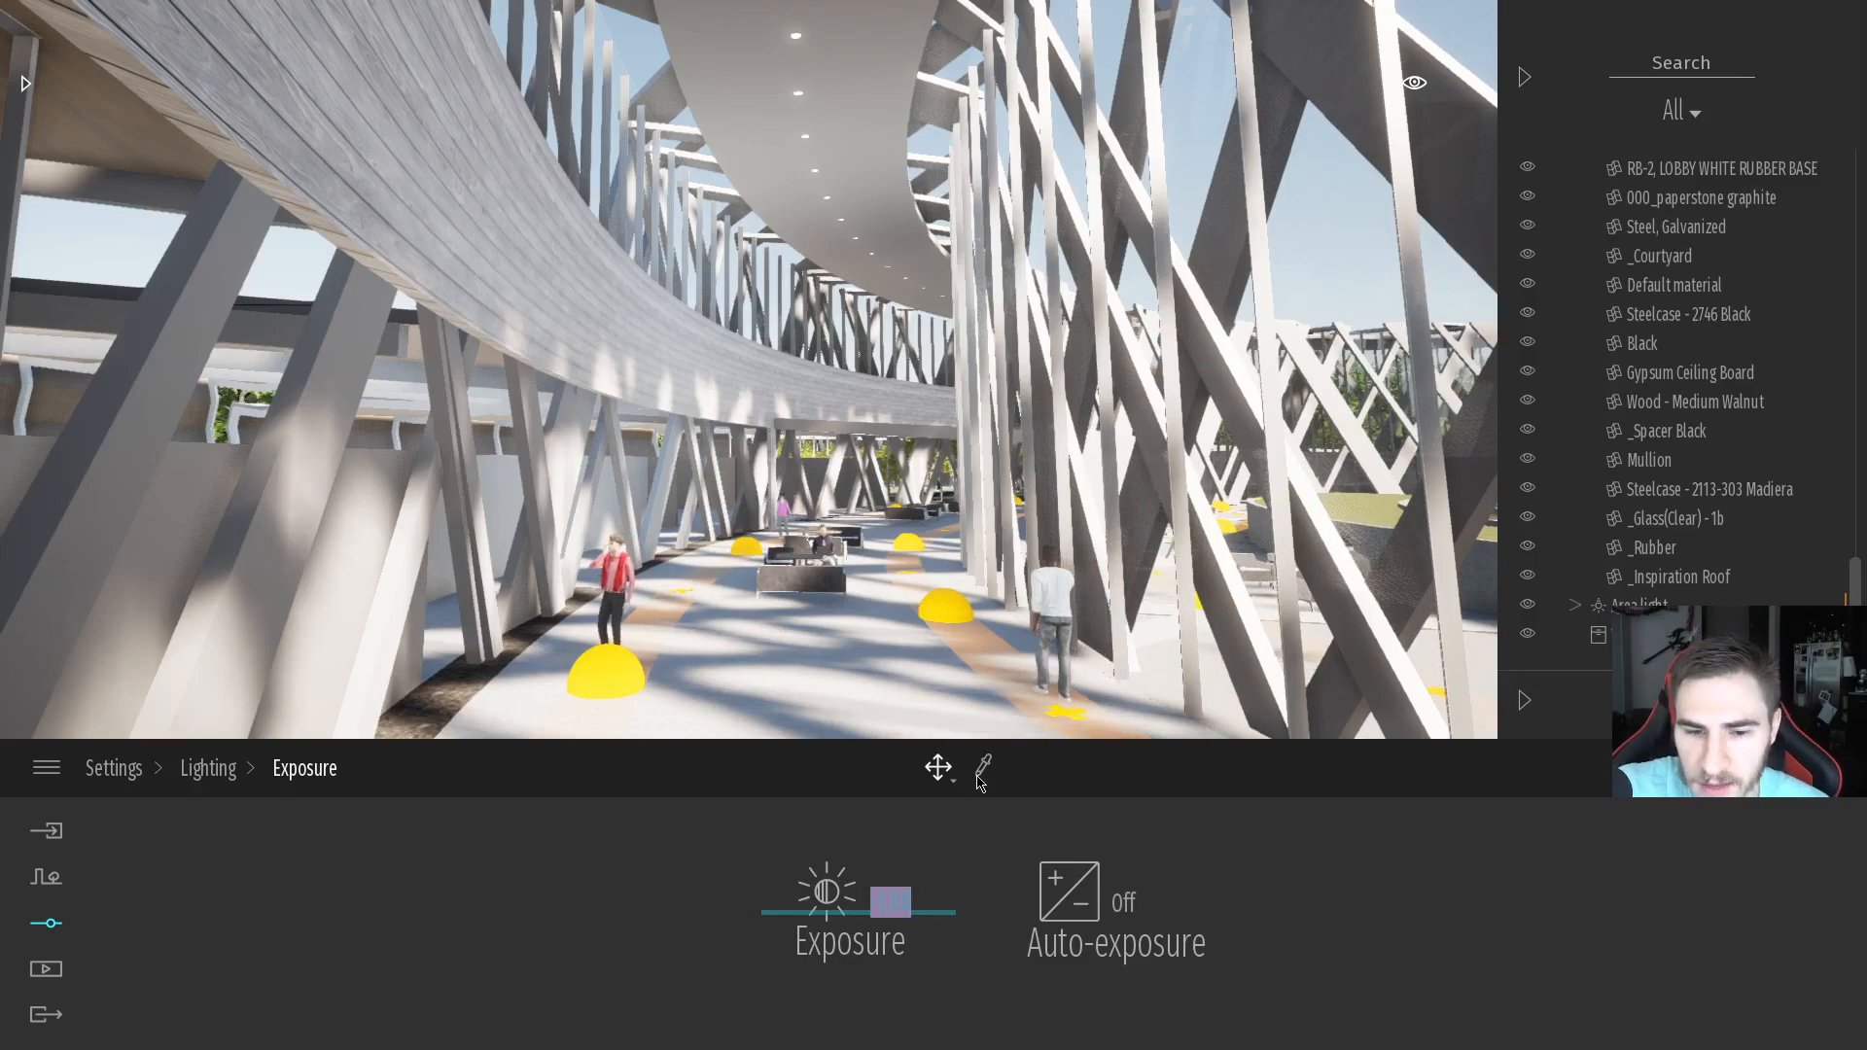
type("0")
key("Return")
Test strong over- and underexposure by setting the exposure to 4 and then to -4
left_click(906, 899)
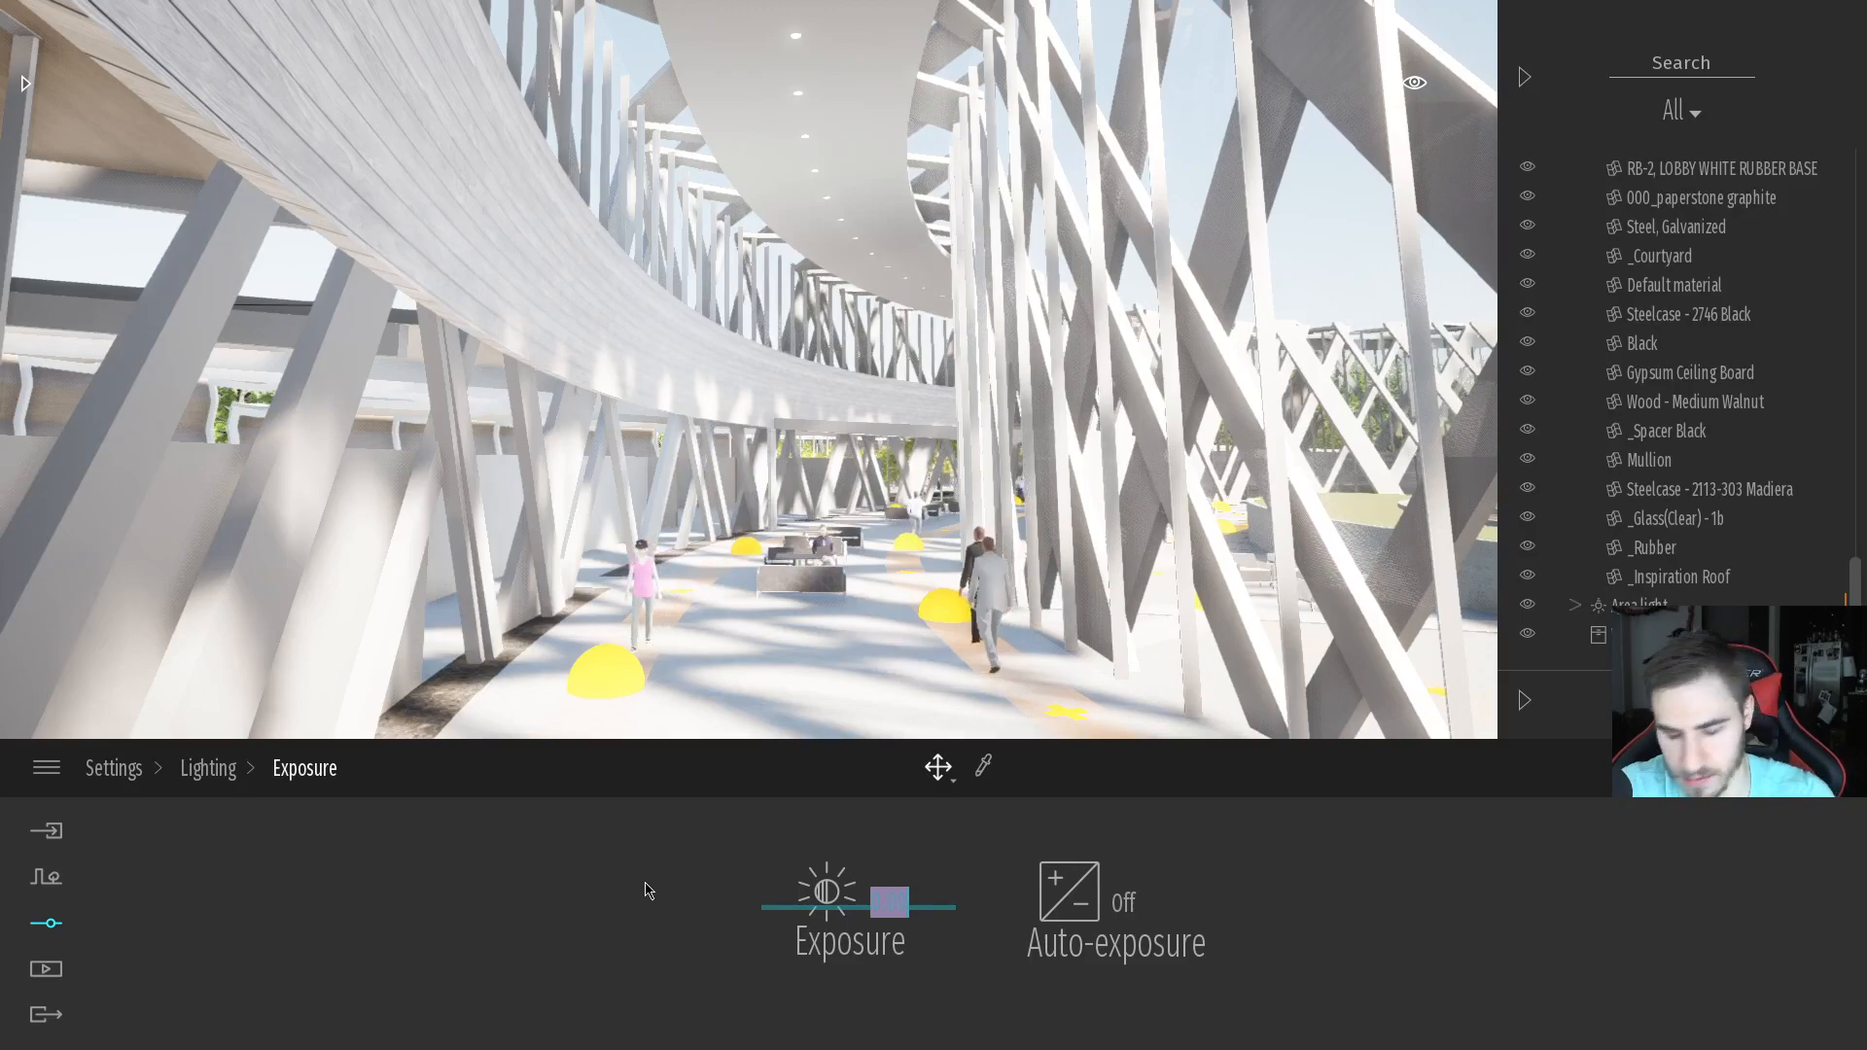
type("4")
key("Return")
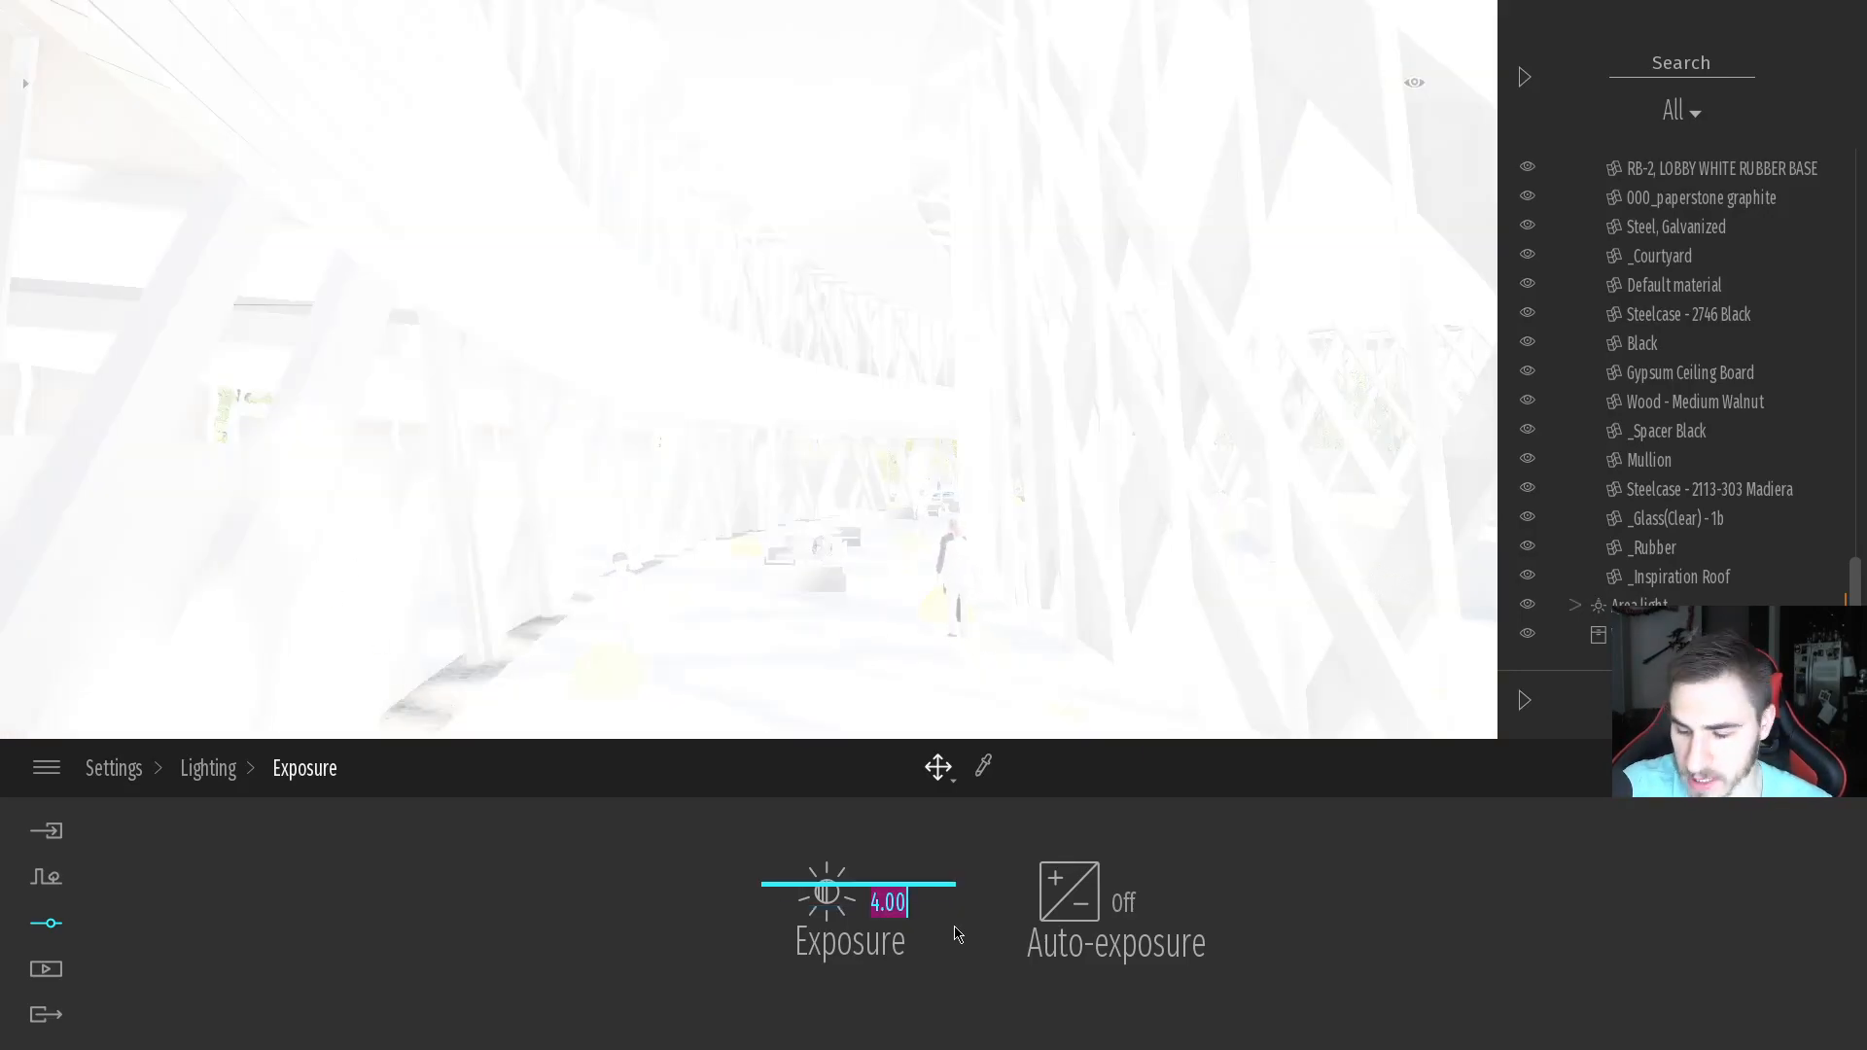
type("-4")
key("Return")
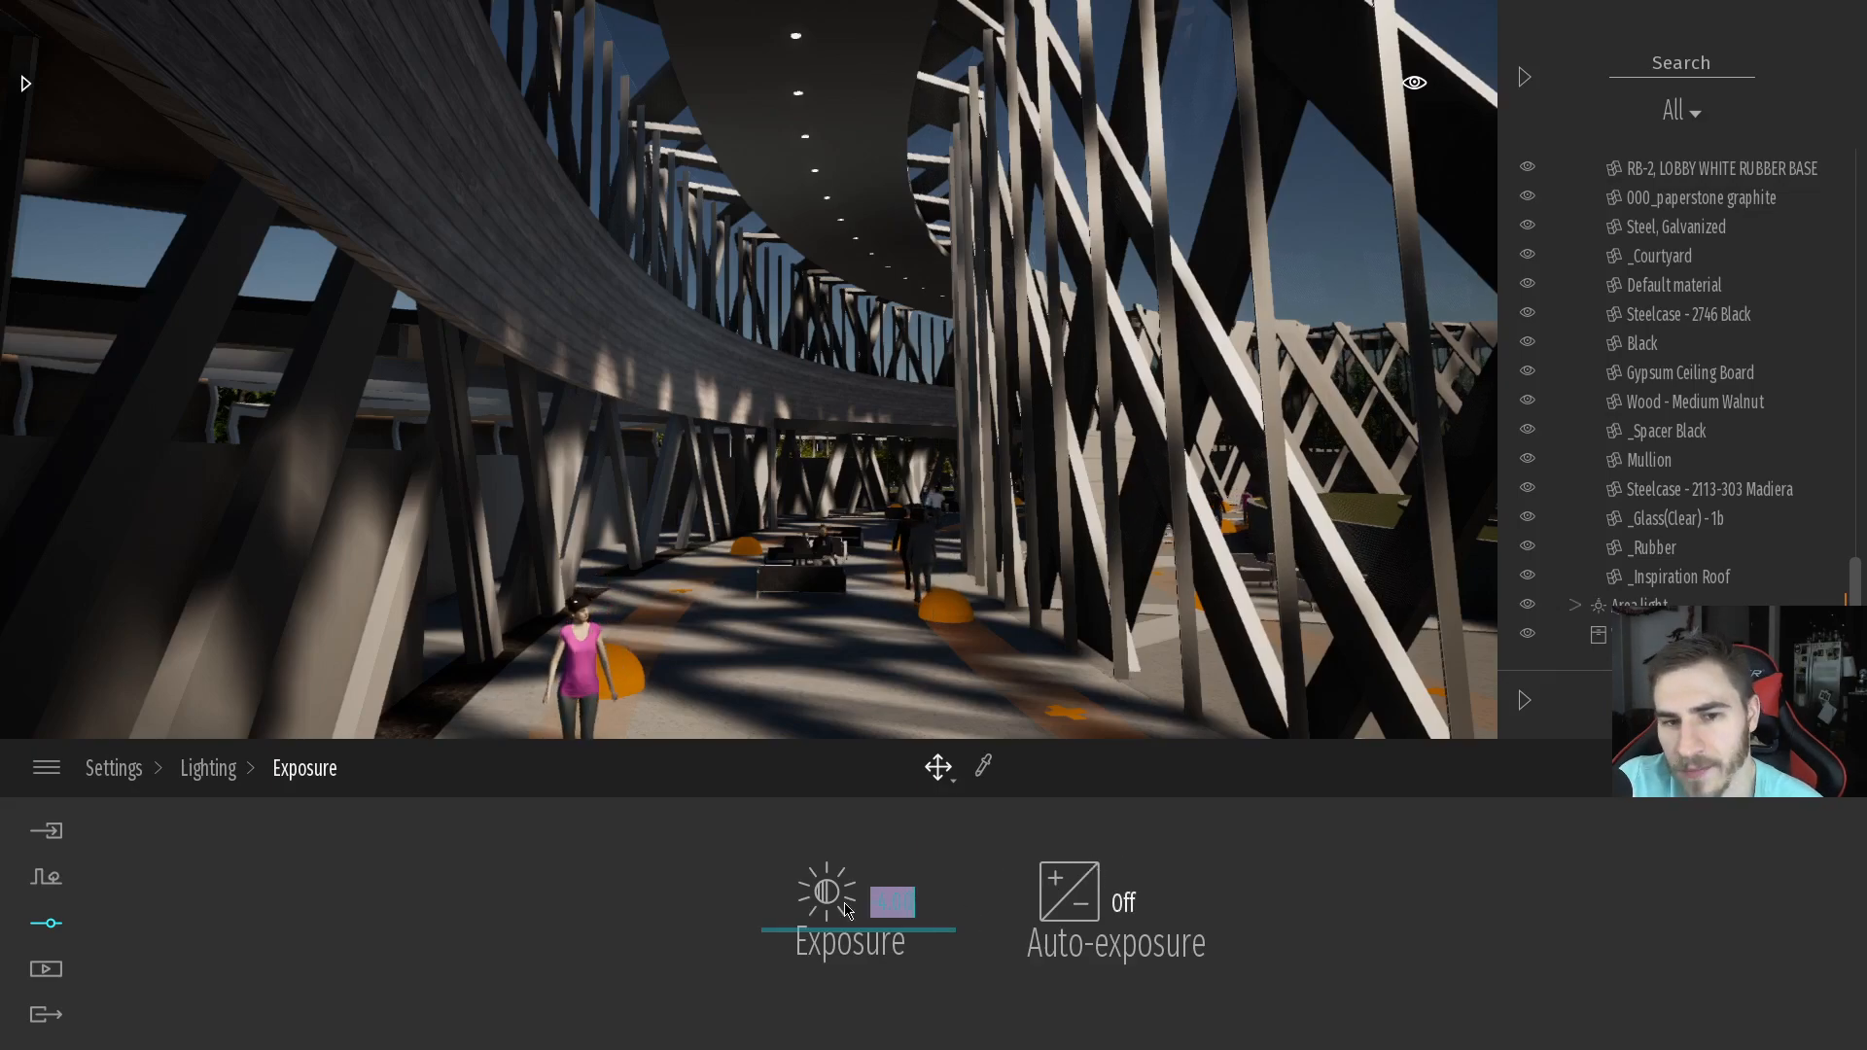
Reset the exposure to 0, then switch auto-exposure on for comparison and undo that switch
left_click(902, 902)
type("0")
key("Return")
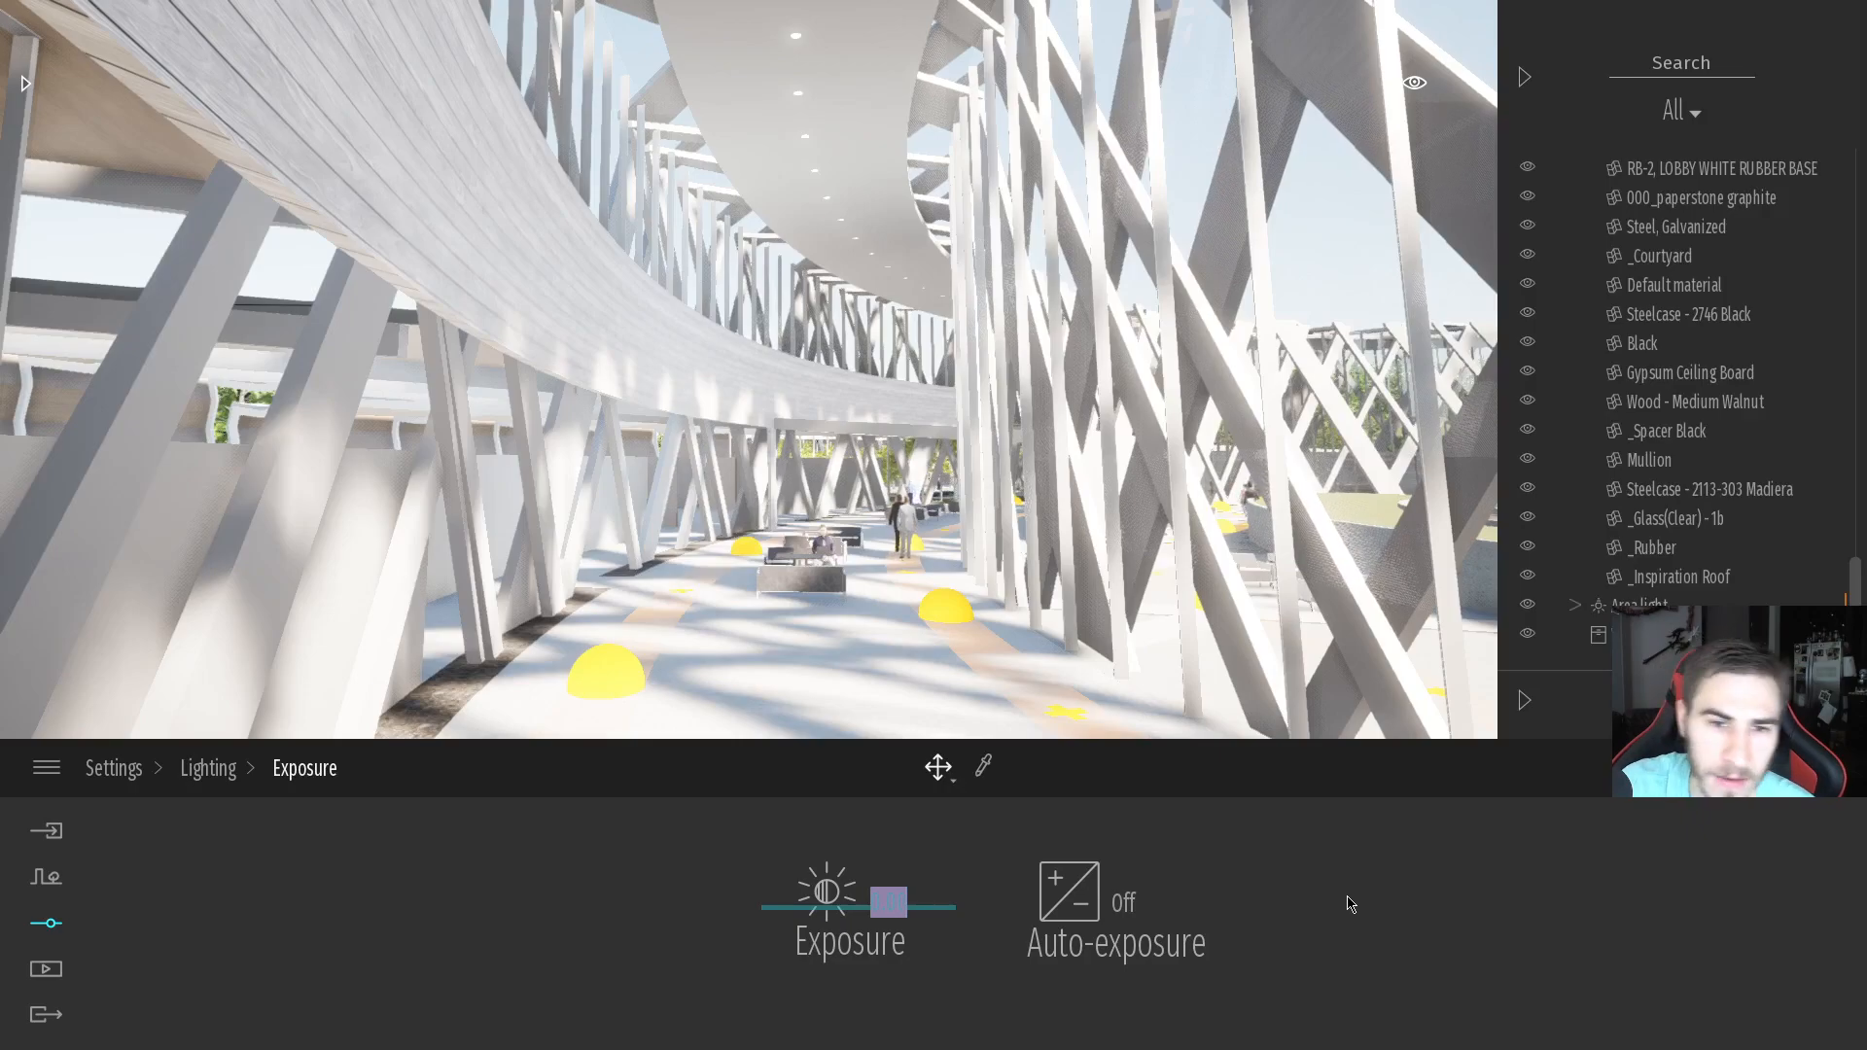
left_click(1105, 929)
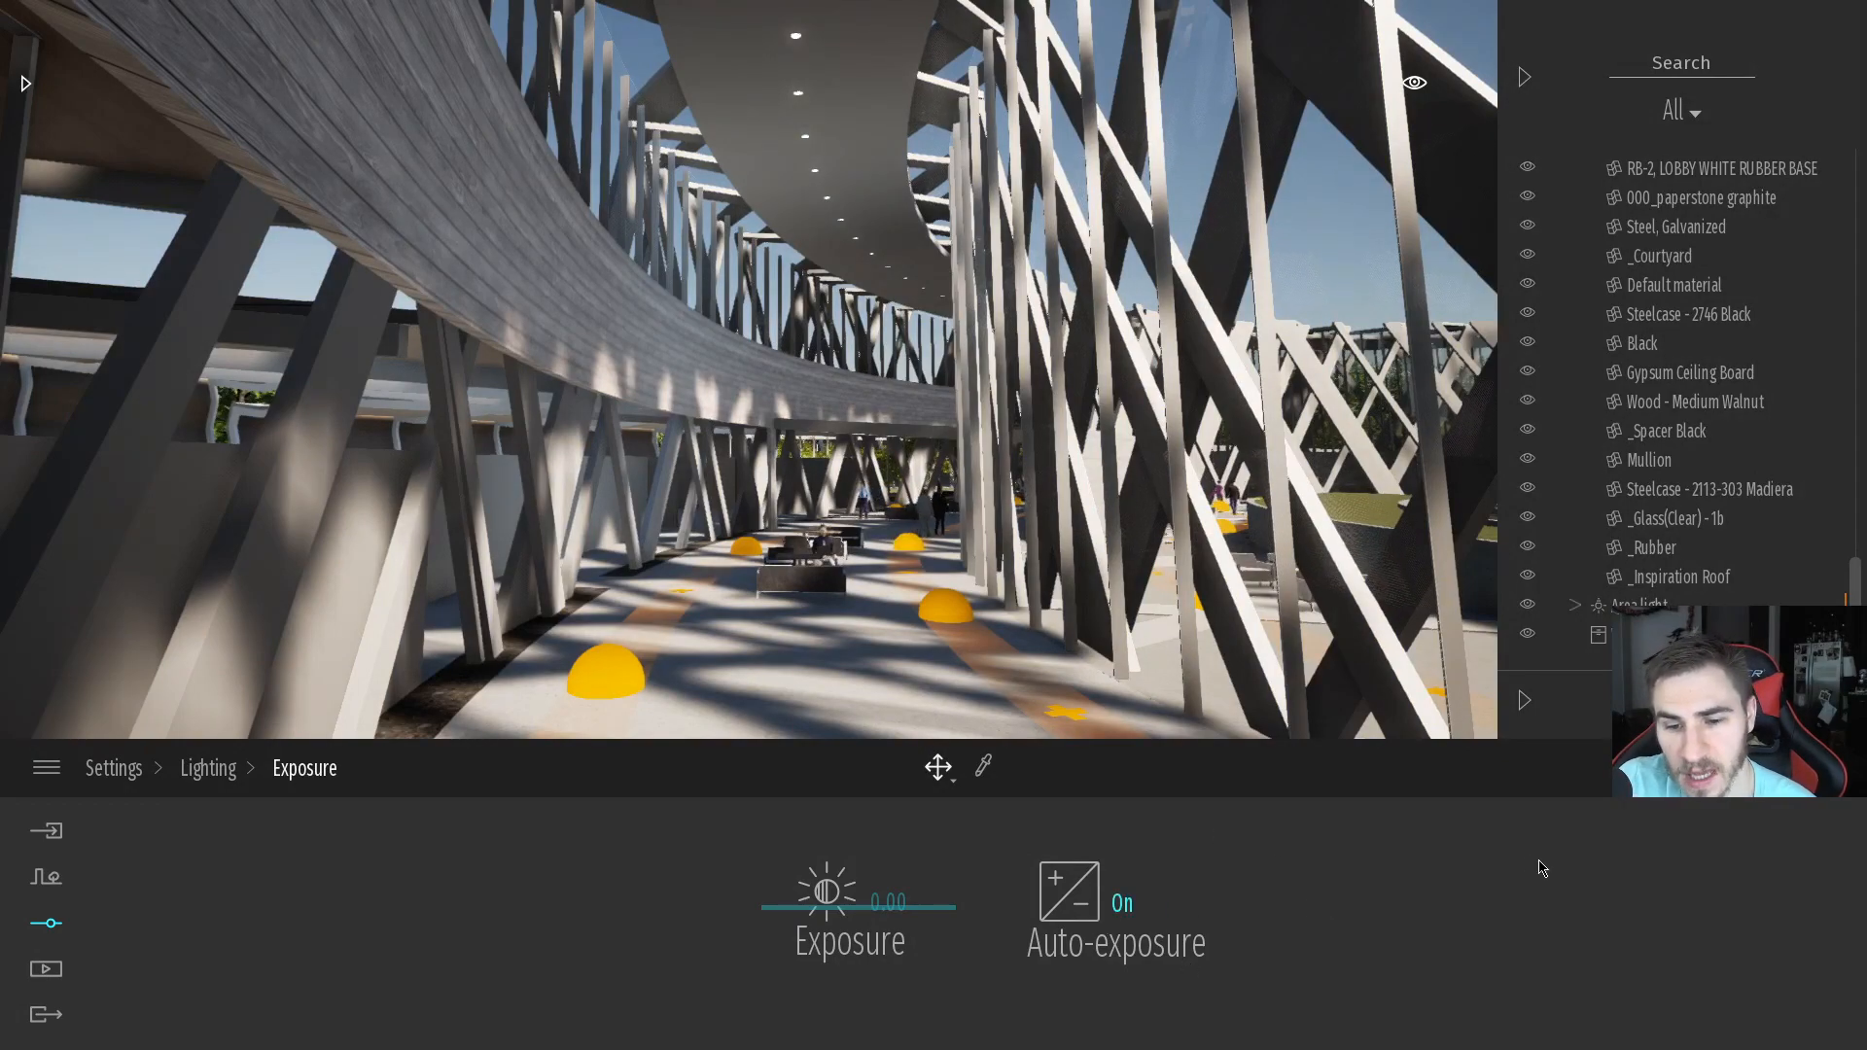
key("ctrl+z")
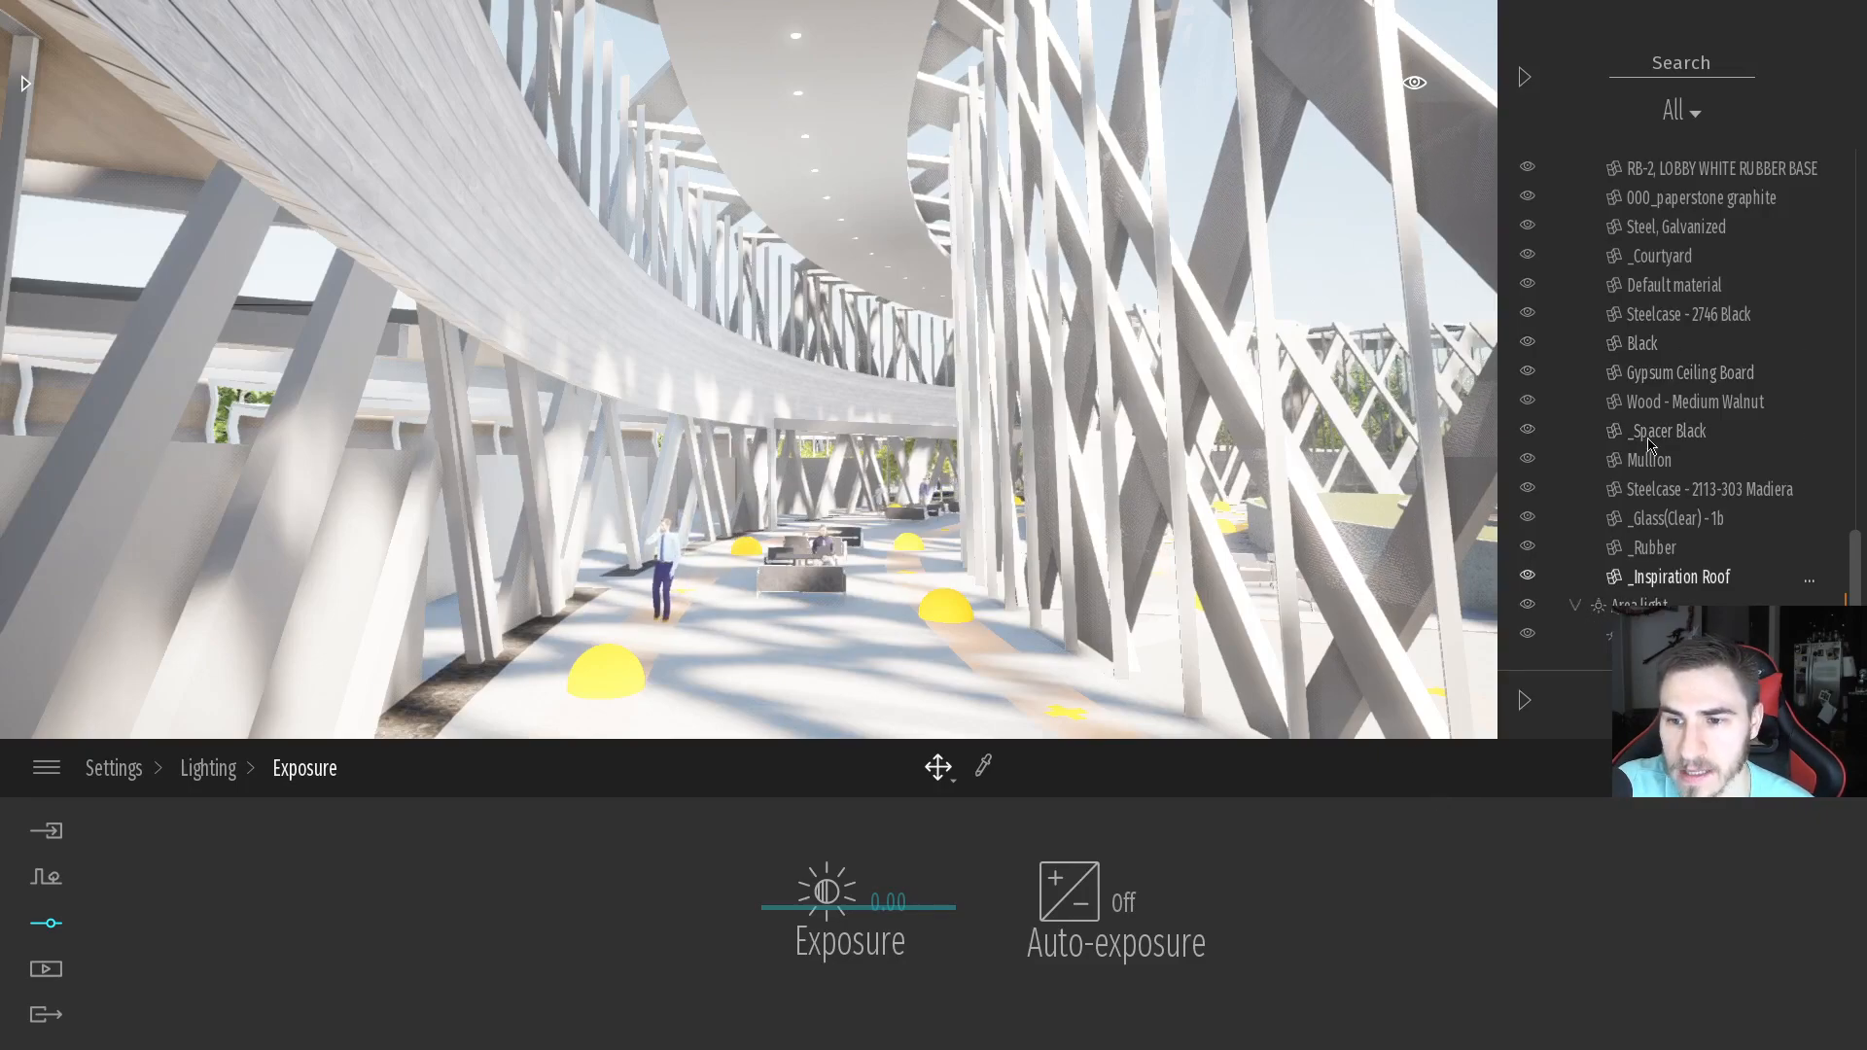
Inspect the properties of the third light in the Area light group, then reopen the lighting exposure settings
scroll(1650, 444, "down", 5)
left_click(1654, 403)
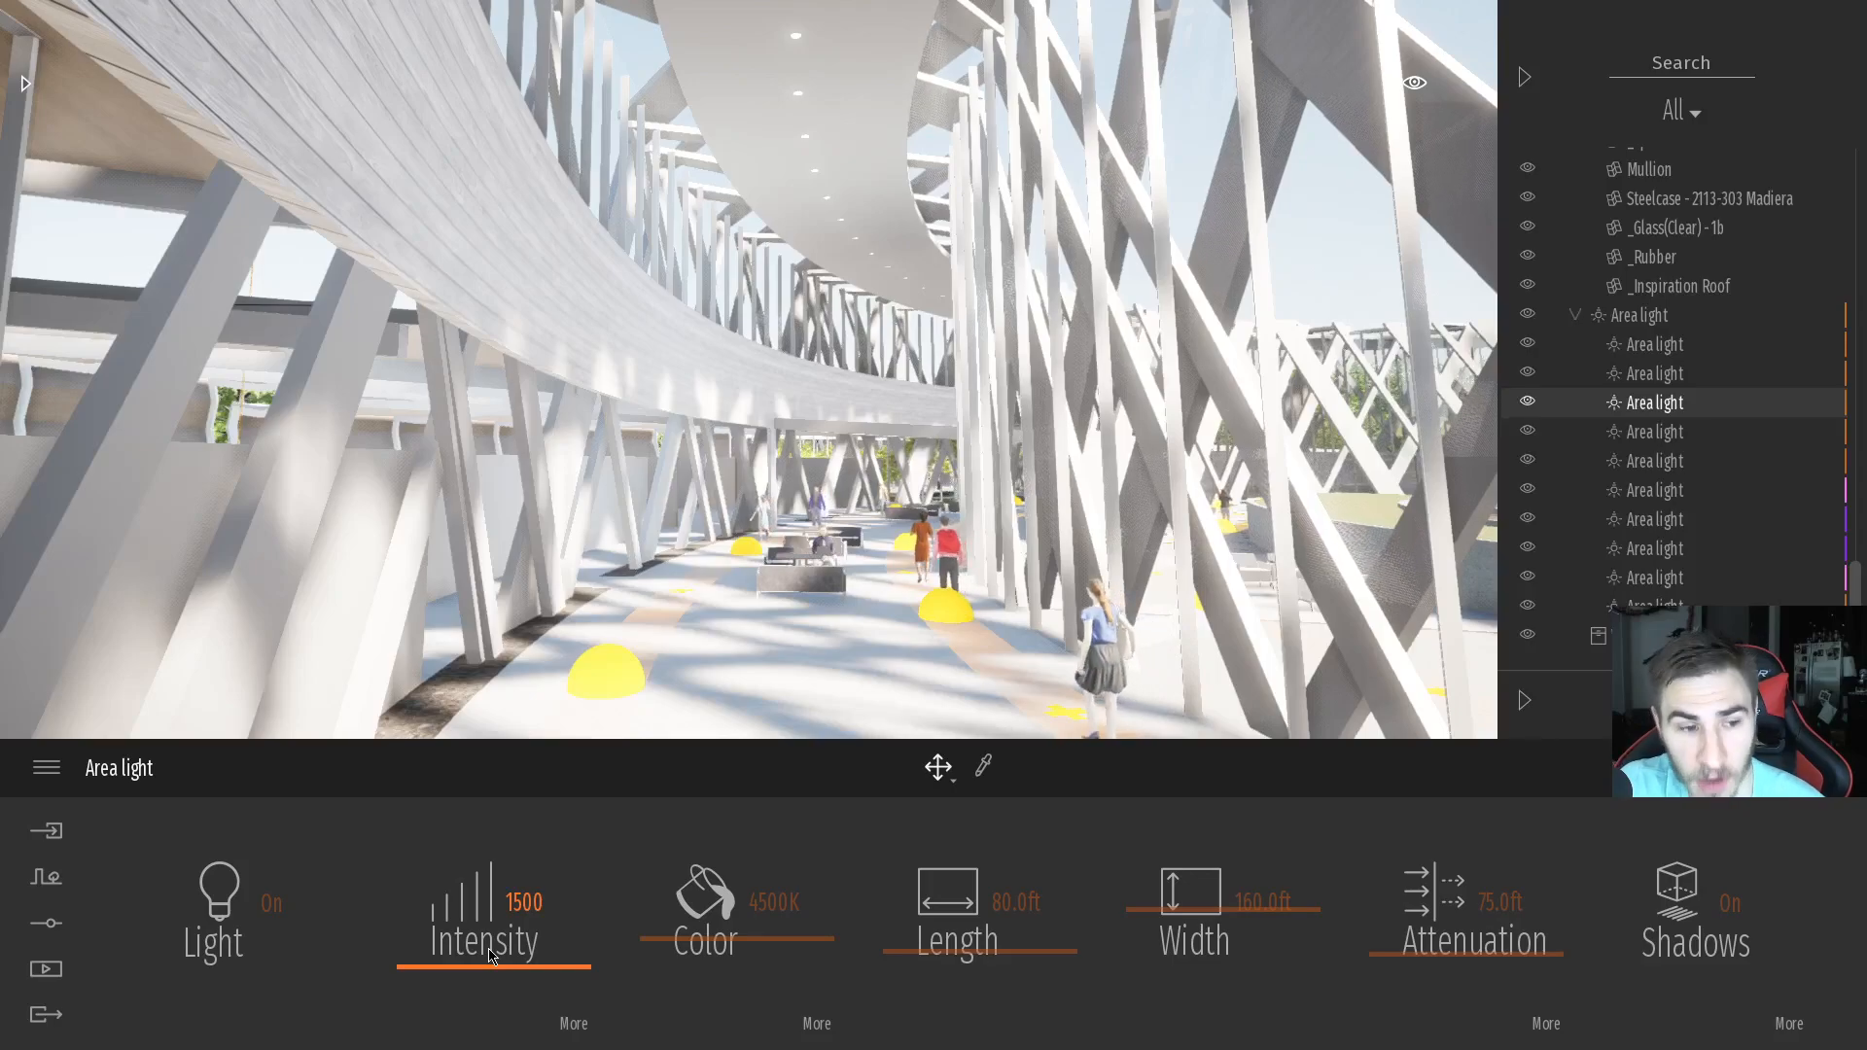
left_click(47, 922)
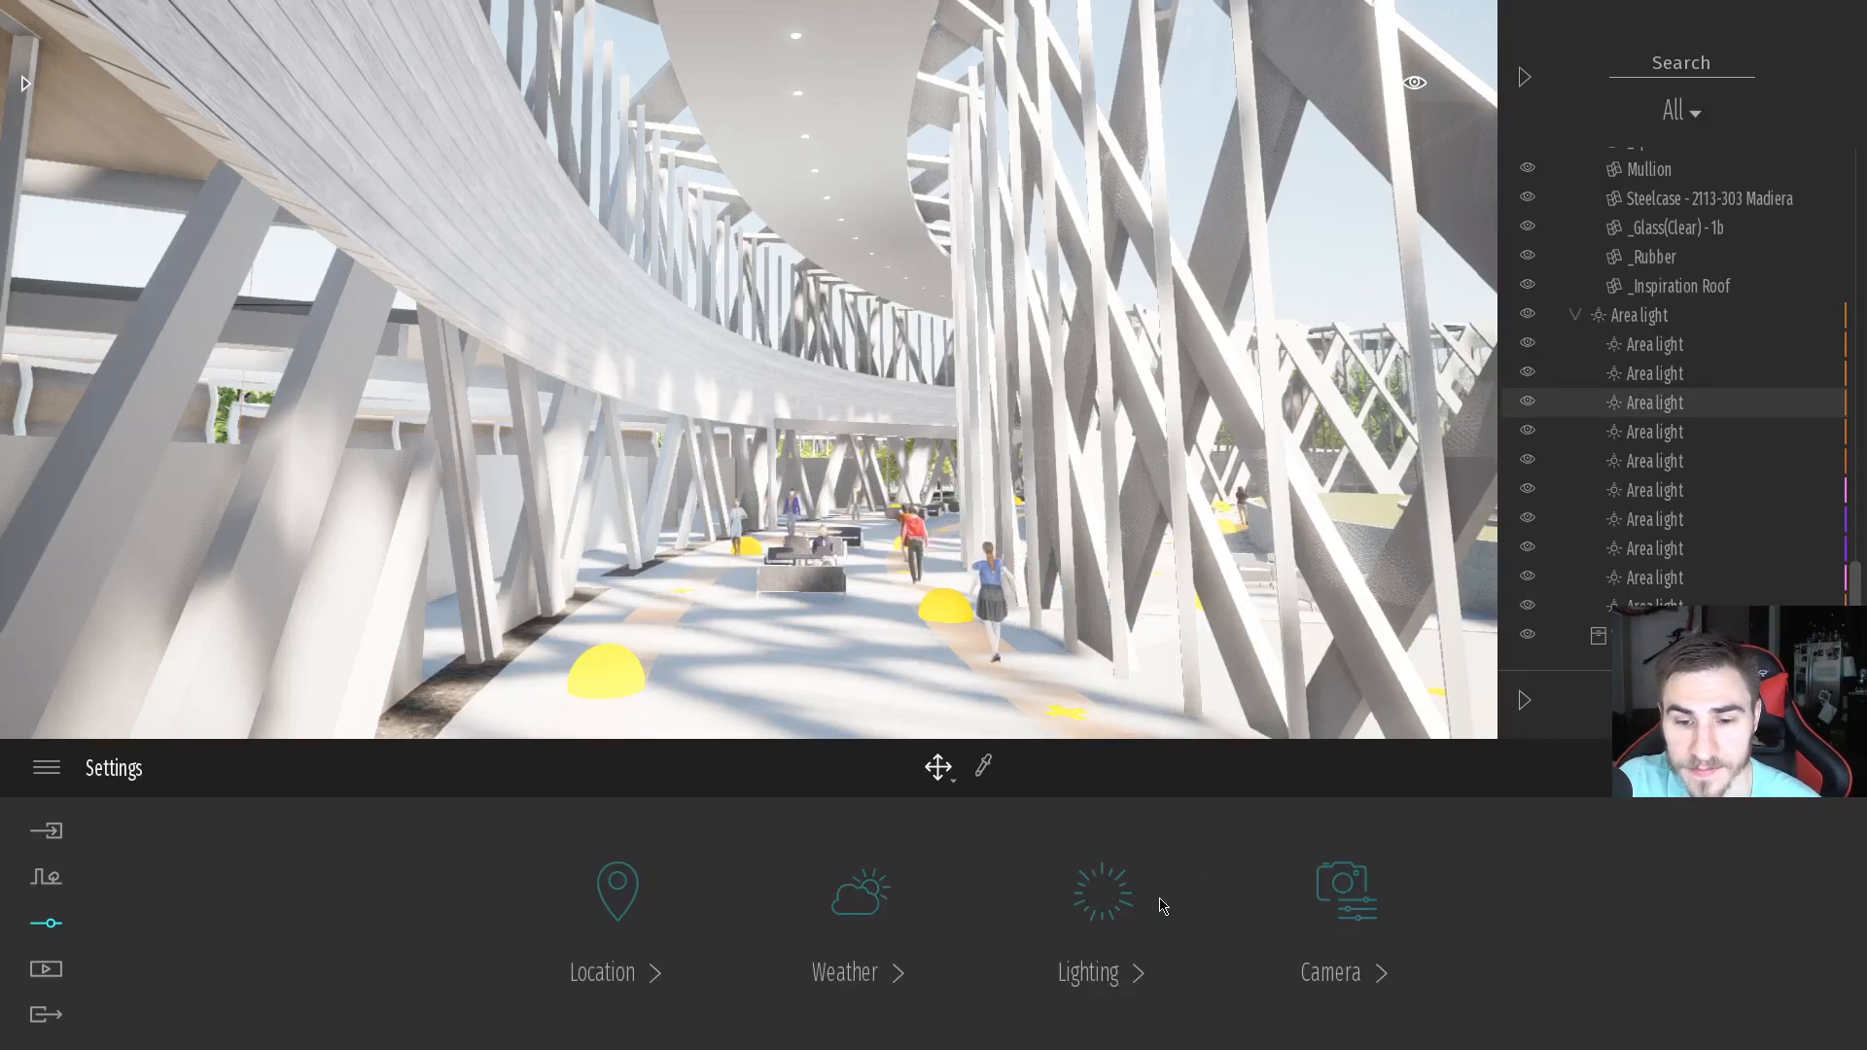
left_click(1103, 904)
left_click(571, 1024)
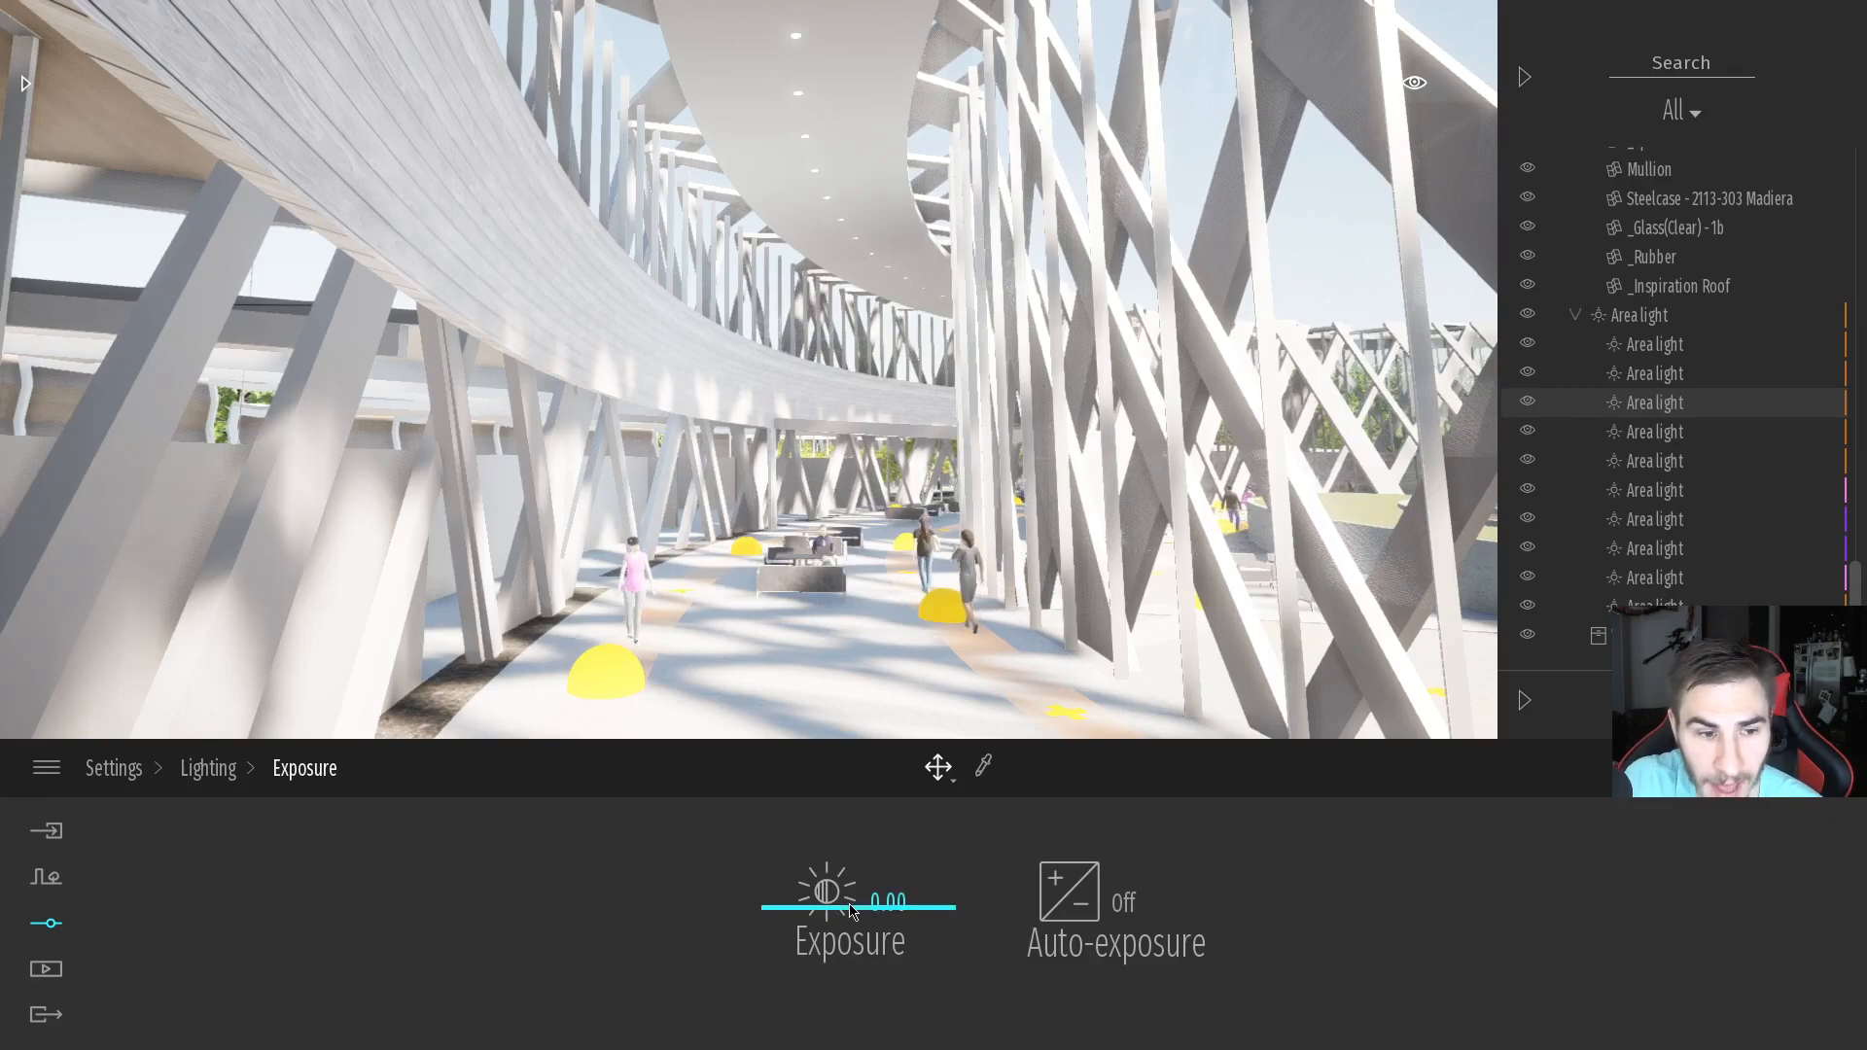
Vary the exposure and reset it to 0, then try a white balance of 5511K and undo it
left_click(231, 777)
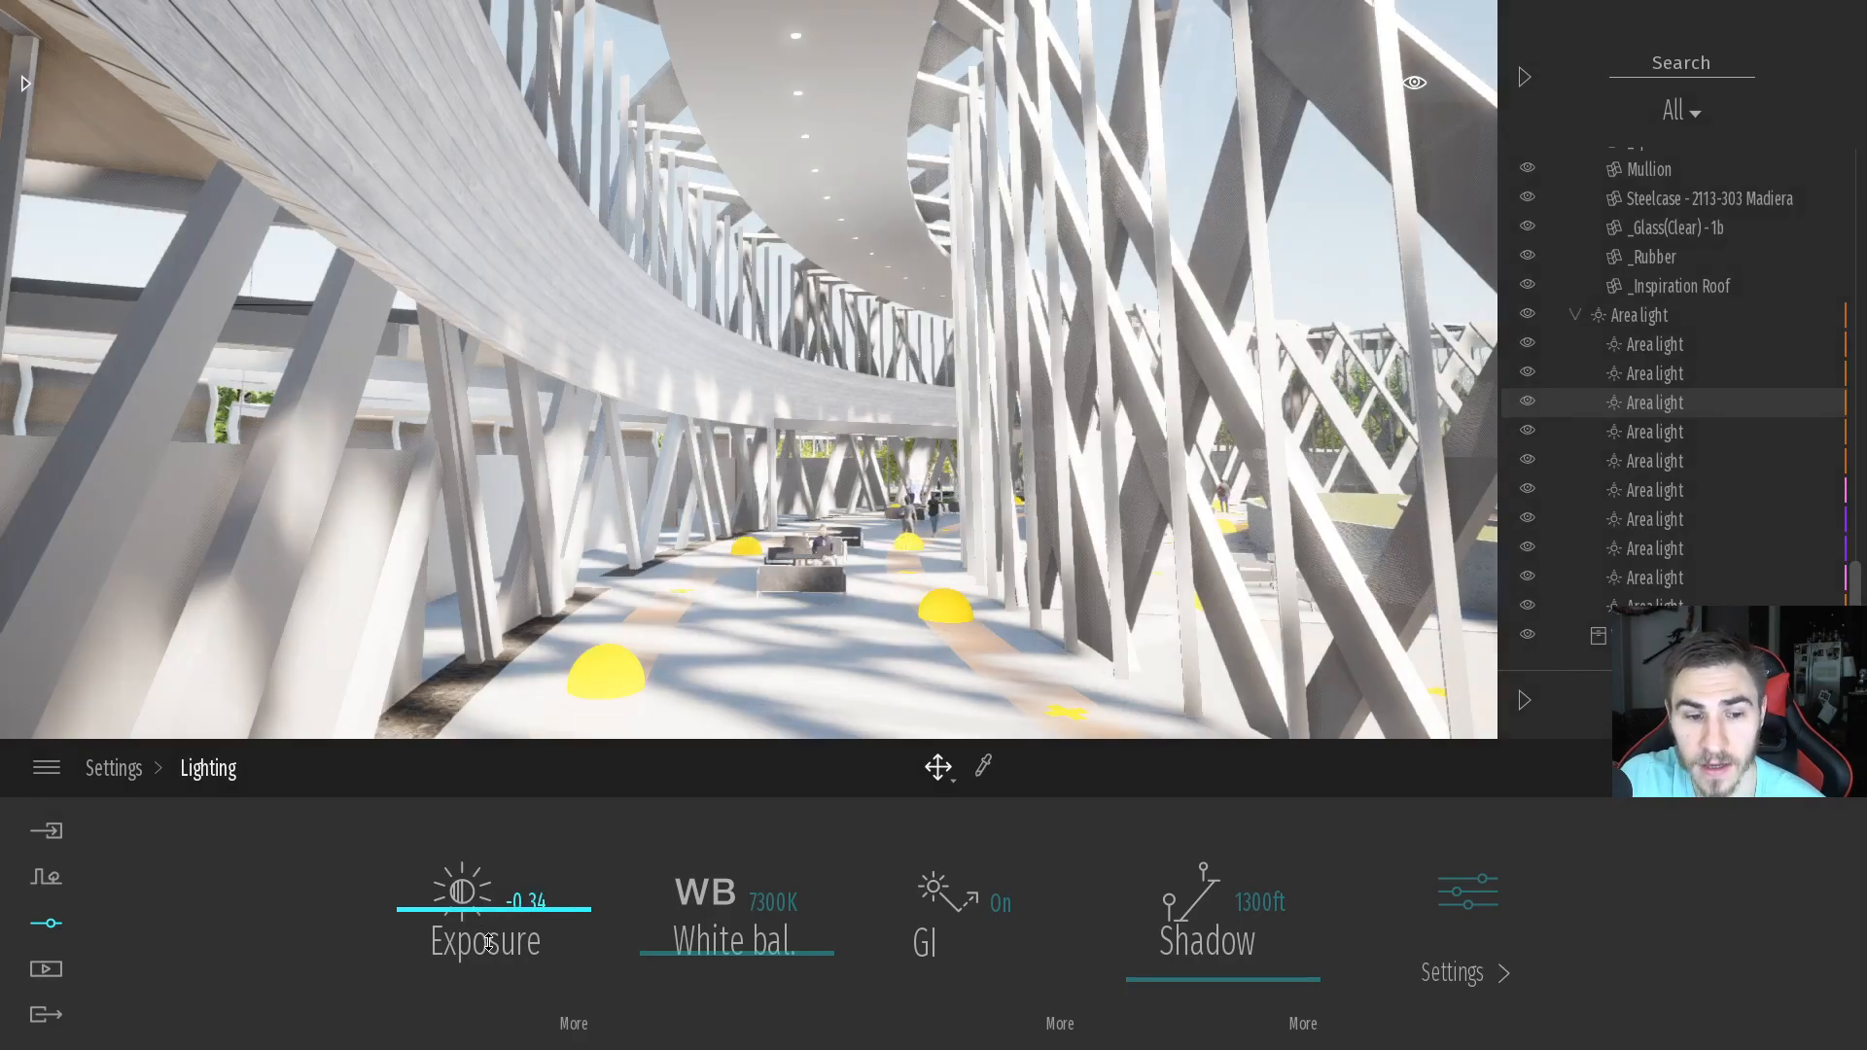
left_click_drag(485, 932, 525, 887)
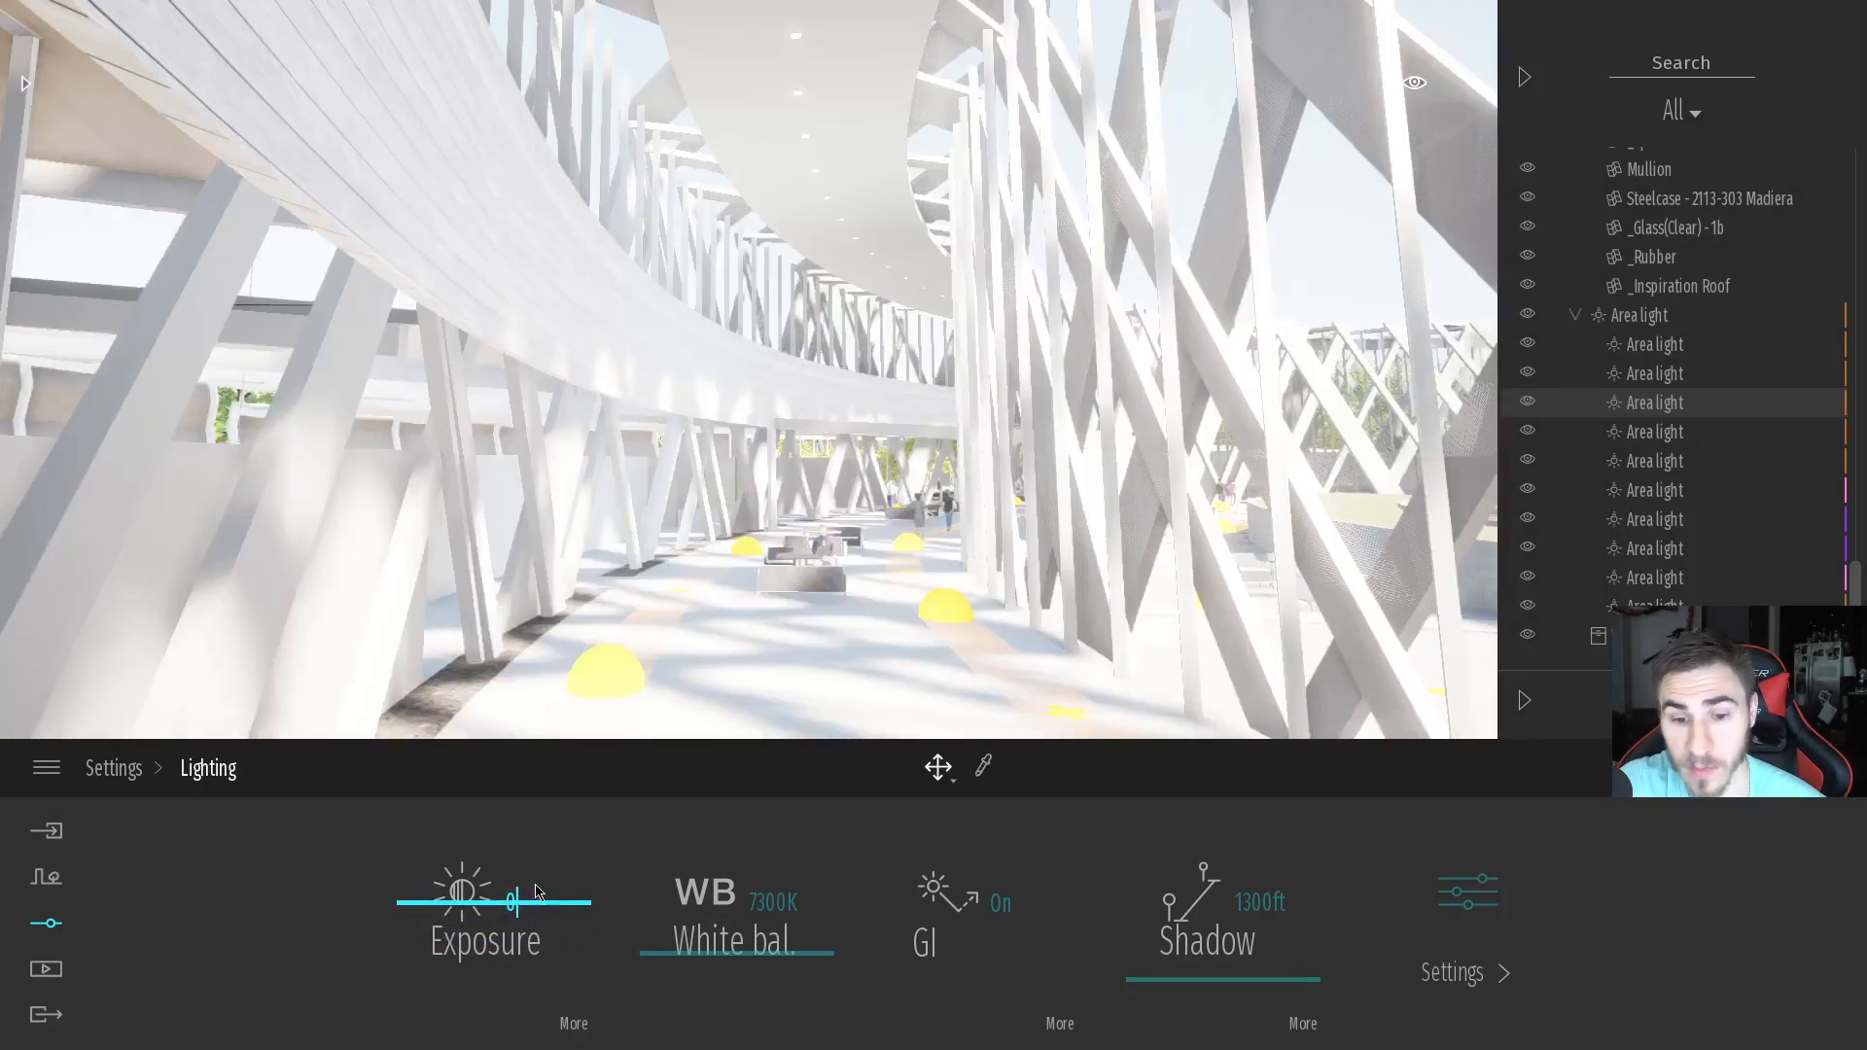
key("Return")
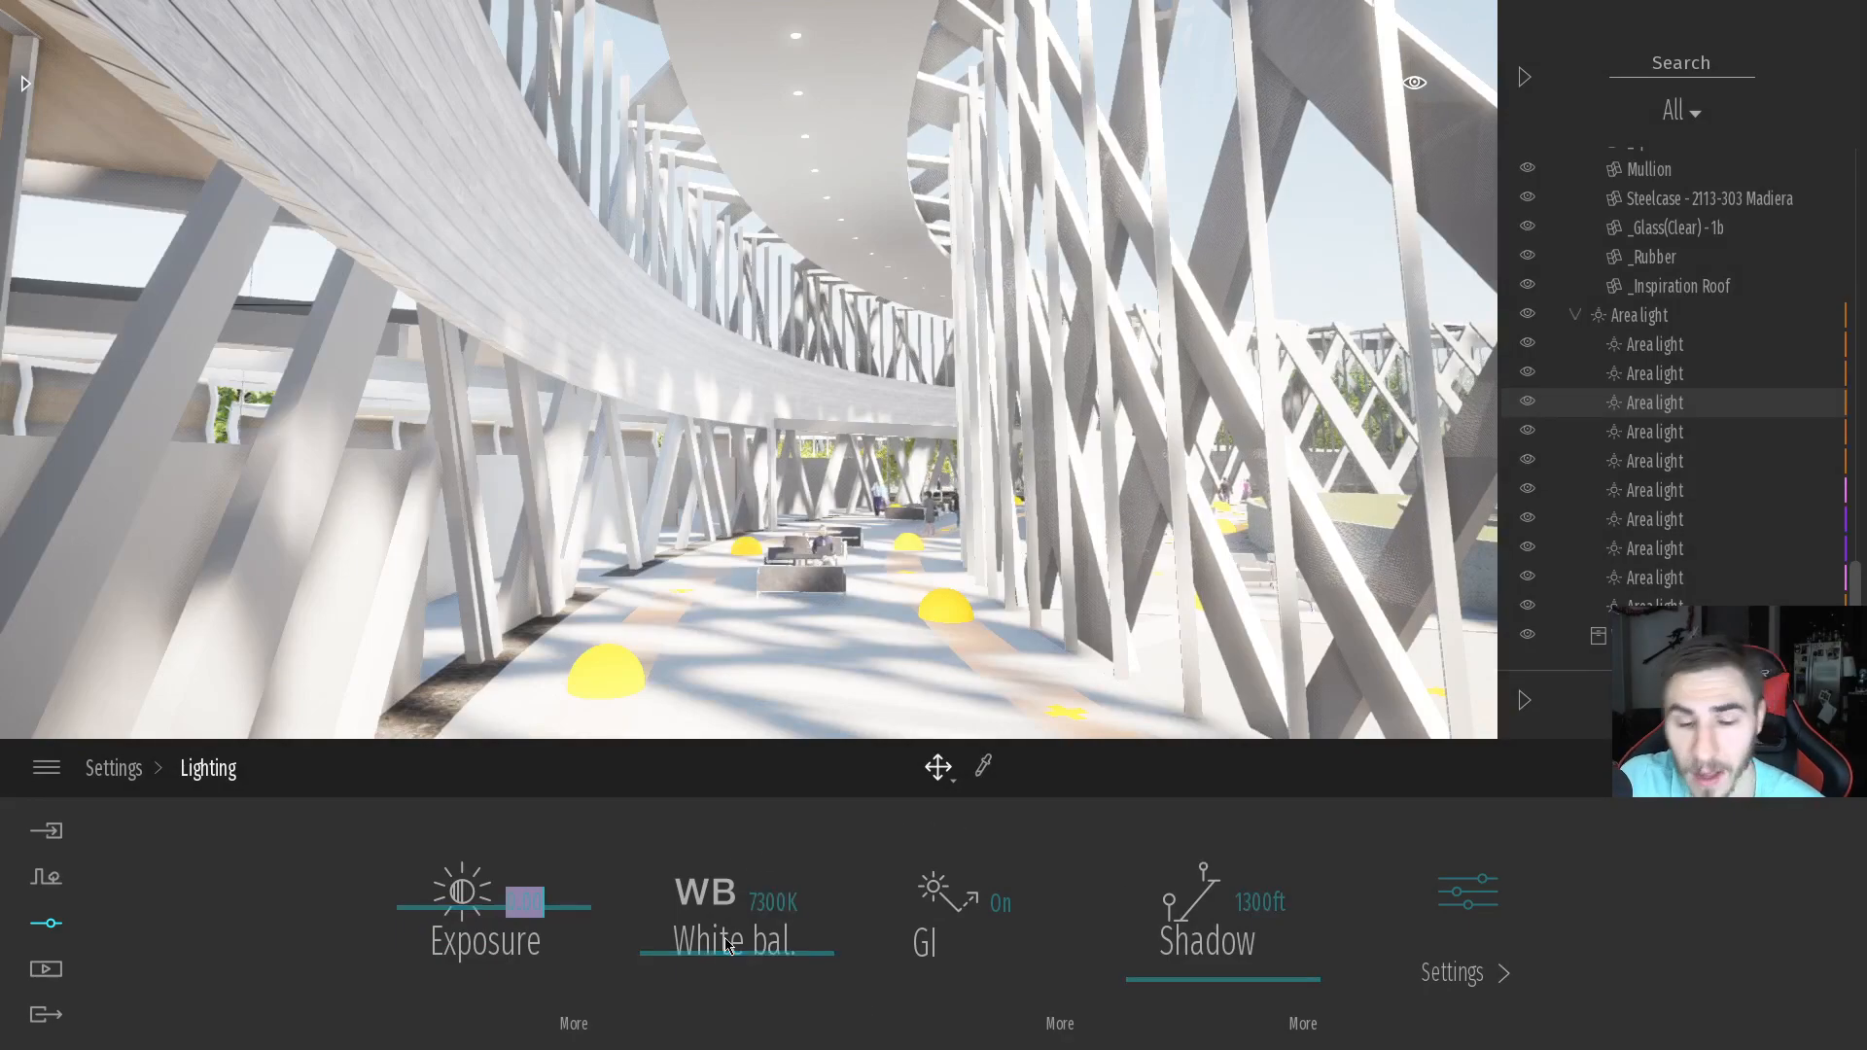
mouse_move(725, 938)
left_mouse_down()
mouse_move(719, 986)
mouse_move(728, 942)
left_mouse_up()
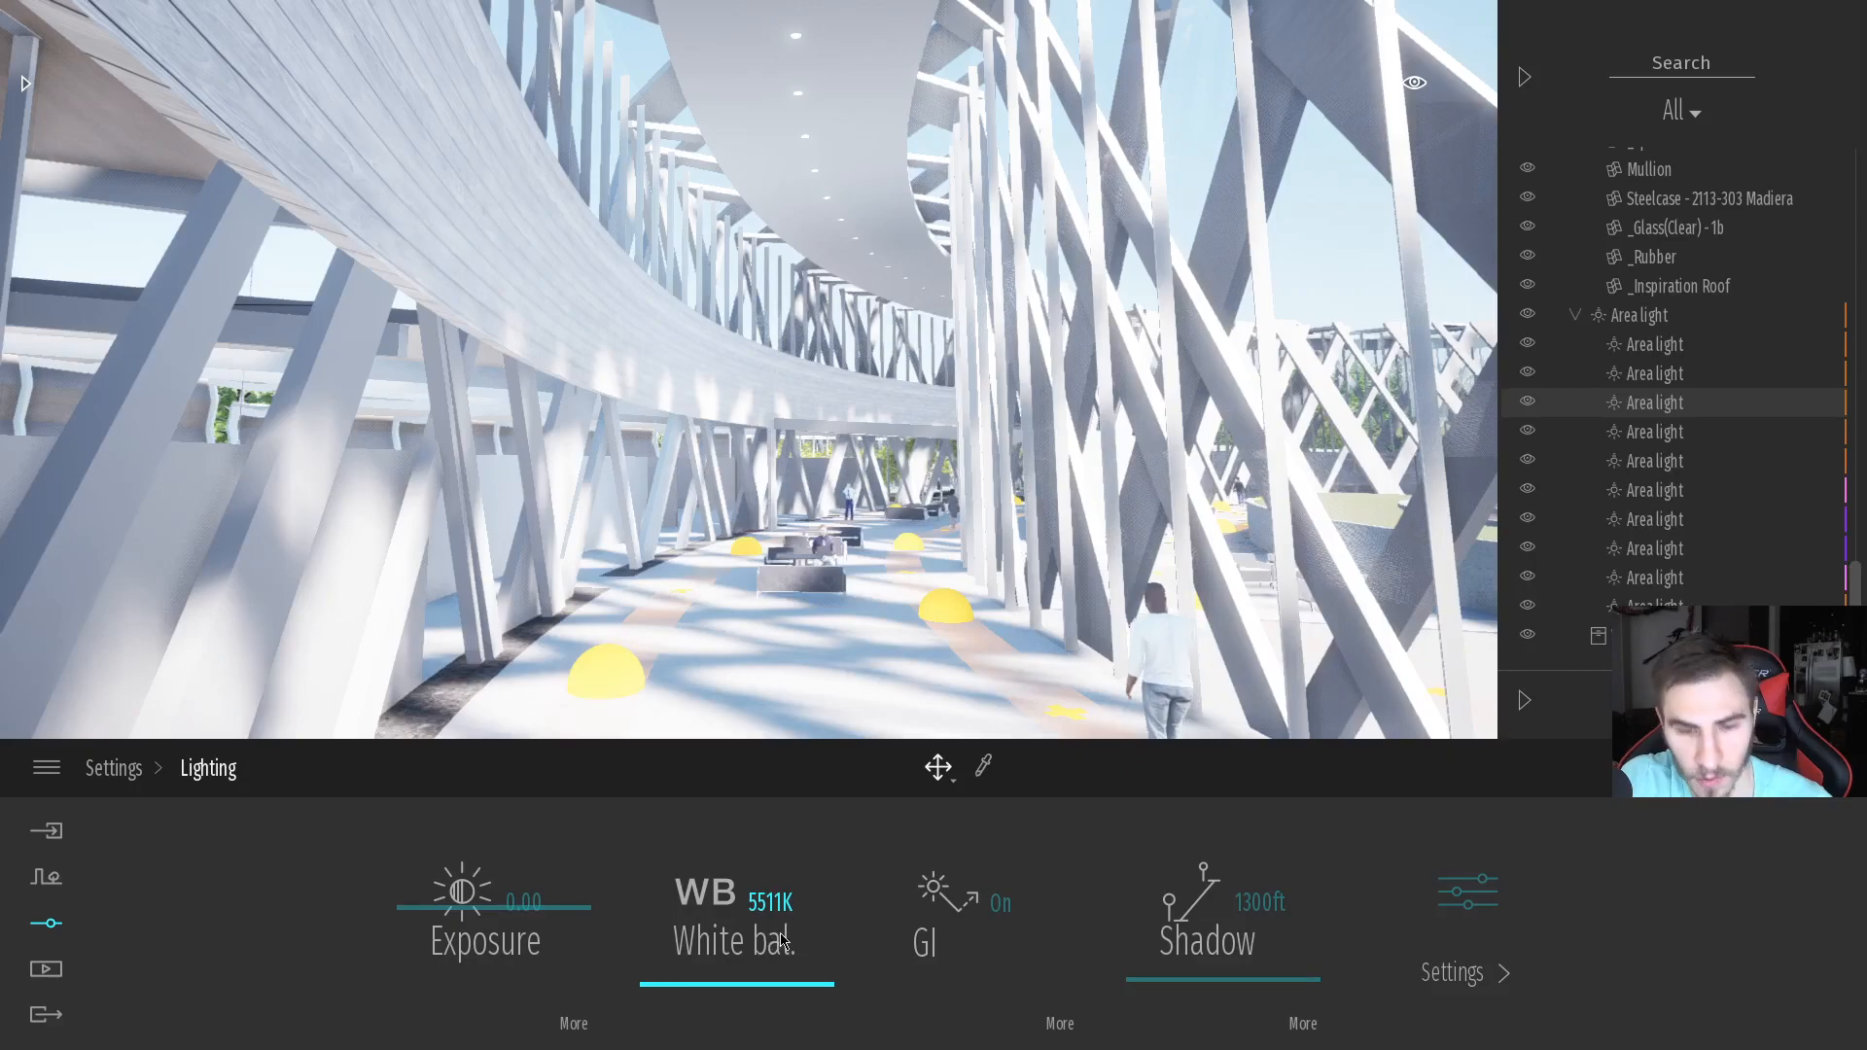
key("ctrl+z")
Examine the GI strength and distance settings, then return to the general lighting settings
left_click(999, 926)
left_click(1059, 1021)
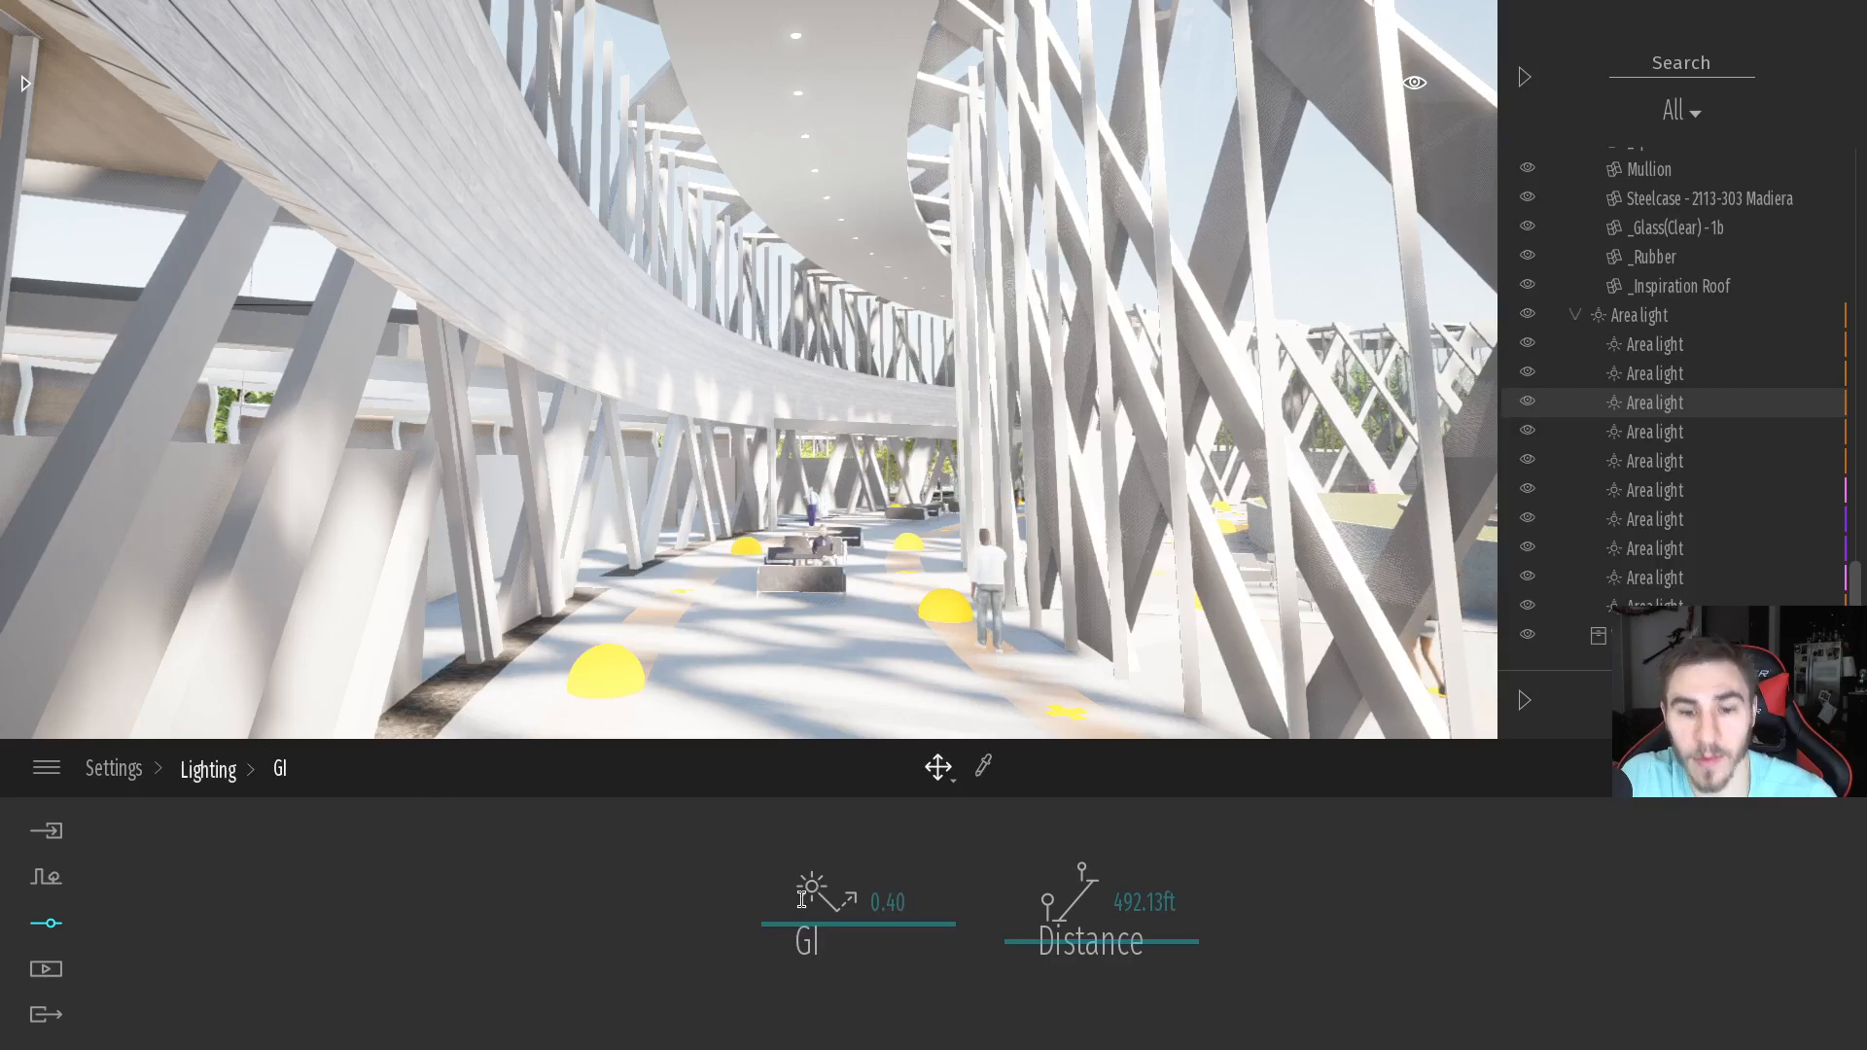
left_click(210, 770)
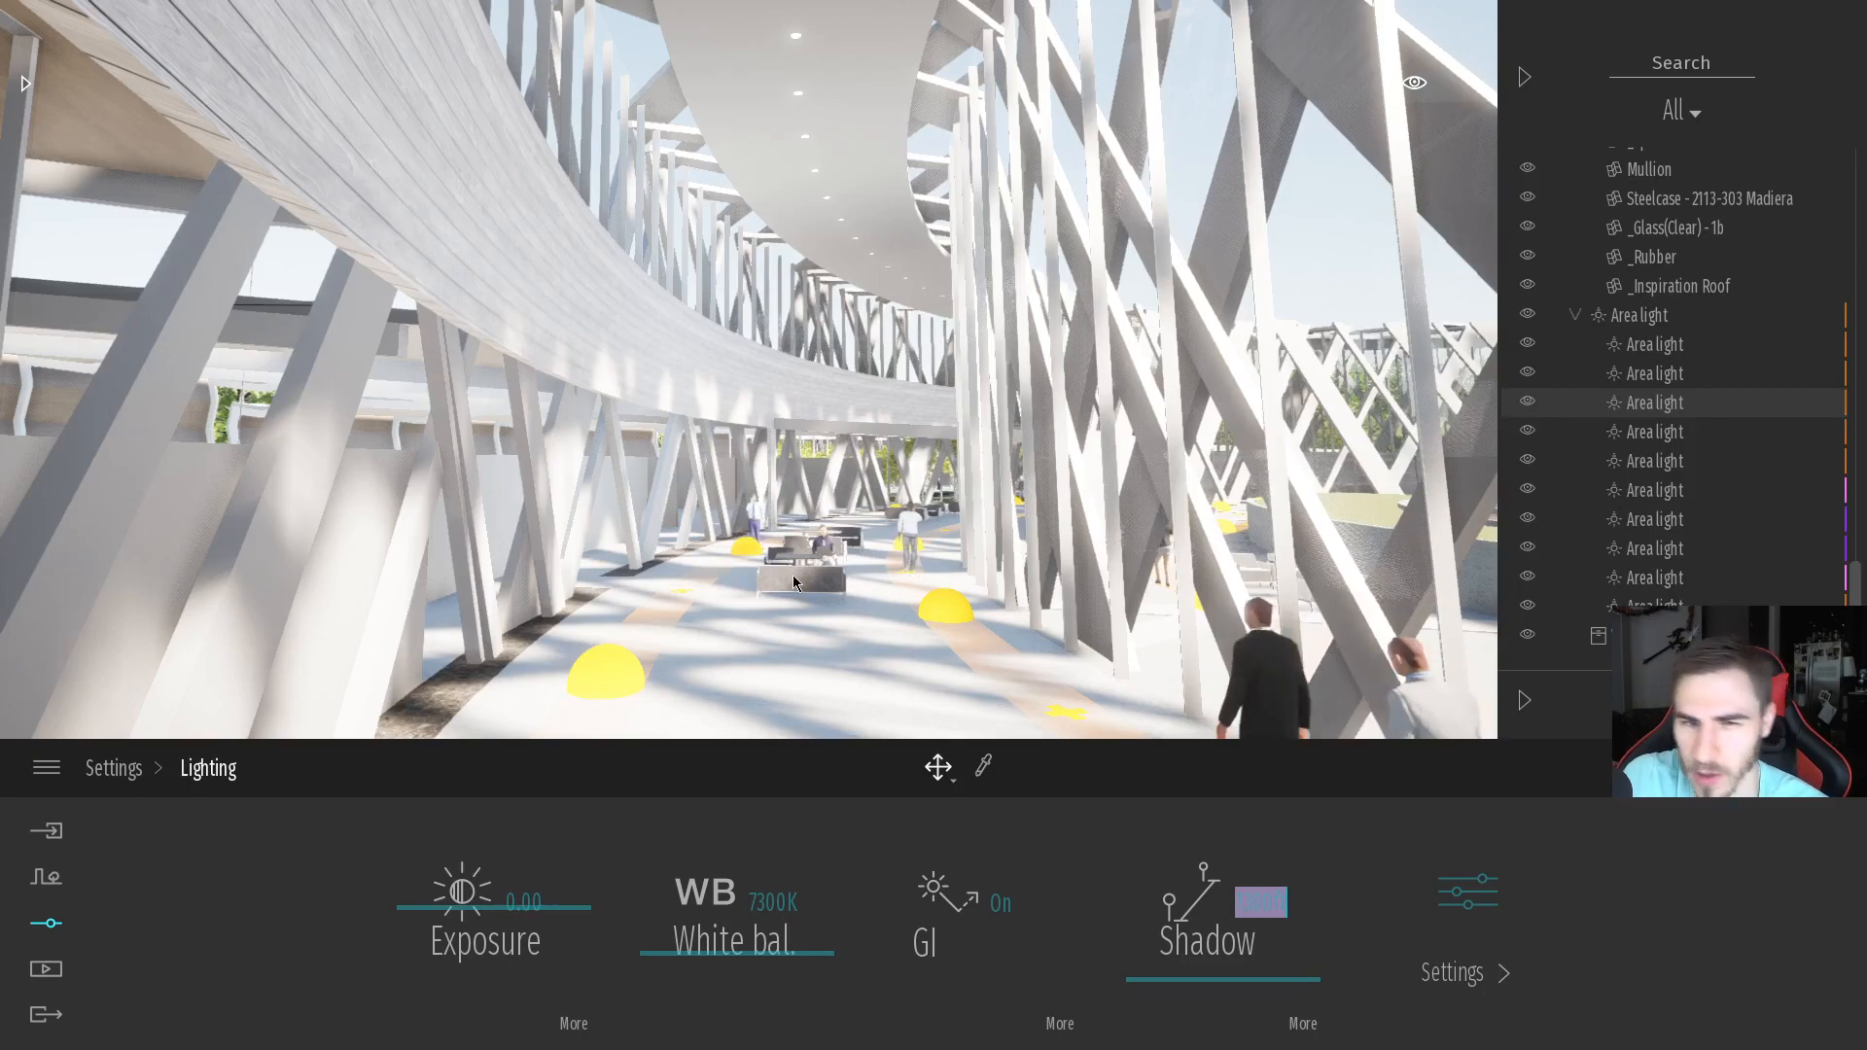
Set the shadow distance to 50 ft in the lighting settings
left_click(1259, 899)
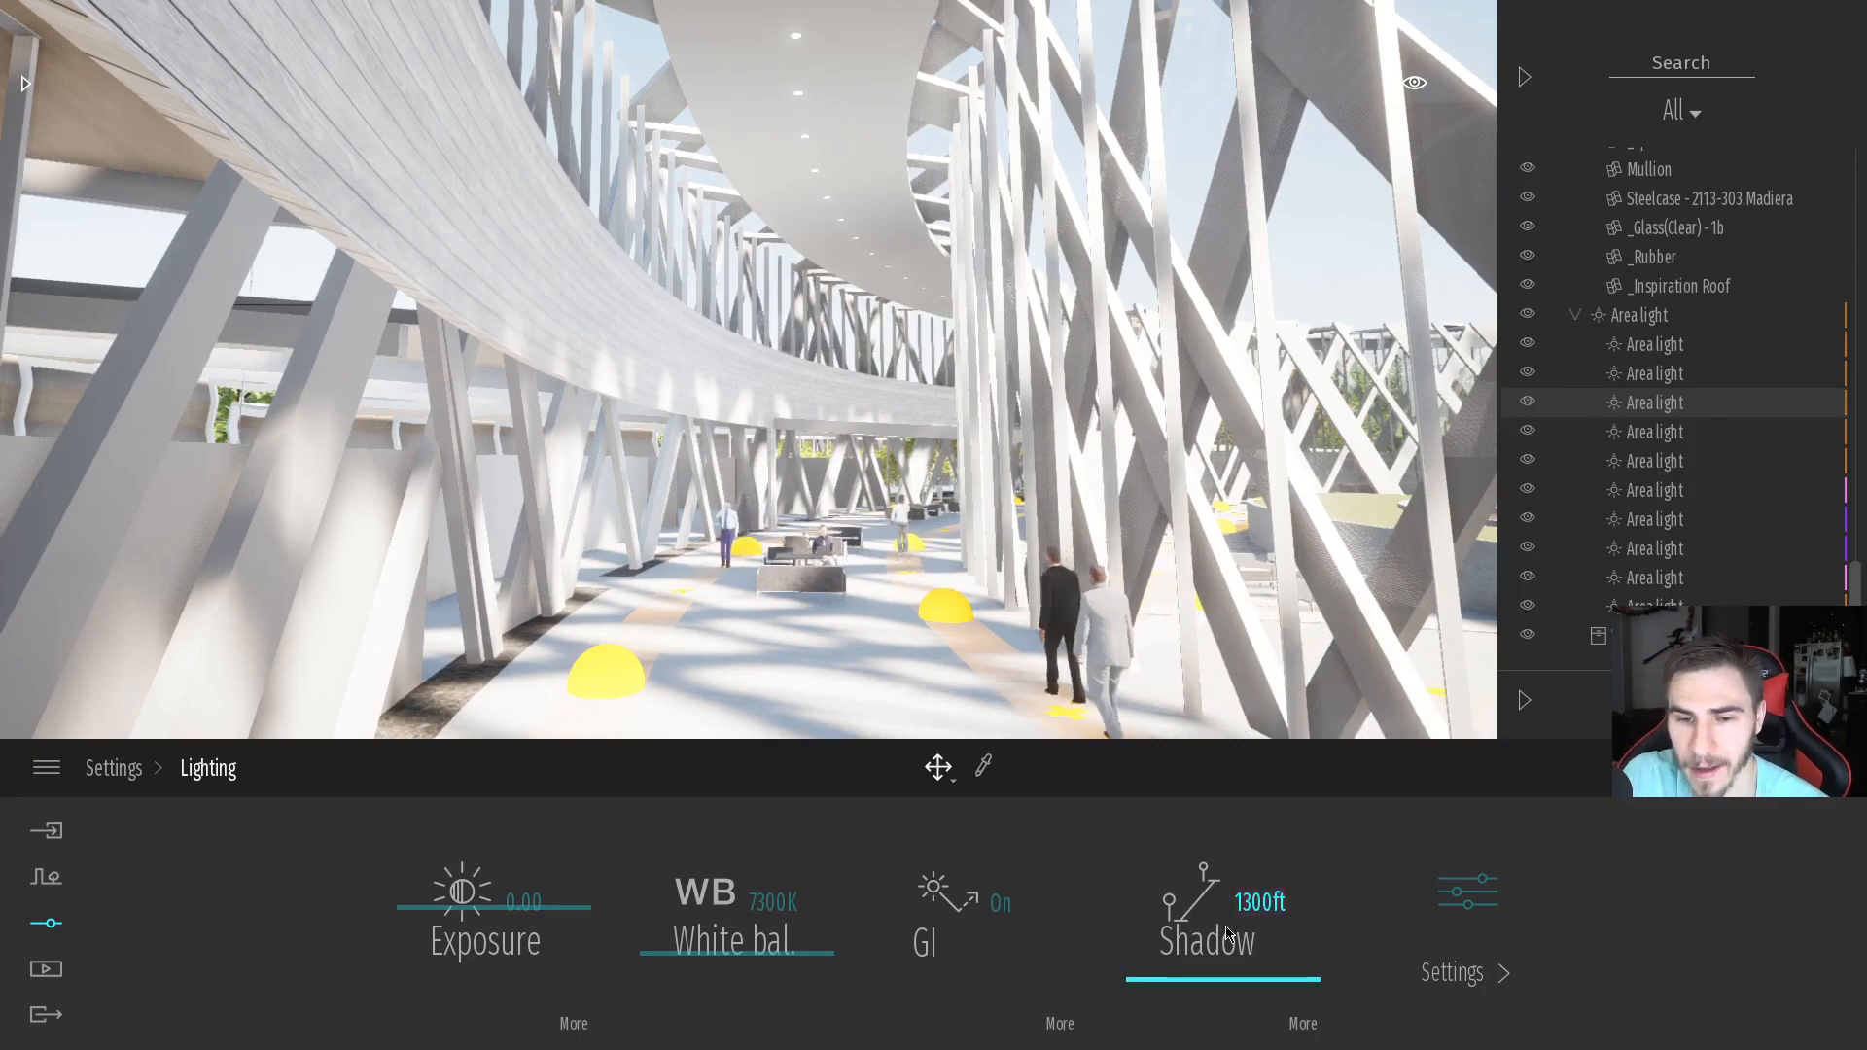
double_click(1274, 903)
type("50")
key("Return")
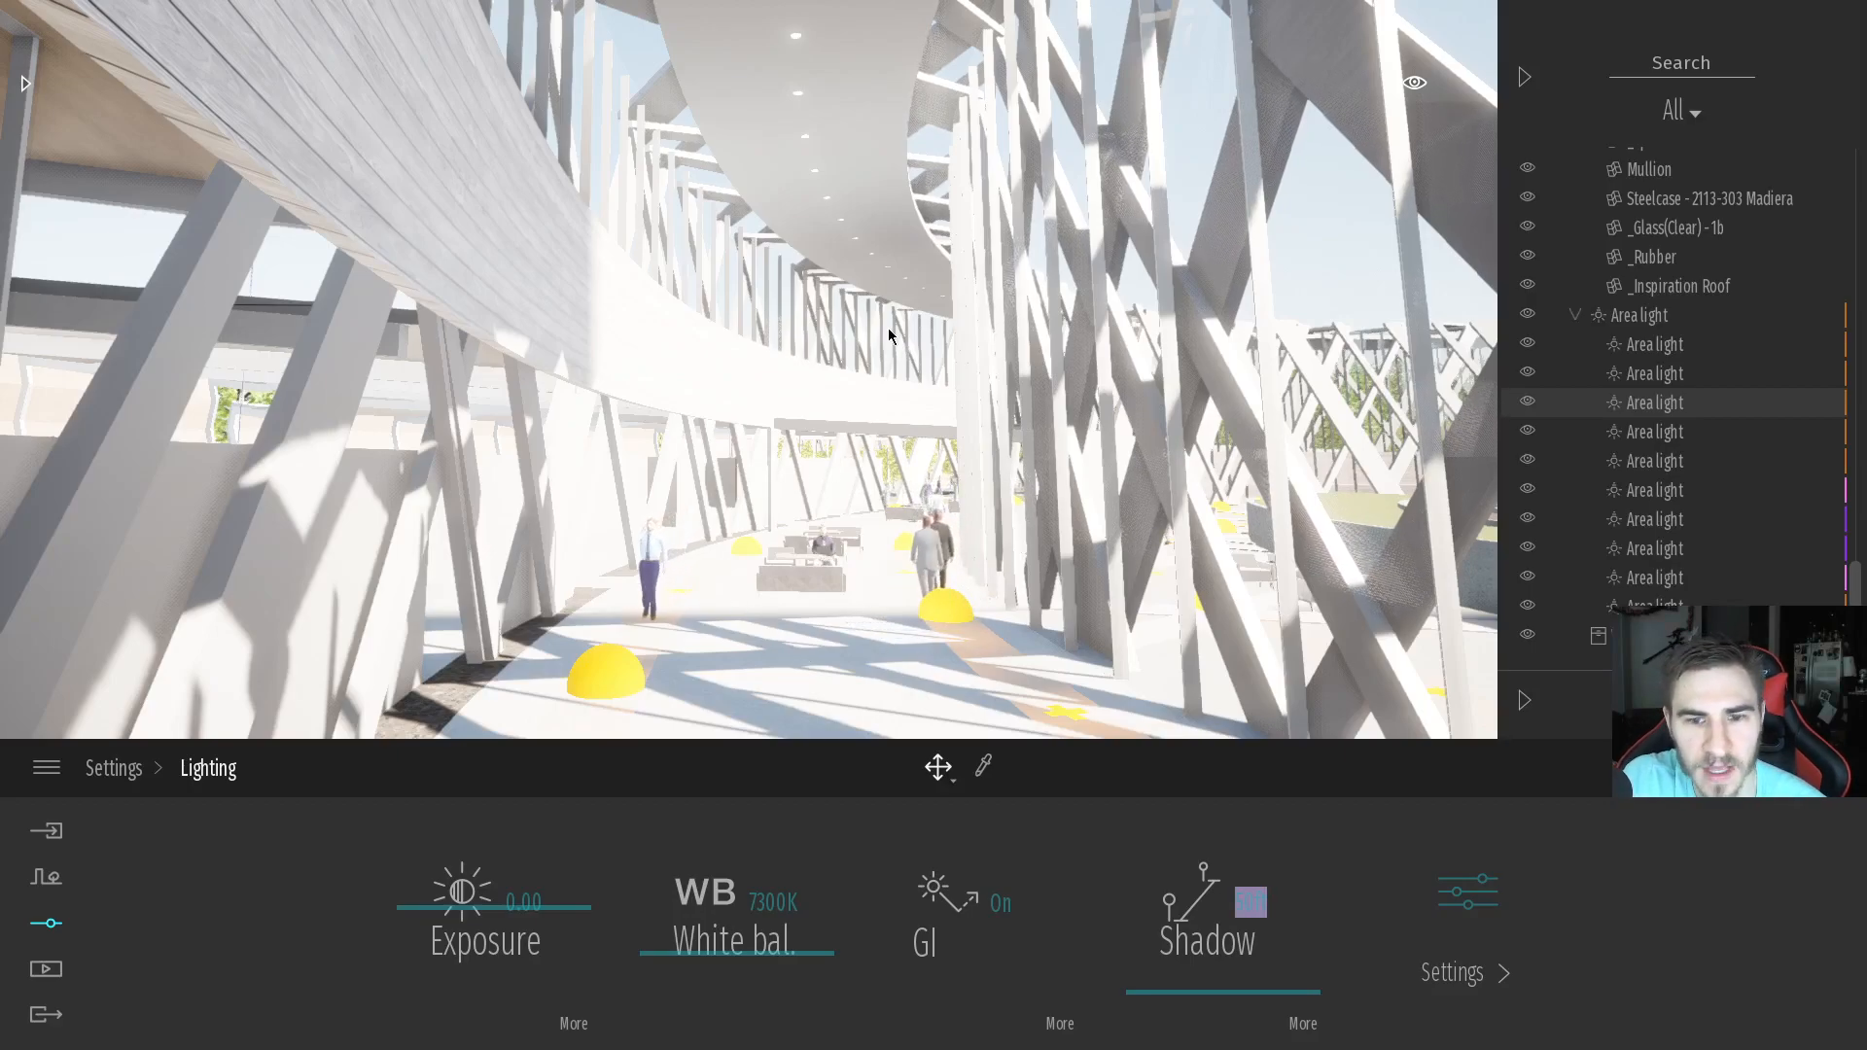
In the advanced lighting settings, set the sun intensity to 100000 and the sun reflection to 0.92
left_click(1459, 972)
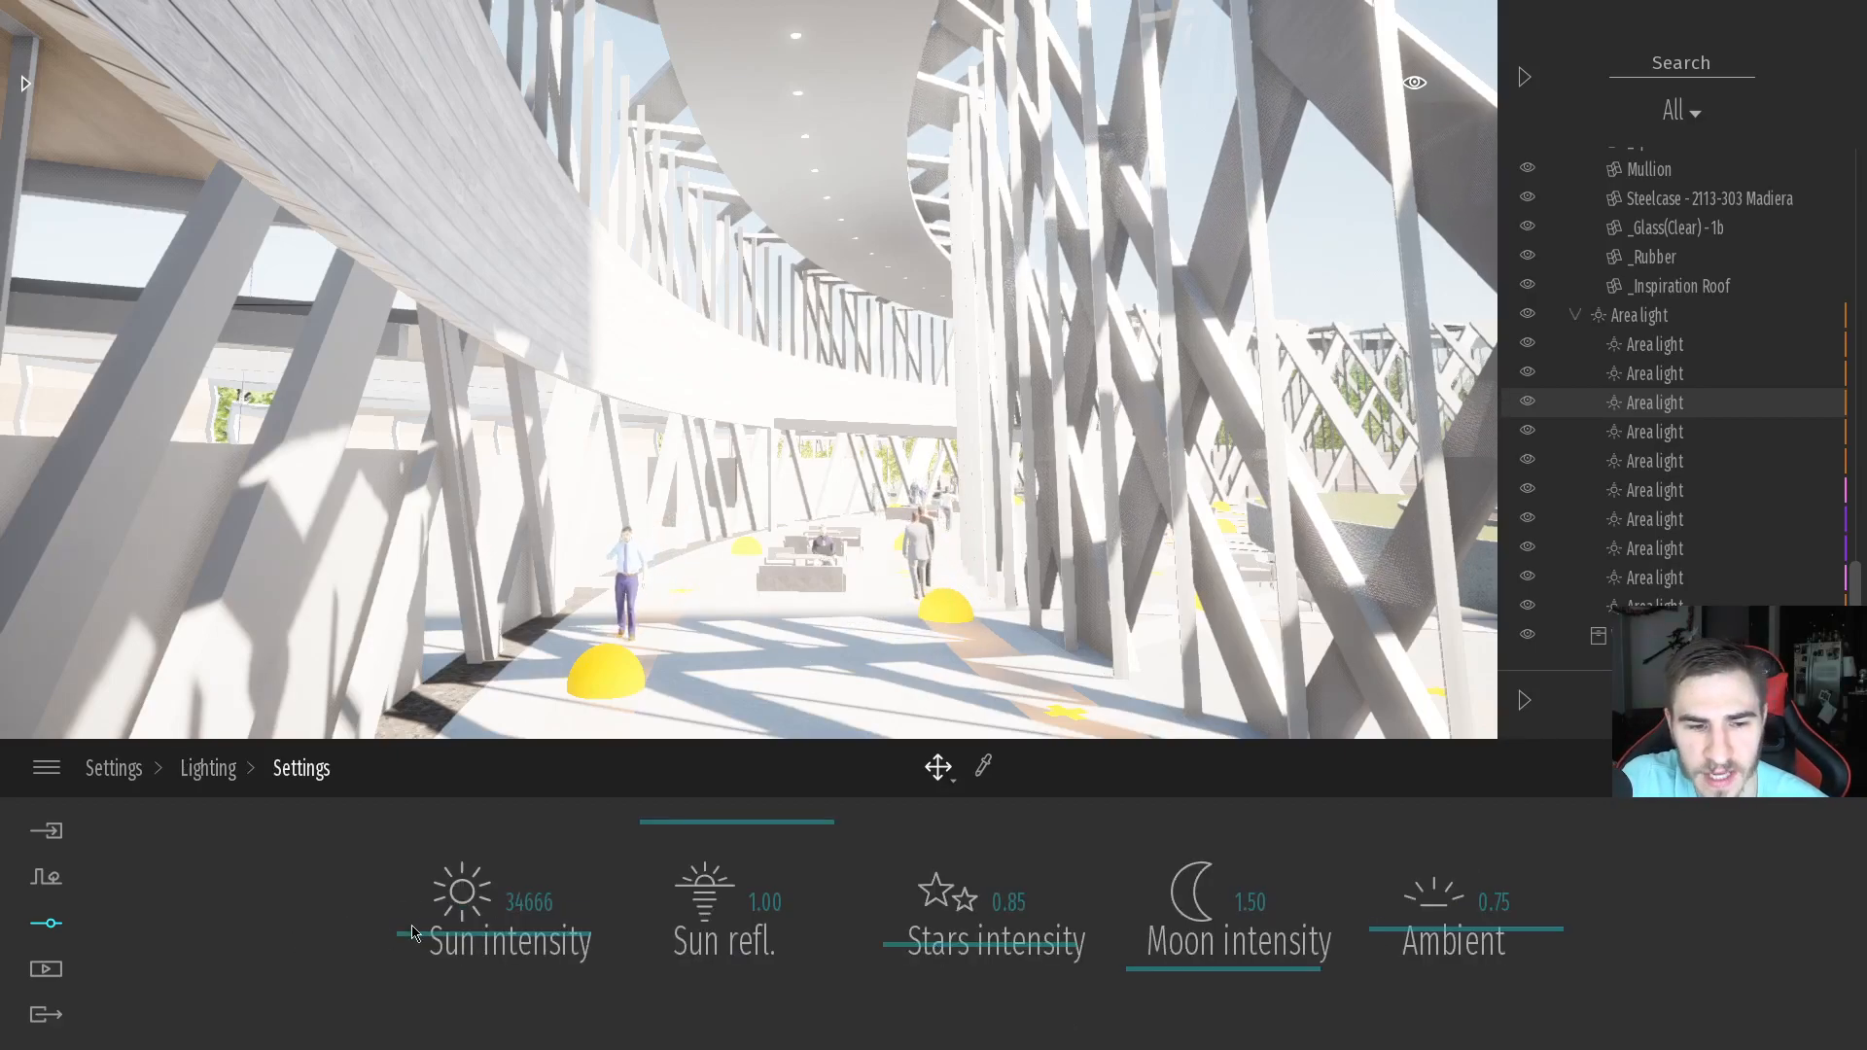
left_click_drag(465, 927, 492, 692)
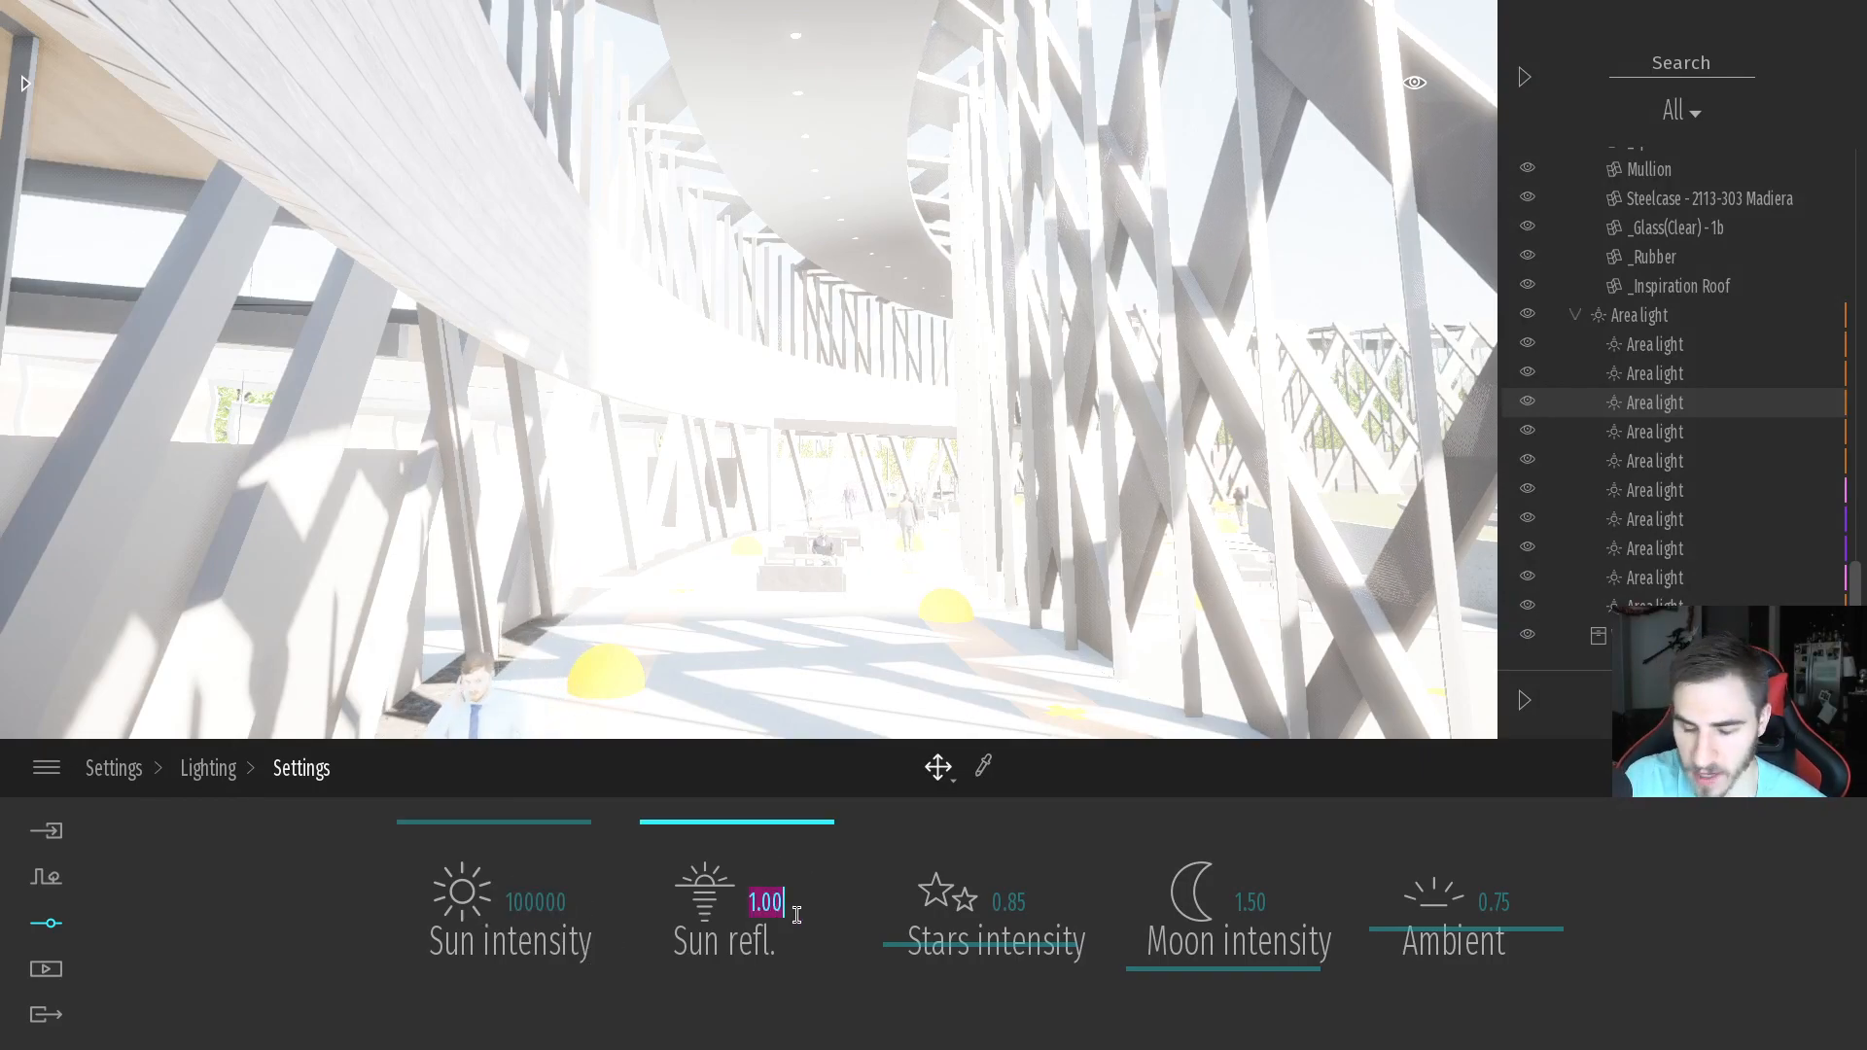
key("Return")
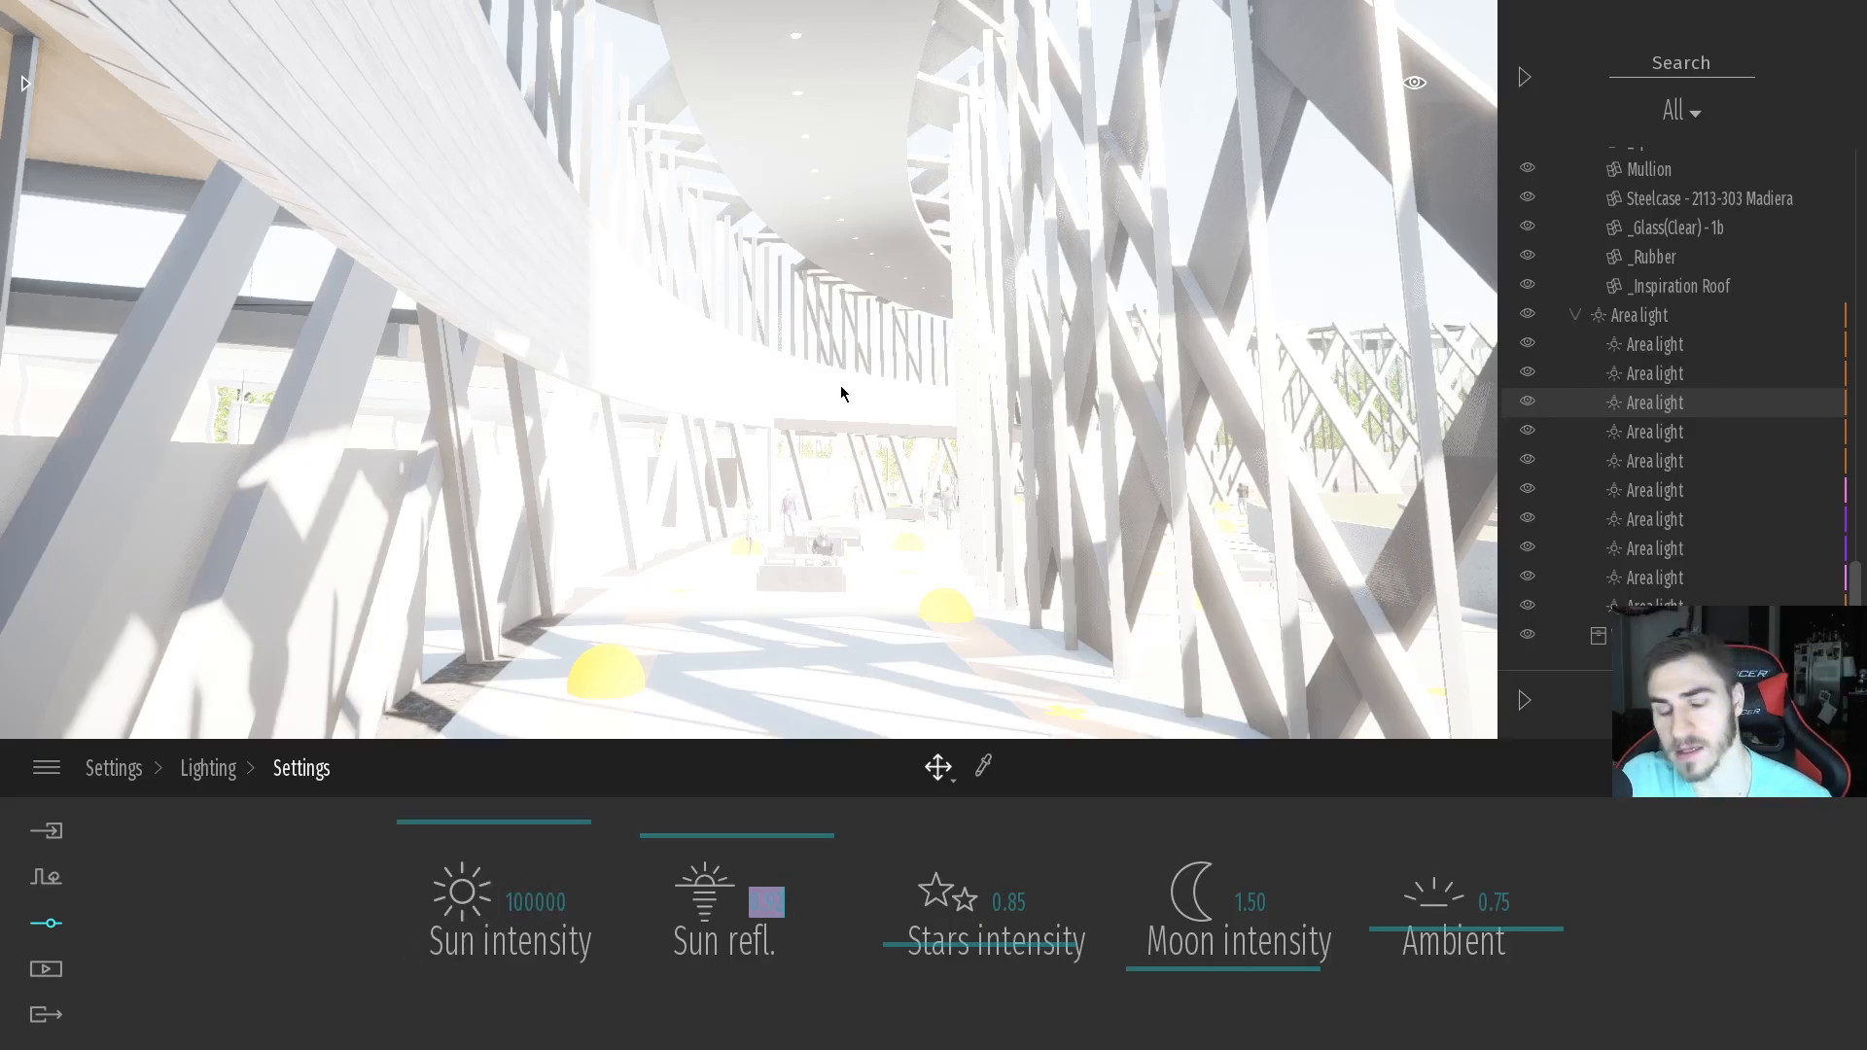
Lower the exposure to about -3.92 in the general lighting settings, then reset it to 0
left_click(202, 775)
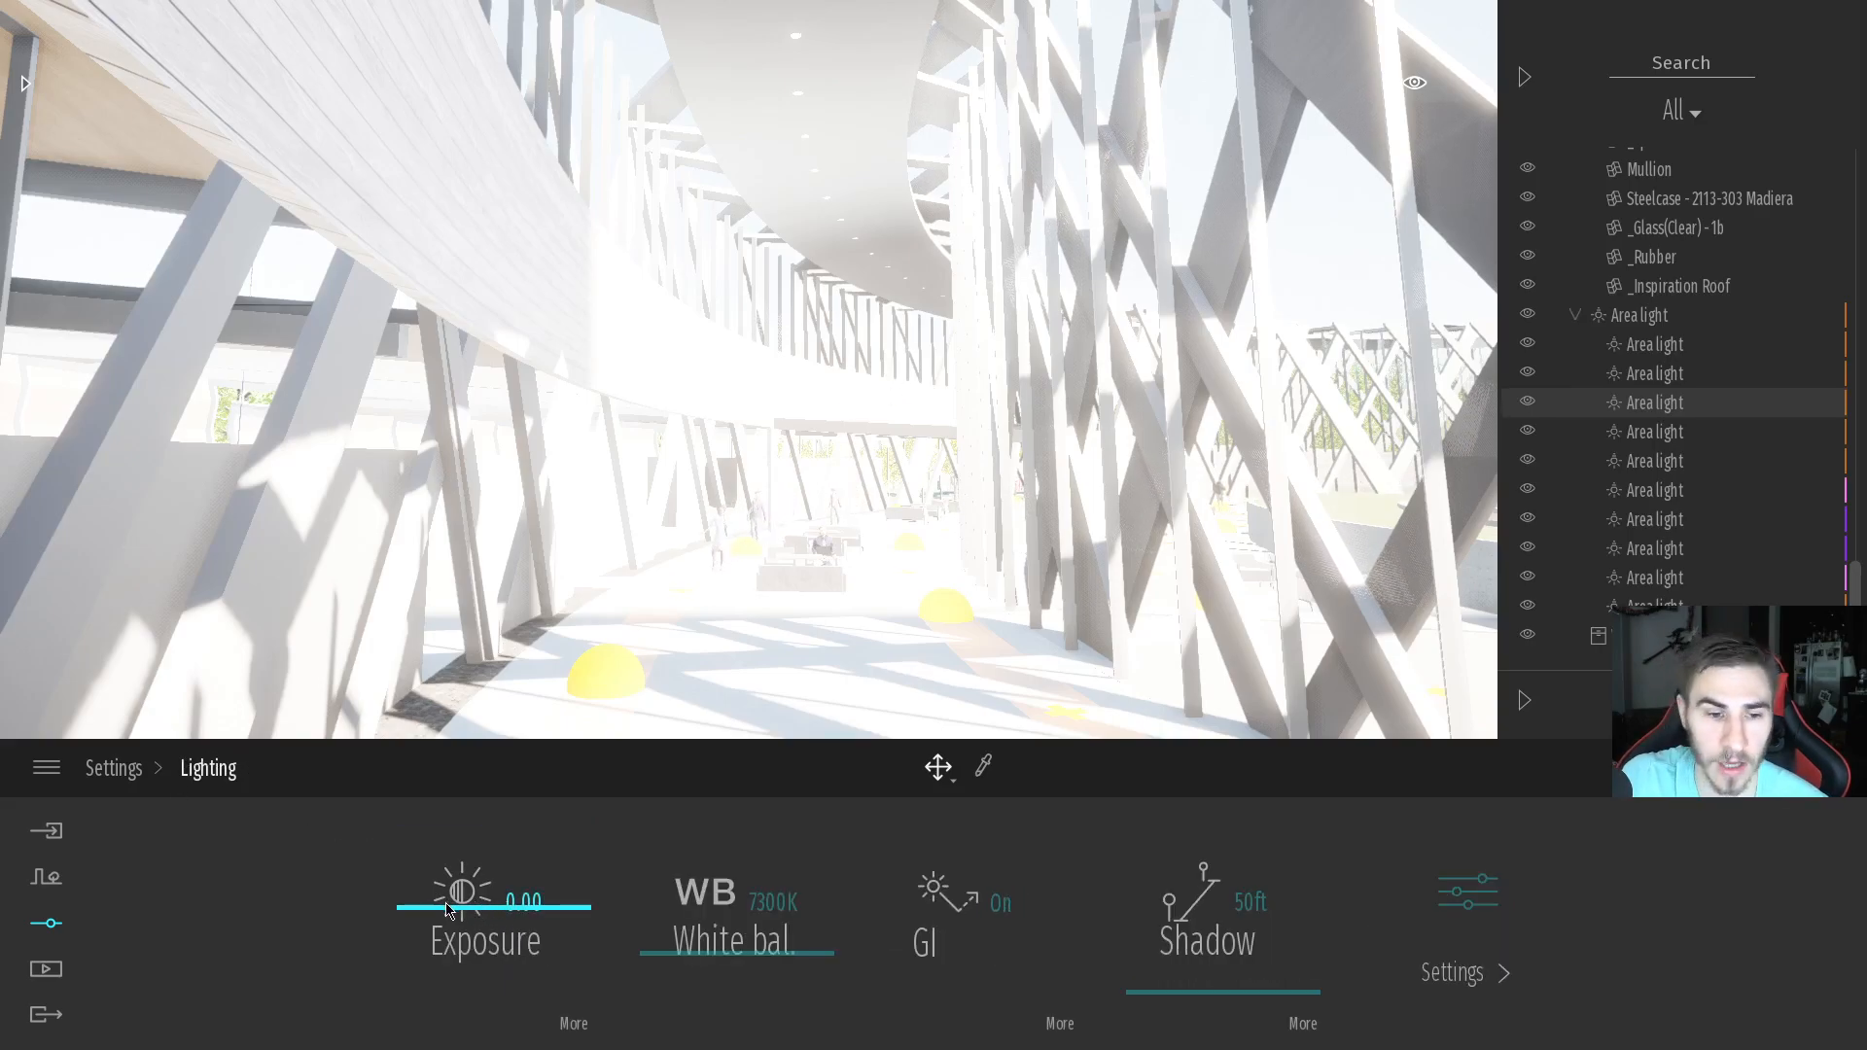
left_click(457, 932)
left_click_drag(463, 929, 469, 933)
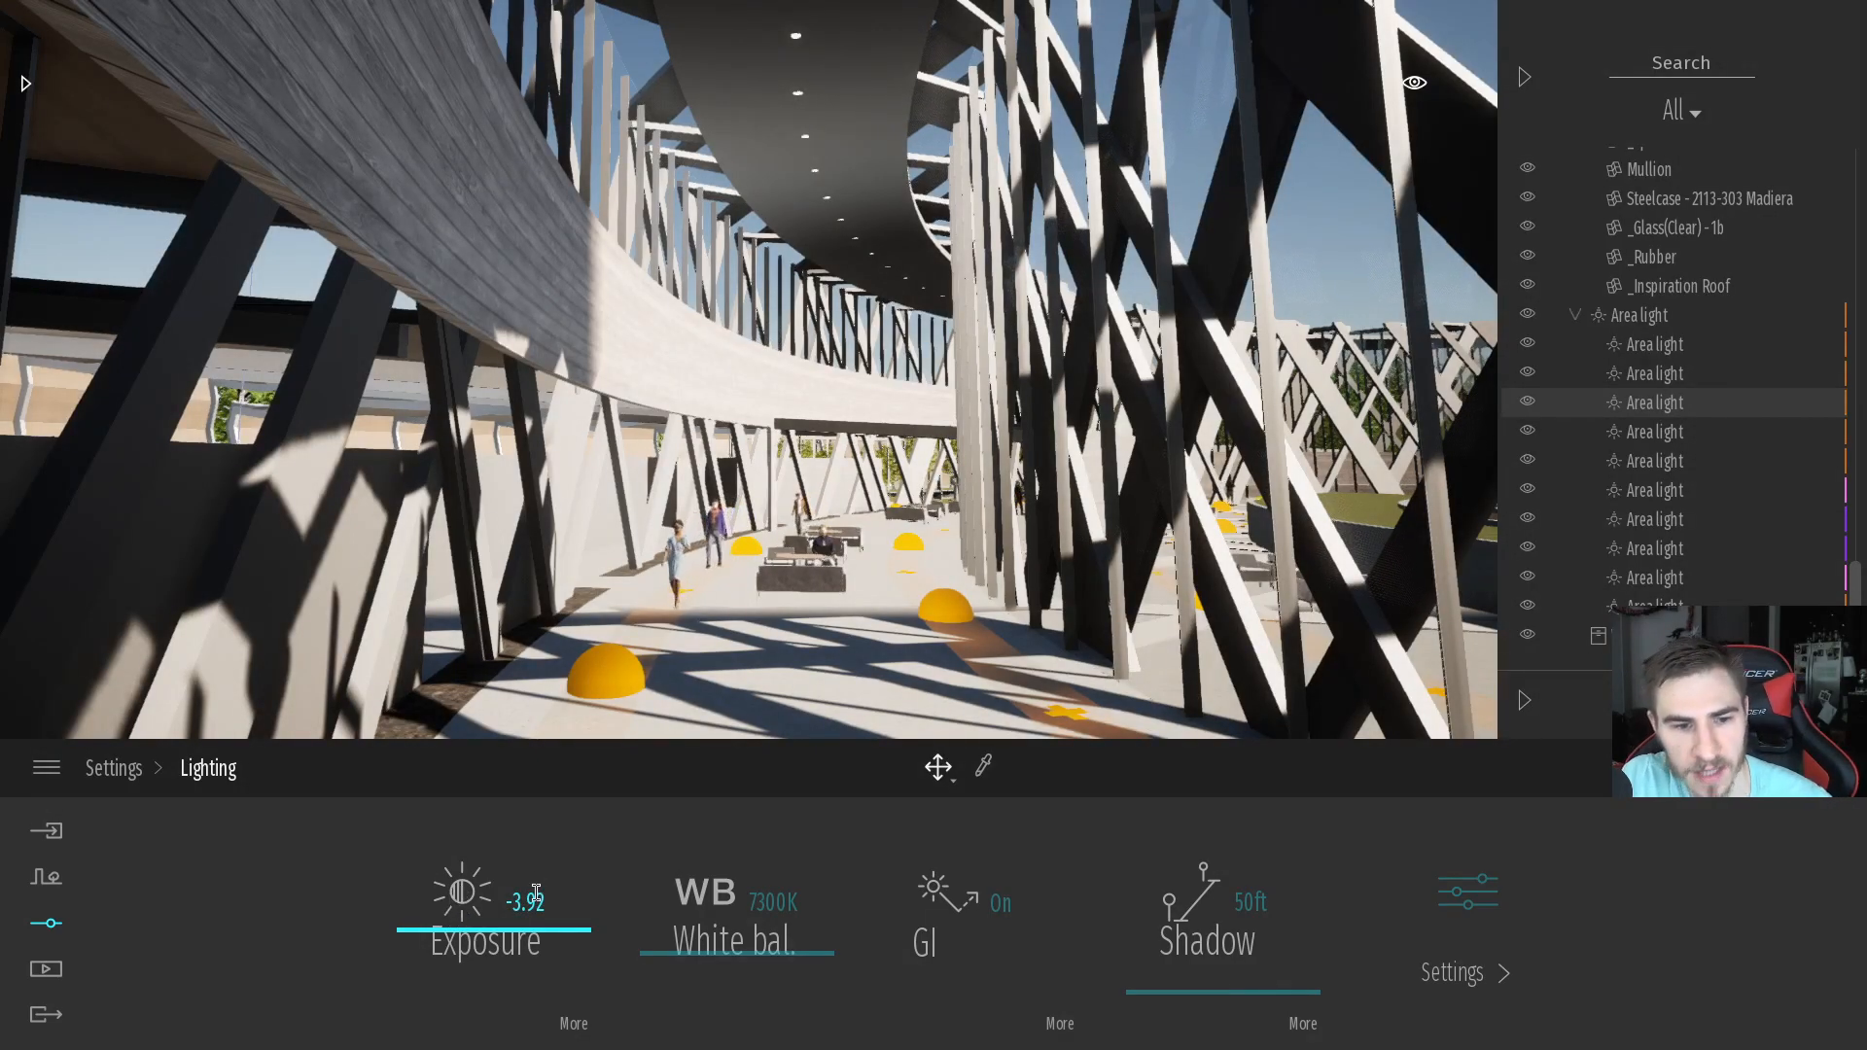
type("0")
key("Return")
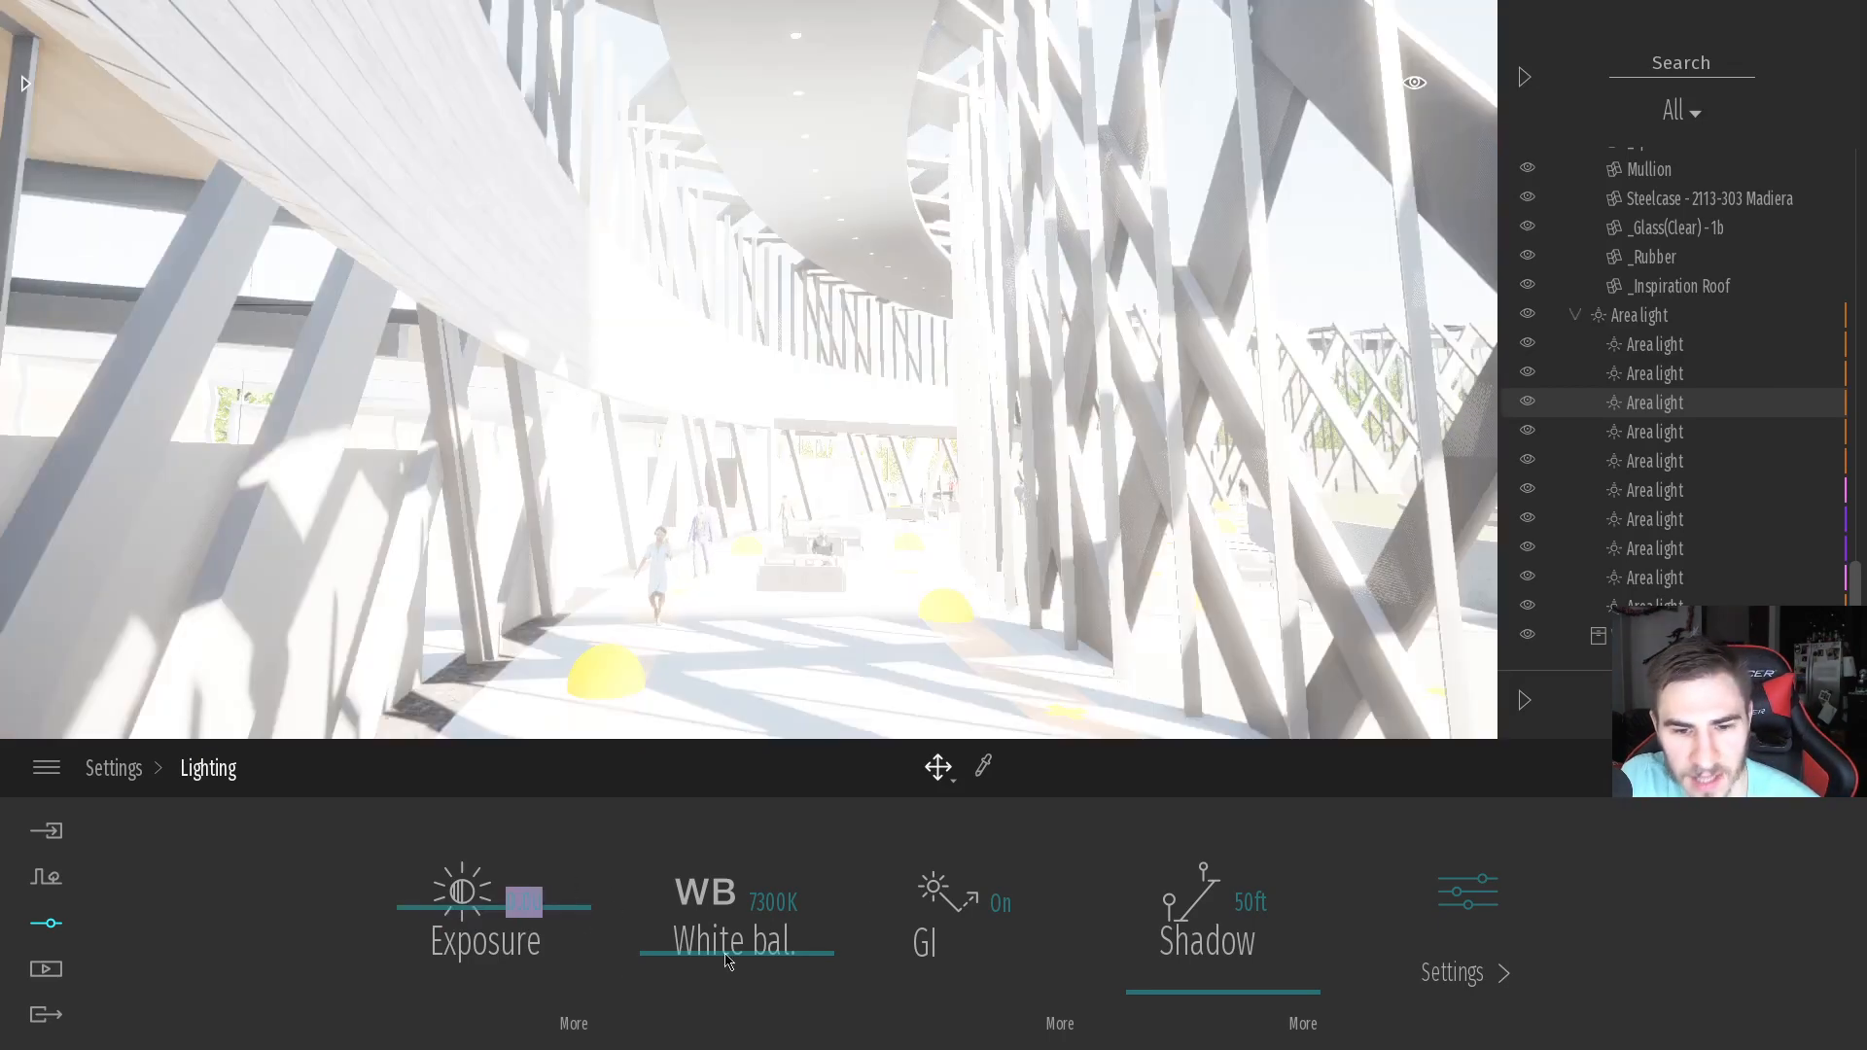
Reduce the sun intensity to 10 in the advanced lighting settings, then raise it to about 7964
left_click(1468, 892)
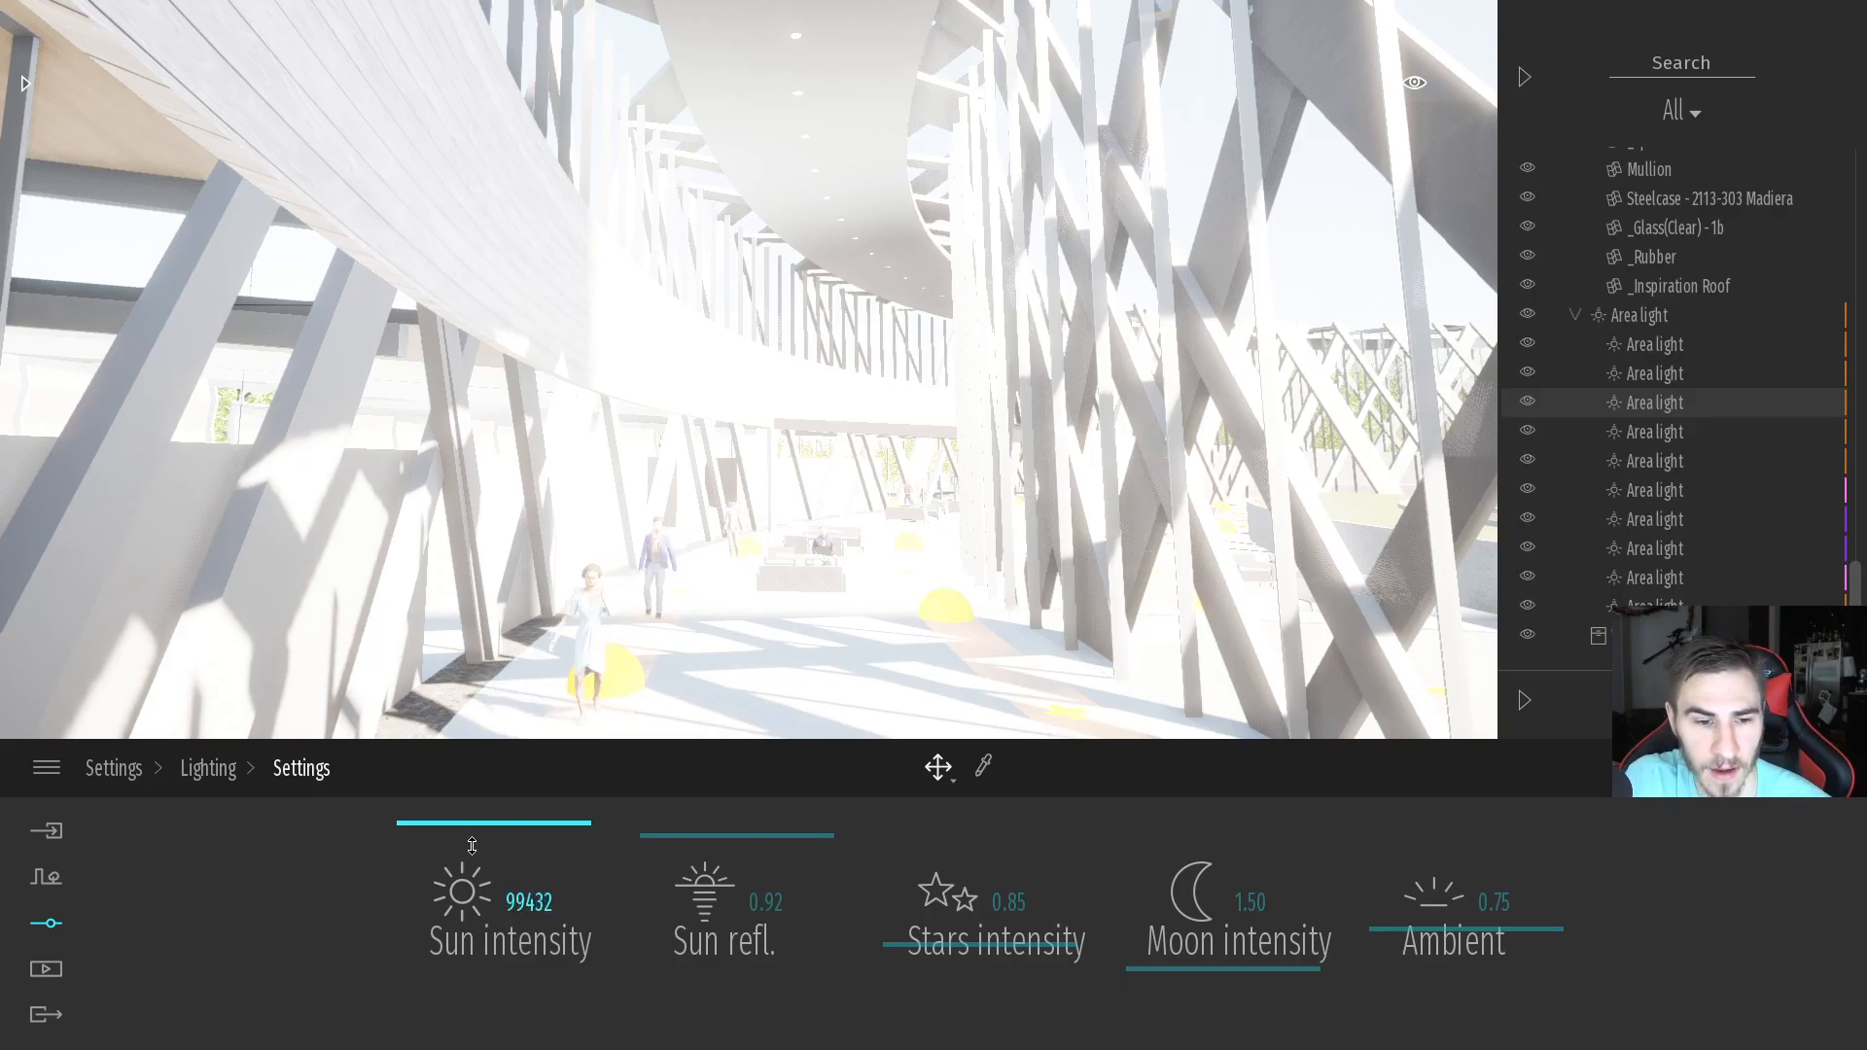
left_click_drag(475, 902, 524, 1000)
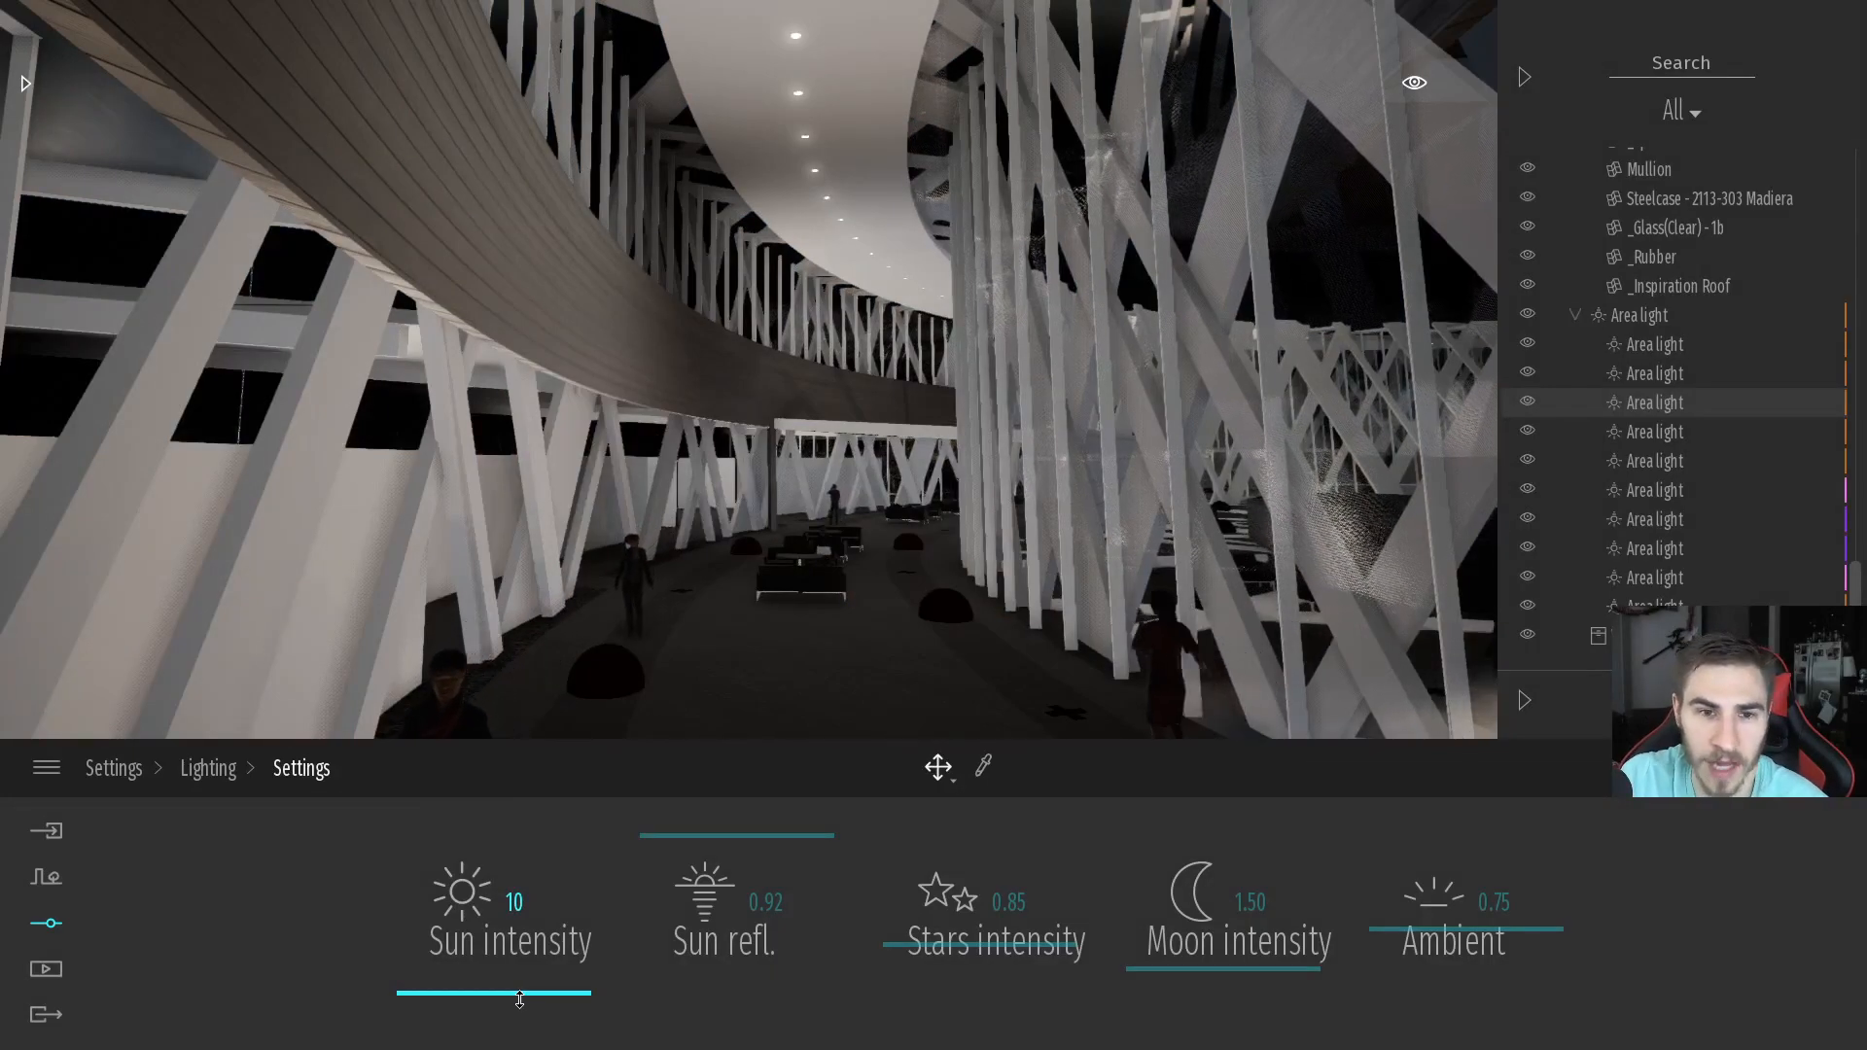
left_click_drag(520, 1000, 483, 984)
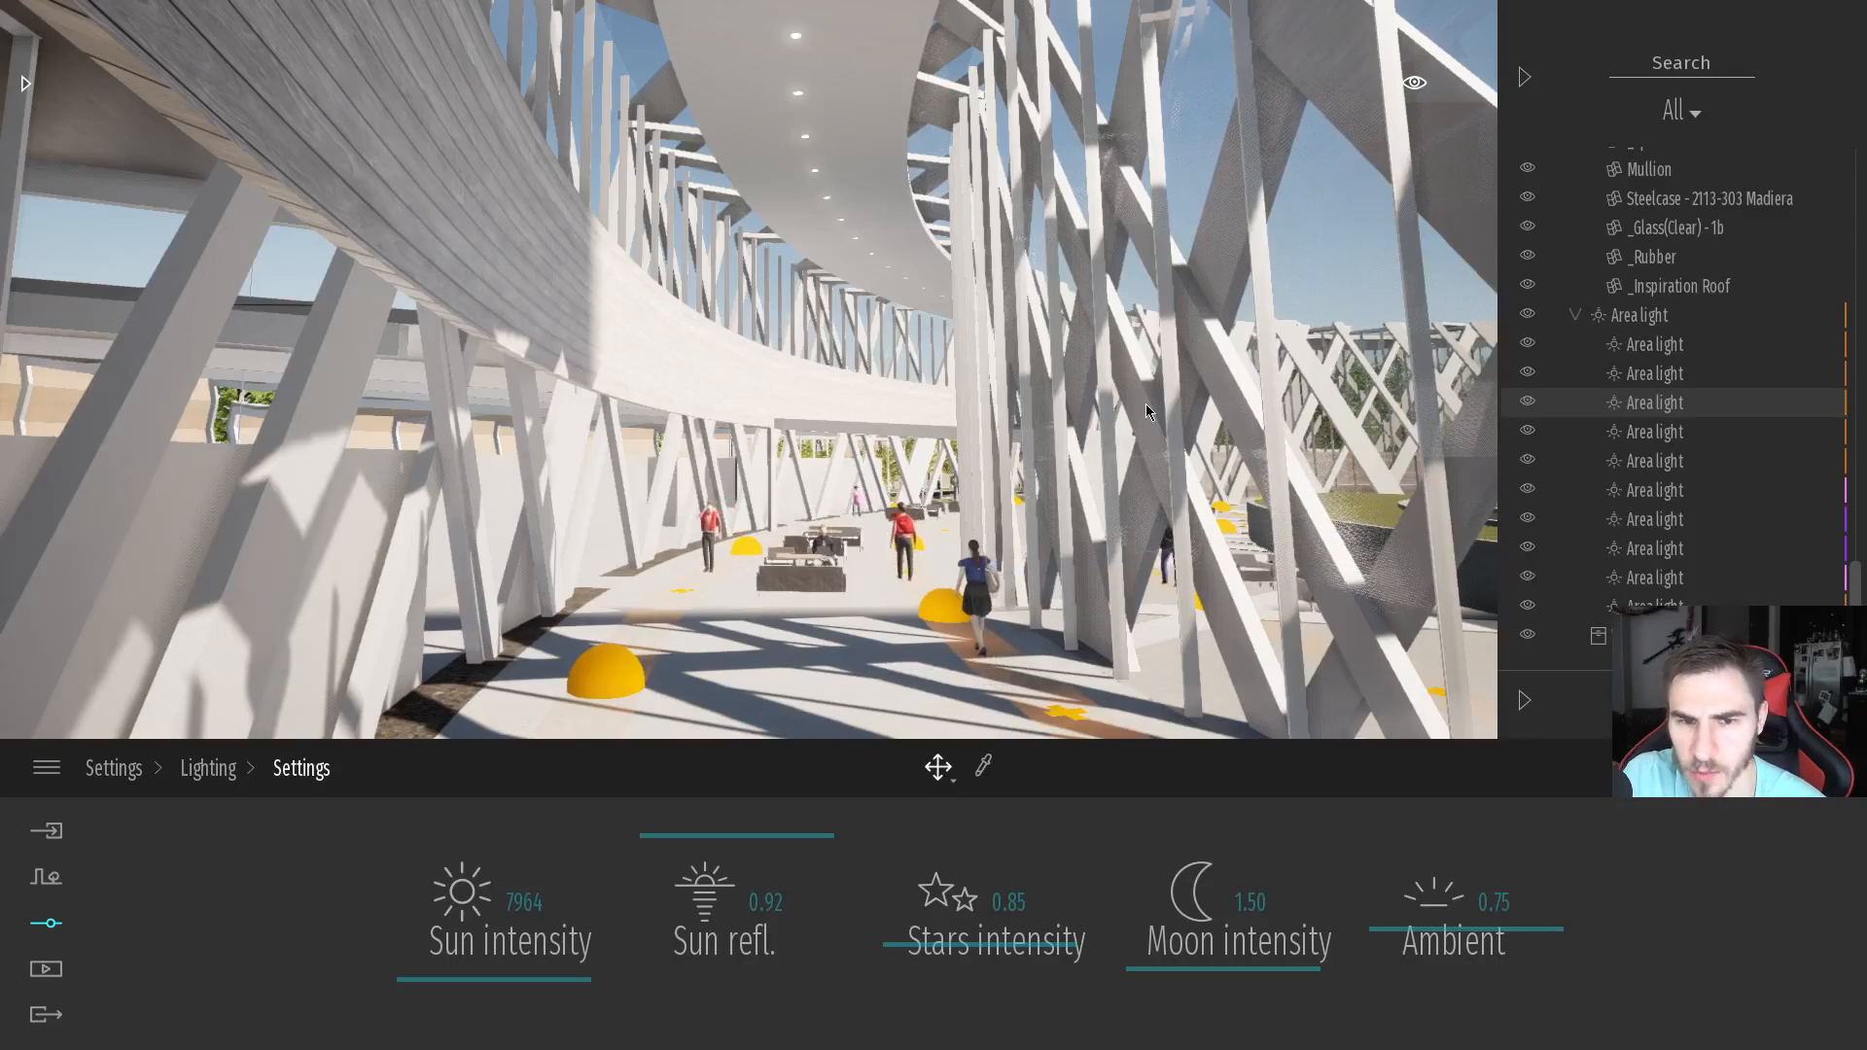
Collapse the Area light group and the Oslo Competition_CoreShell 2021.fbx folder in the scene graph
left_click(1576, 316)
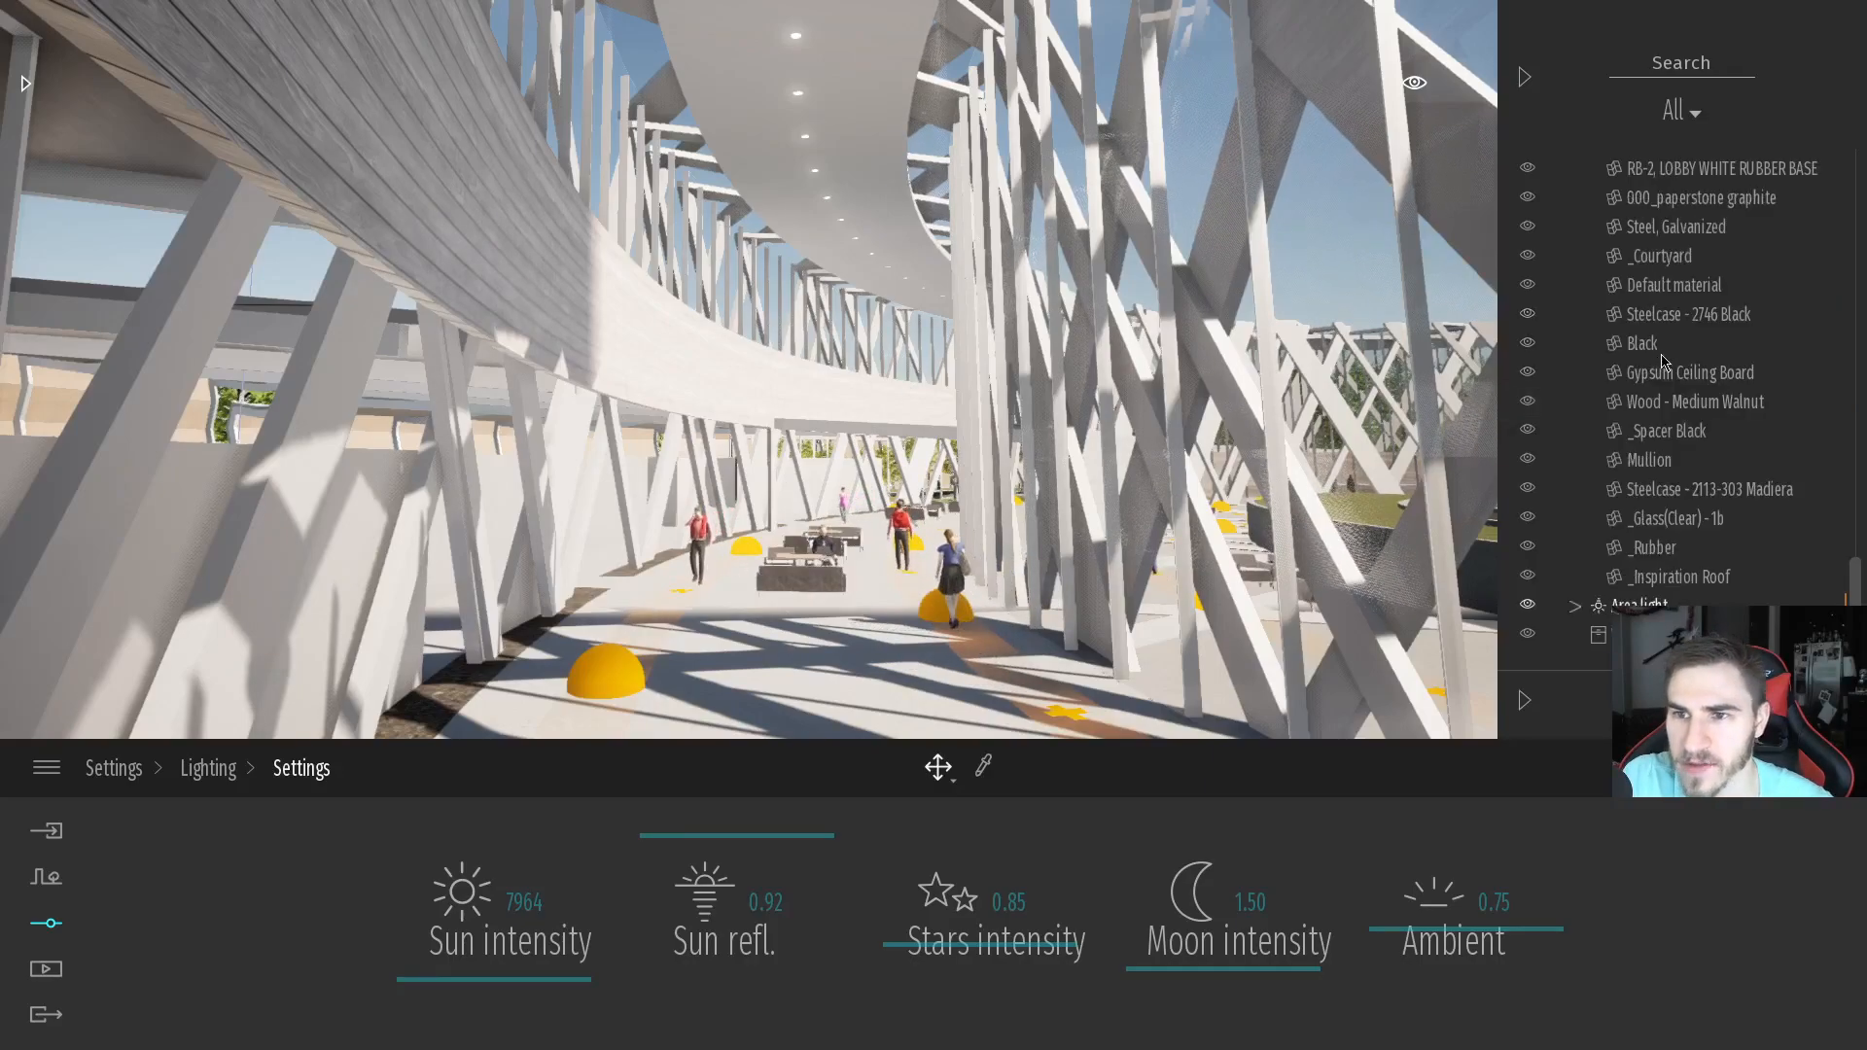
scroll(1663, 389, "up", 4)
mouse_move(1855, 574)
left_mouse_down()
mouse_move(1860, 377)
mouse_move(1828, 211)
left_mouse_up()
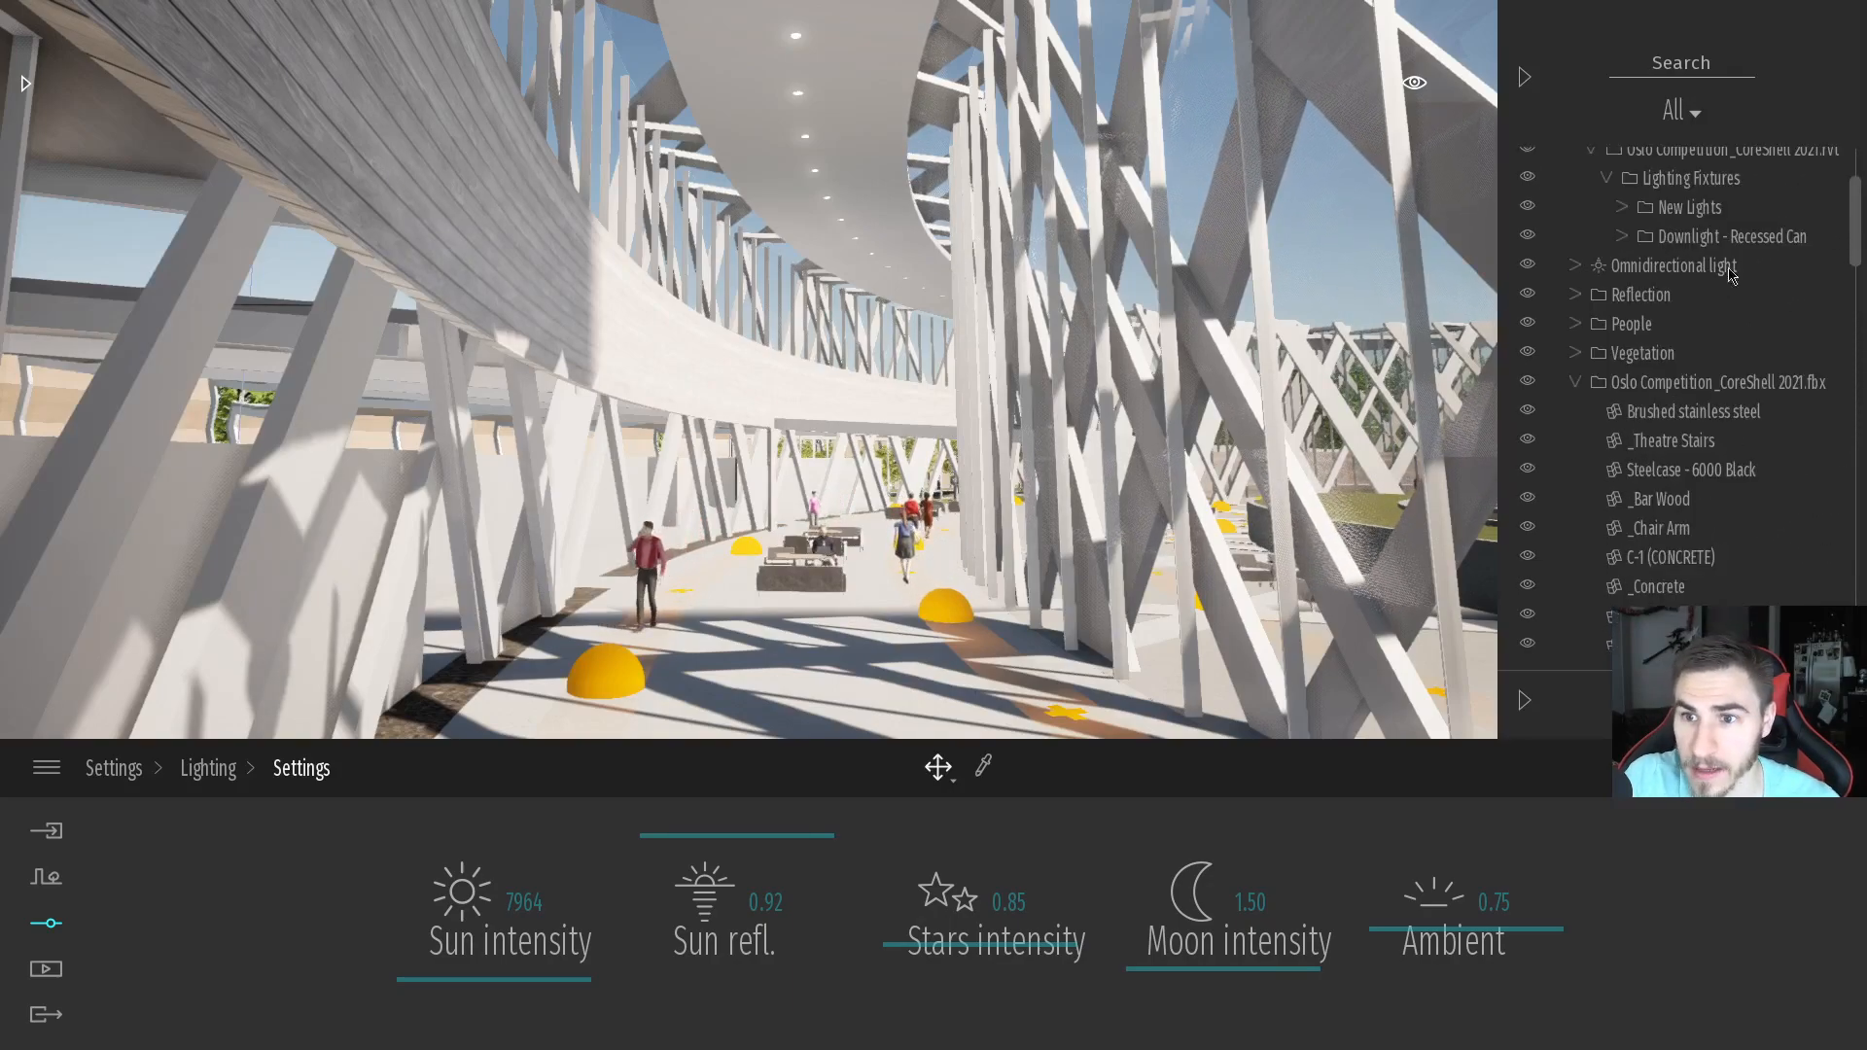
left_click(1576, 382)
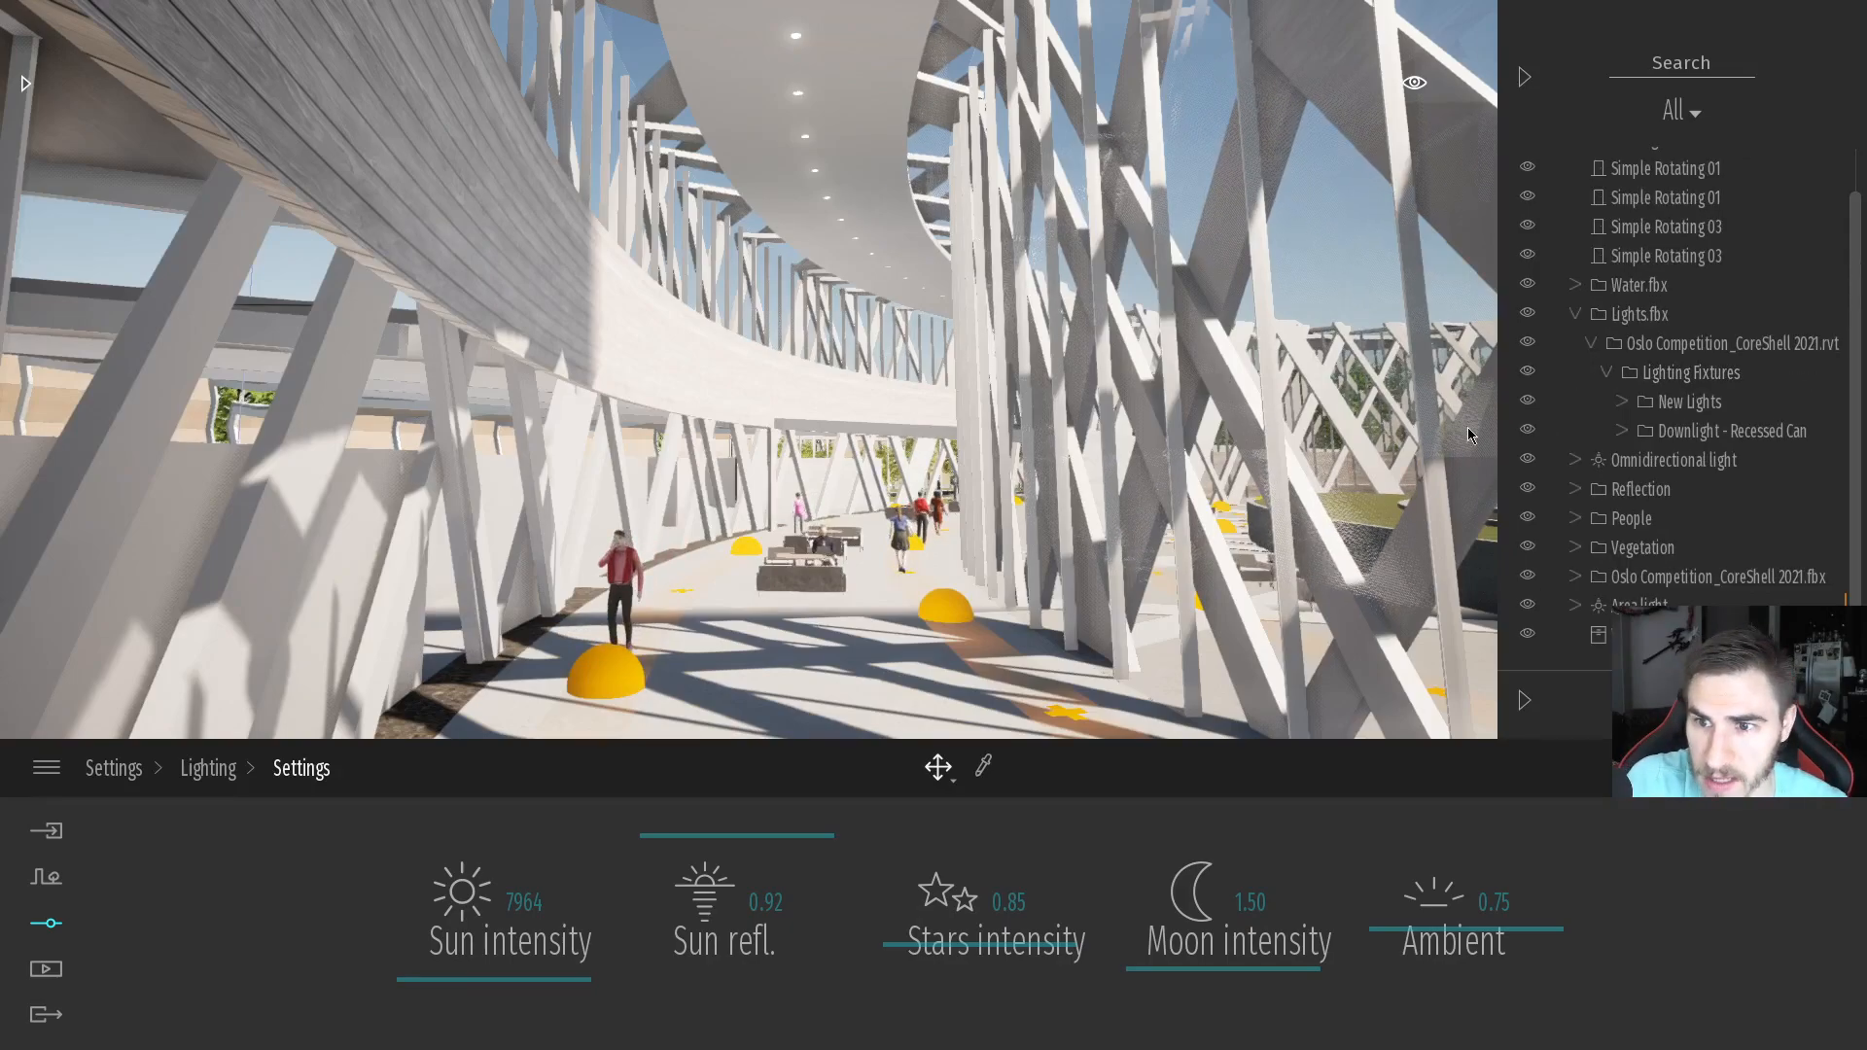
Update all sphere reflection probes in the Reflection folder, from Entrance through Theatre, then collapse the folder
left_click(1576, 489)
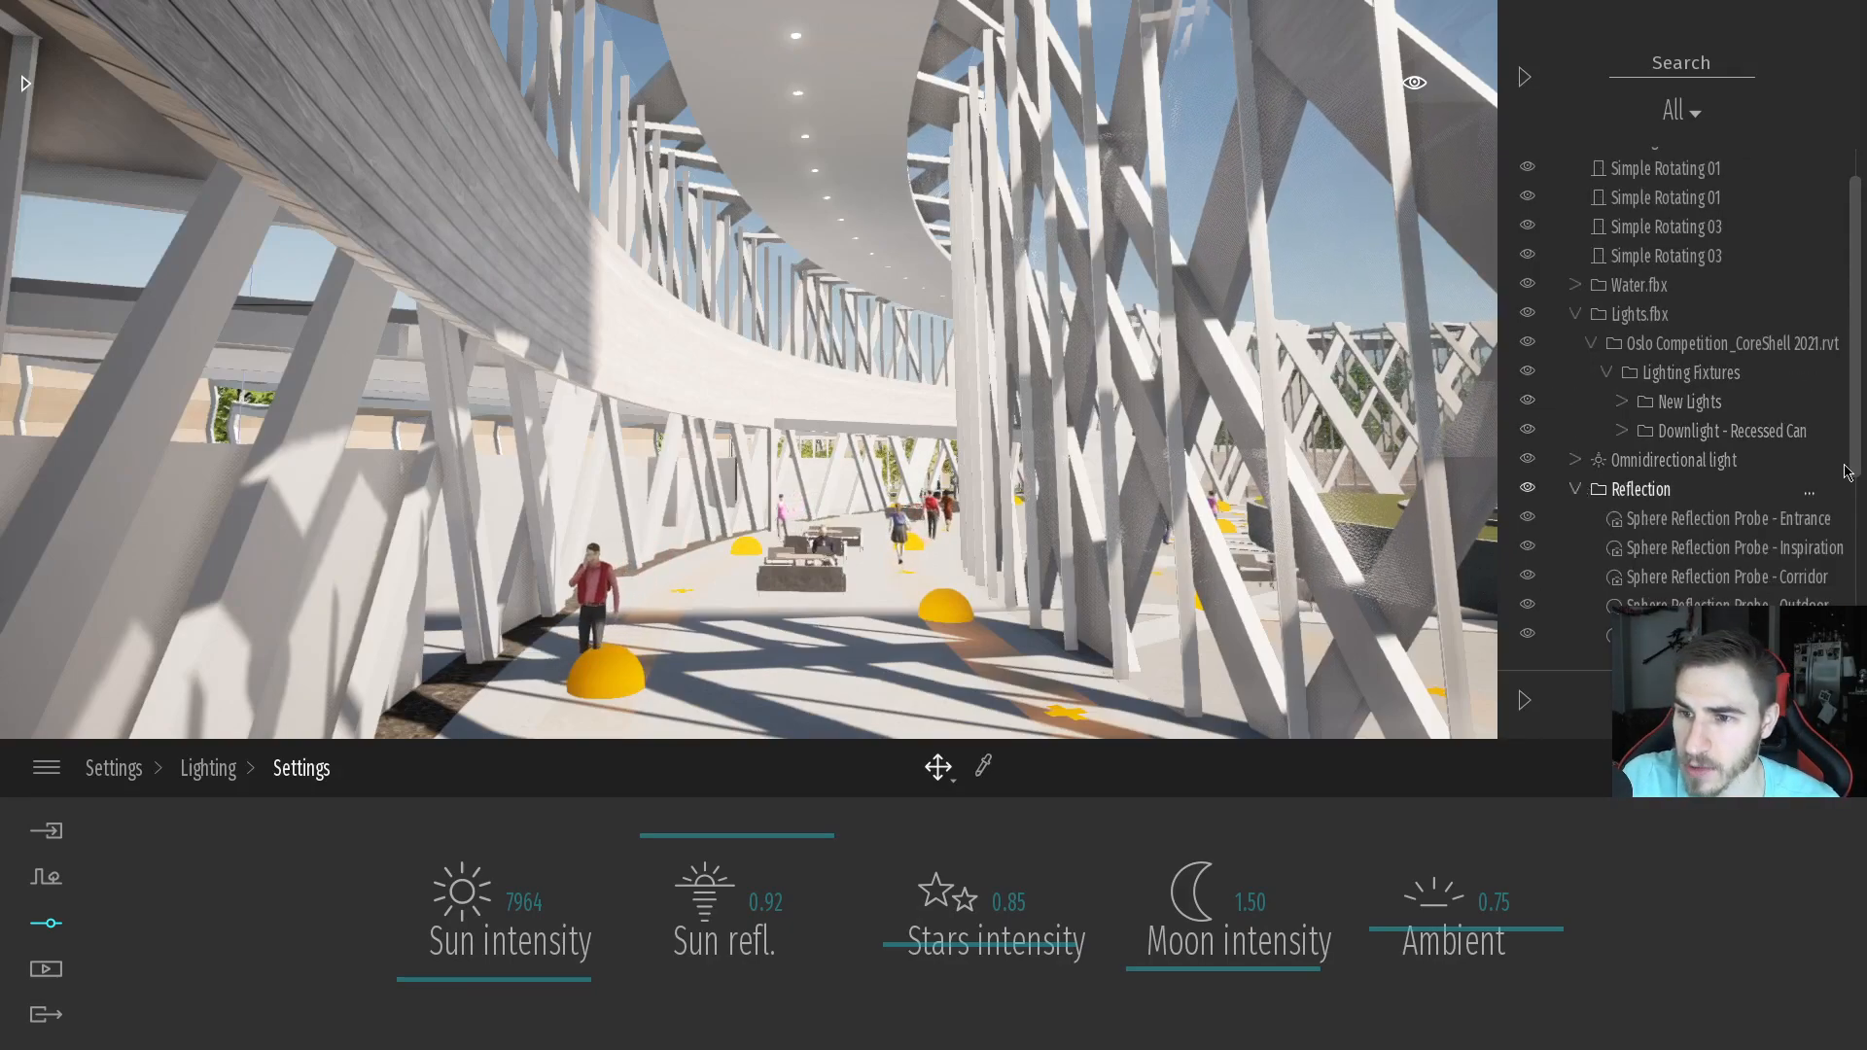
scroll(1707, 481, "down", 1)
left_click(1711, 428)
scroll(1669, 560, "down", 3)
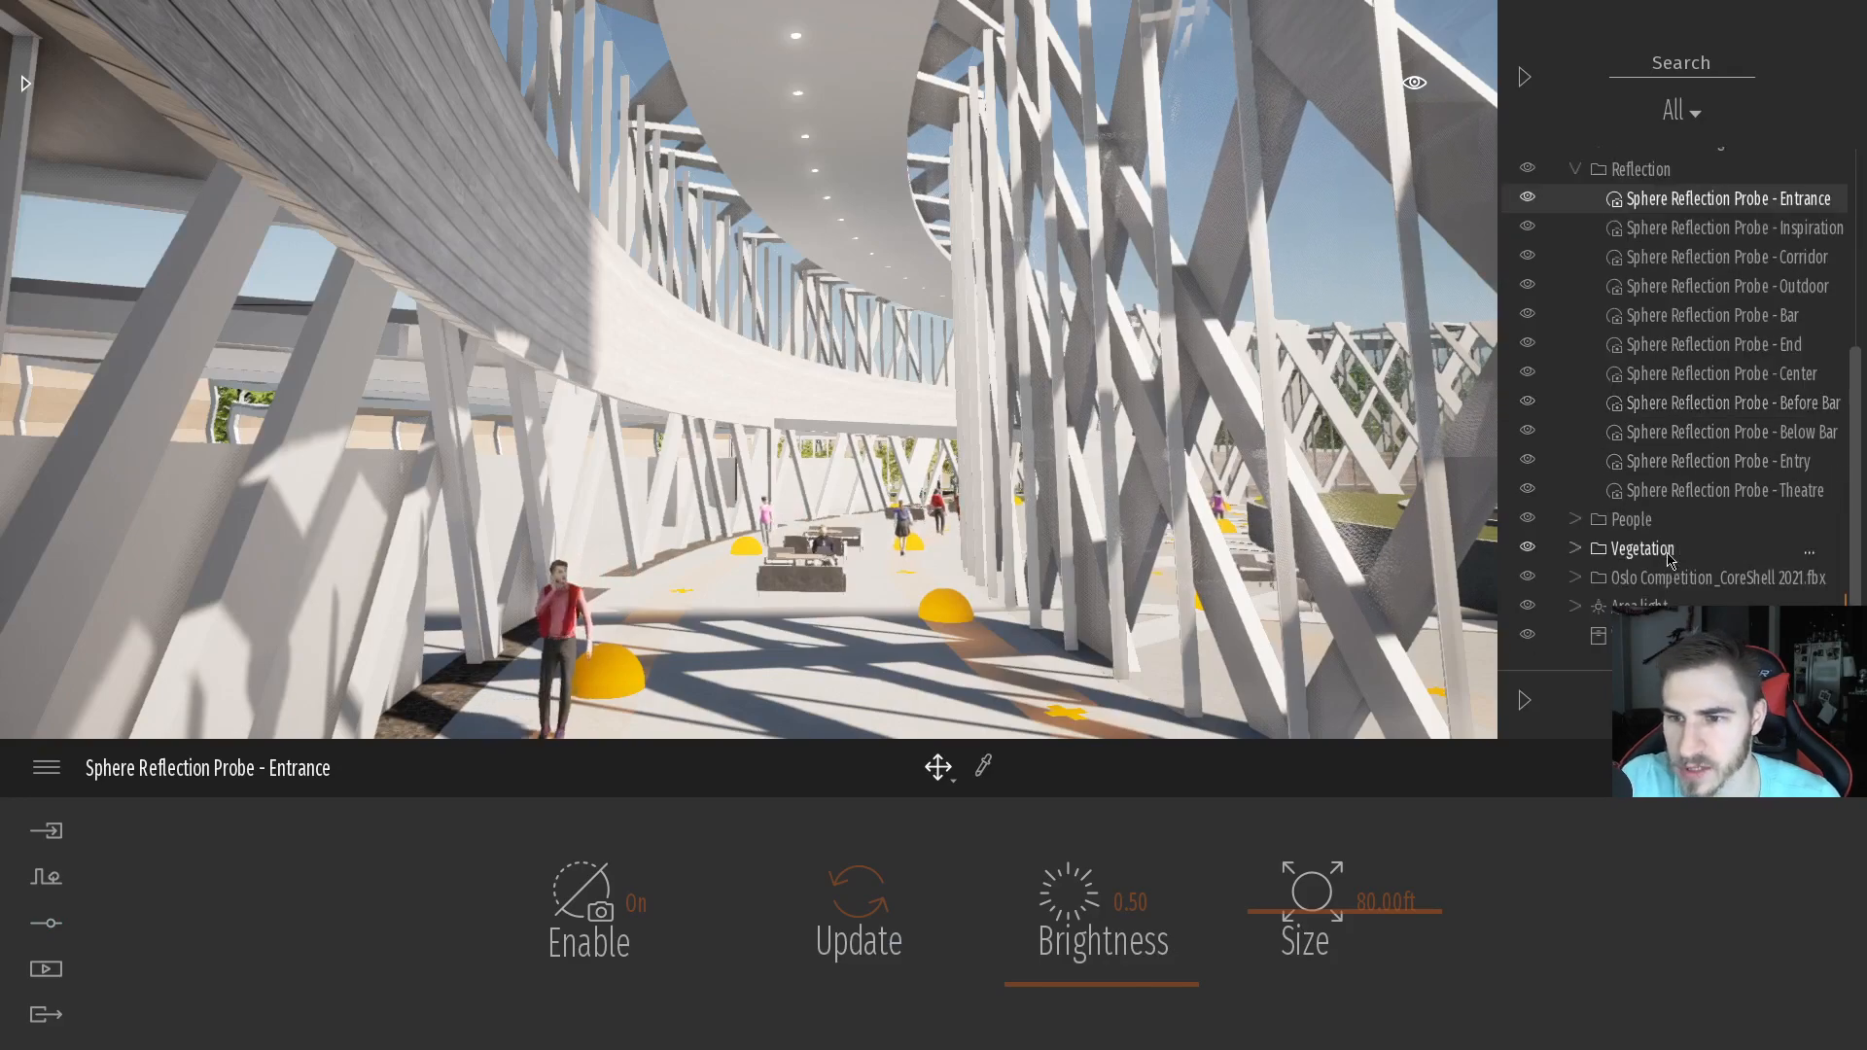
left_click(1702, 491, "shift")
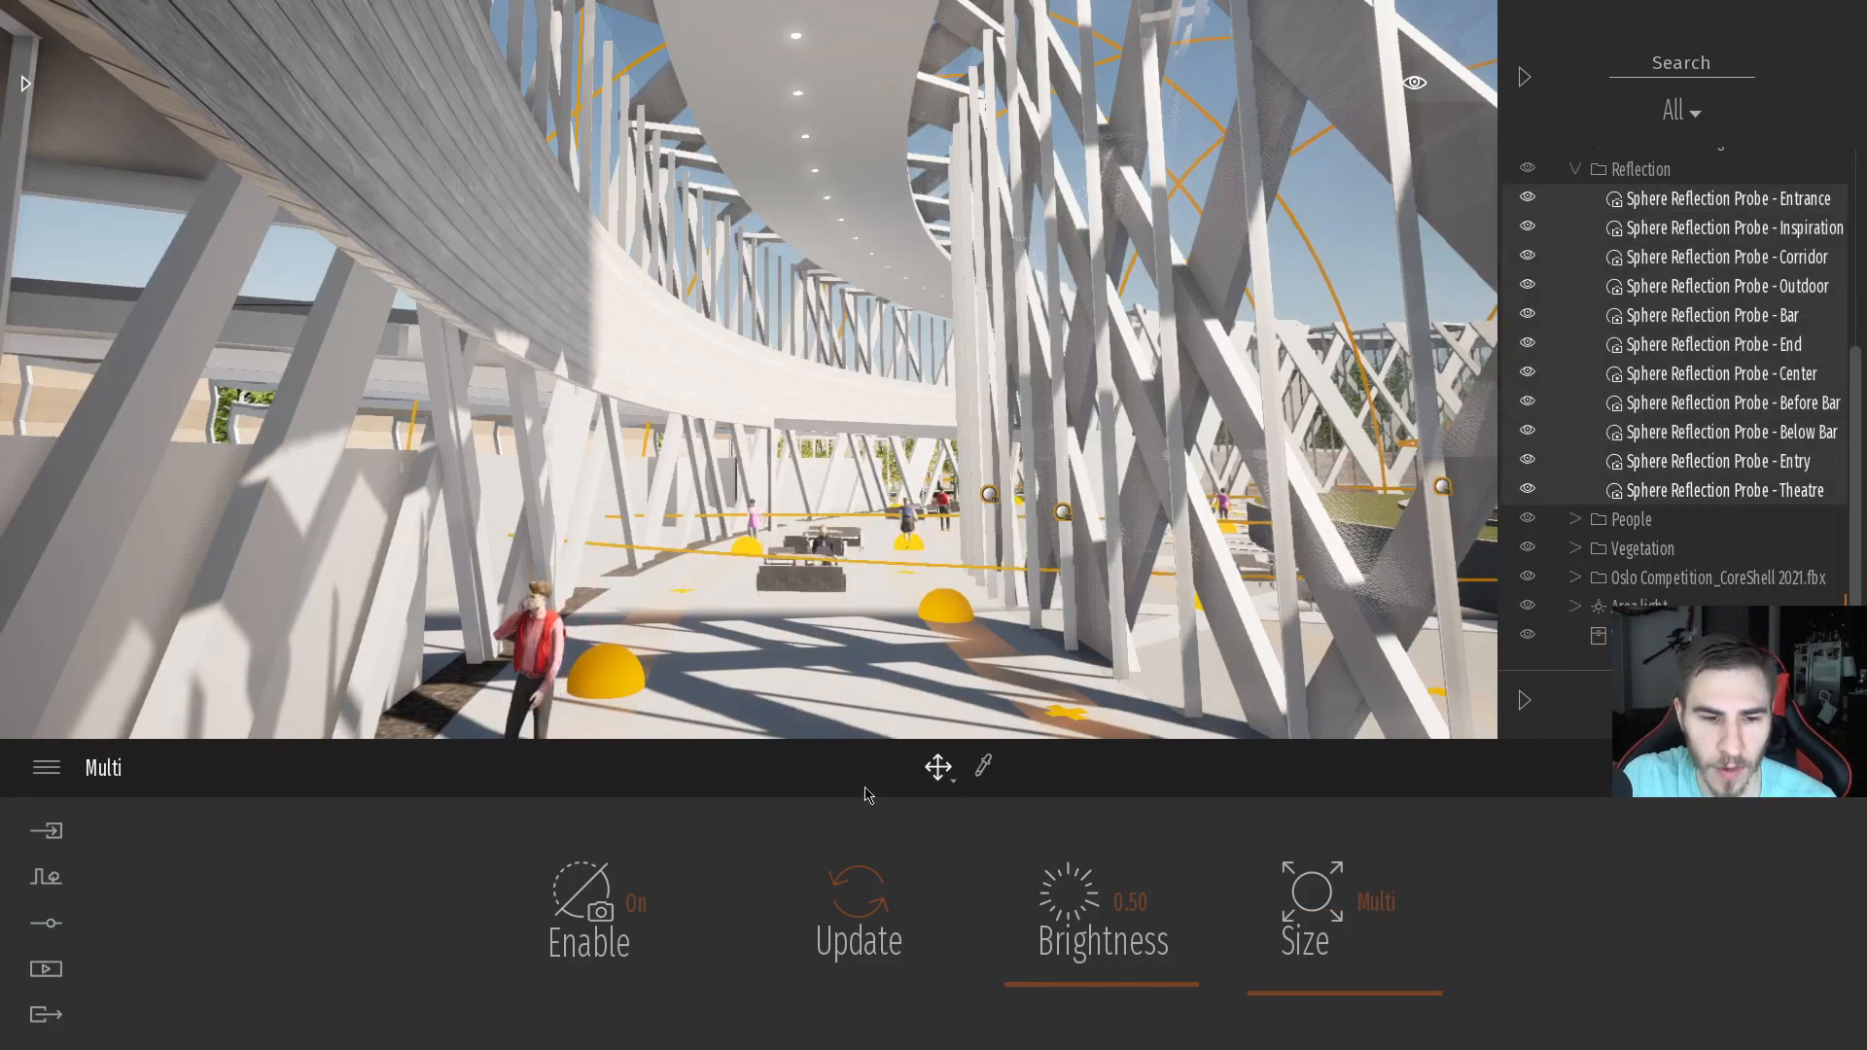
left_click(877, 891)
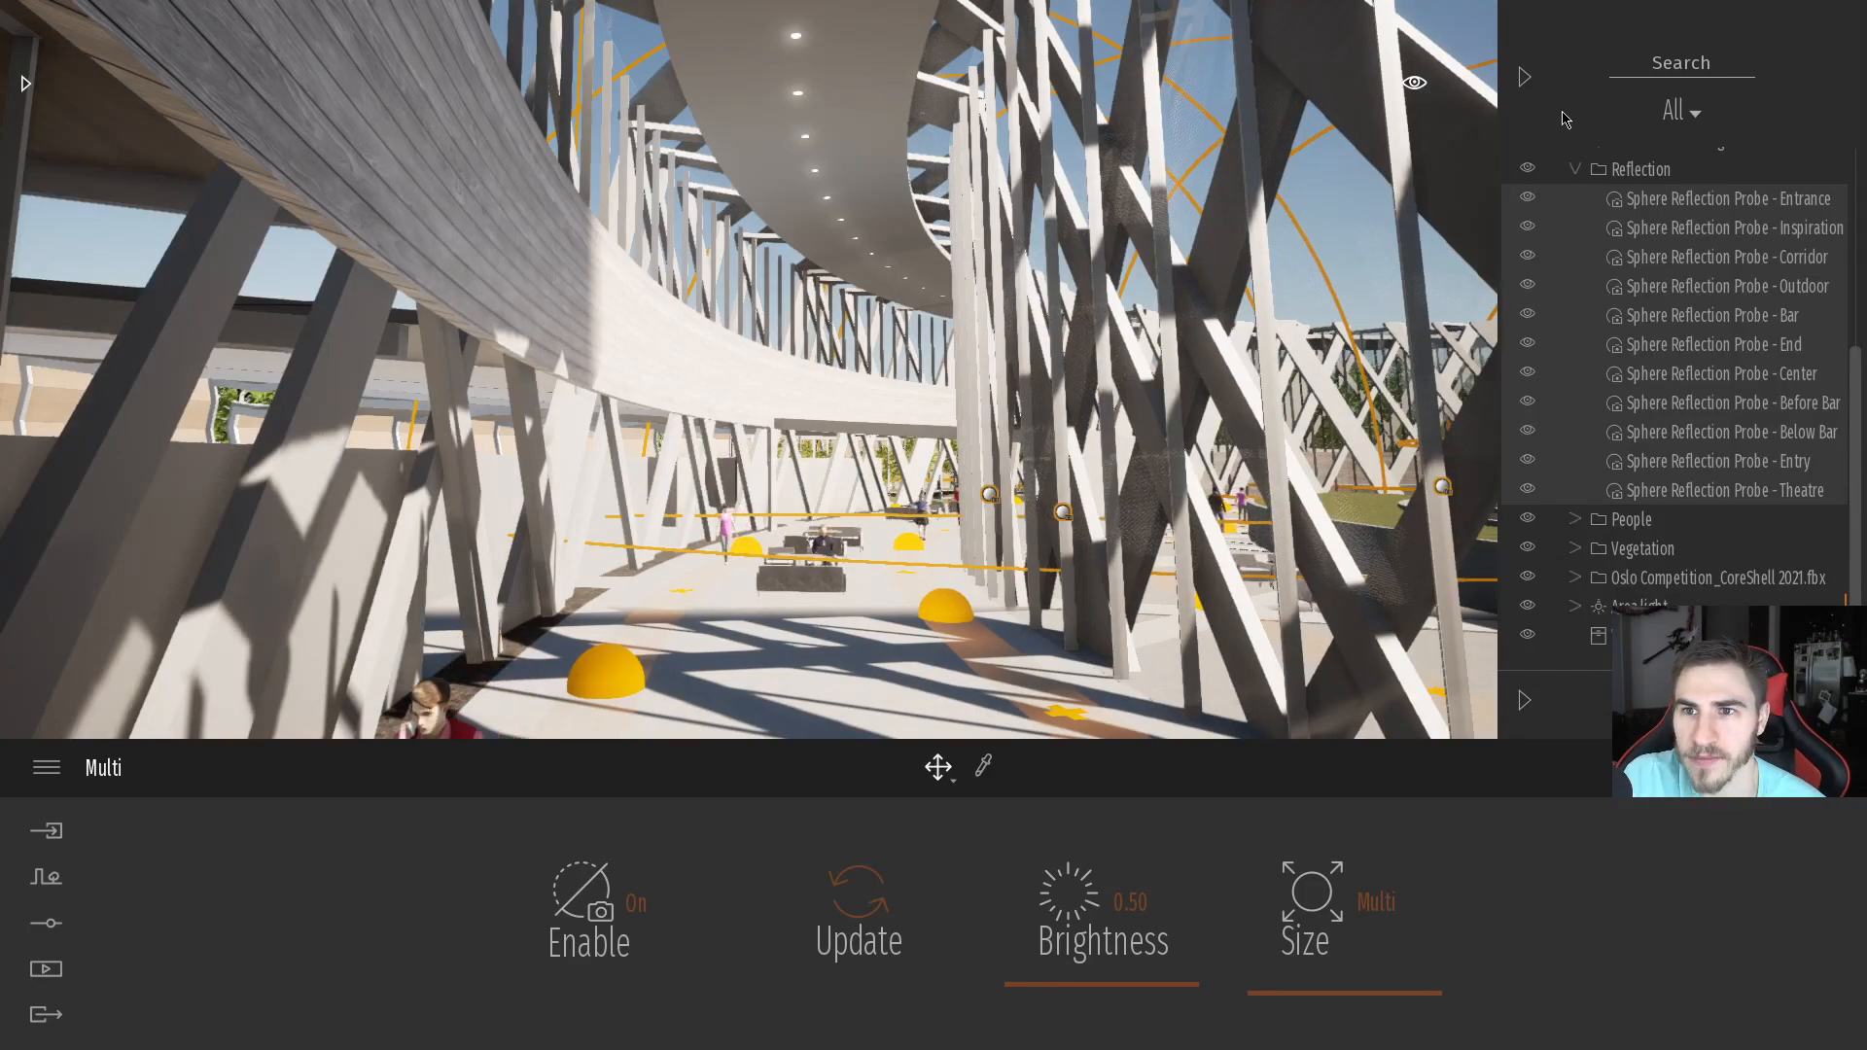
left_click(1576, 169)
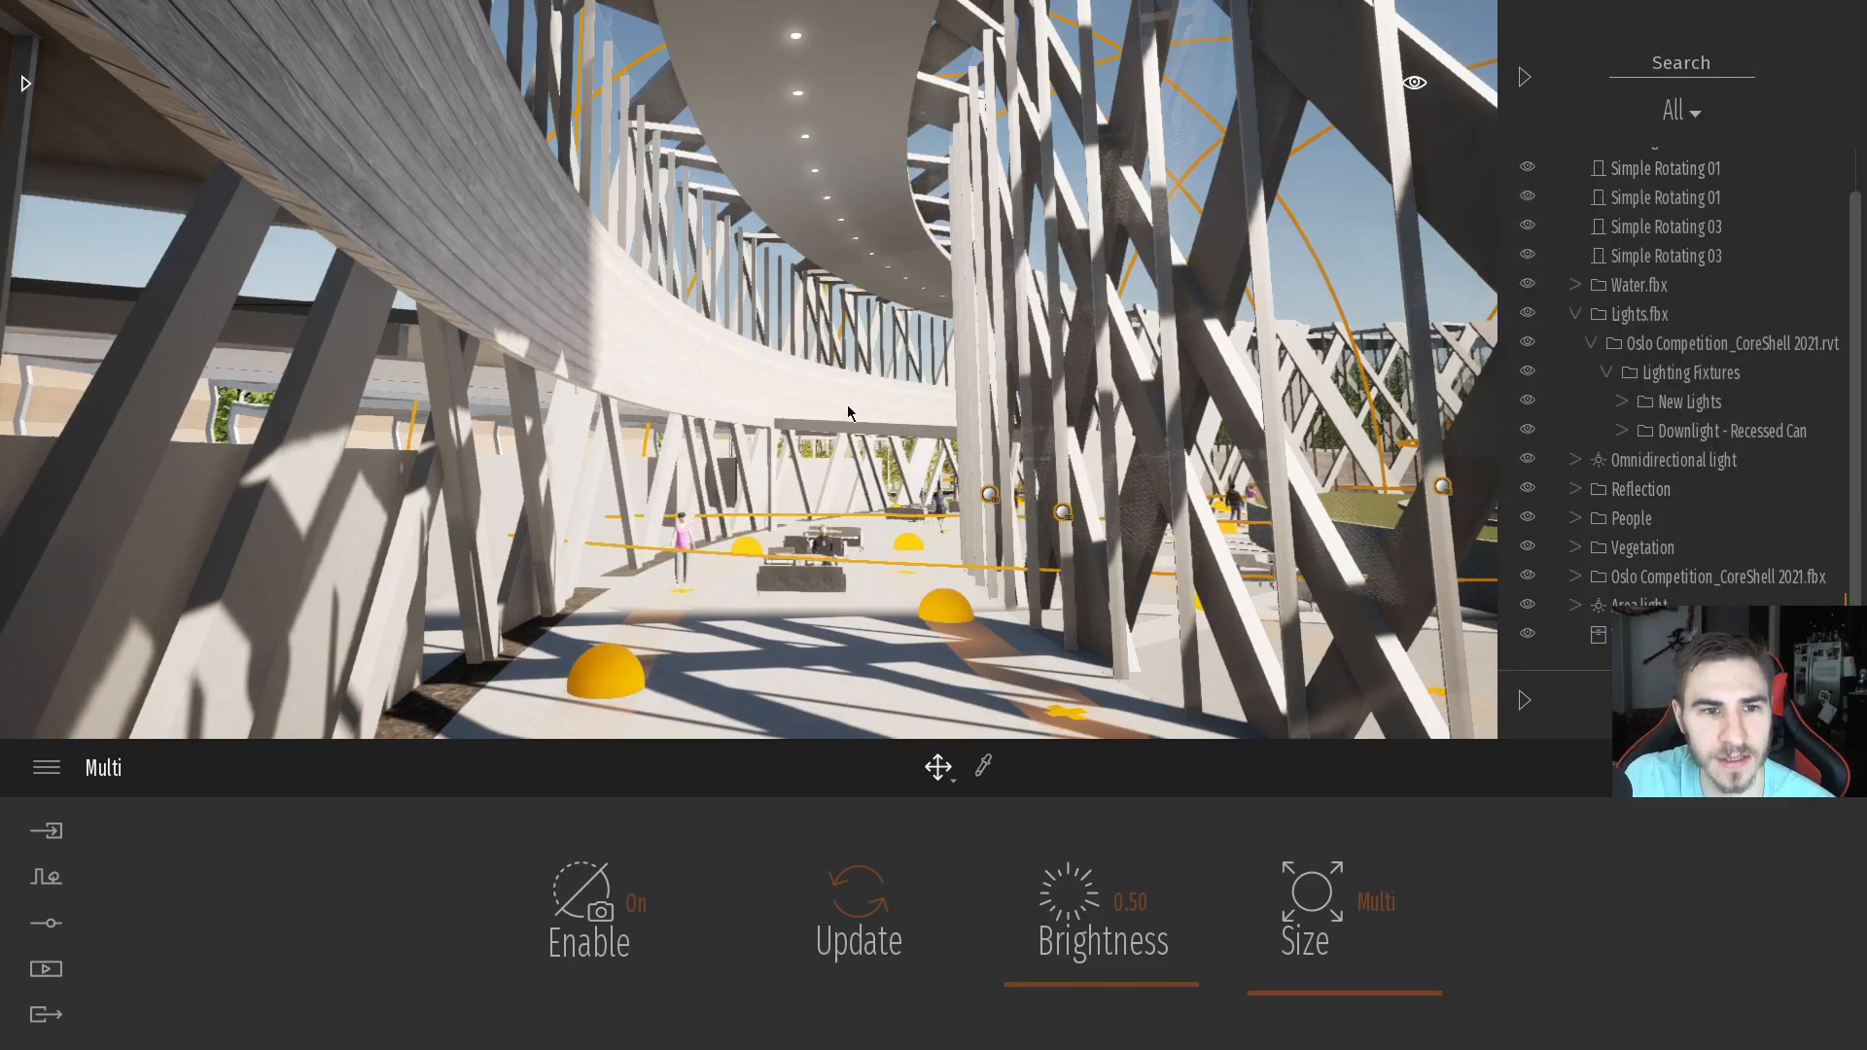
Try an ambient light value of 1.51, restore it to 0.75, and return to the general lighting settings
left_click(1413, 85)
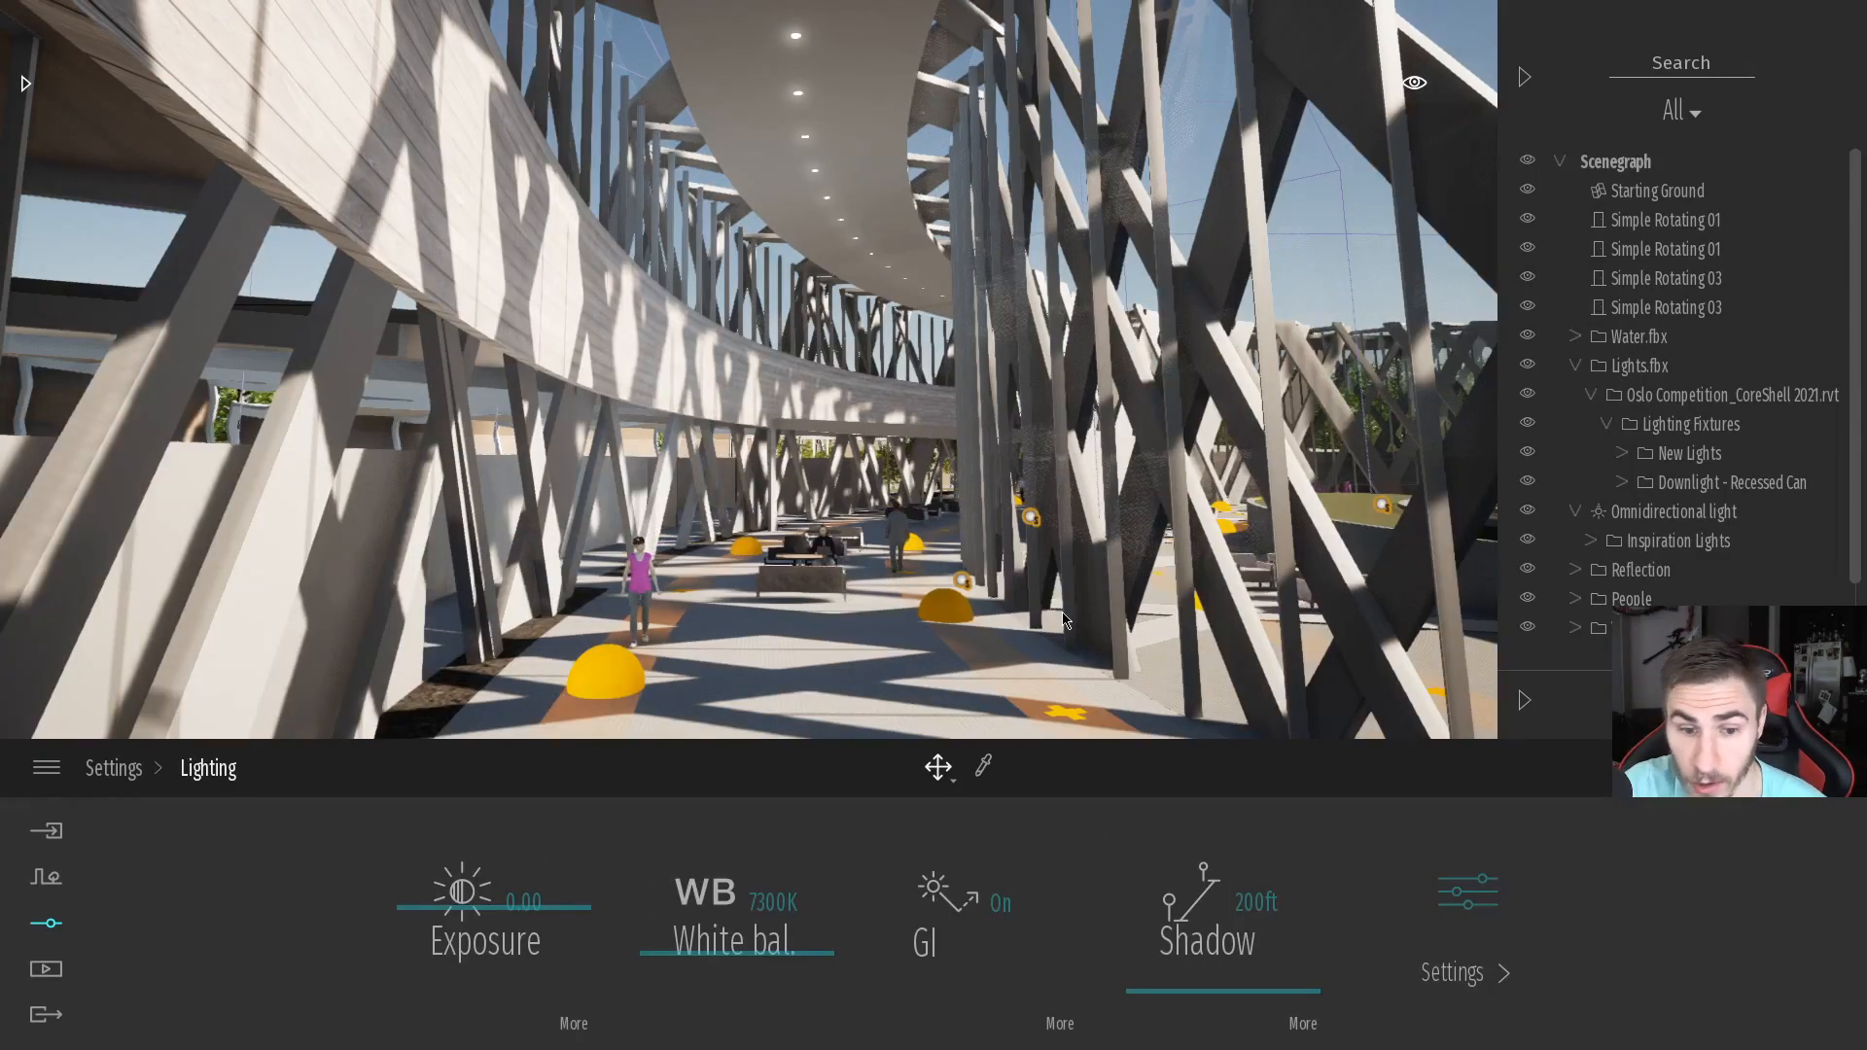
left_click(1468, 893)
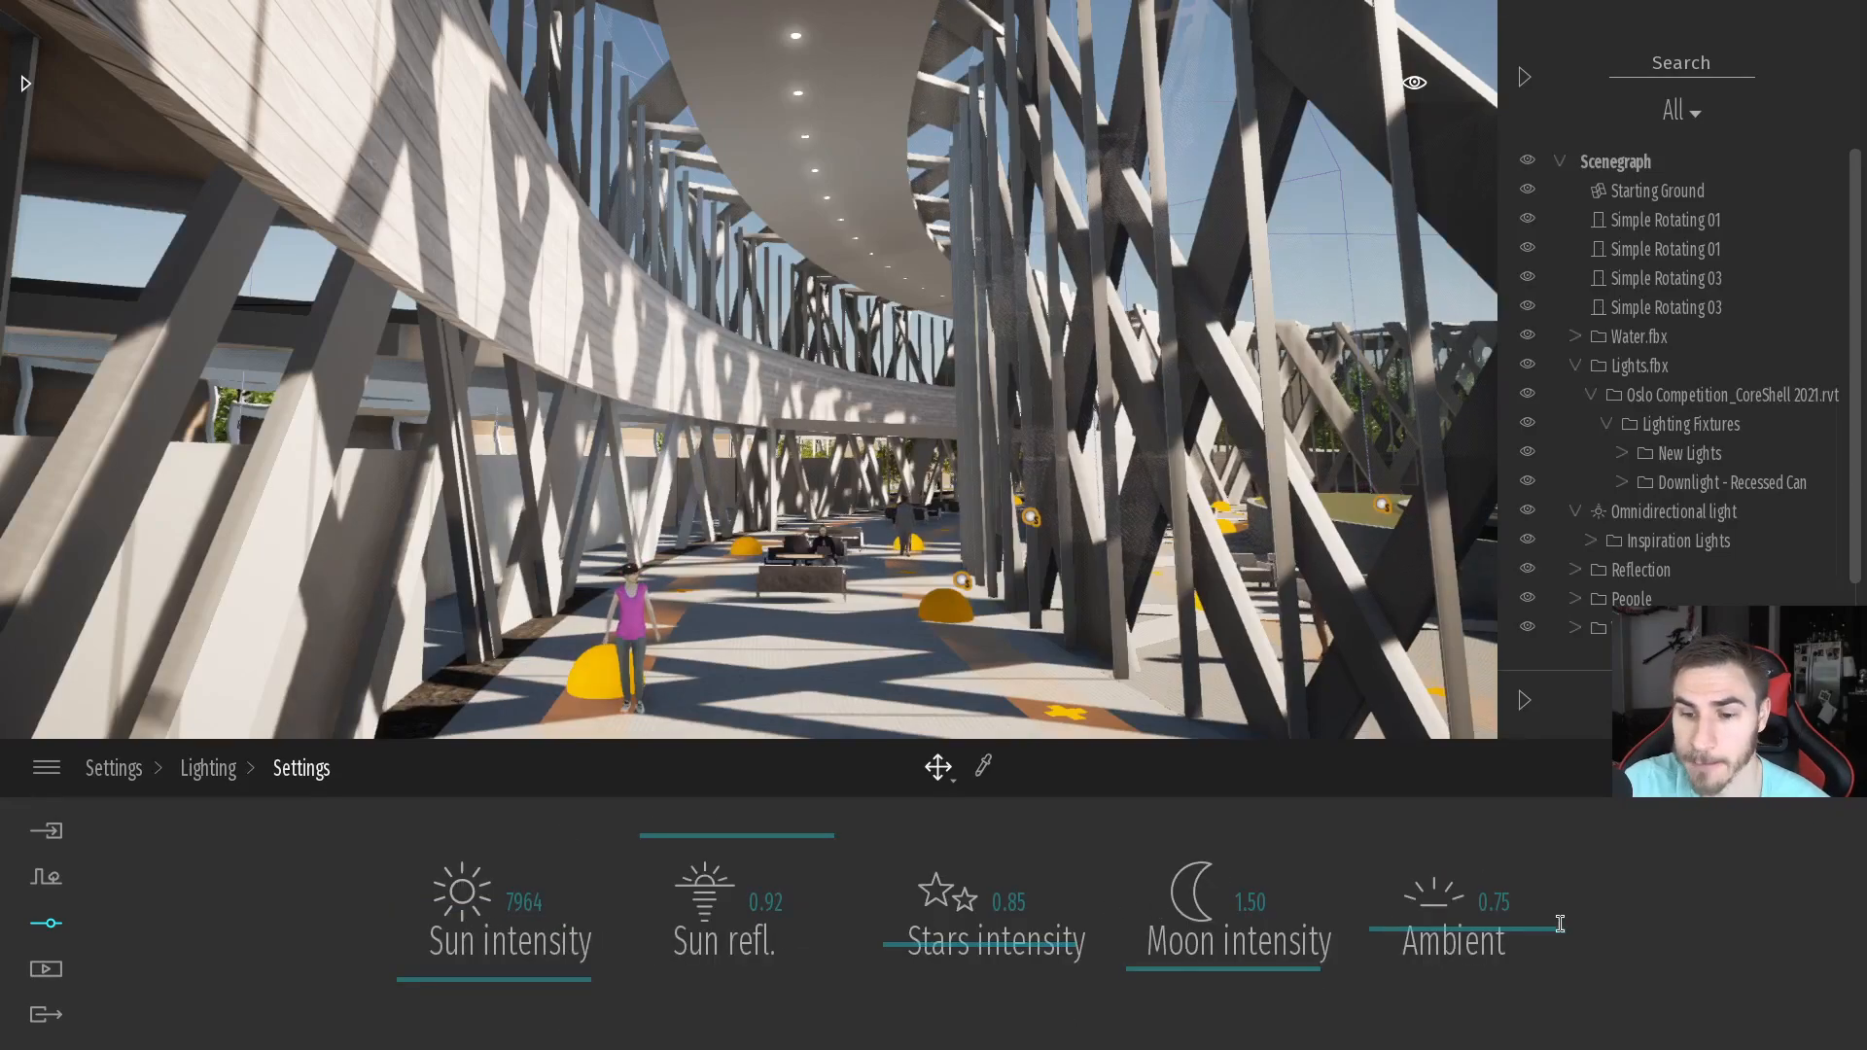
left_click_drag(1430, 939, 1424, 863)
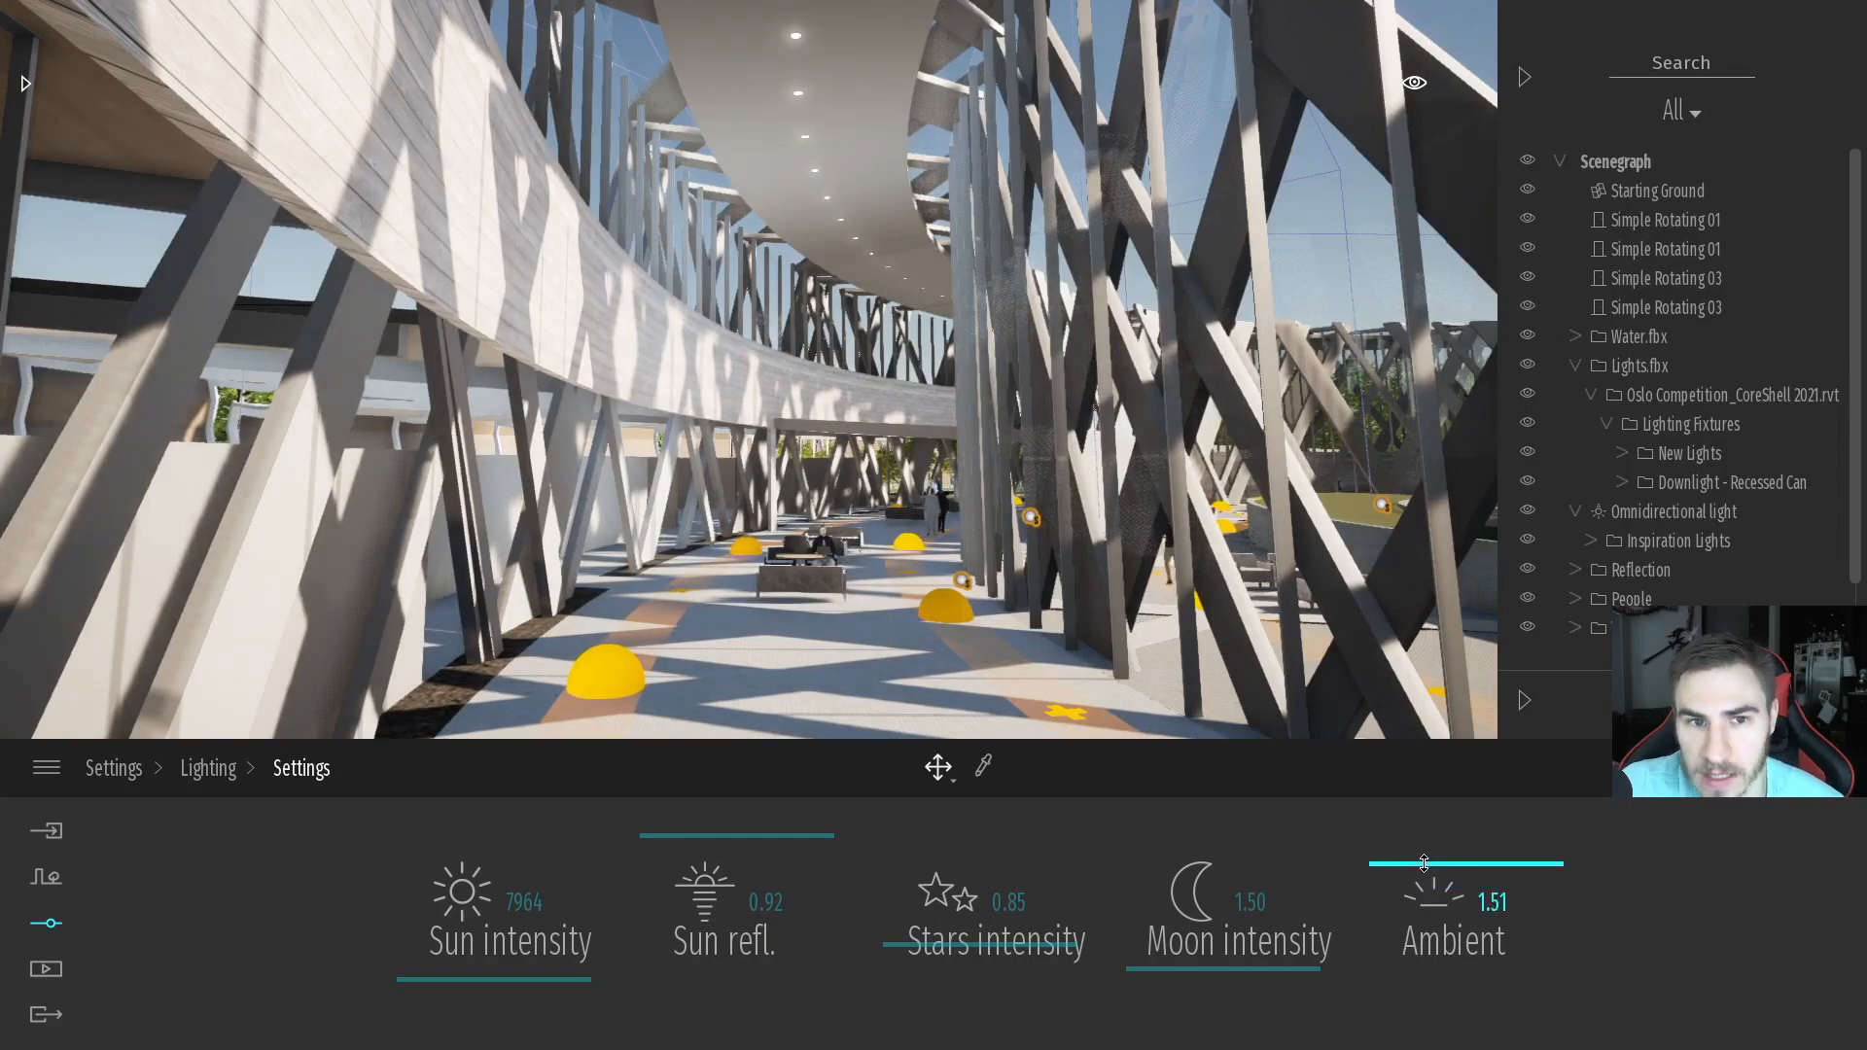
left_click_drag(1438, 887, 1437, 934)
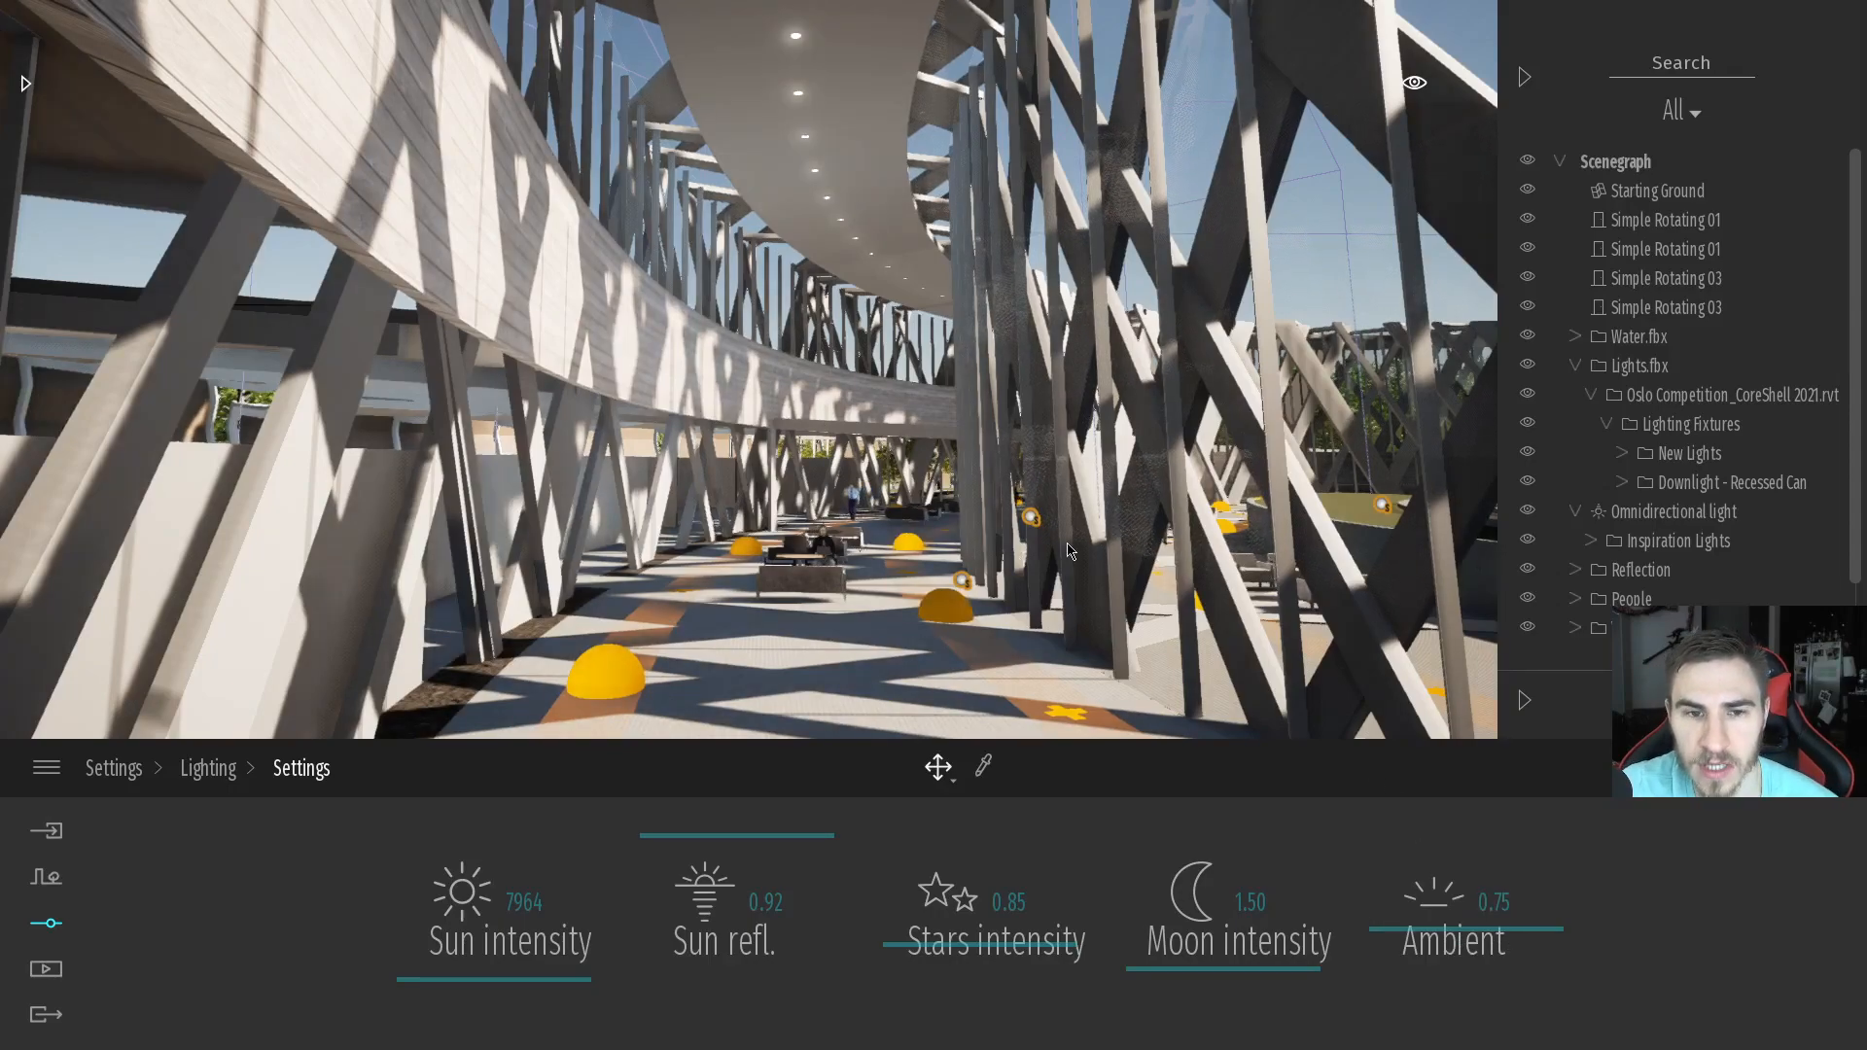
left_click(231, 769)
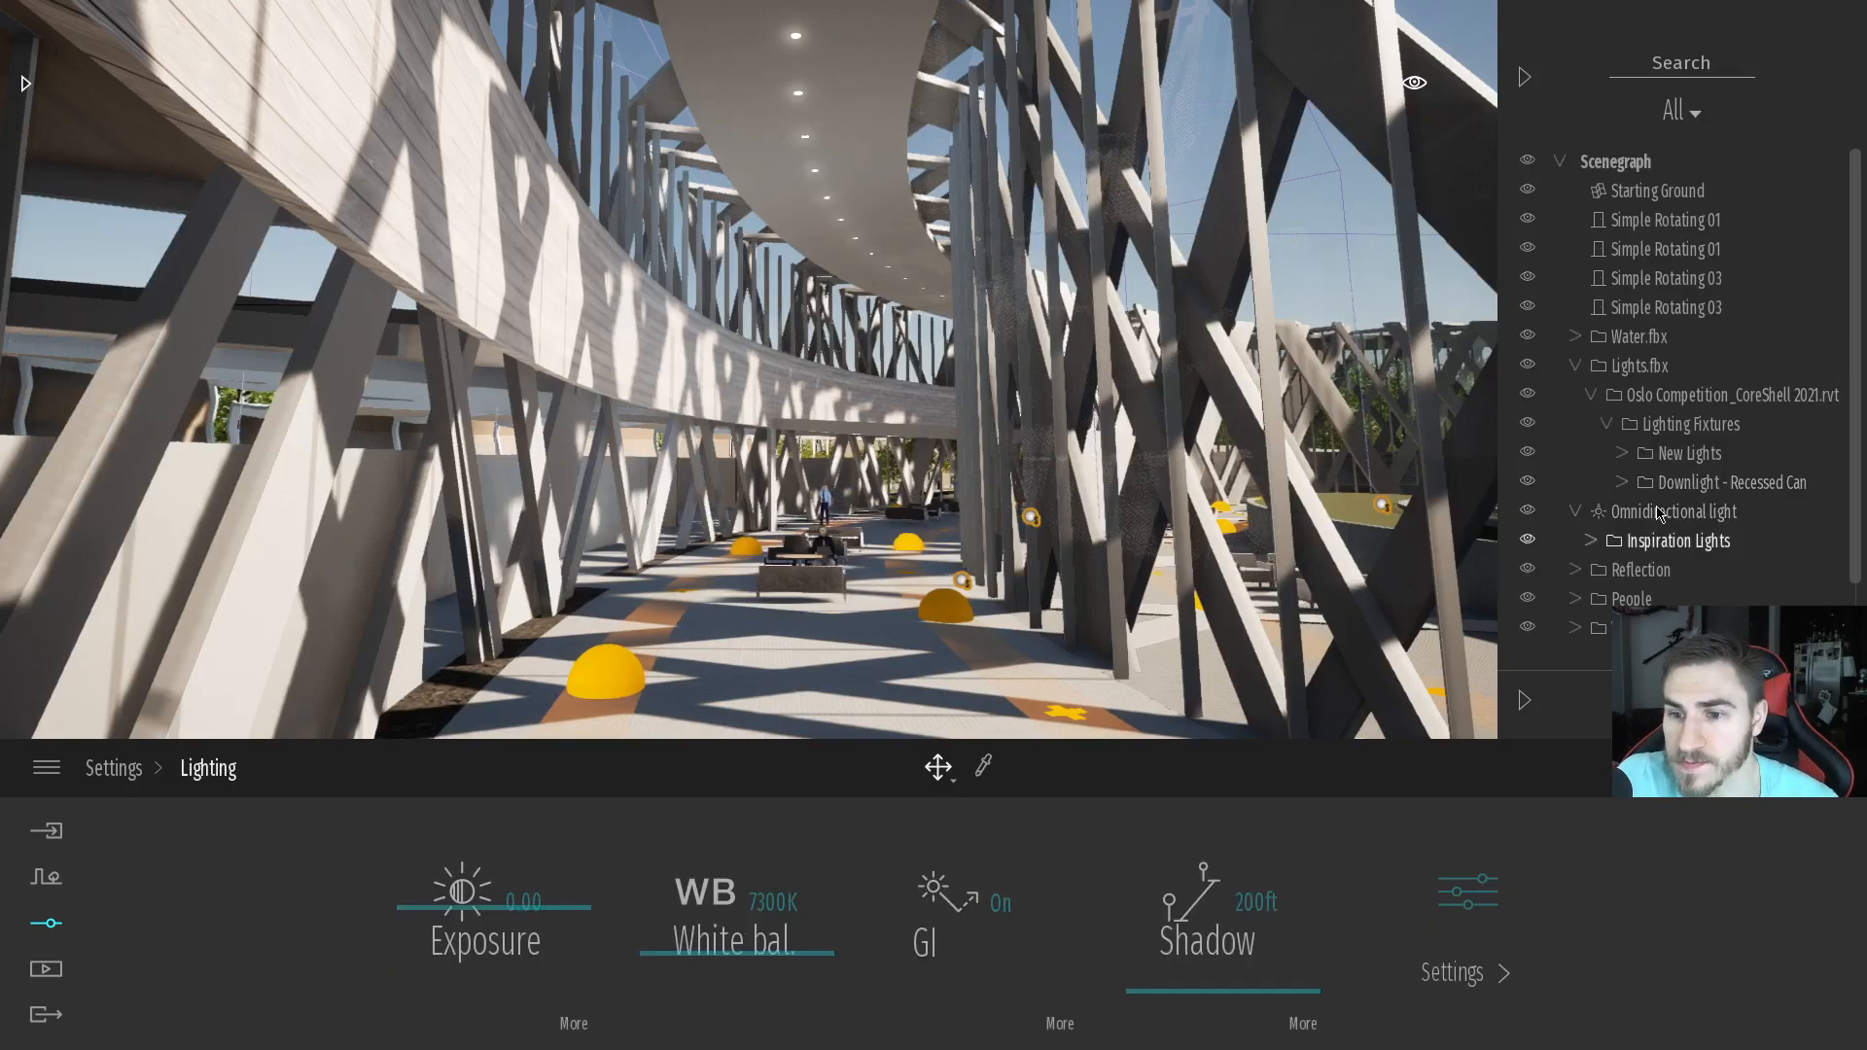
Expand the Reflection folder, select every sphere reflection probe from Entrance to Theatre, and update them together
left_click(1641, 570)
scroll(1661, 408, "down", 3)
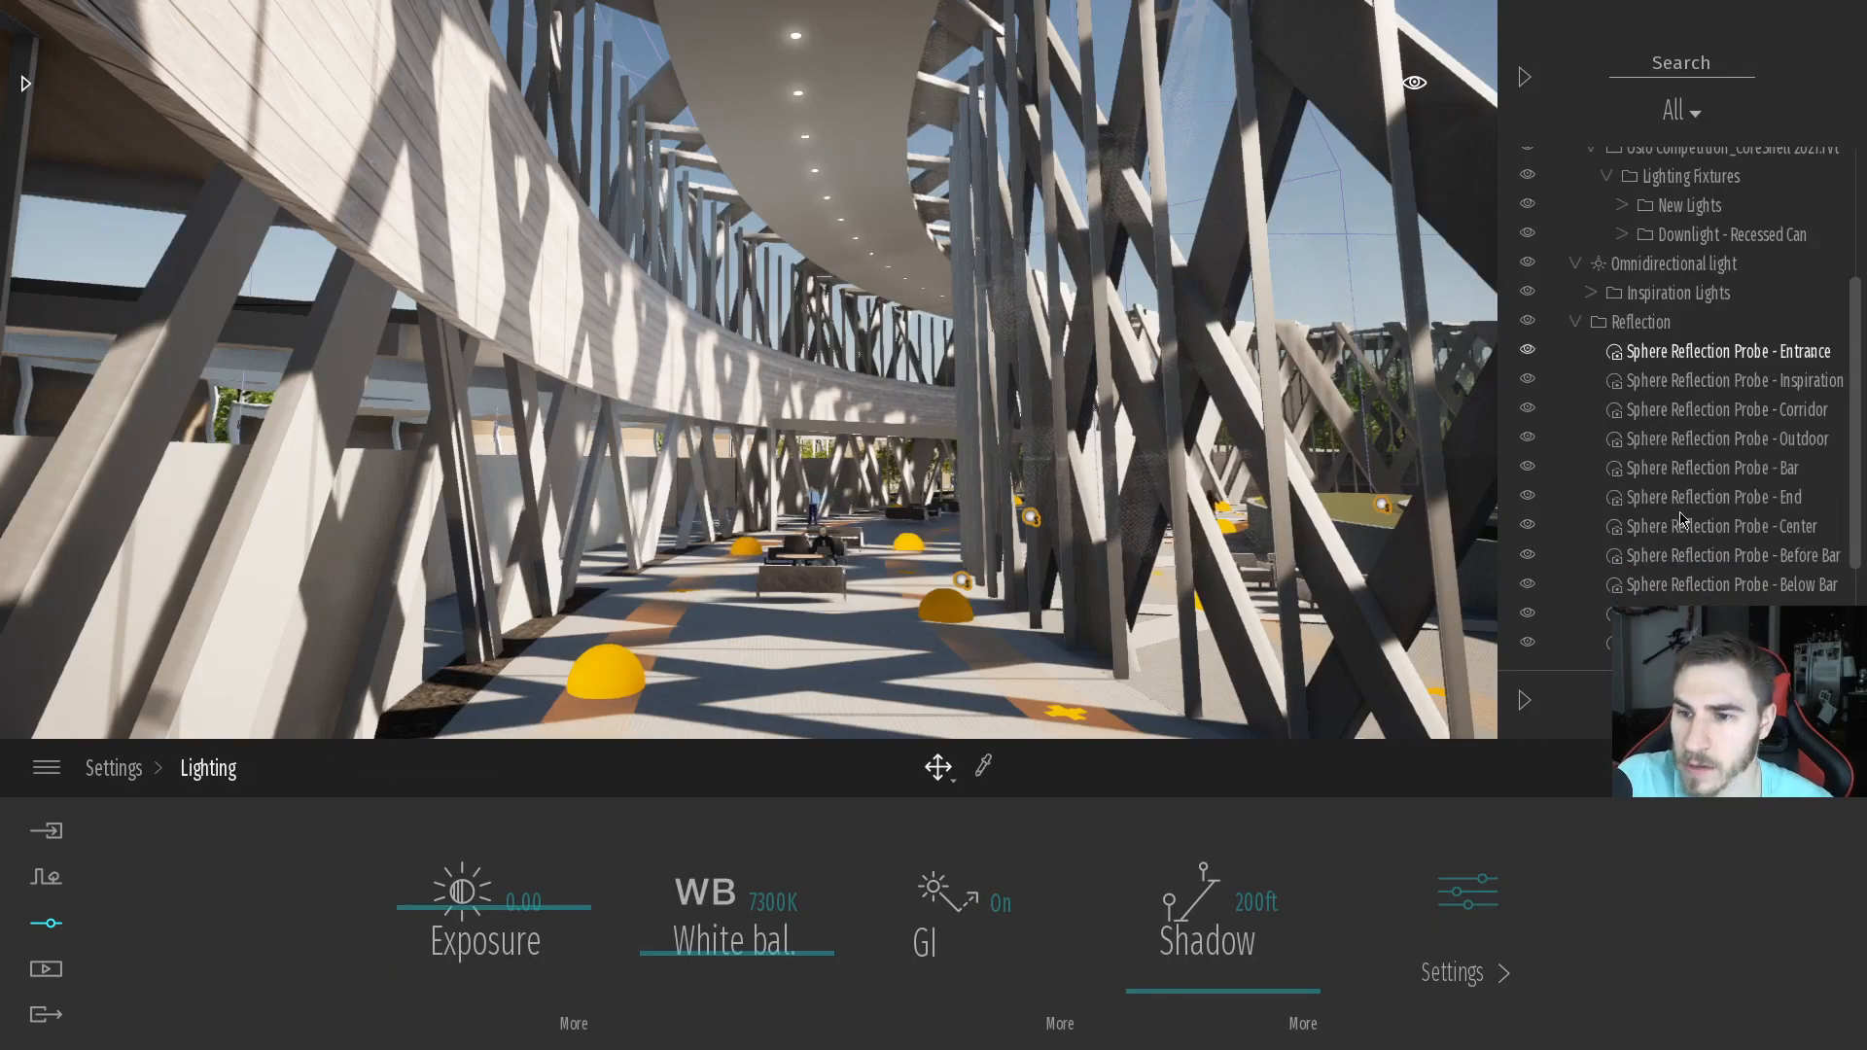
left_click(1663, 351)
scroll(1668, 409, "down", 2)
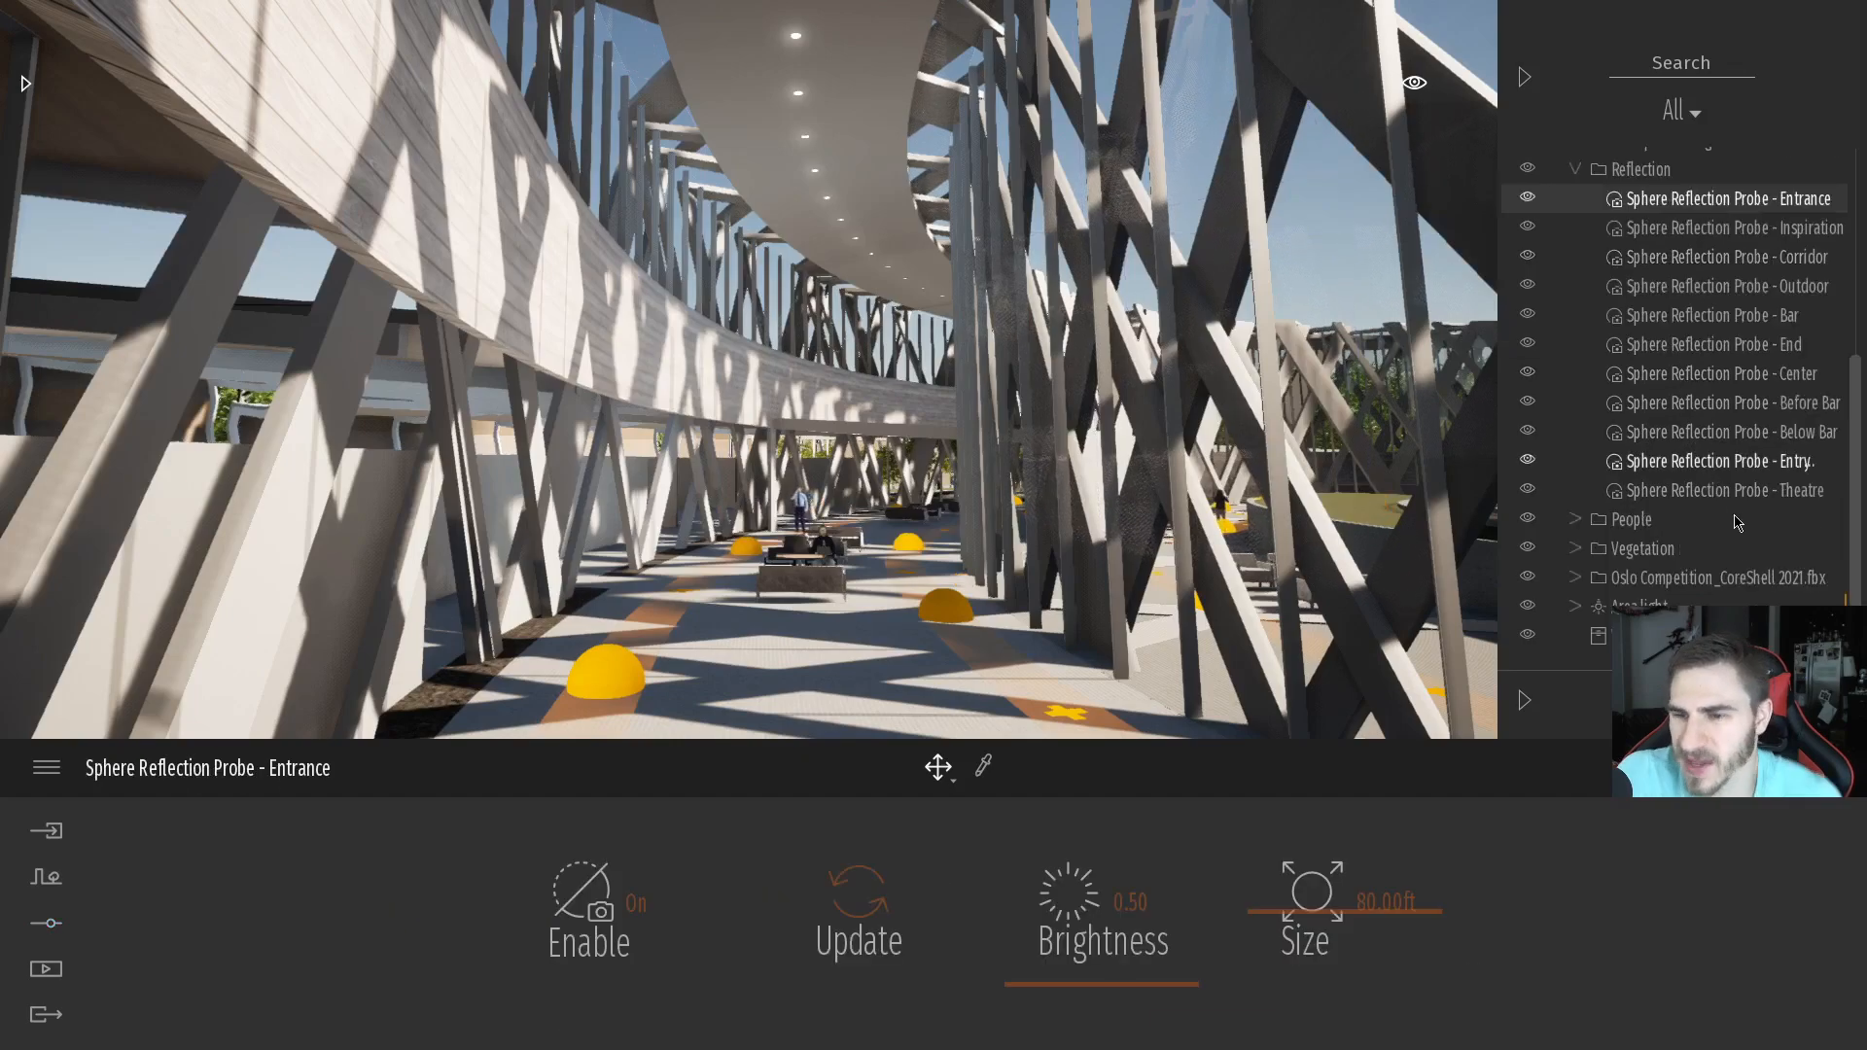
left_click(1799, 490, "shift")
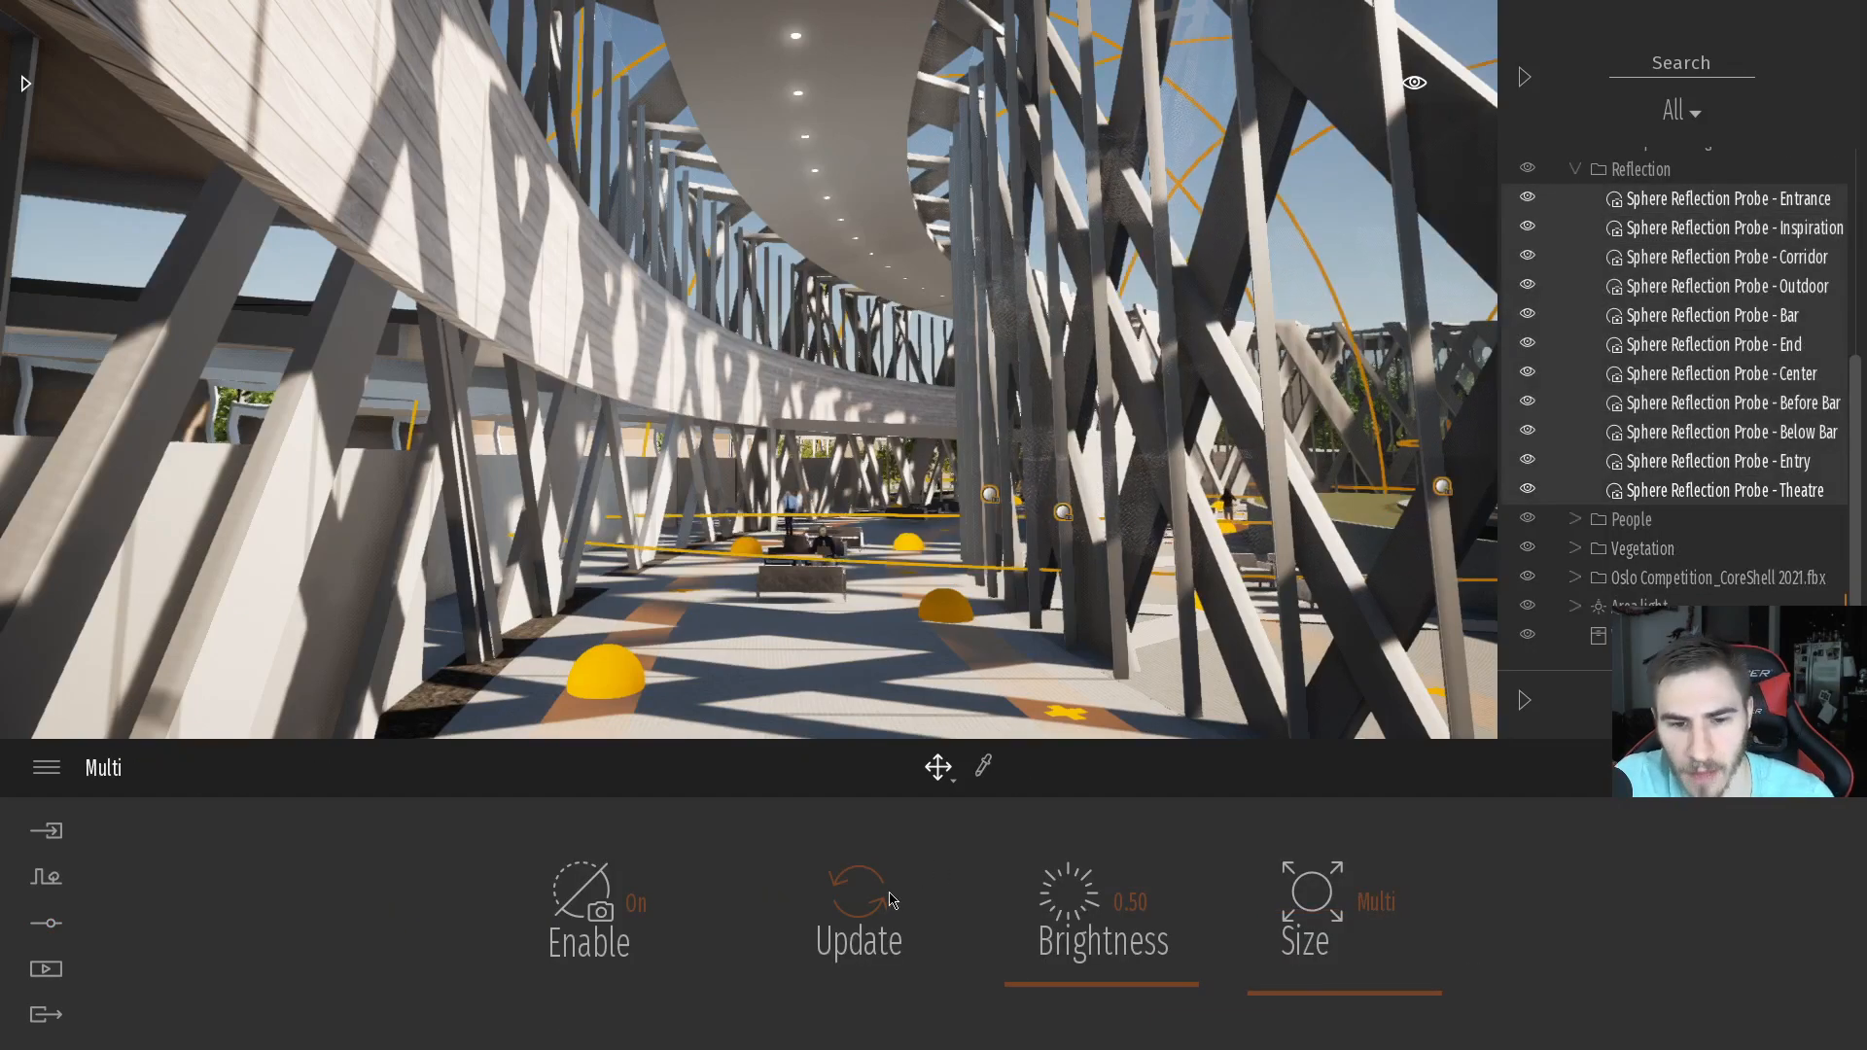
left_click(854, 909)
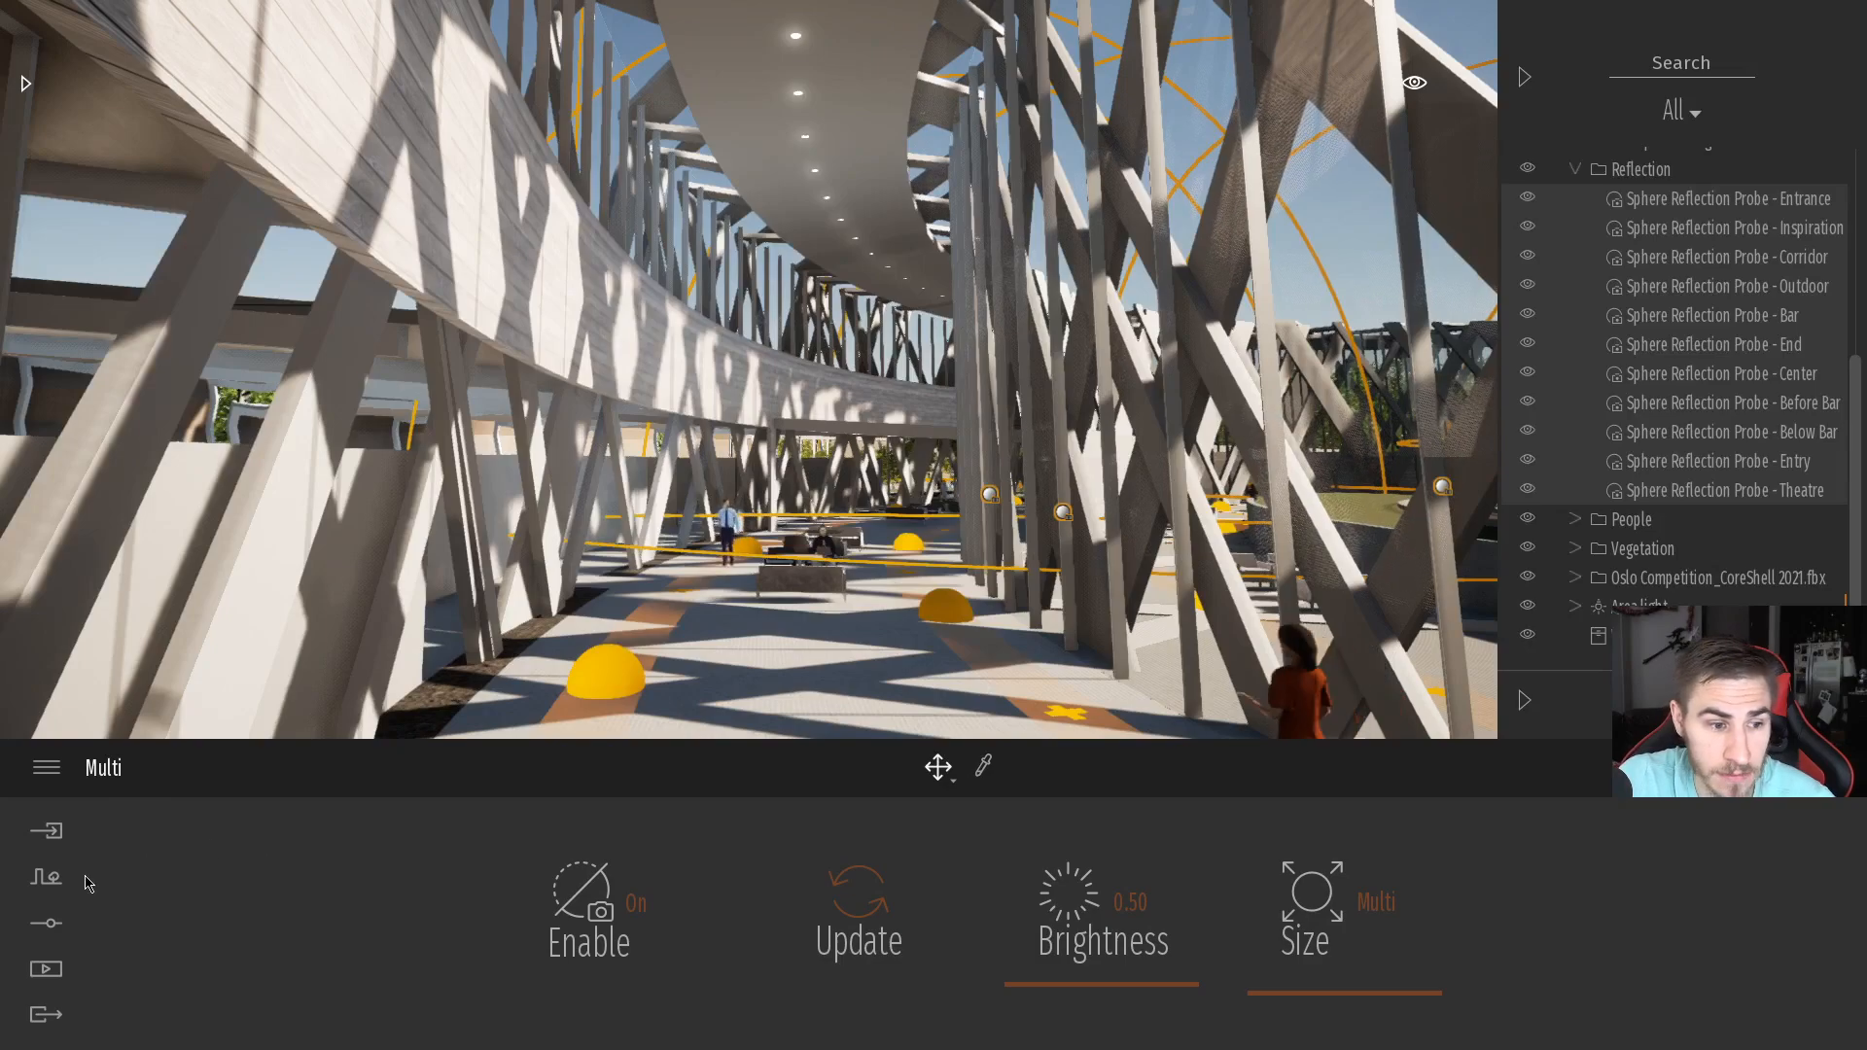
Turn auto-exposure on in the lighting exposure settings to compare its effect, then turn it off again
left_click(58, 924)
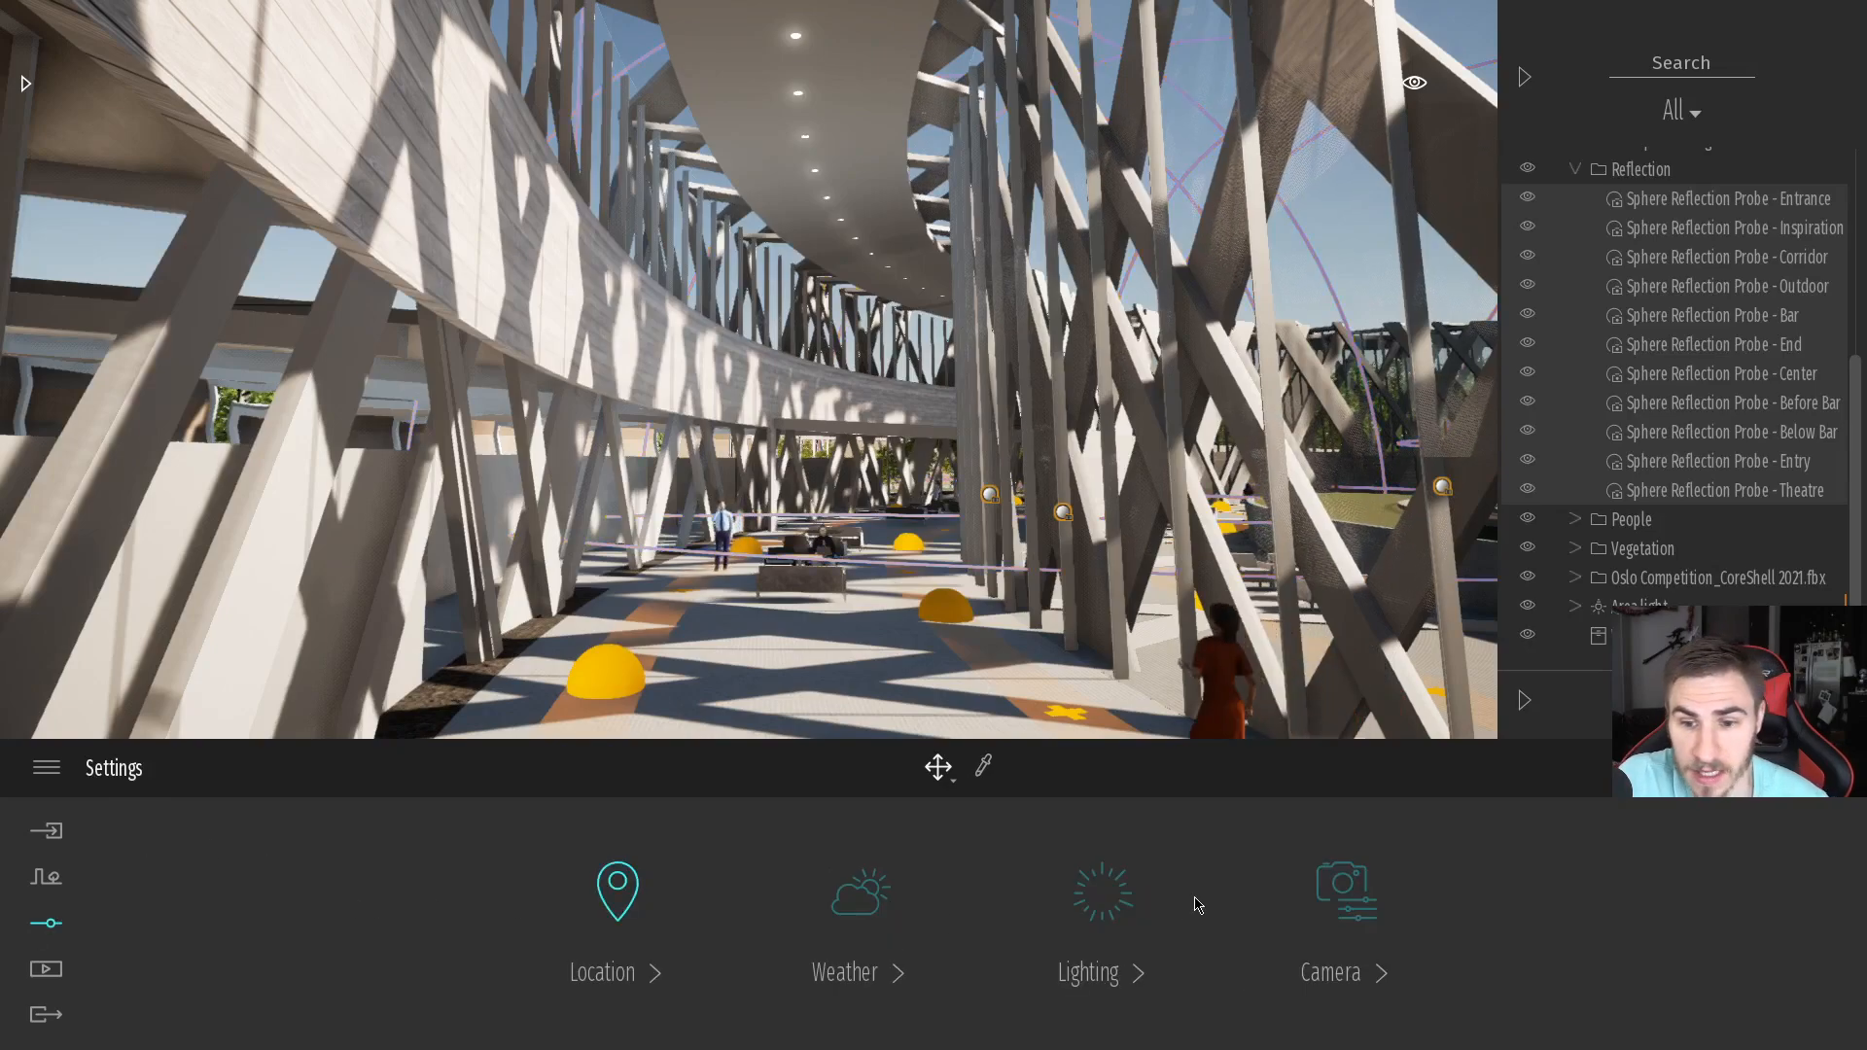
left_click(1102, 920)
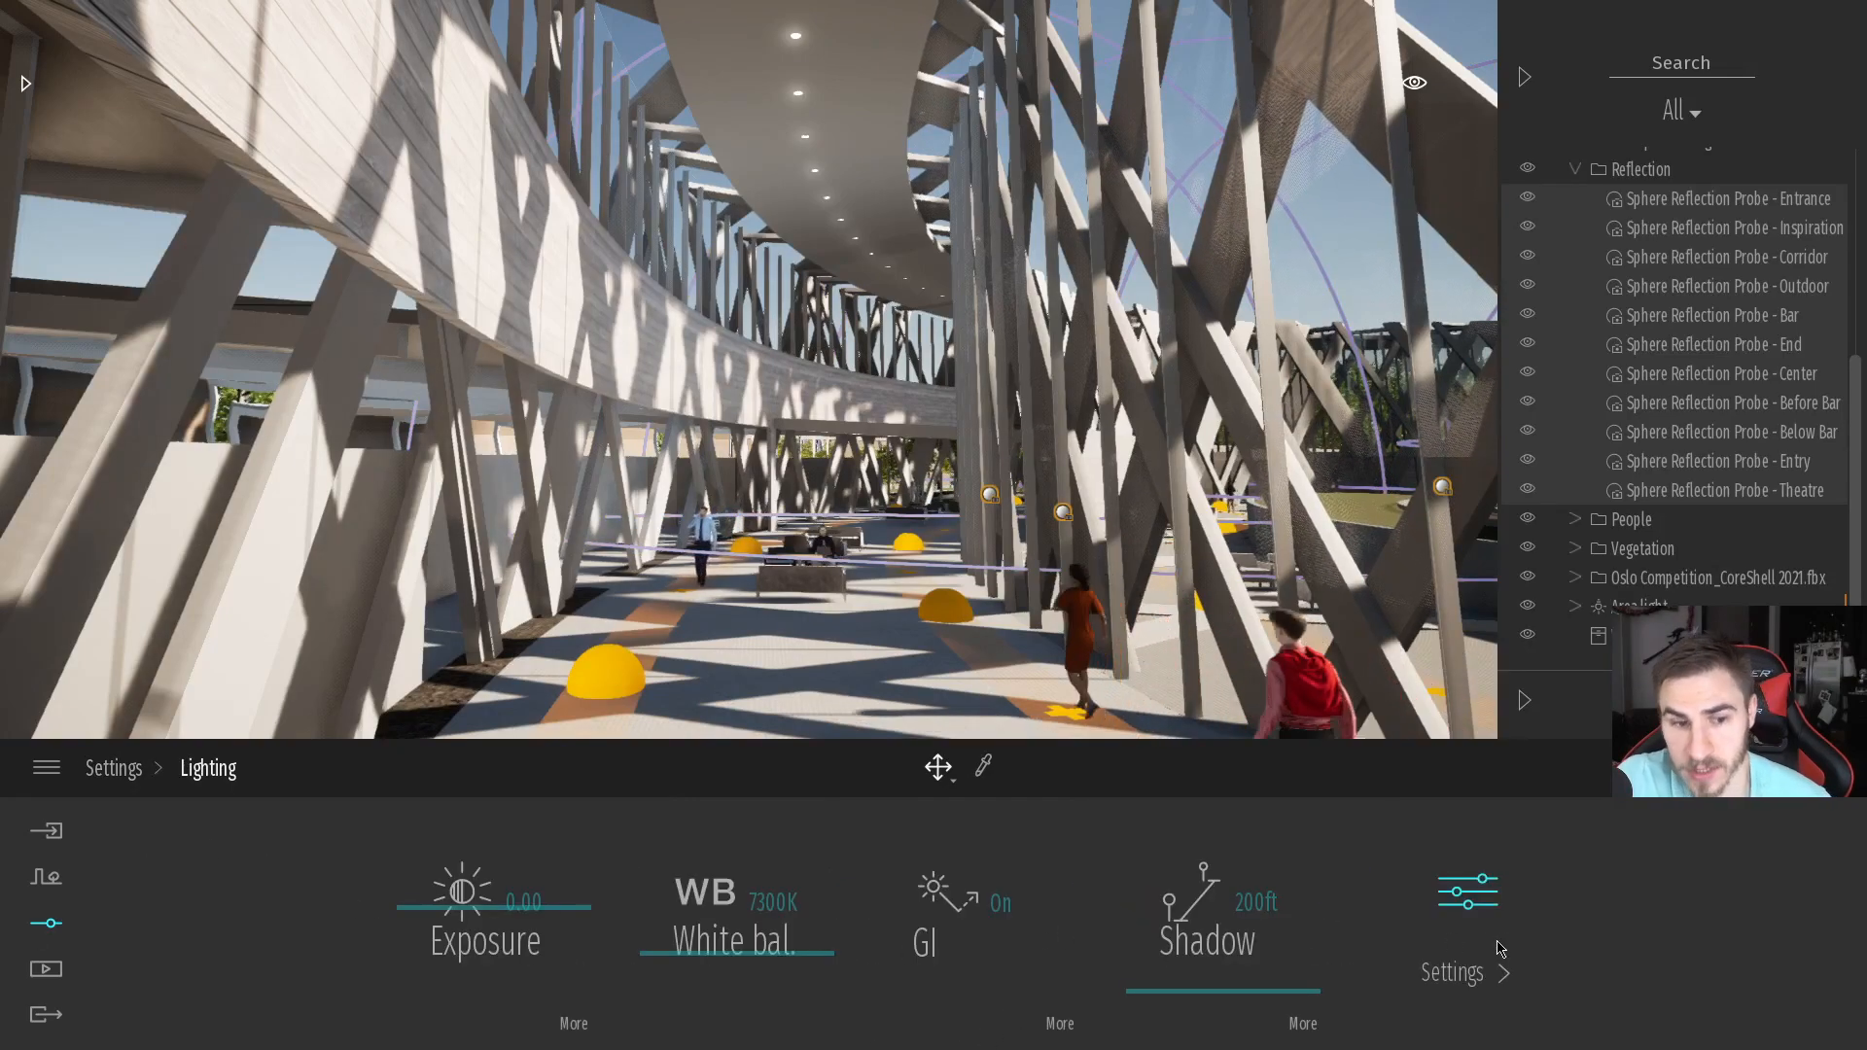
left_click(574, 1023)
left_click(1070, 900)
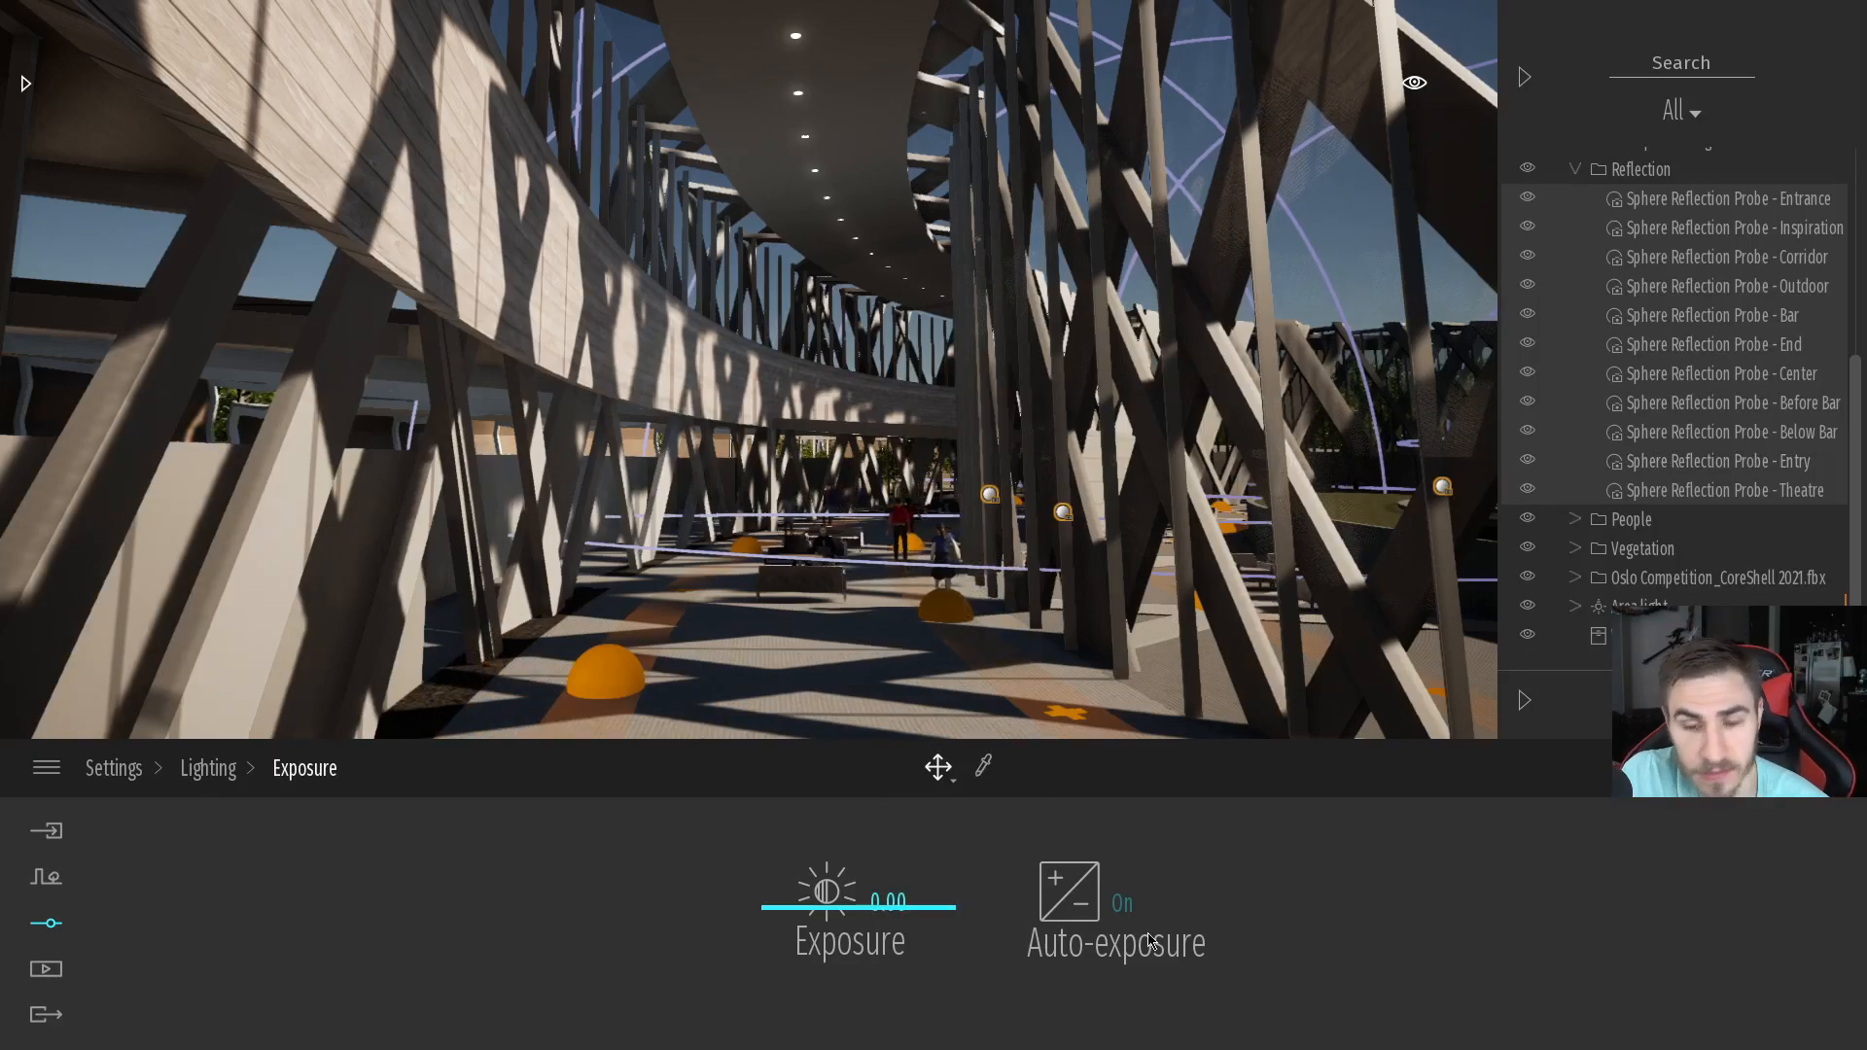
left_click(1087, 899)
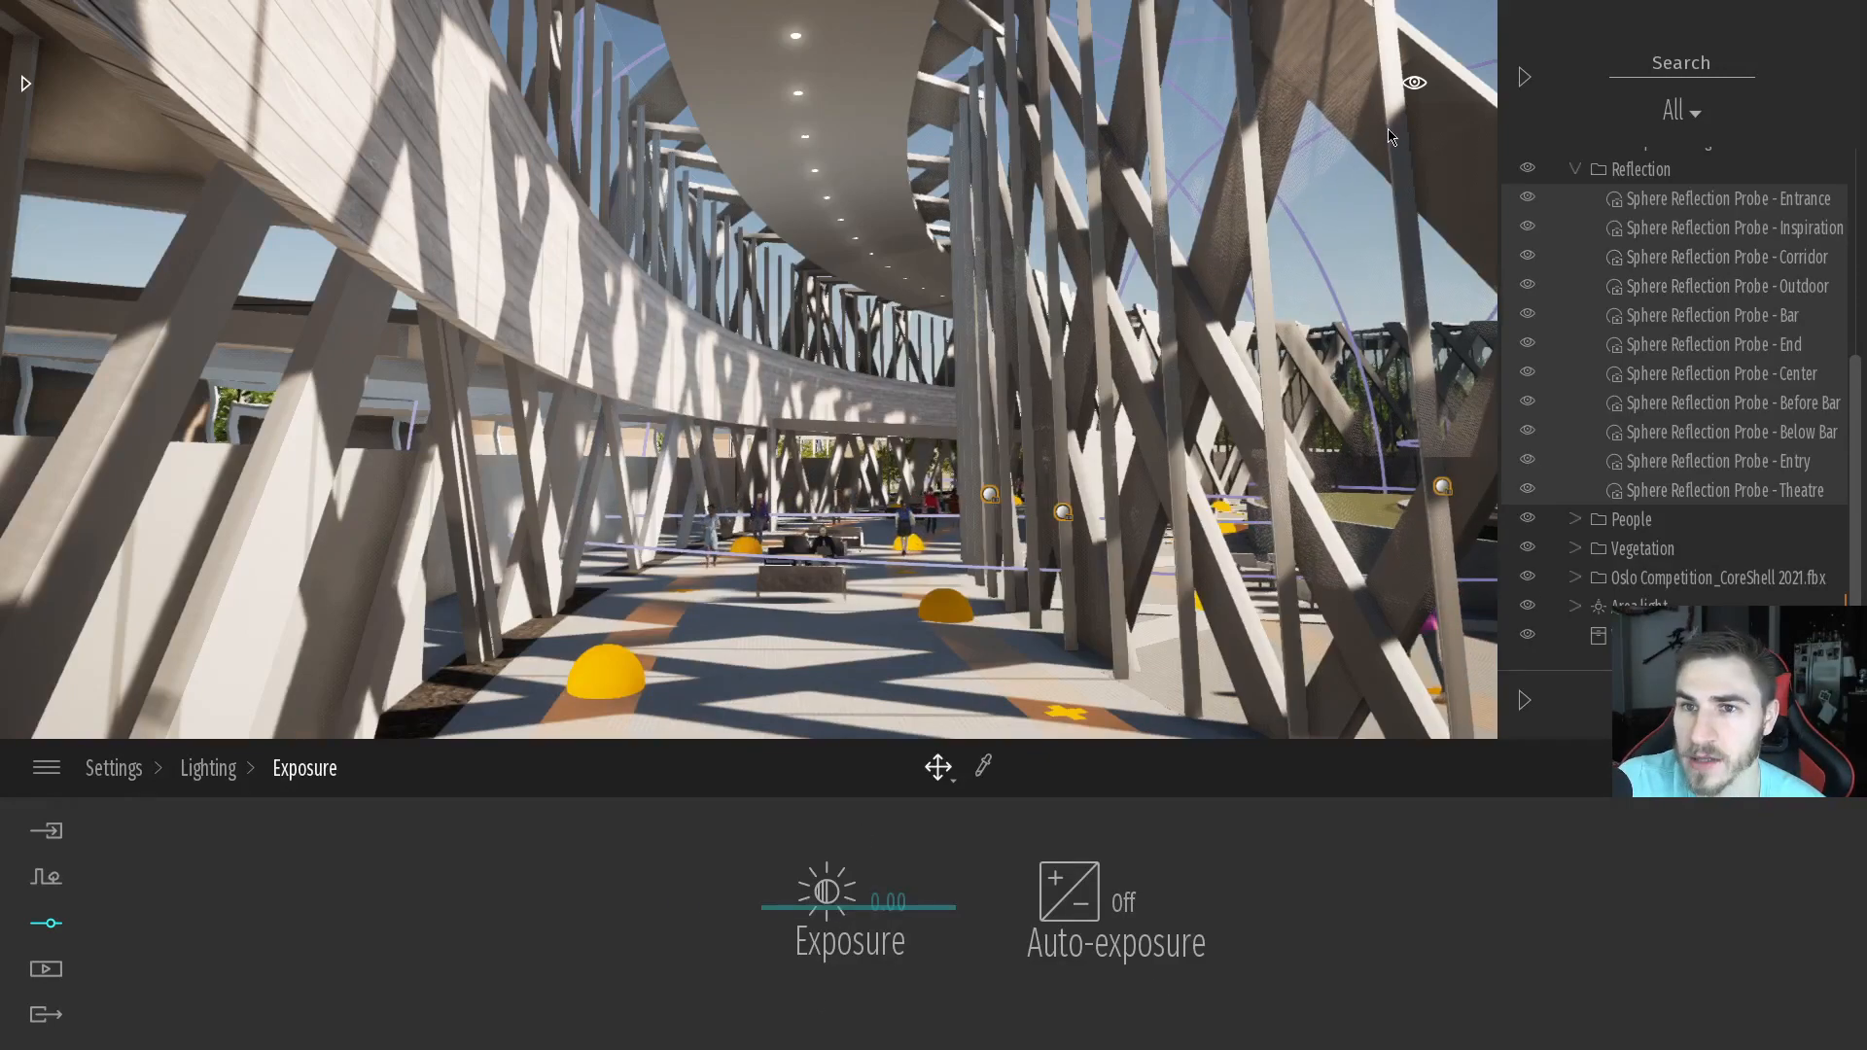
Change the scene's time of day from daylight to night
mouse_move(1415, 87)
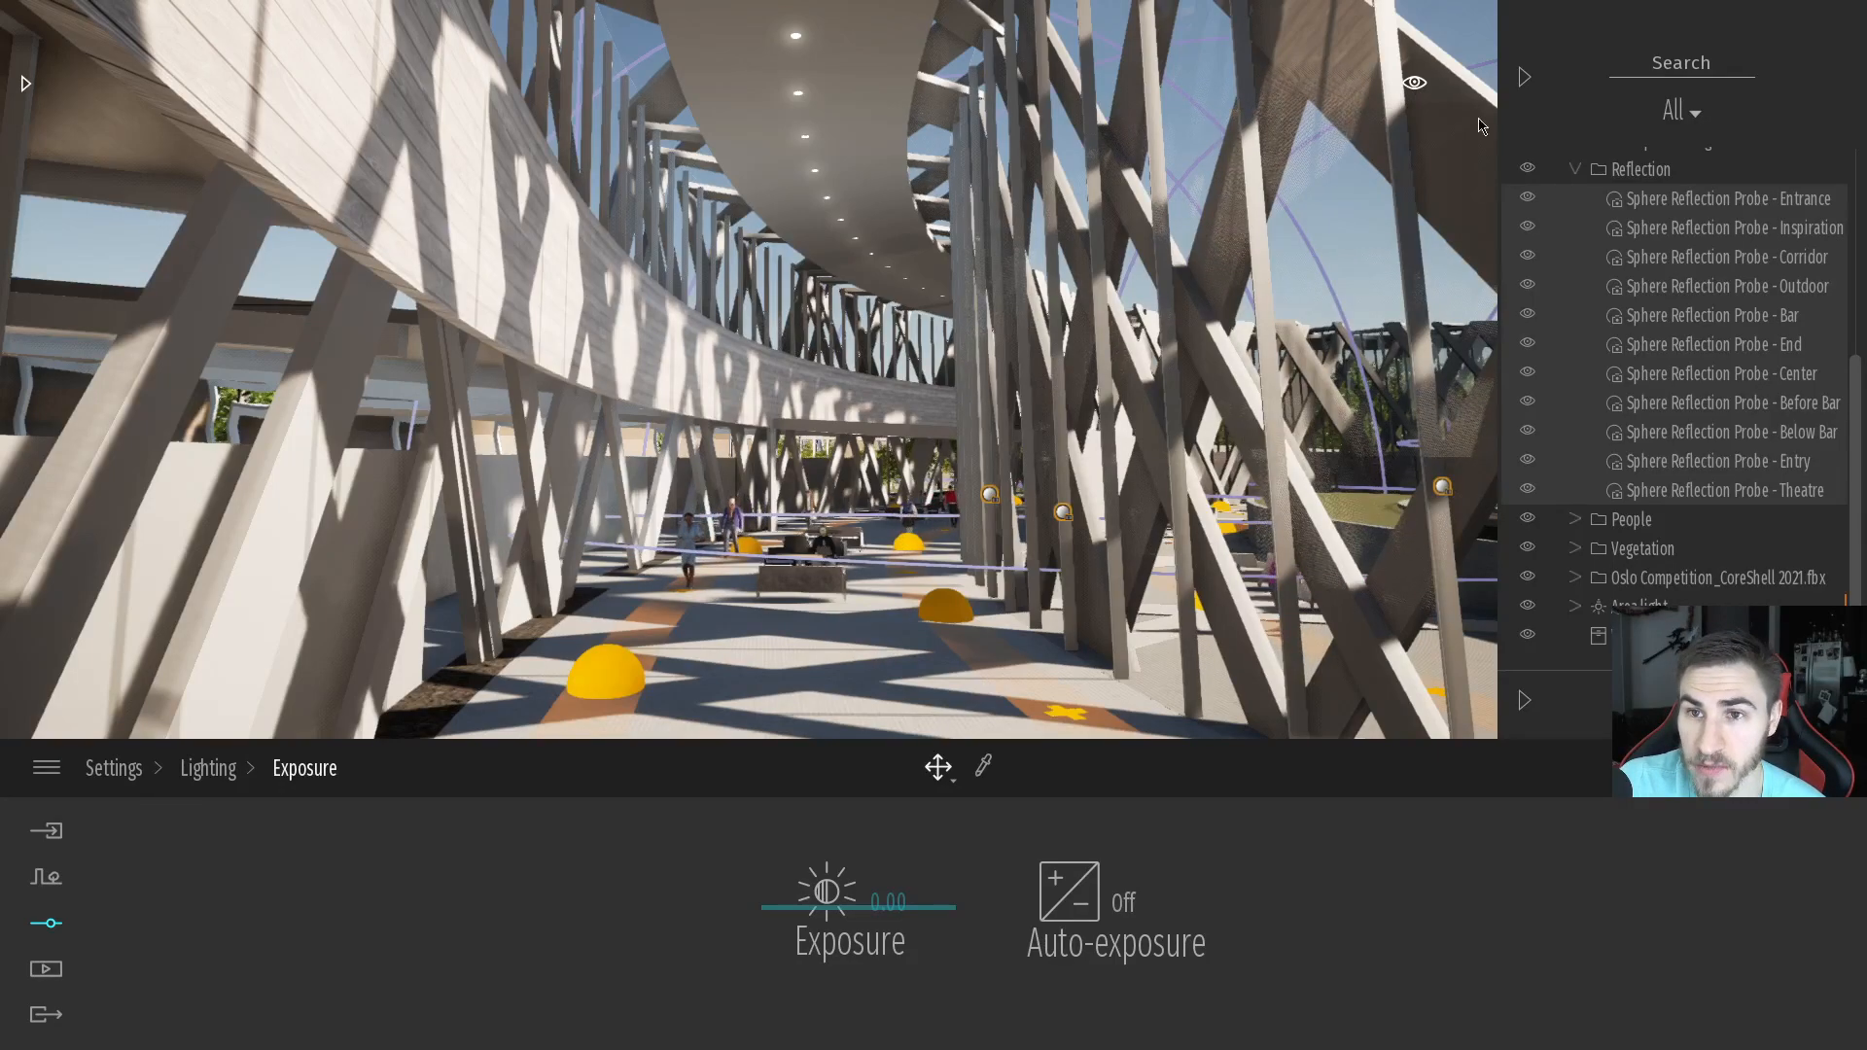
left_click_drag(1316, 446, 1338, 313)
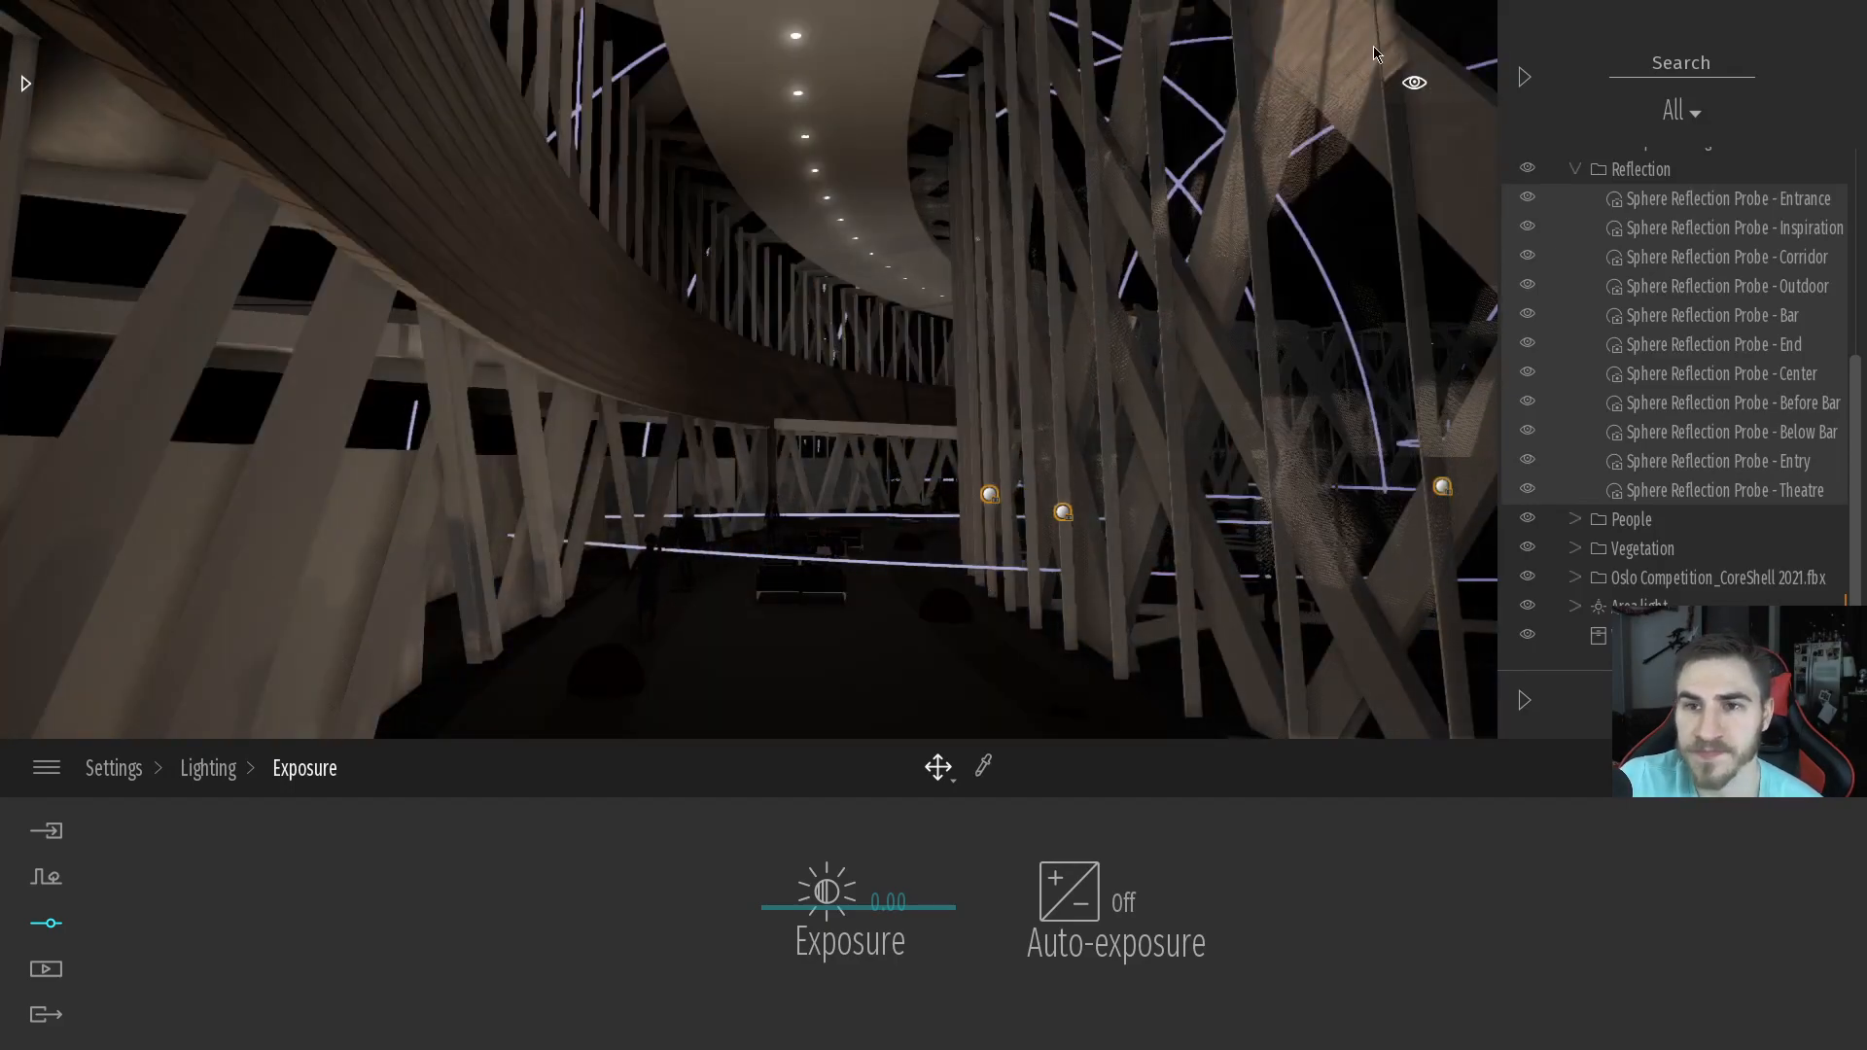
mouse_move(1413, 87)
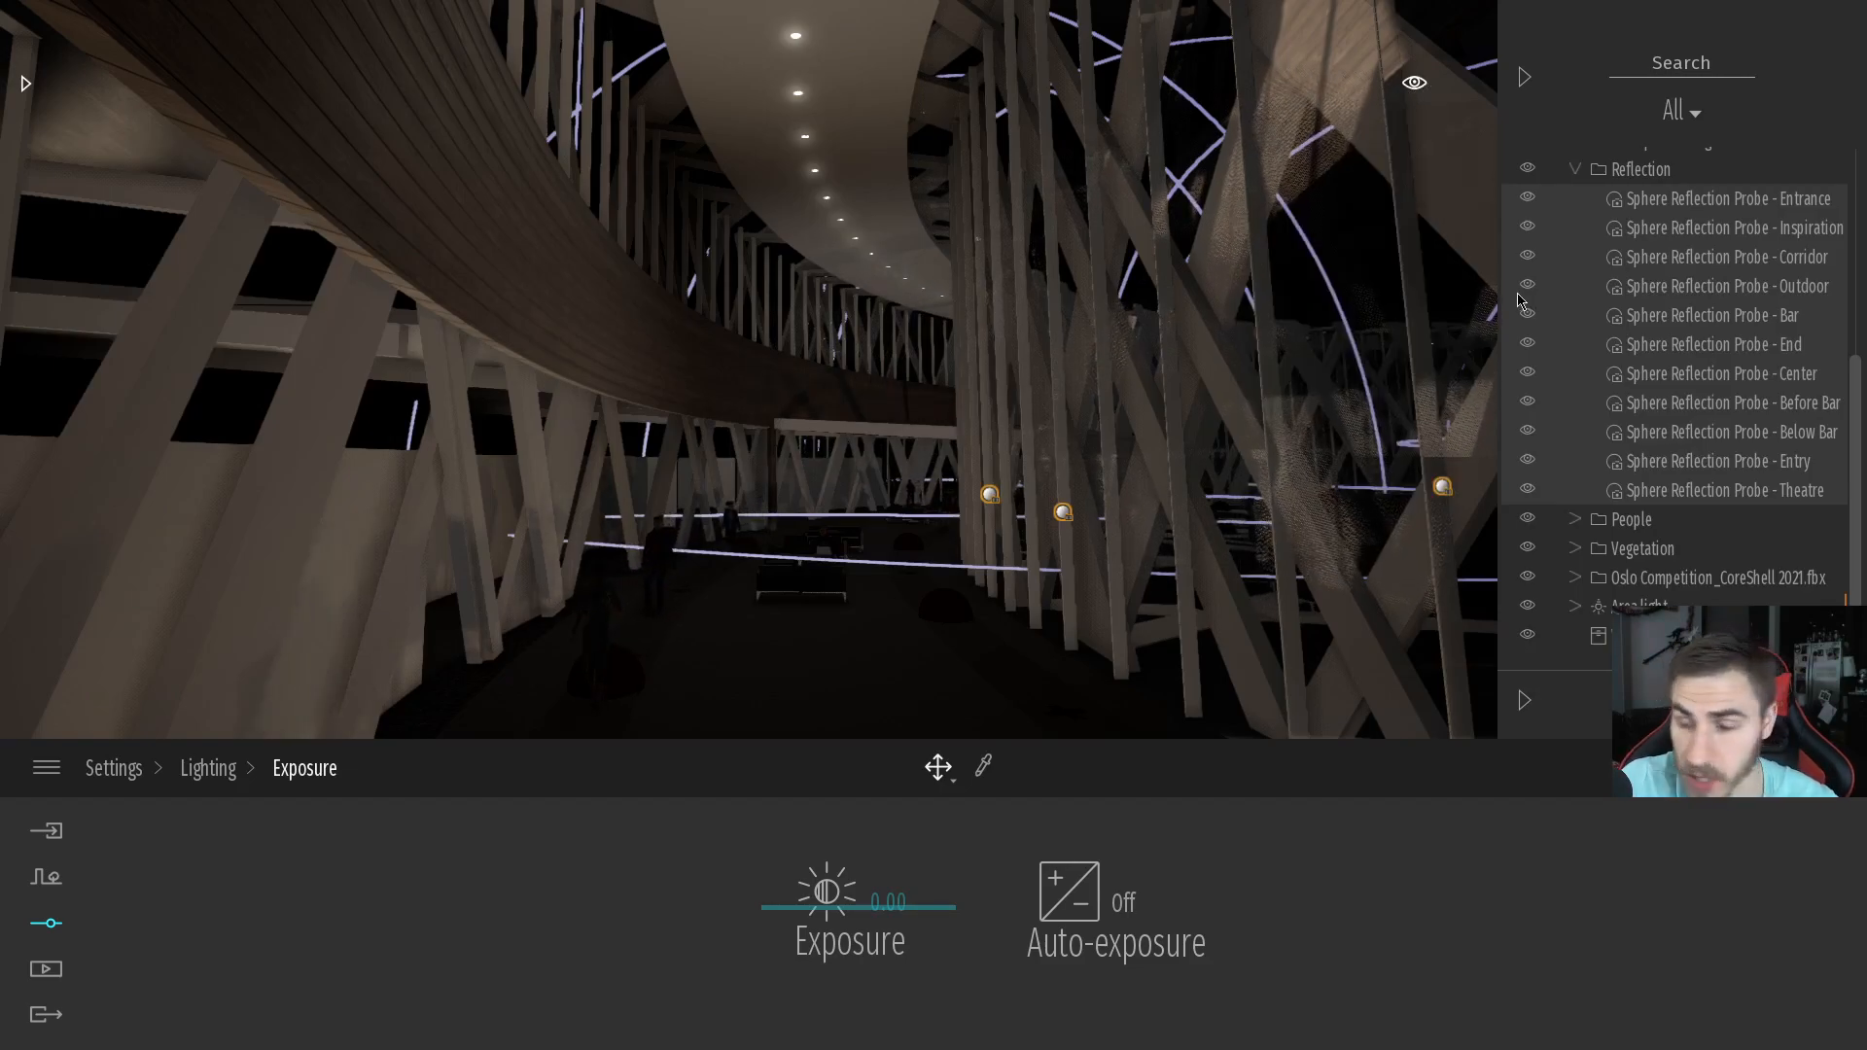
Select every sphere reflection probe from Entrance to Theatre and update them together for the night scene
left_click(1693, 199)
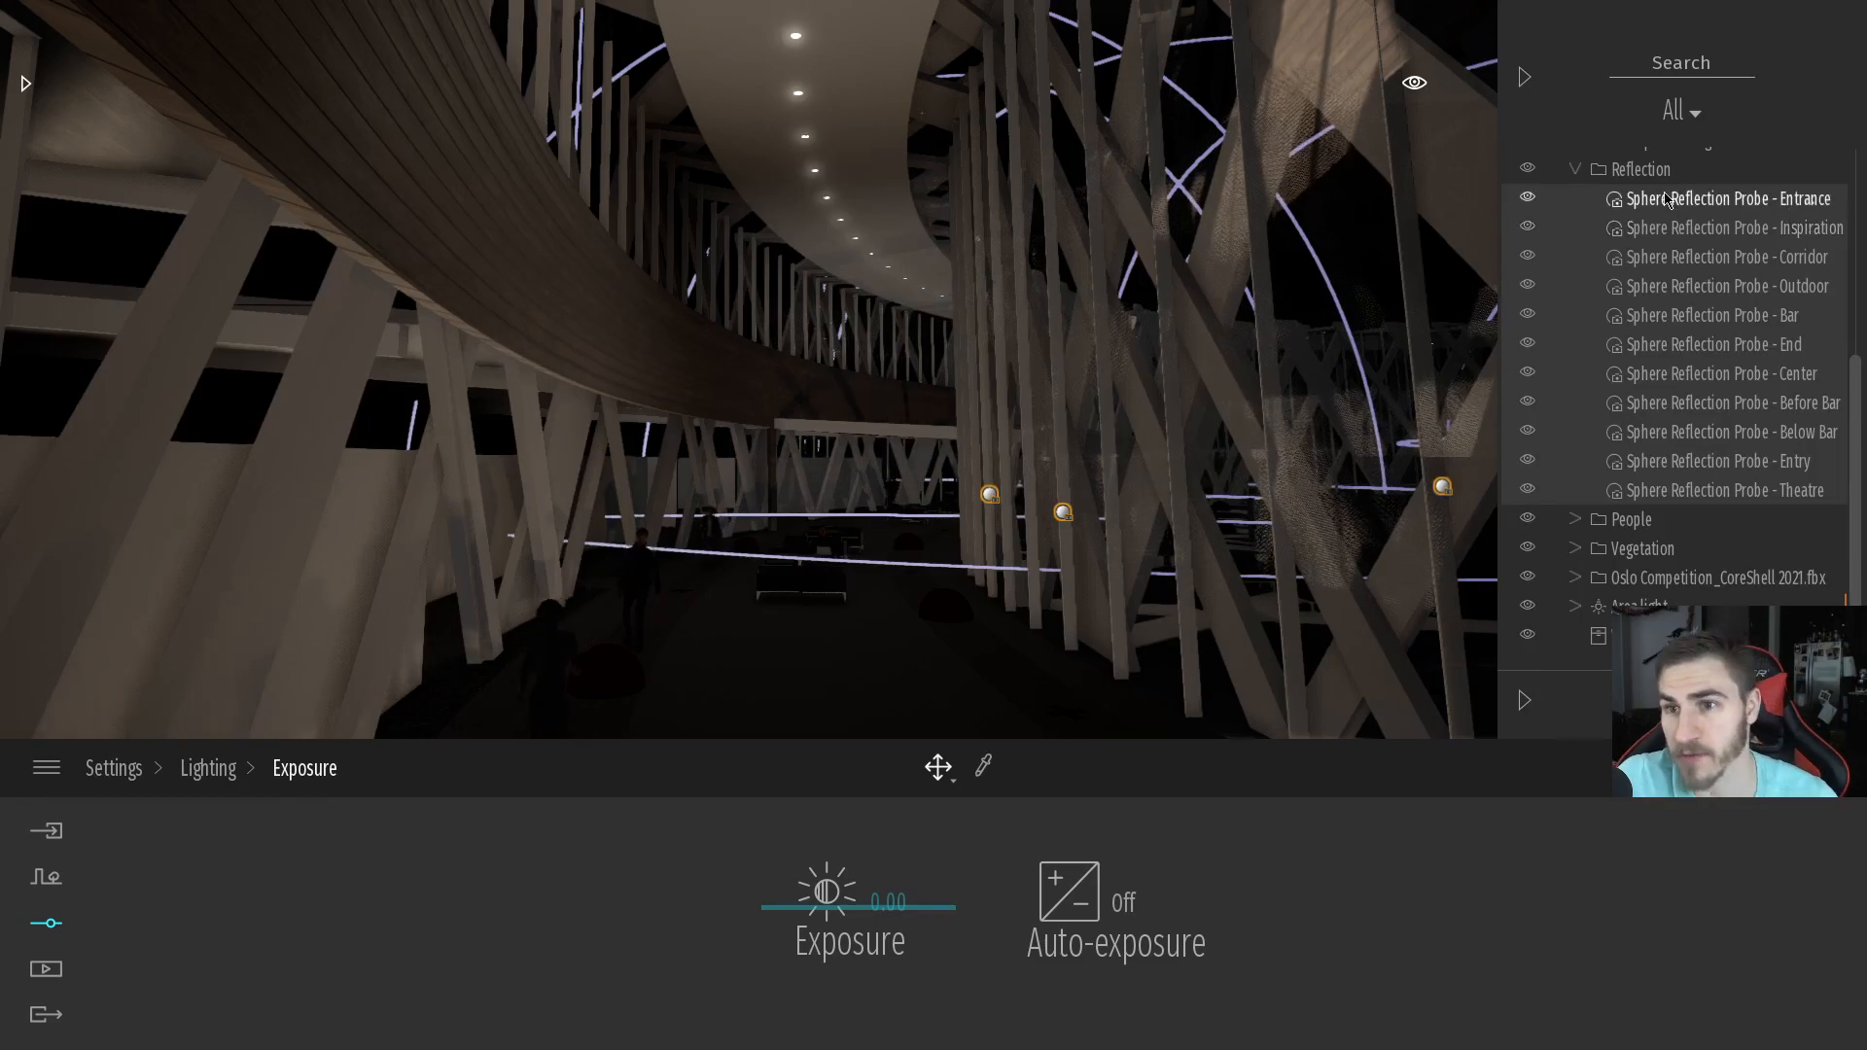
left_click(1673, 494, "shift")
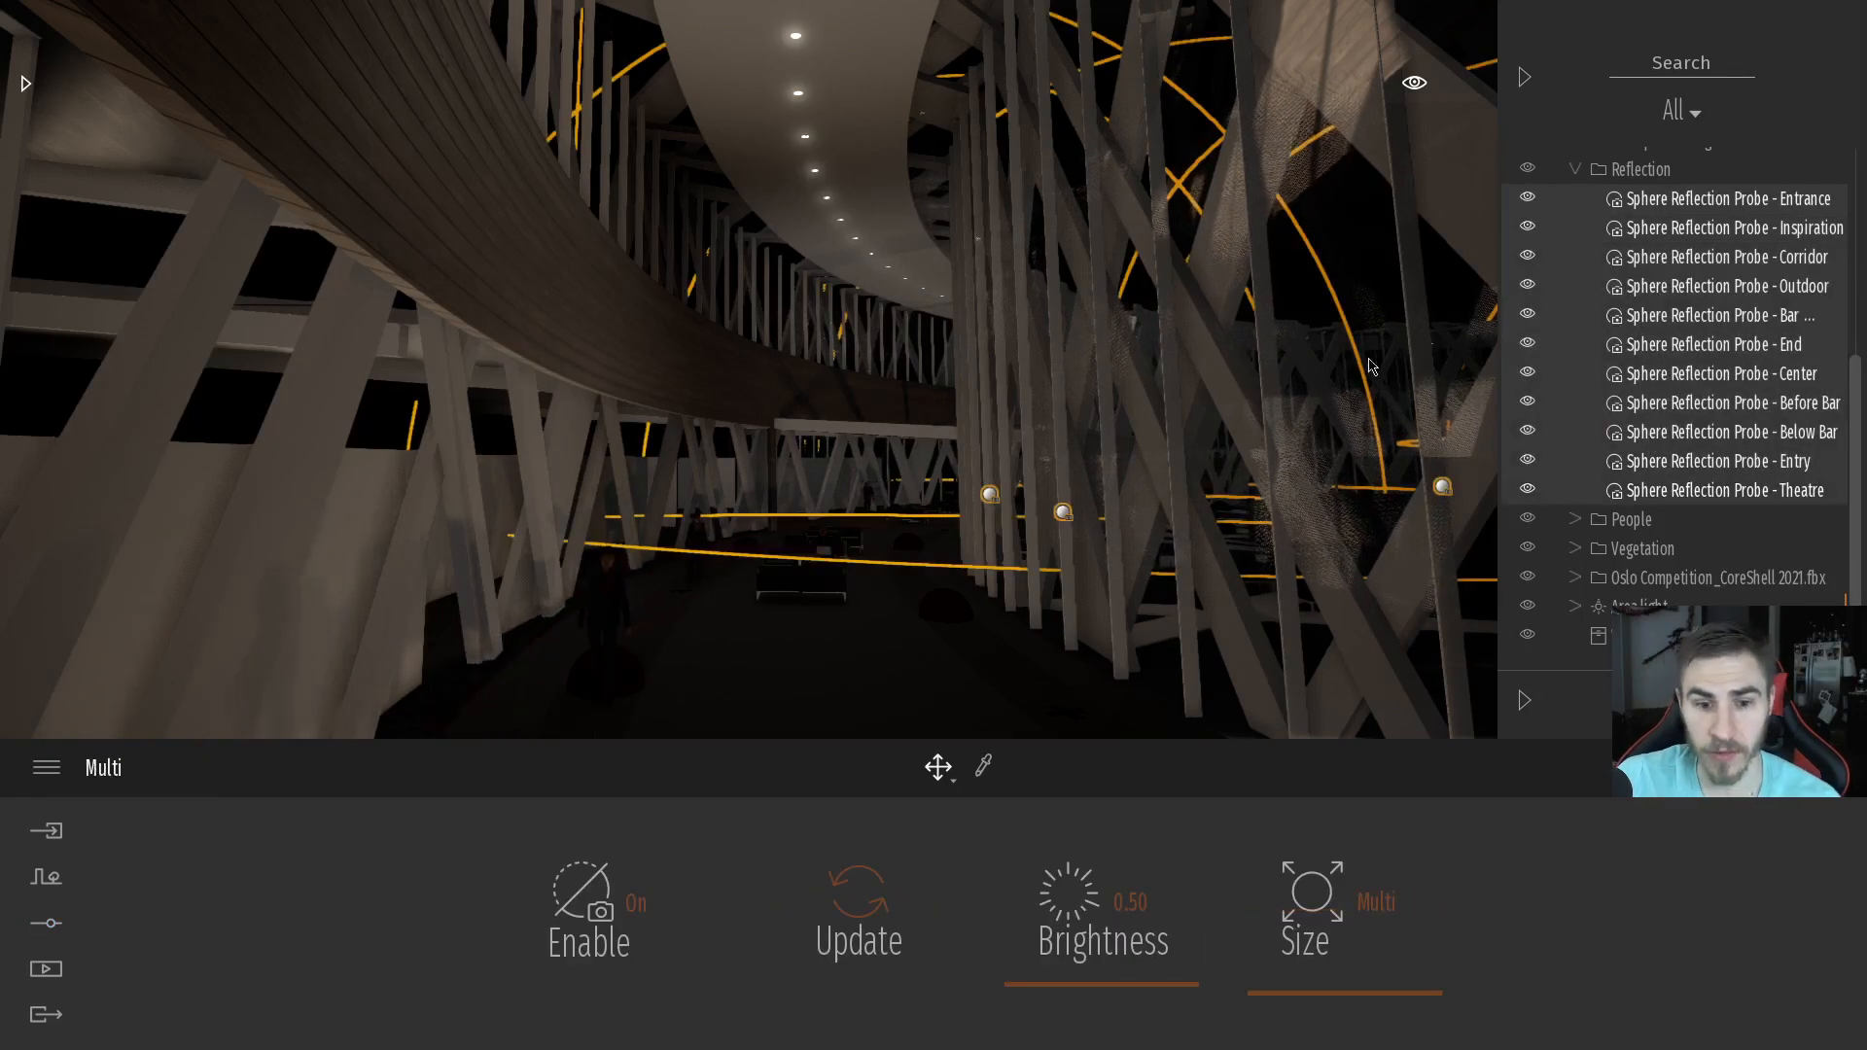
left_click(824, 924)
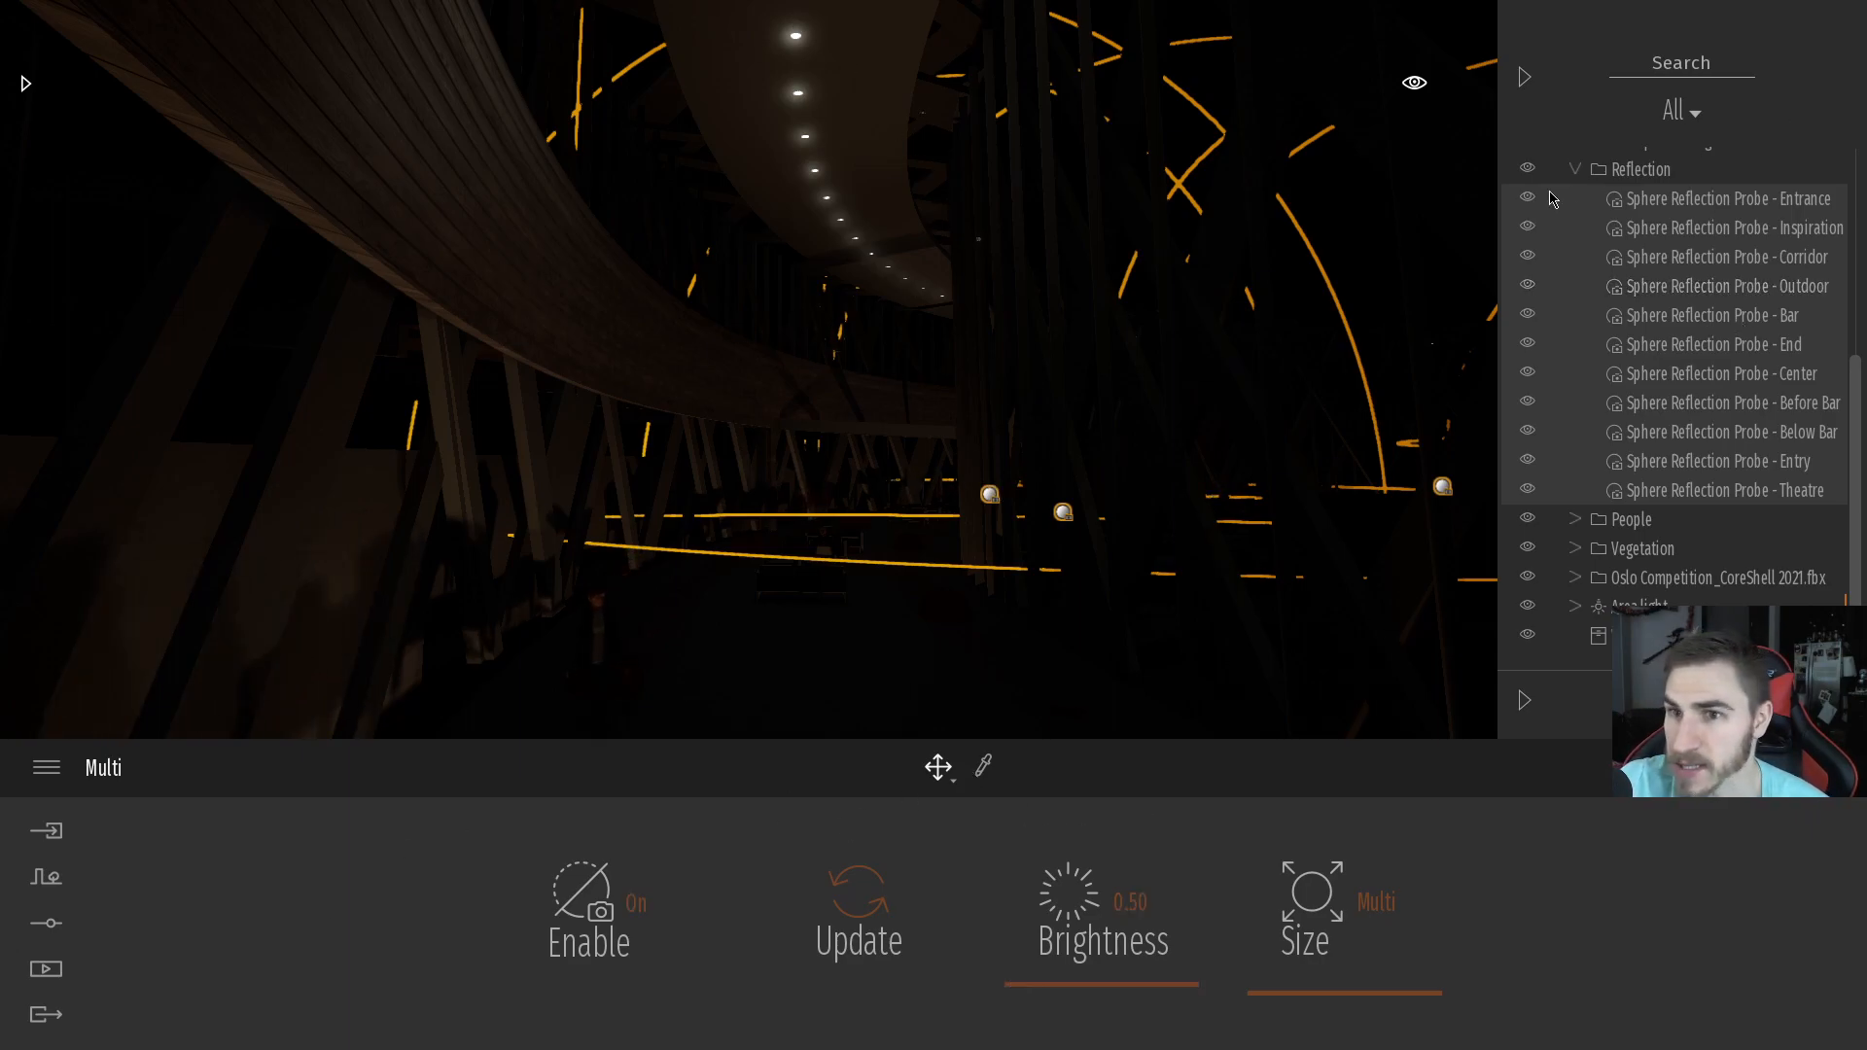
Try an exposure of 4.77 in the lighting settings, then set it back to 0
left_click(58, 933)
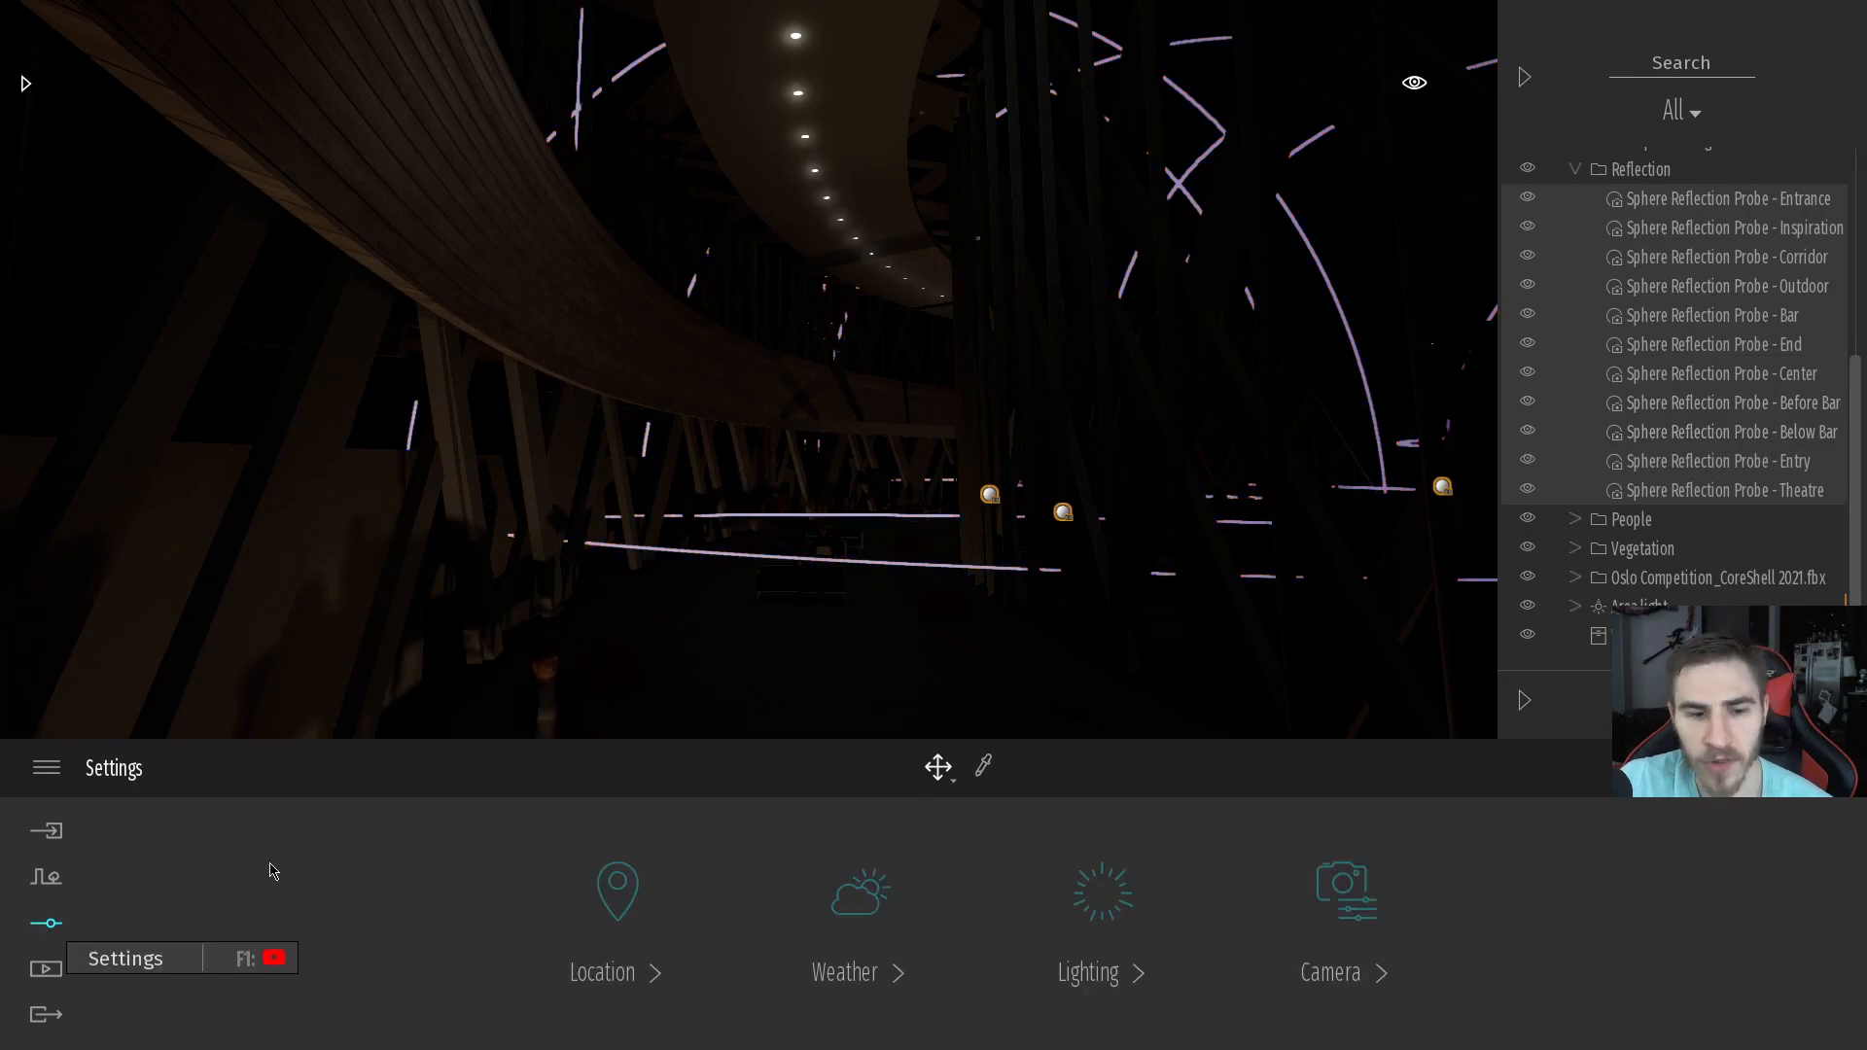
left_click(1105, 922)
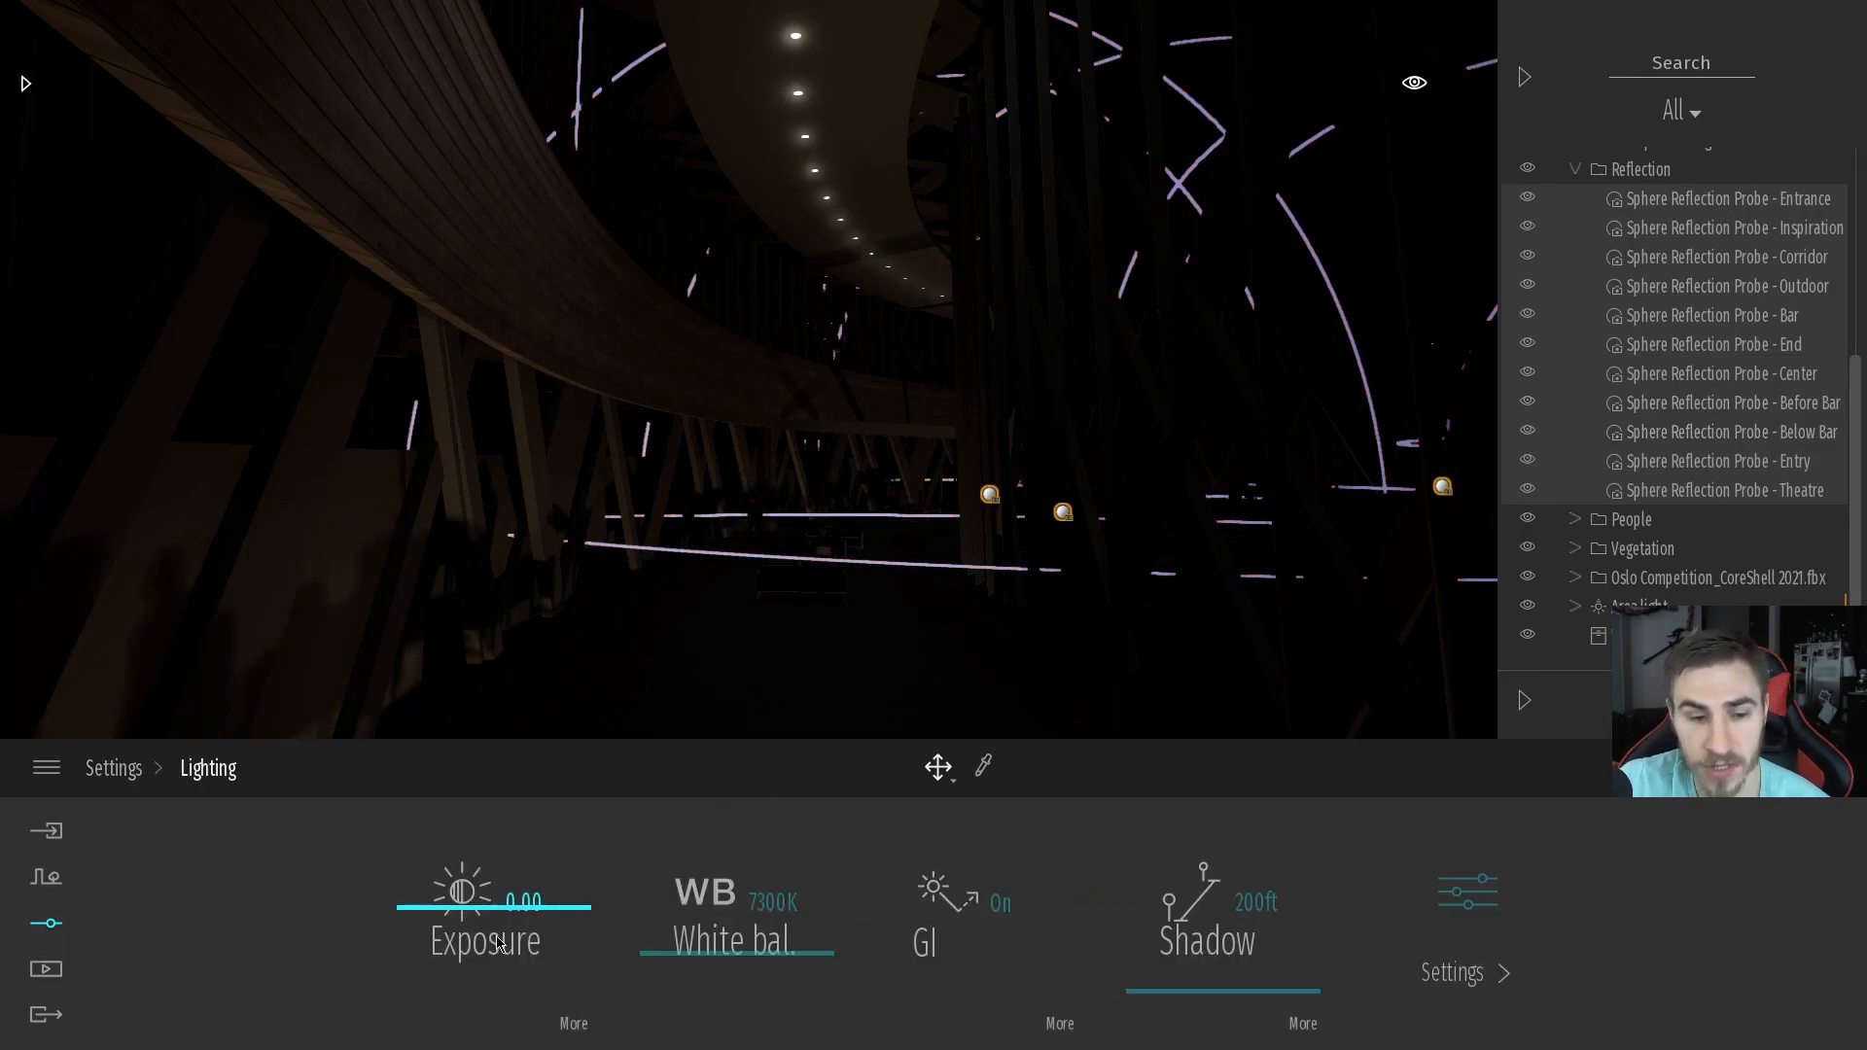
left_click_drag(467, 918, 474, 887)
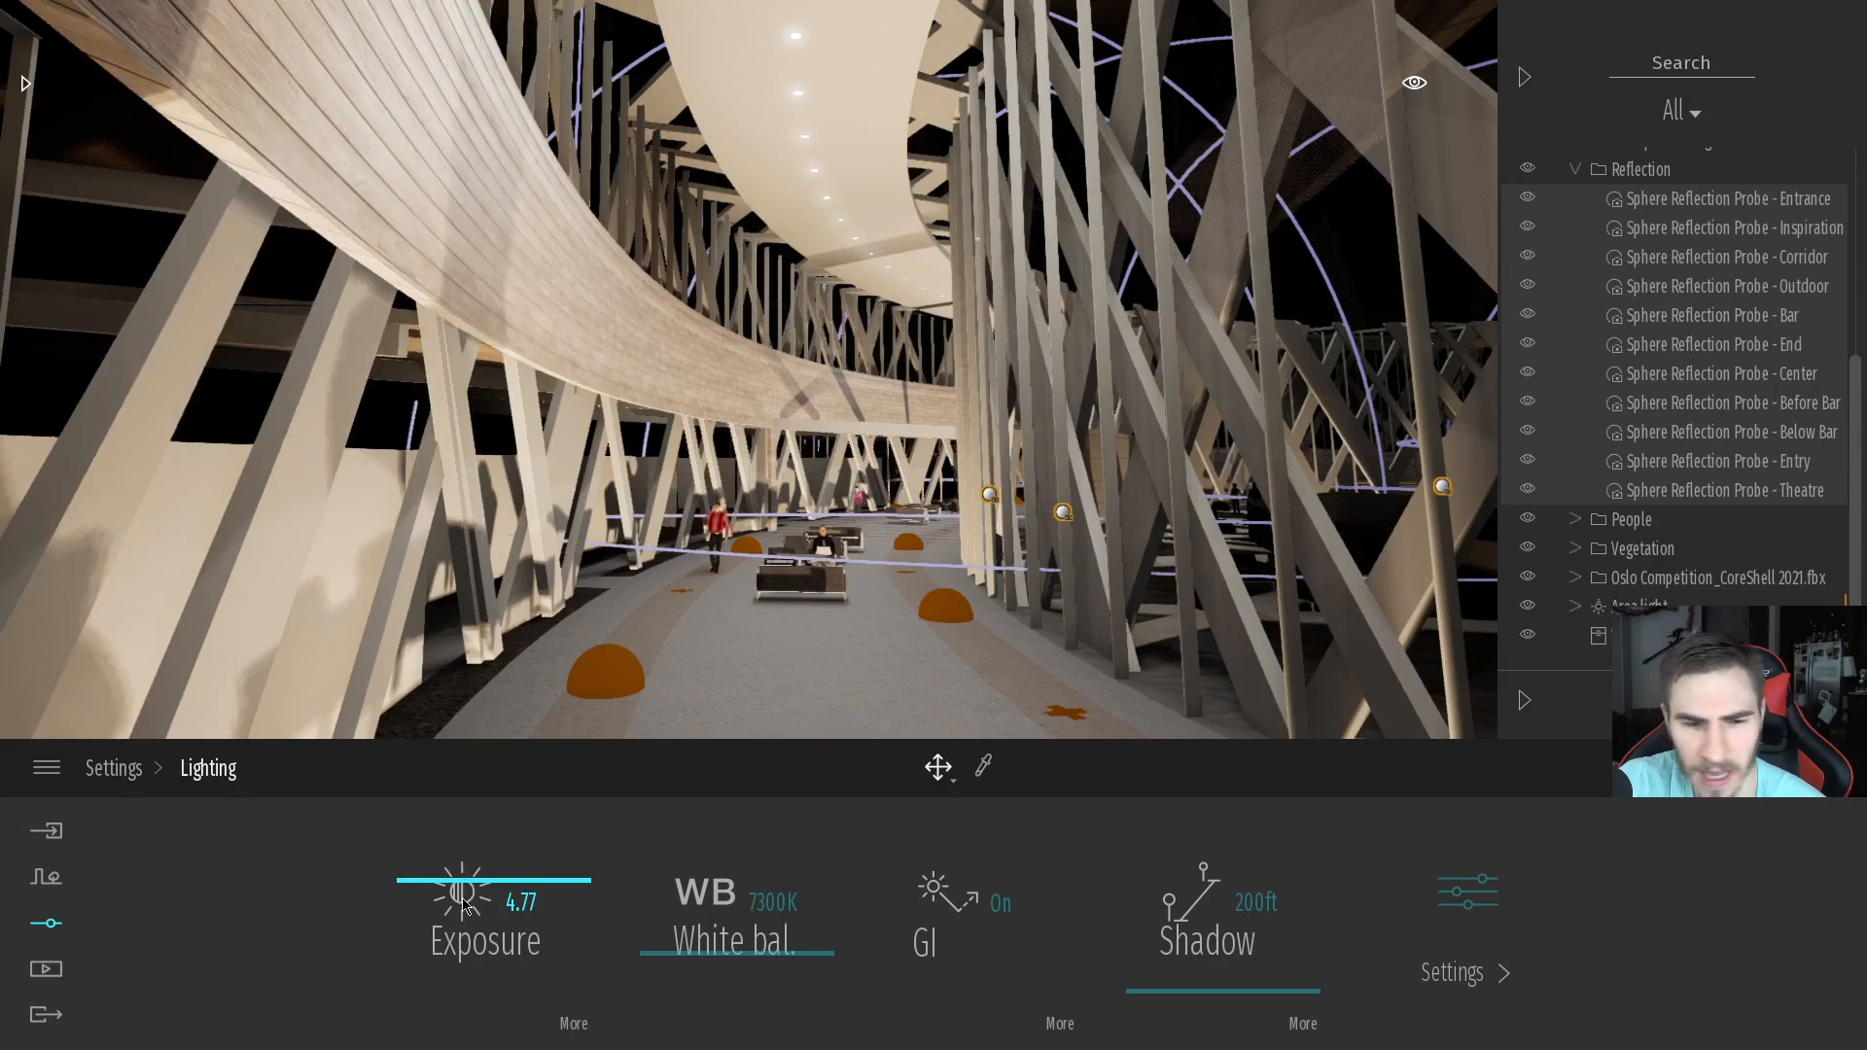
double_click(528, 900)
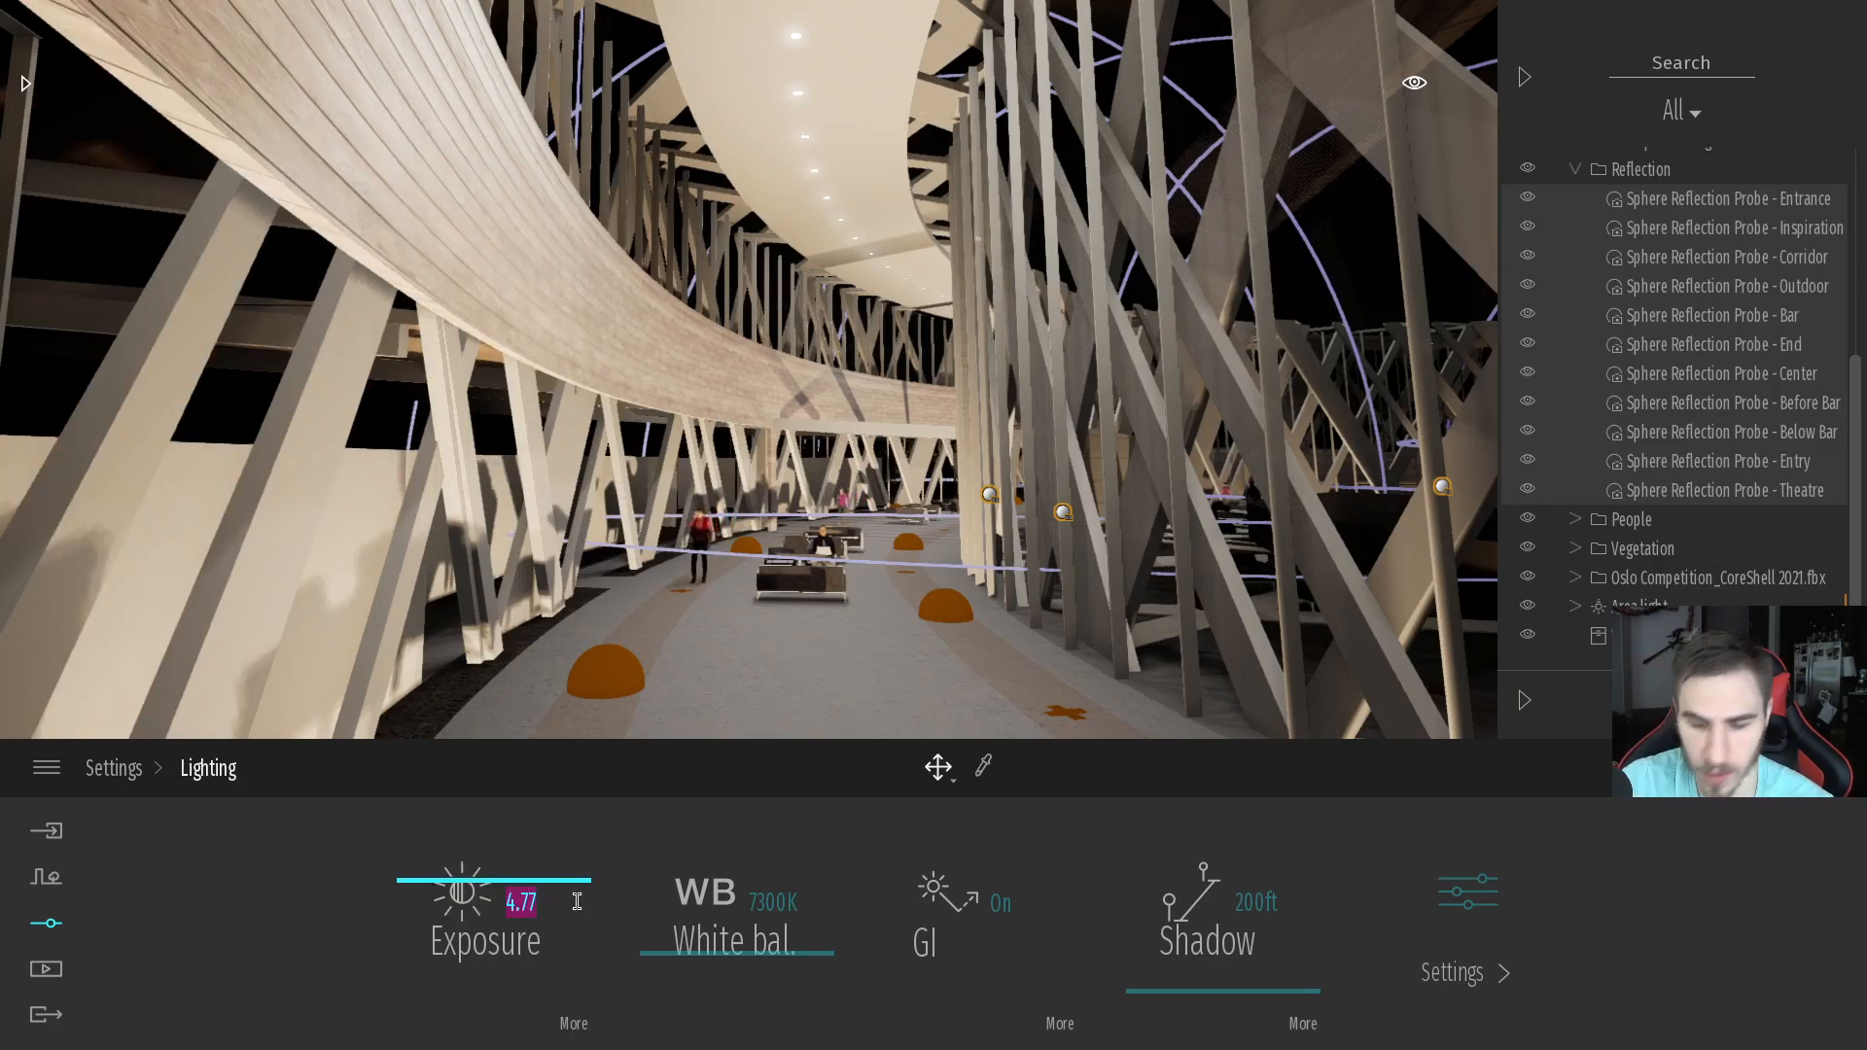
type("0")
key("Return")
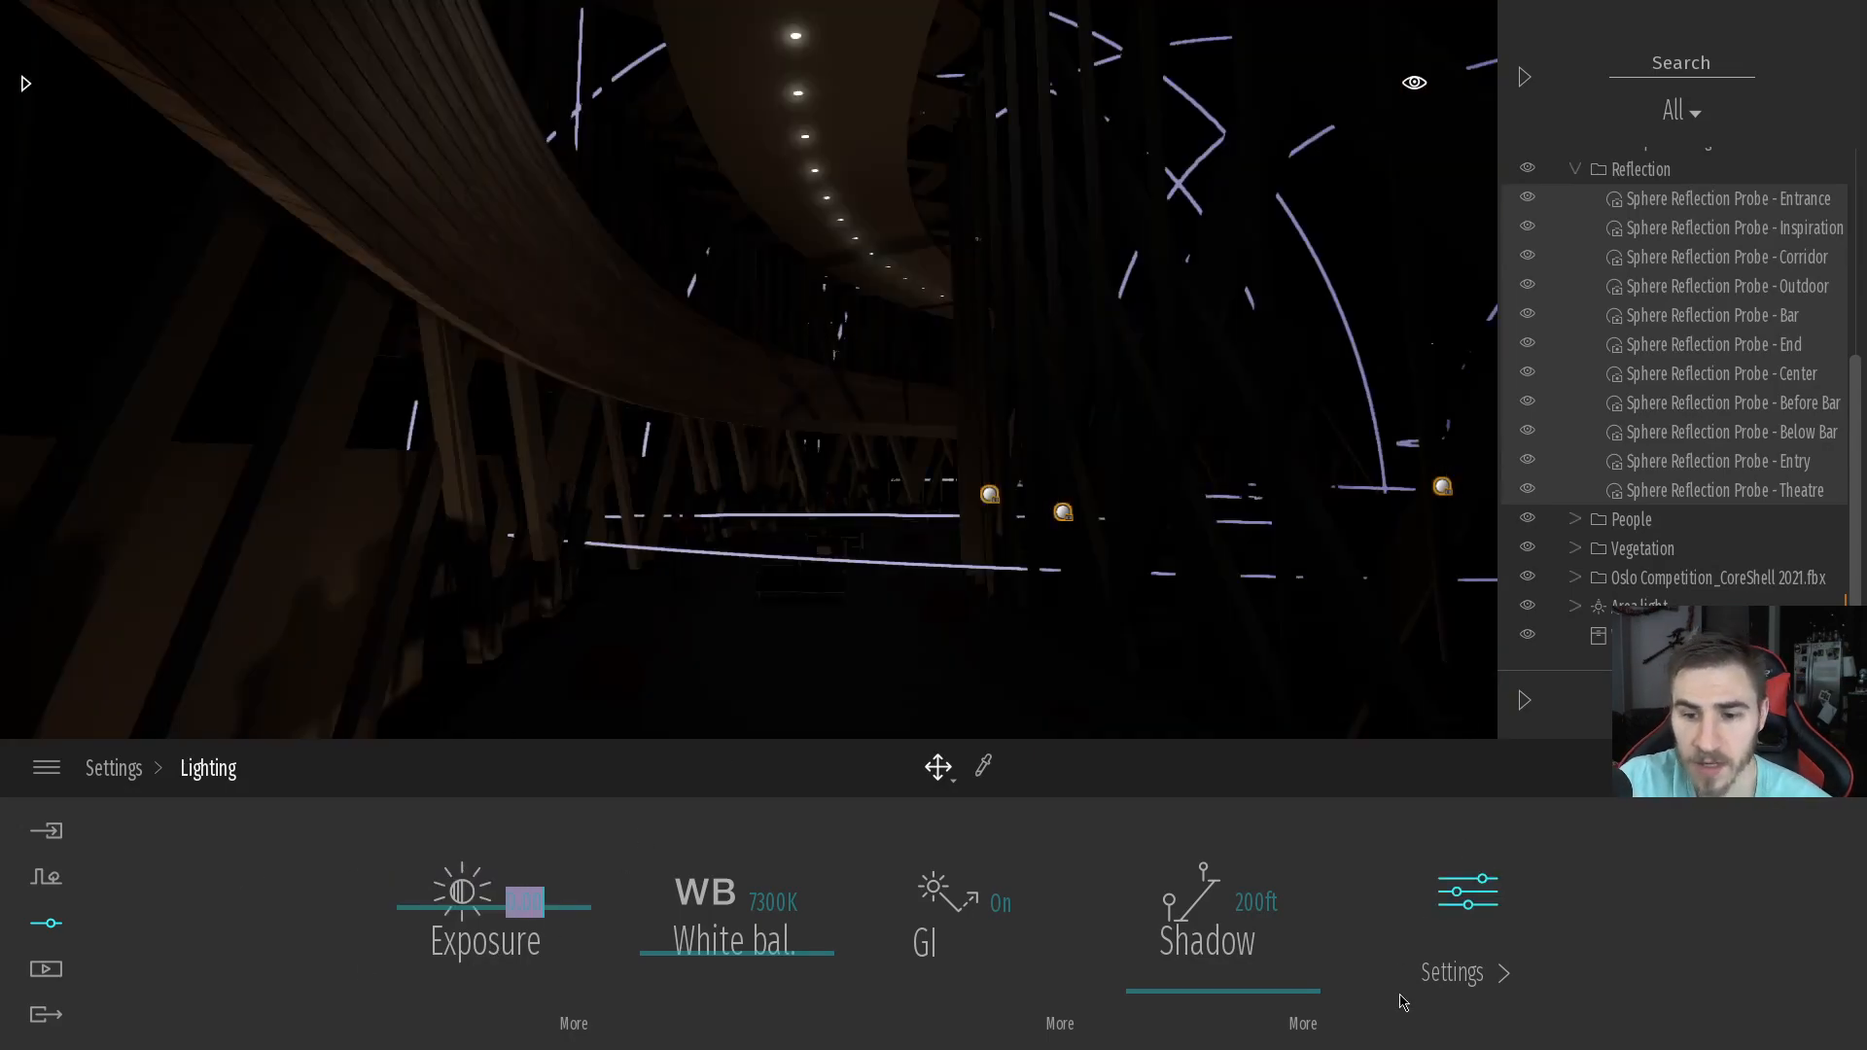
Try a stars intensity of 0.77 in the detailed lighting settings, restore it to 0.85, and return to the main settings
left_click(1454, 972)
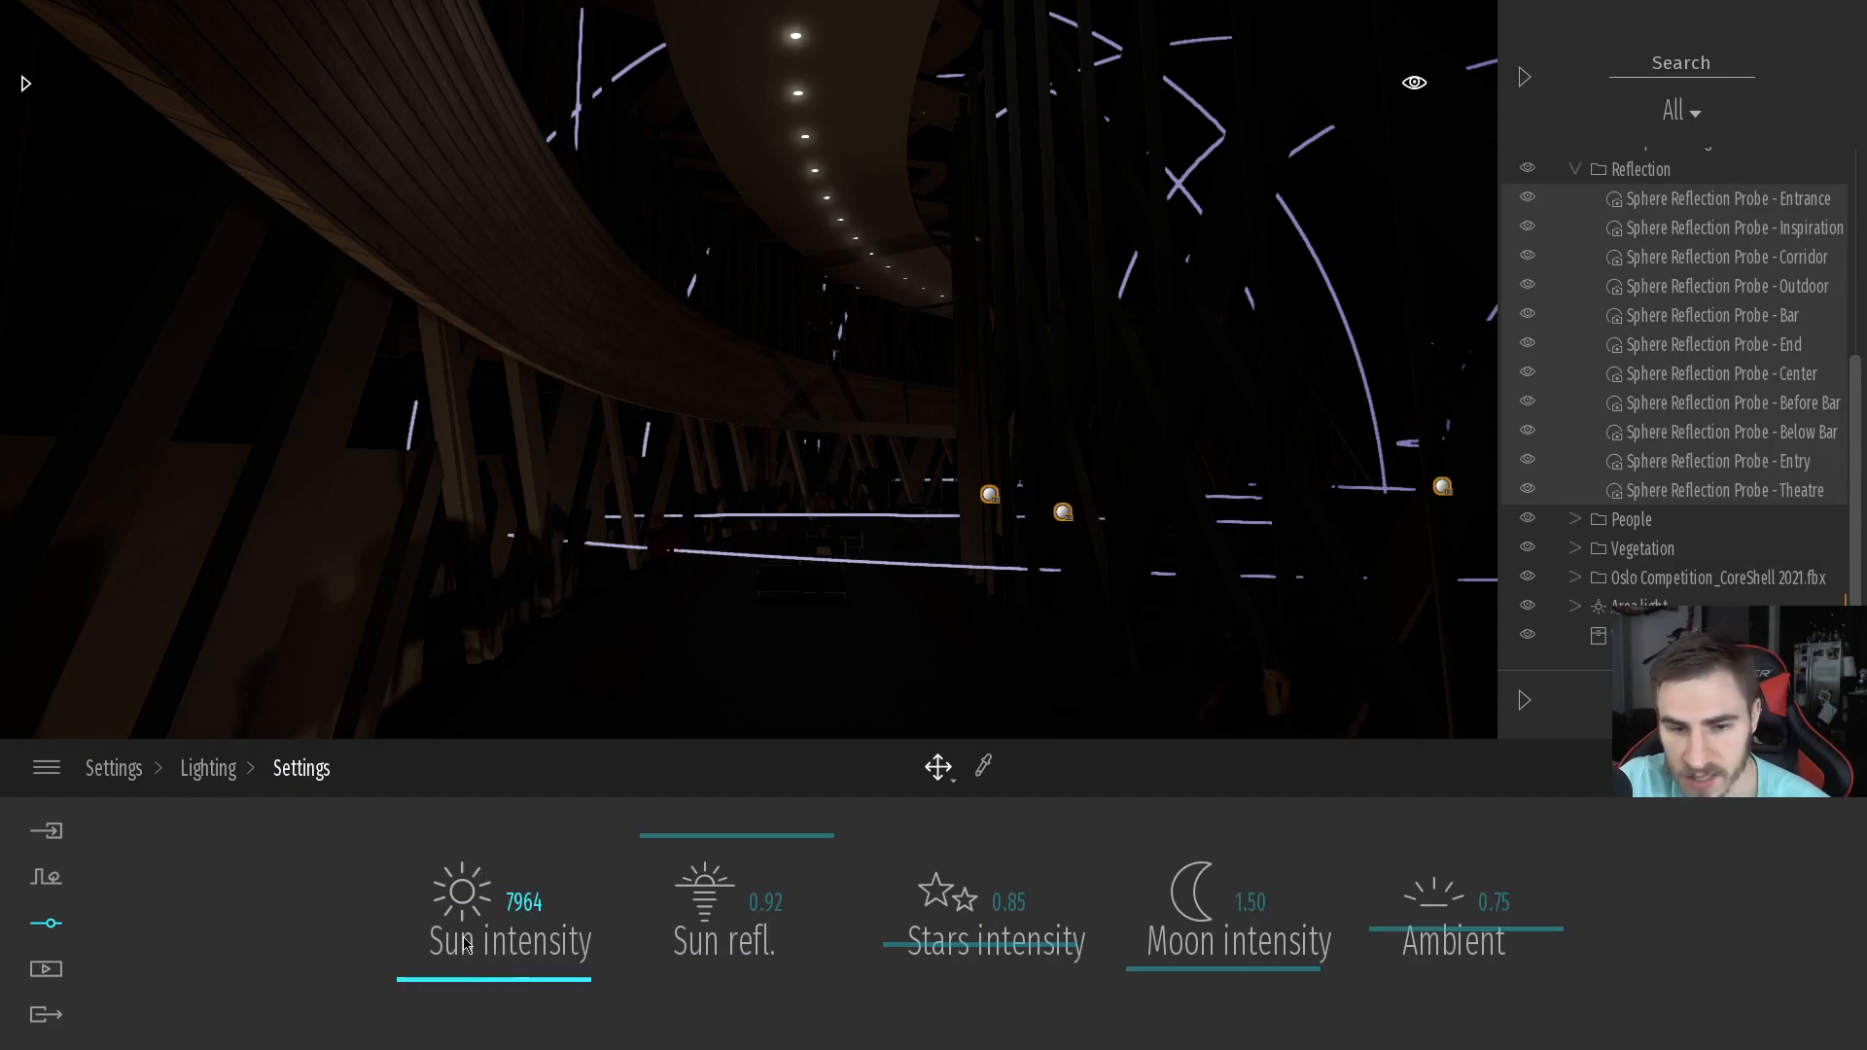
left_click_drag(961, 955, 992, 914)
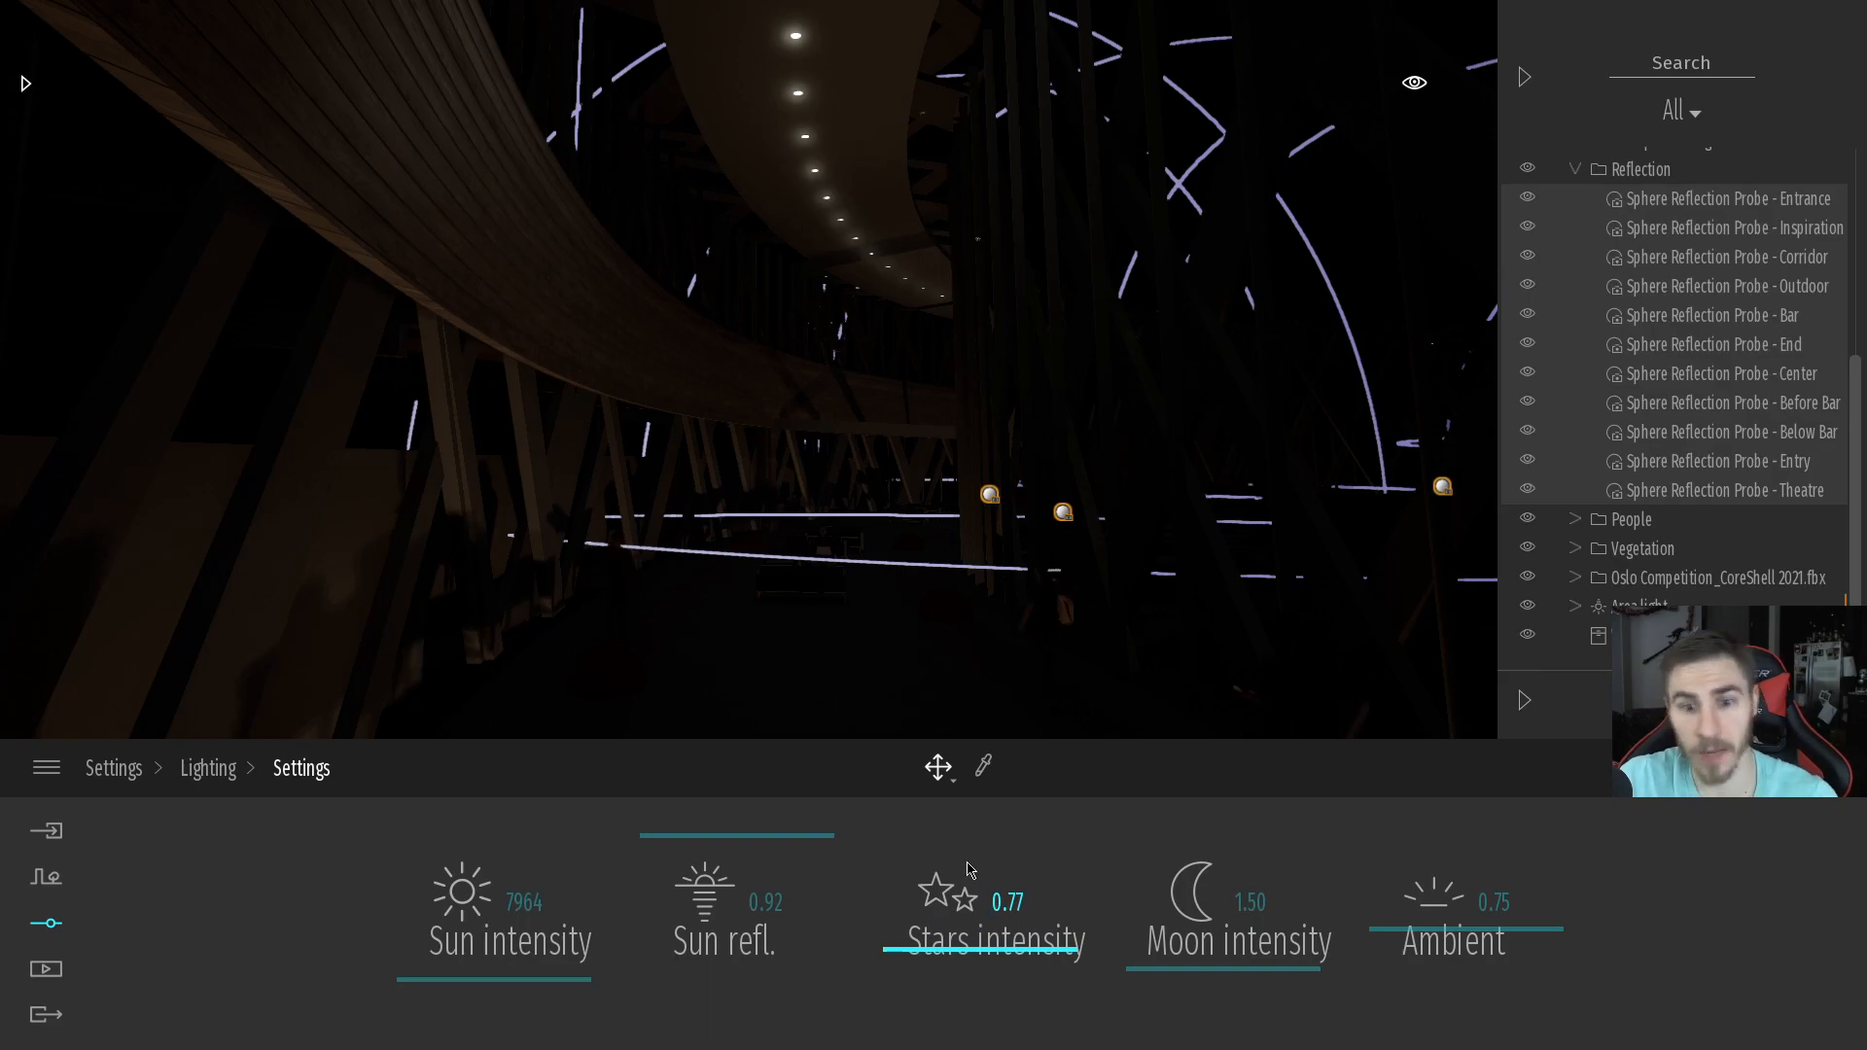
left_click_drag(1381, 968, 1443, 896)
key("ctrl+z")
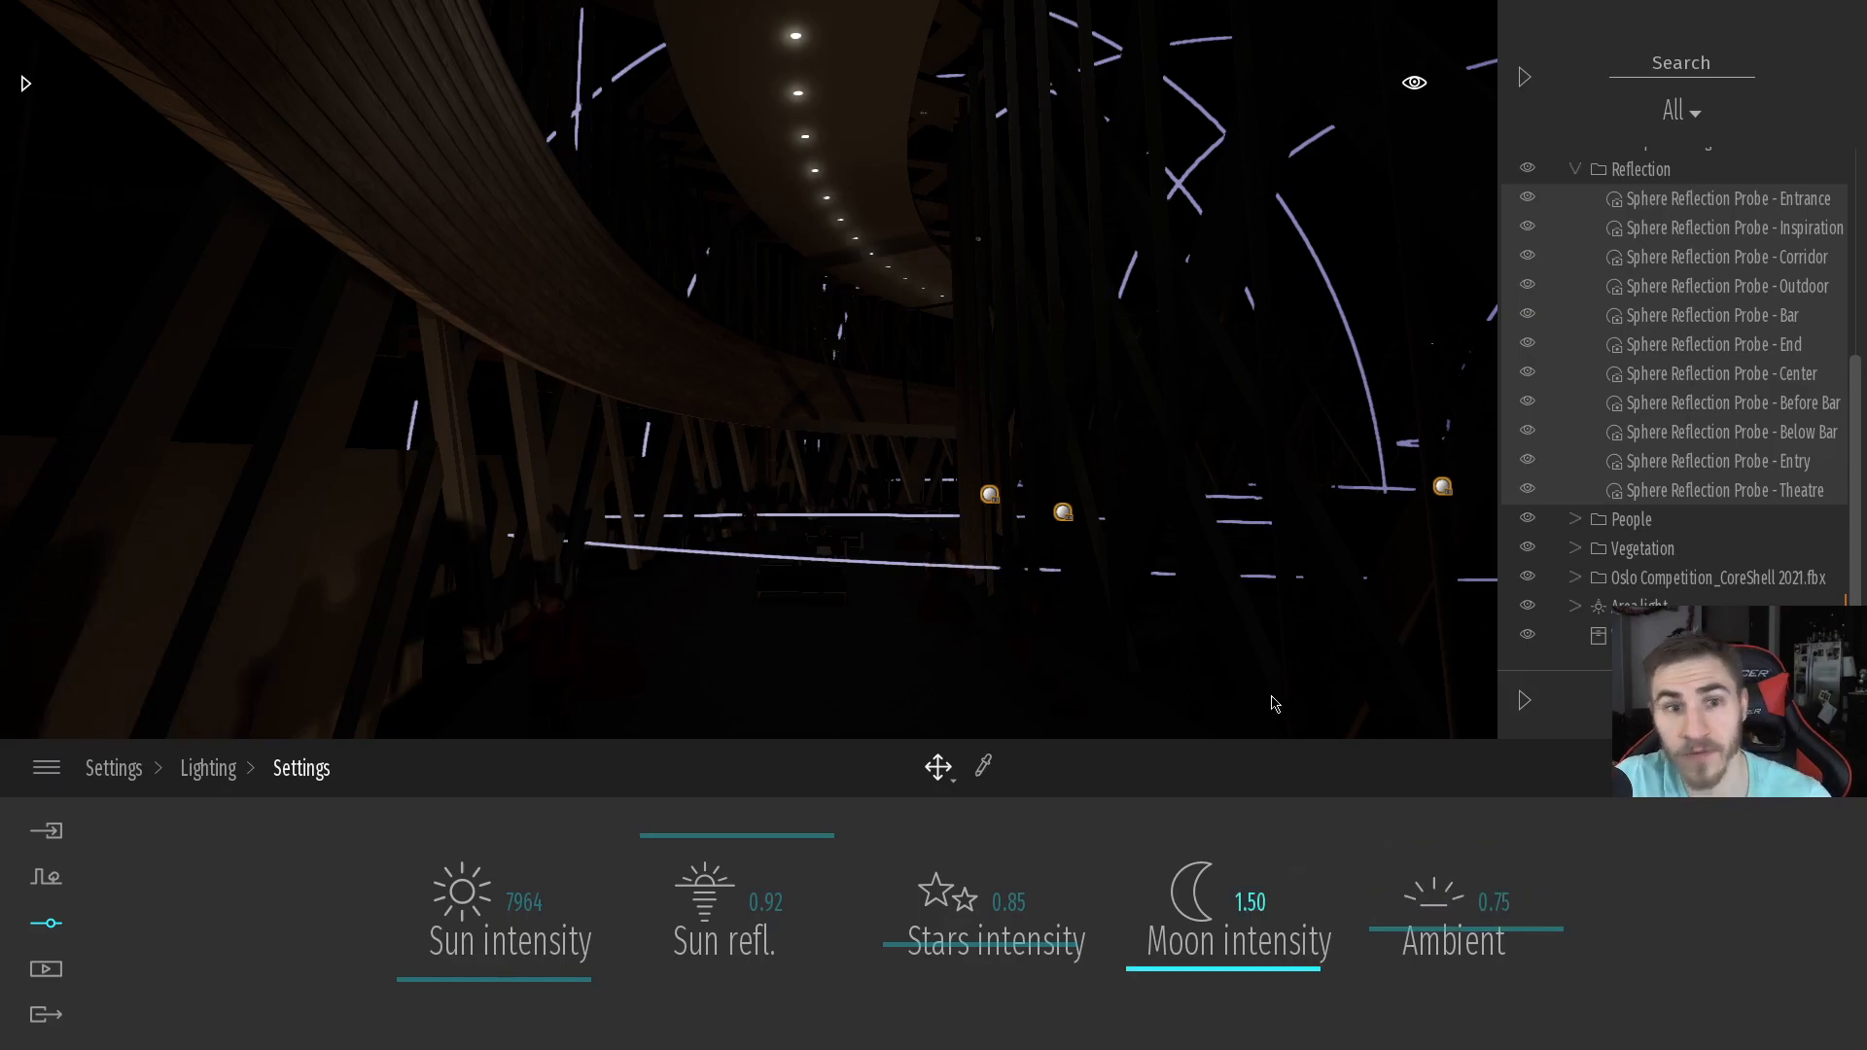
left_click(208, 770)
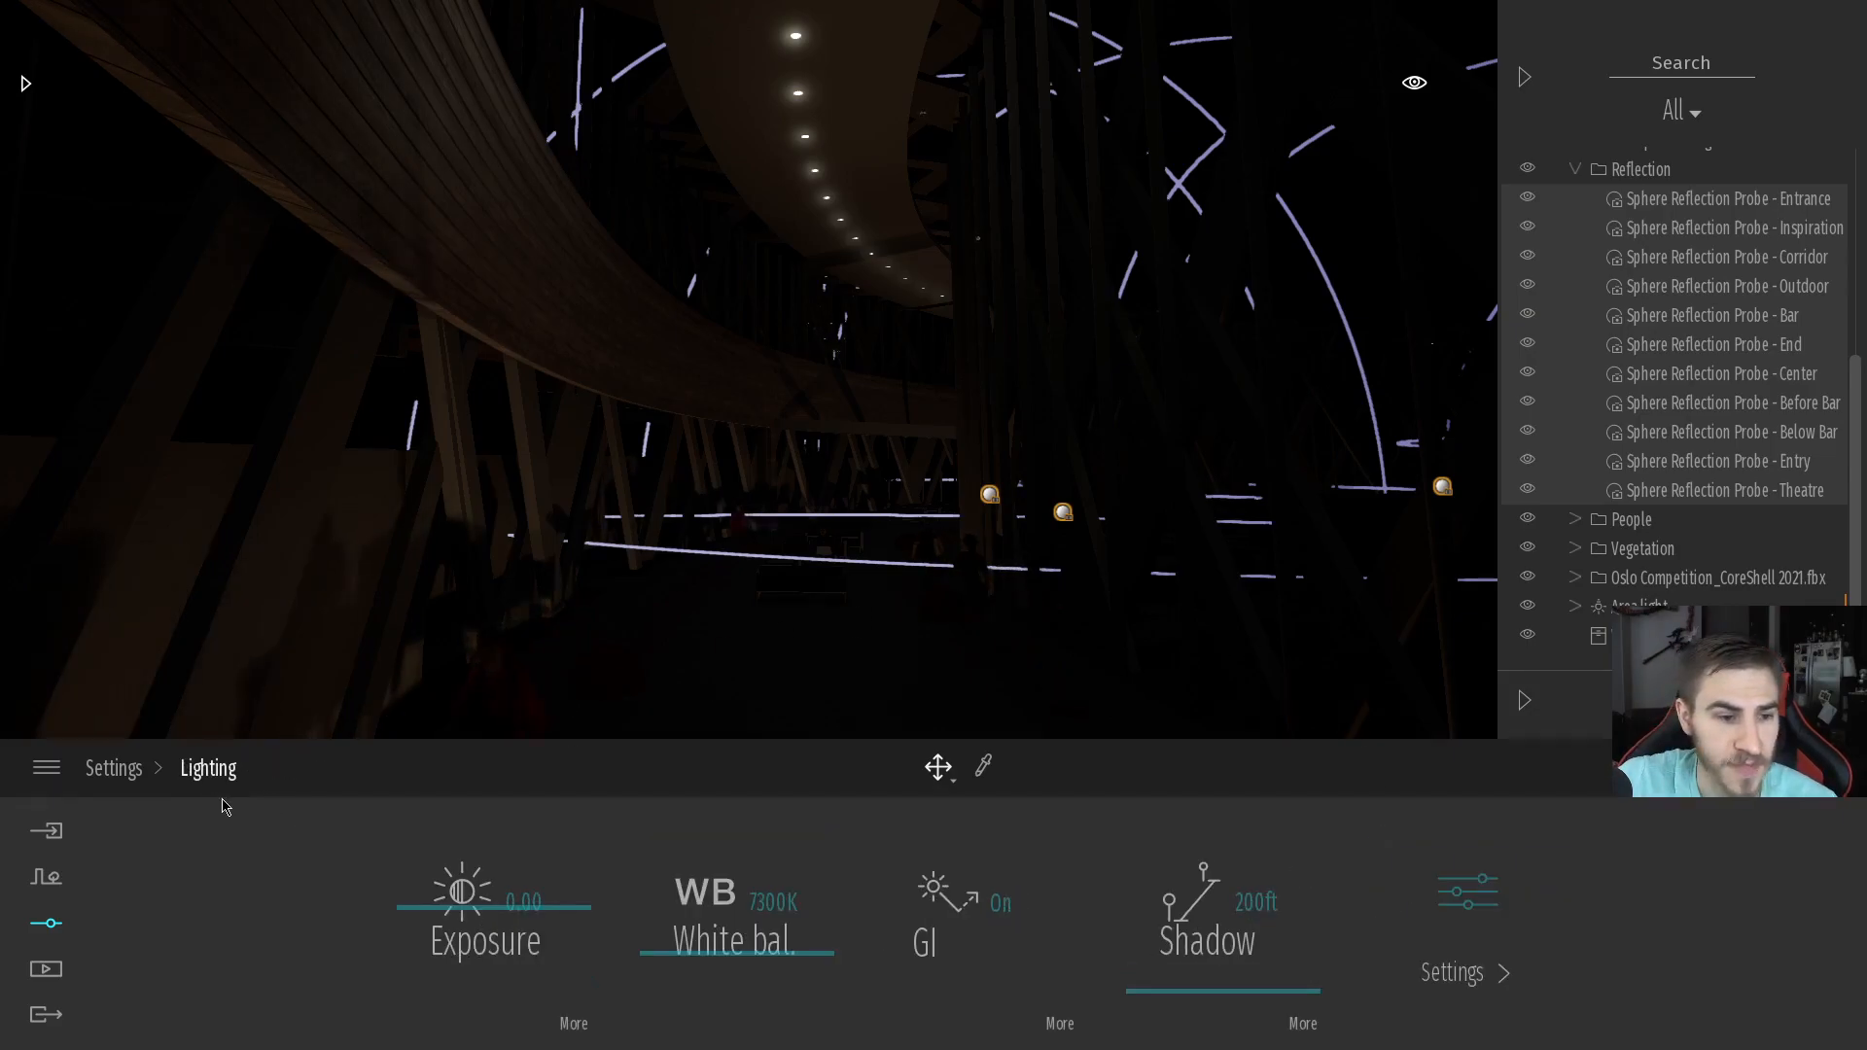
left_click(109, 769)
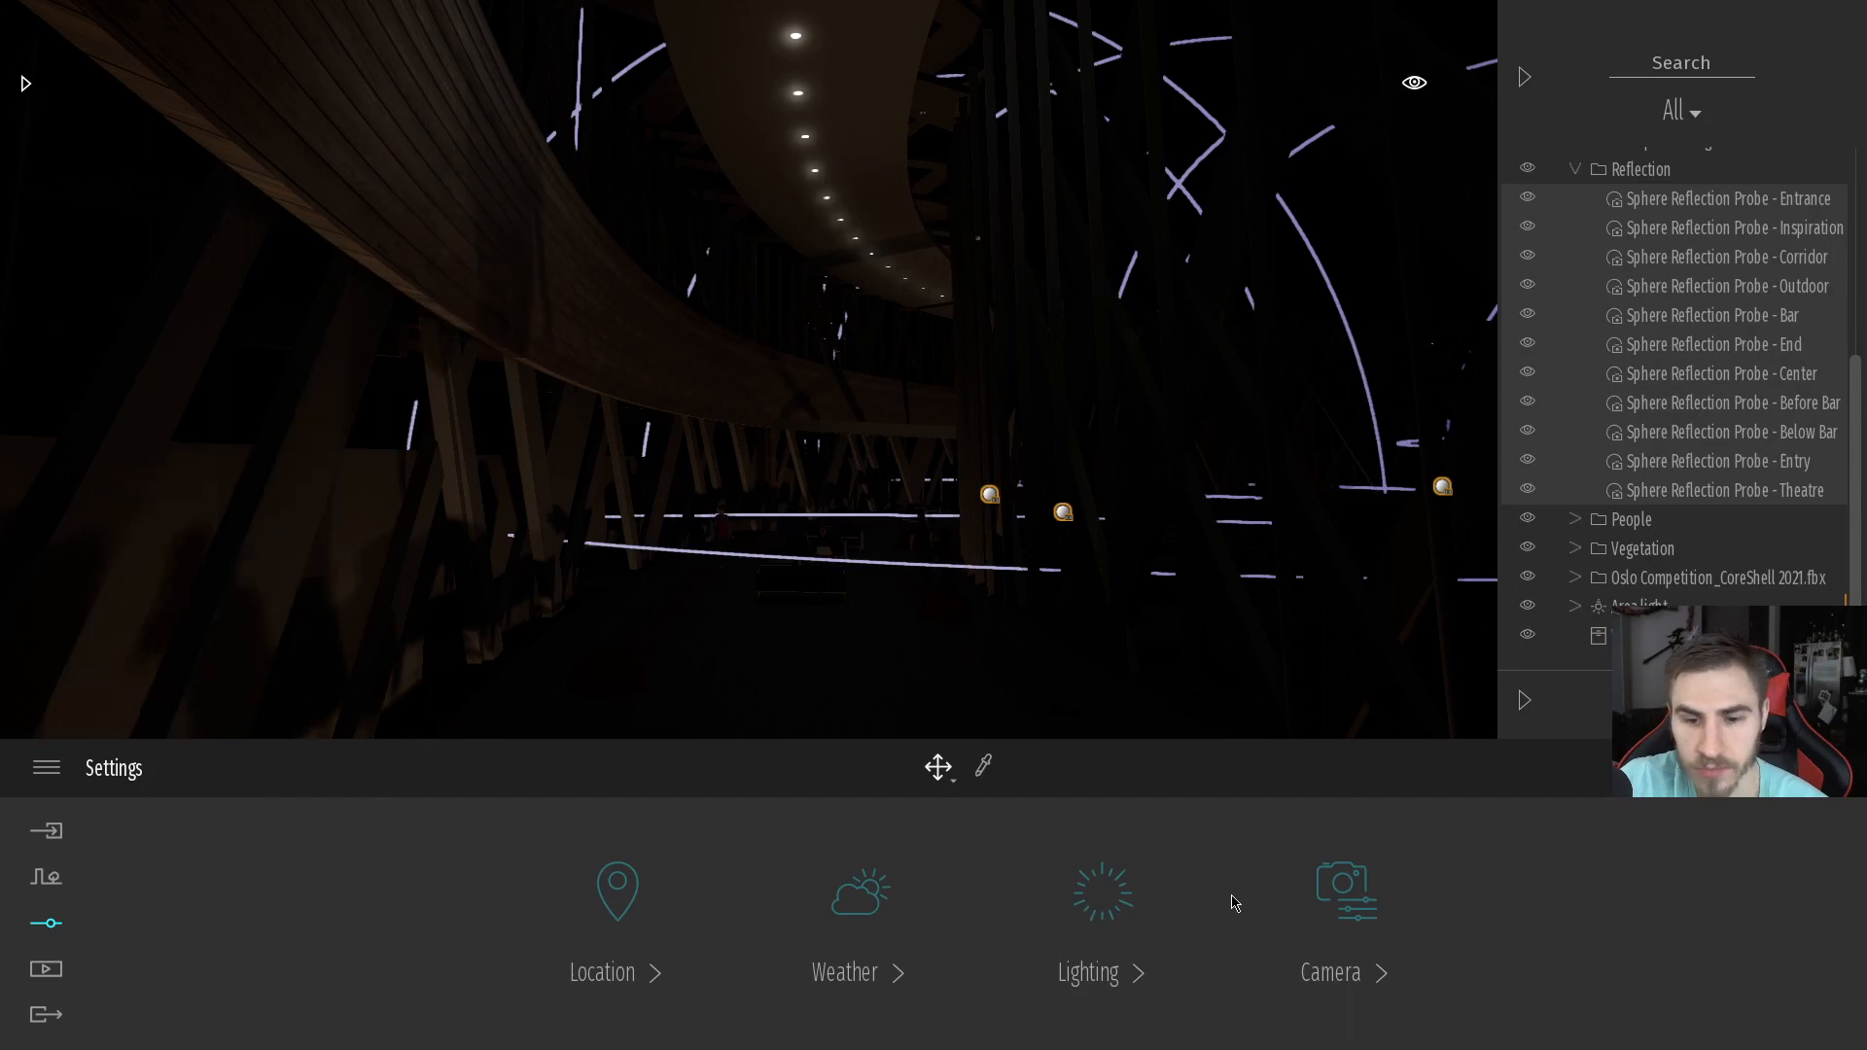
Turn auto-exposure on in the lighting exposure settings and select every sphere reflection probe from Entrance to Theatre
left_click(1080, 881)
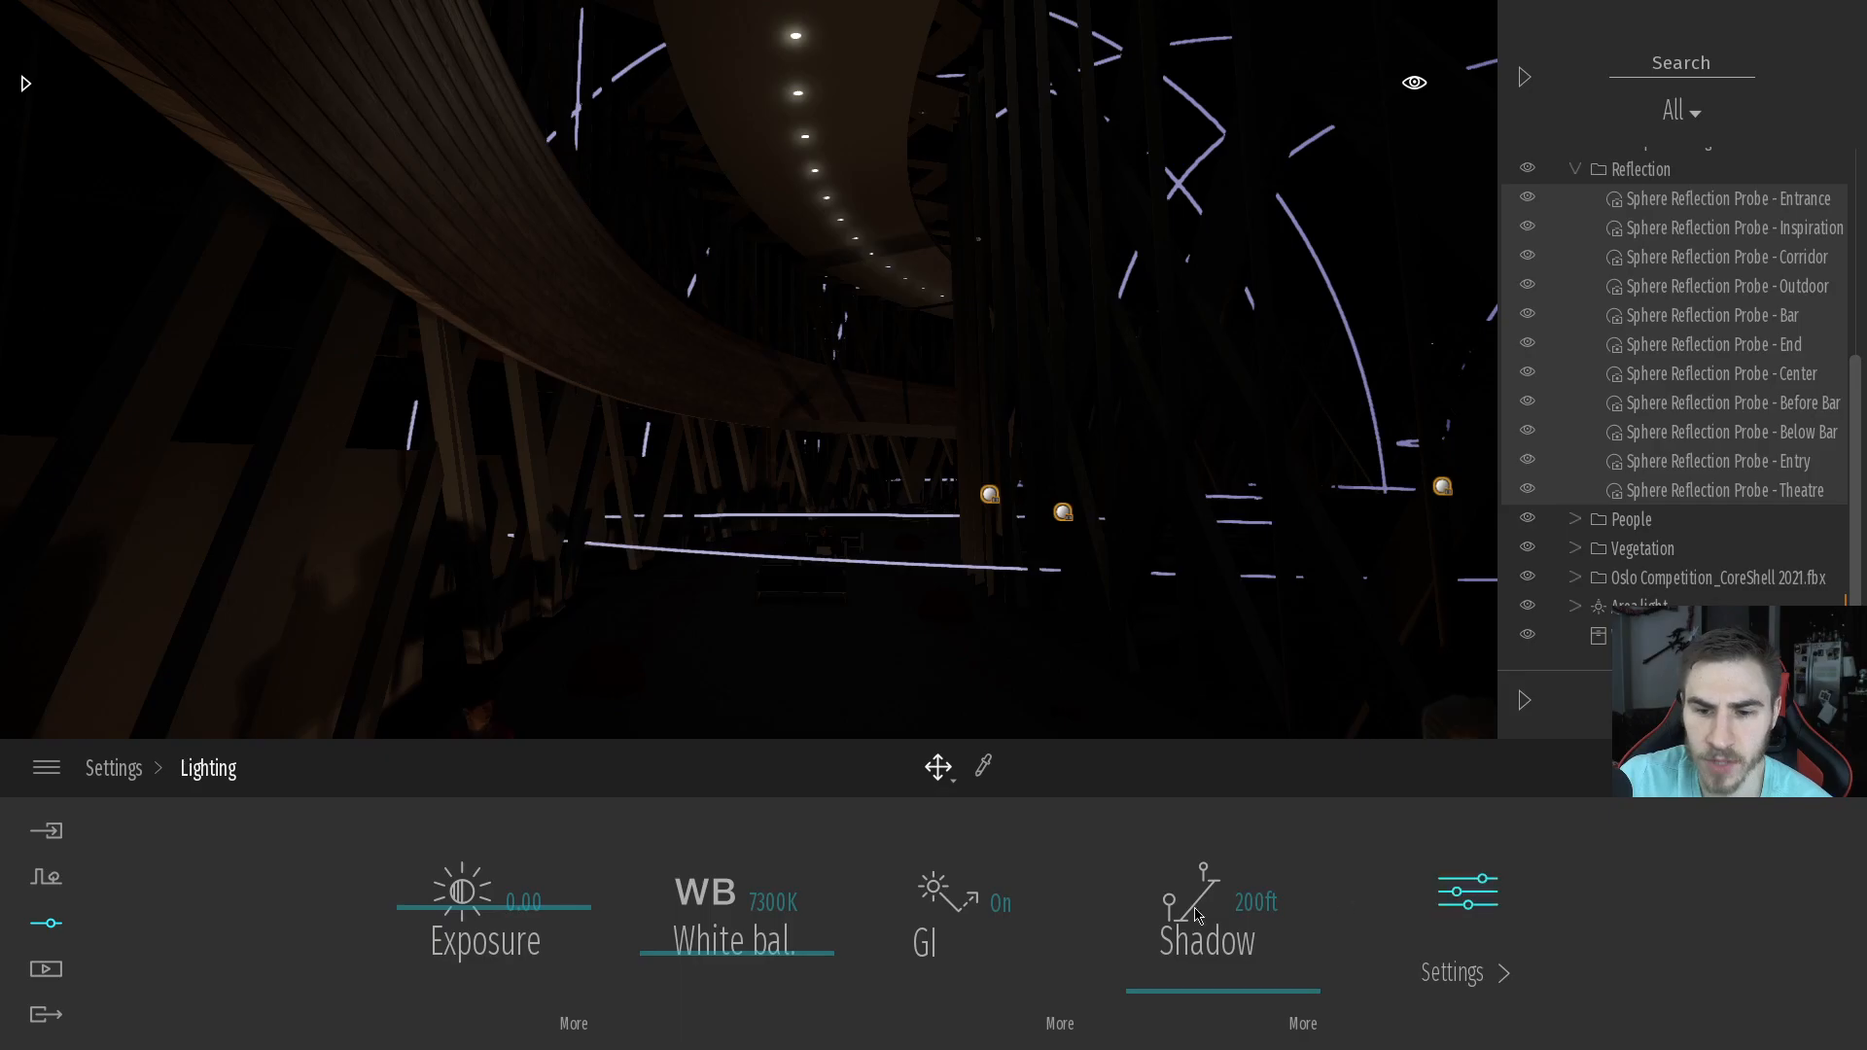
left_click(1468, 895)
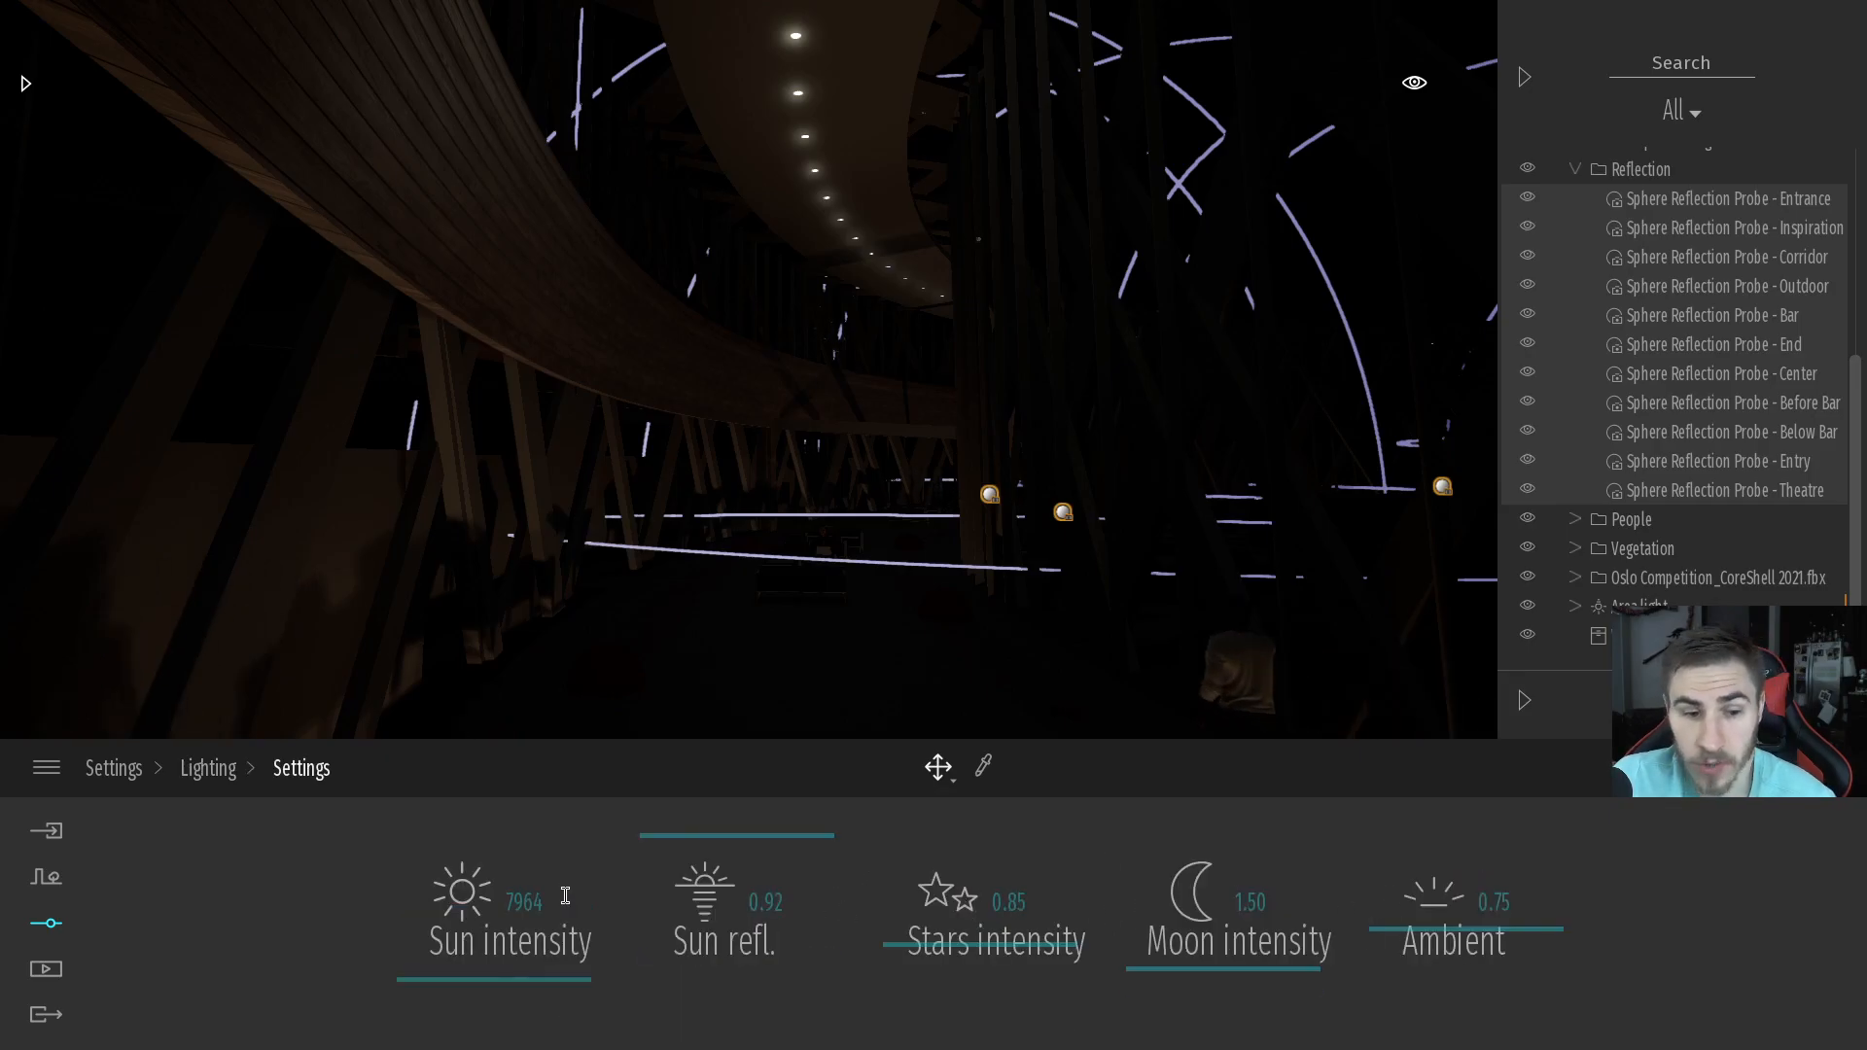
left_click(208, 768)
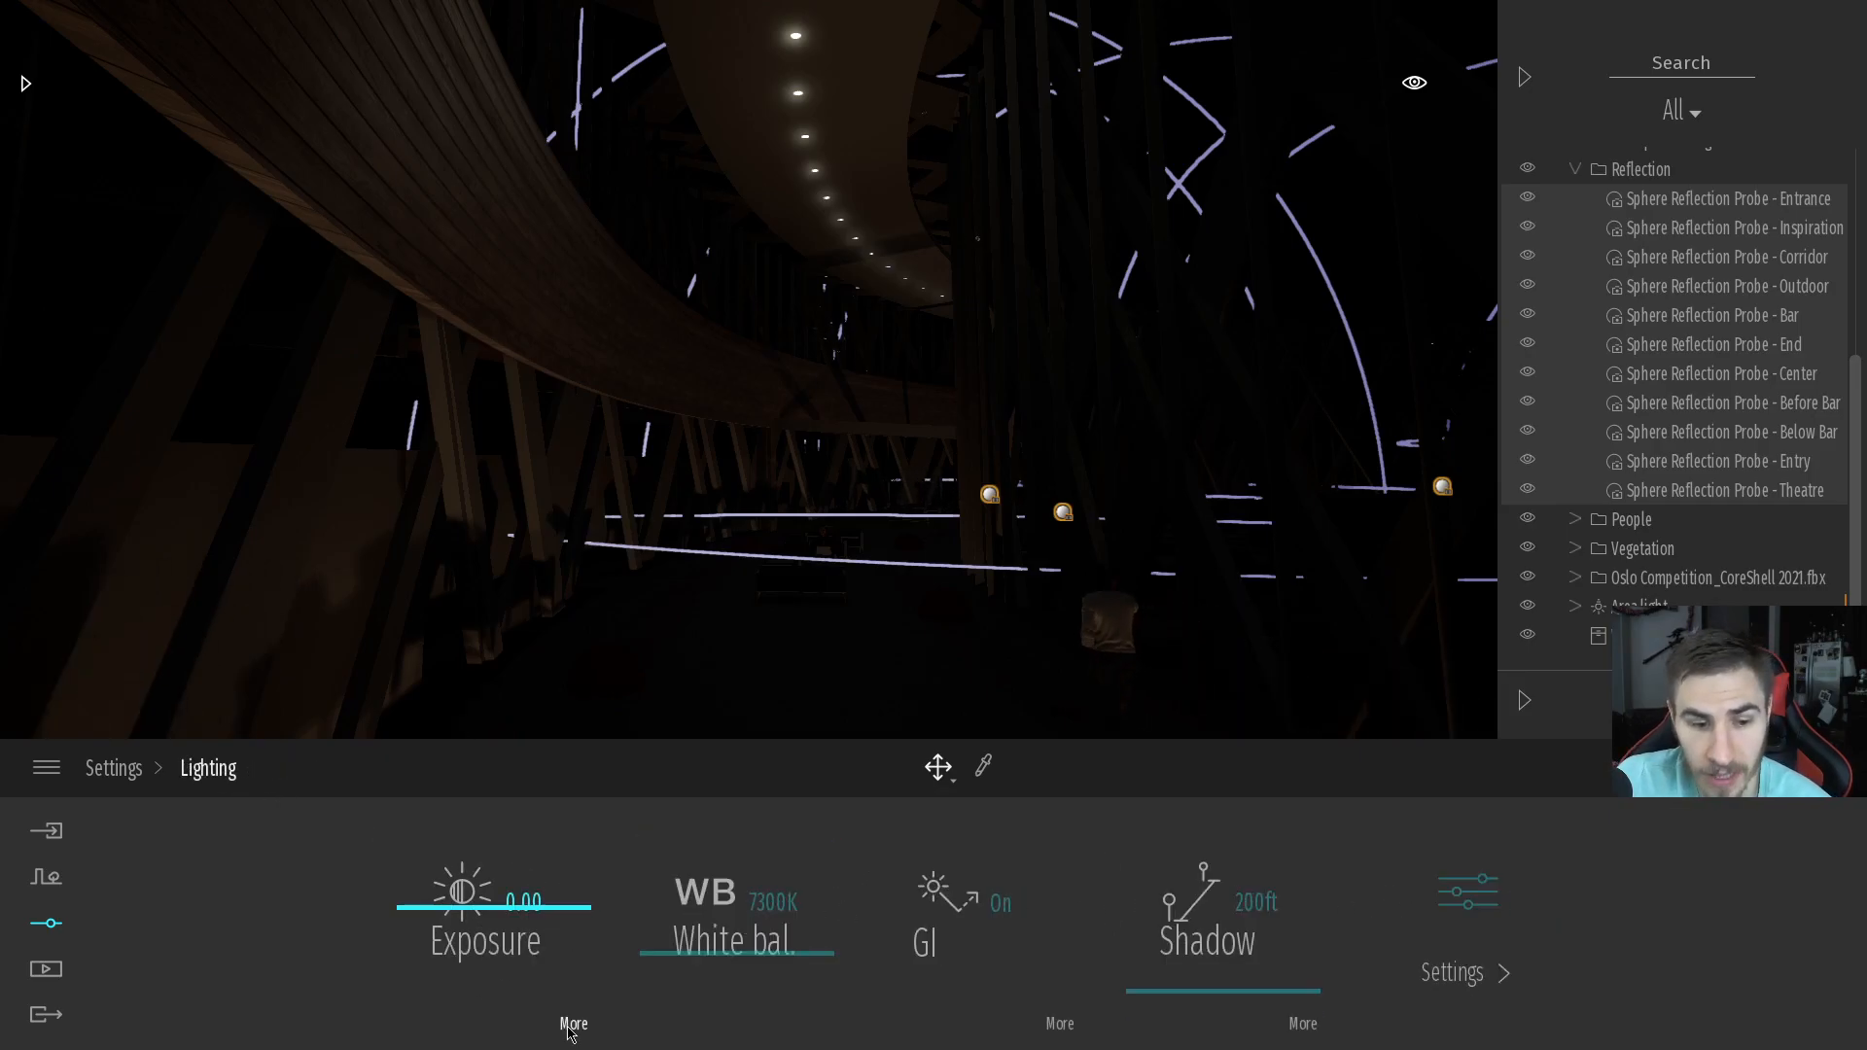
left_click(616, 1019)
left_click(1070, 892)
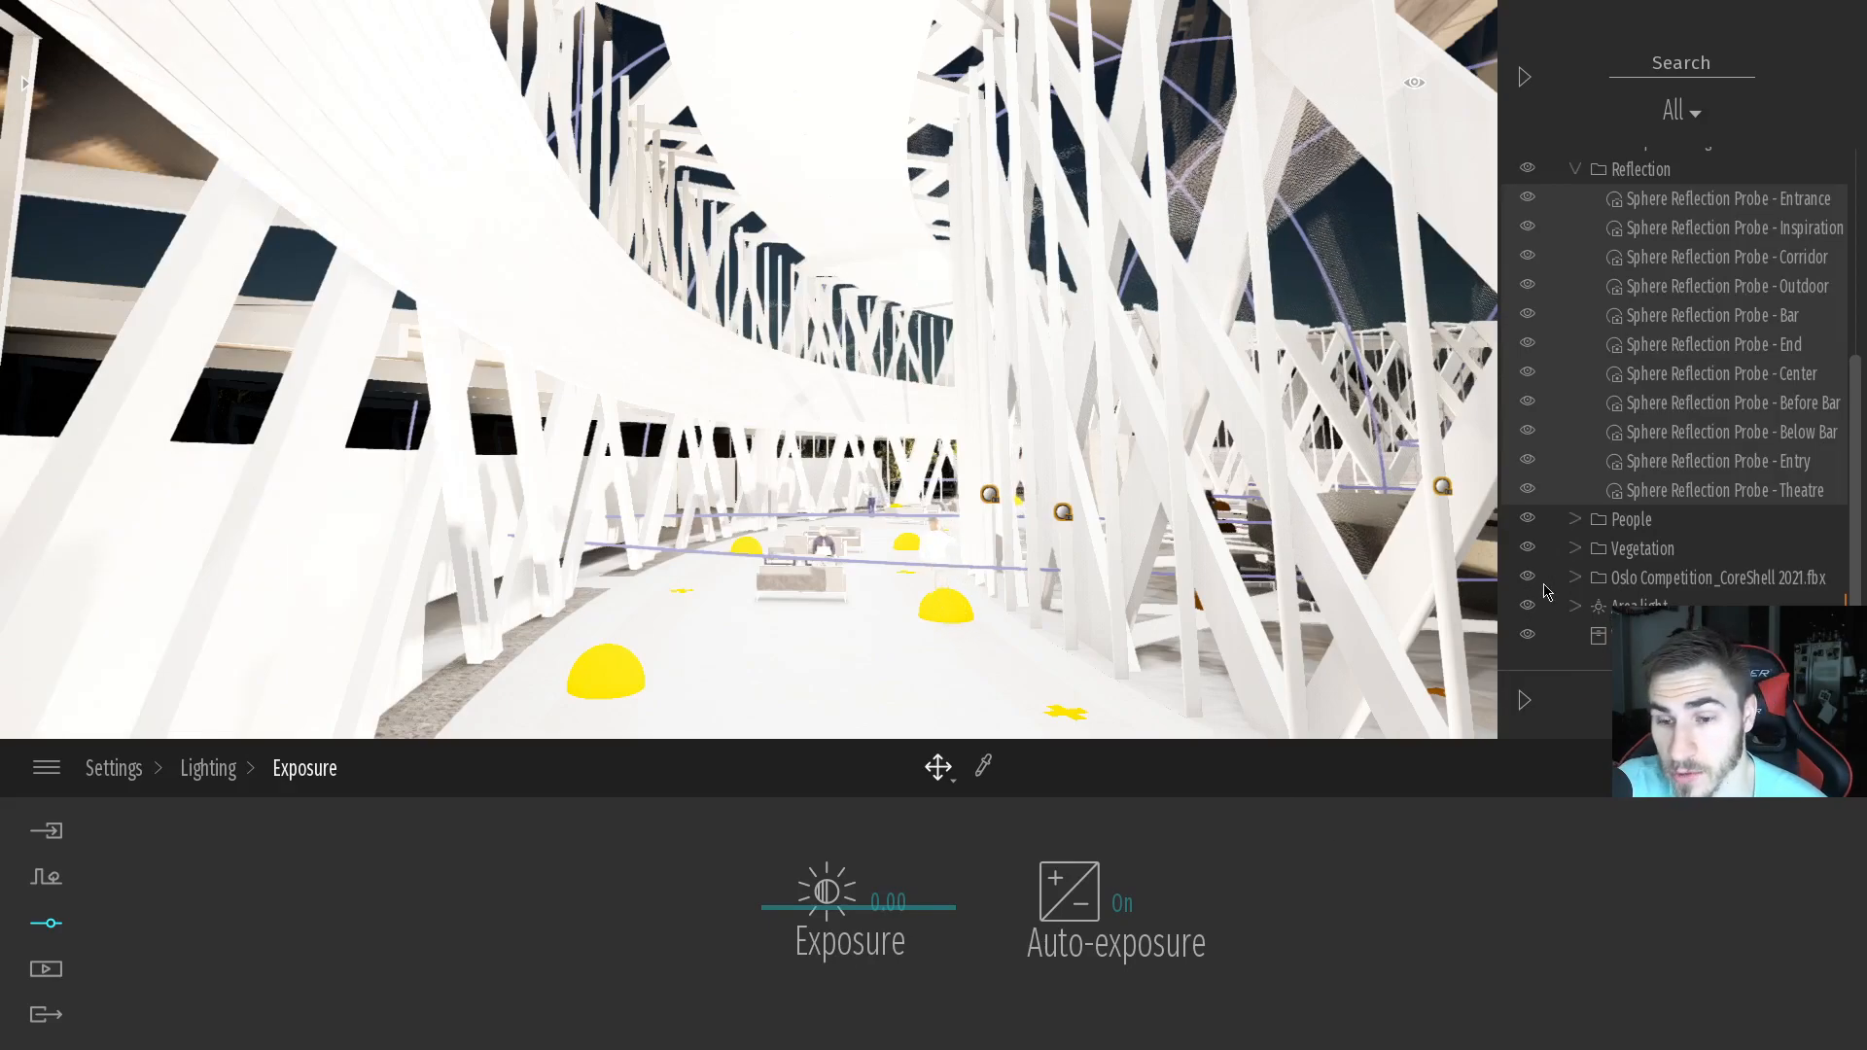
left_click(1697, 200)
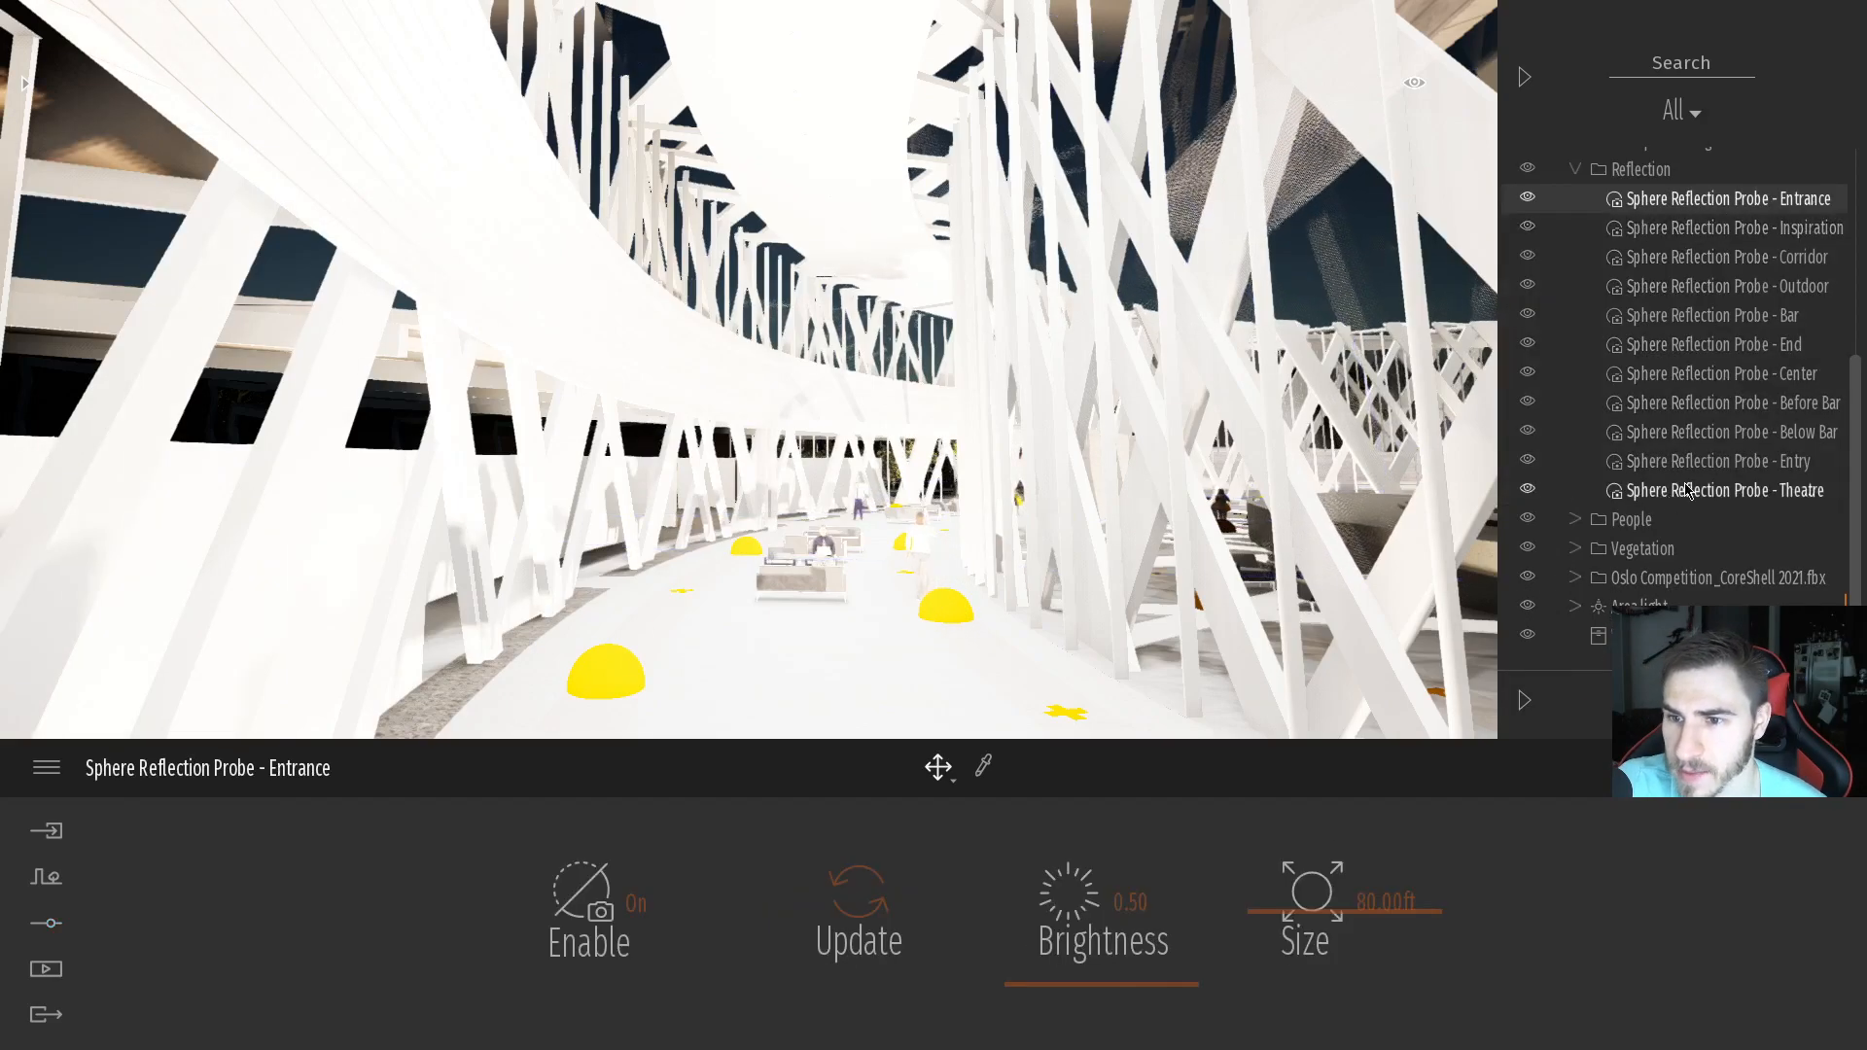
left_click(1689, 491, "shift")
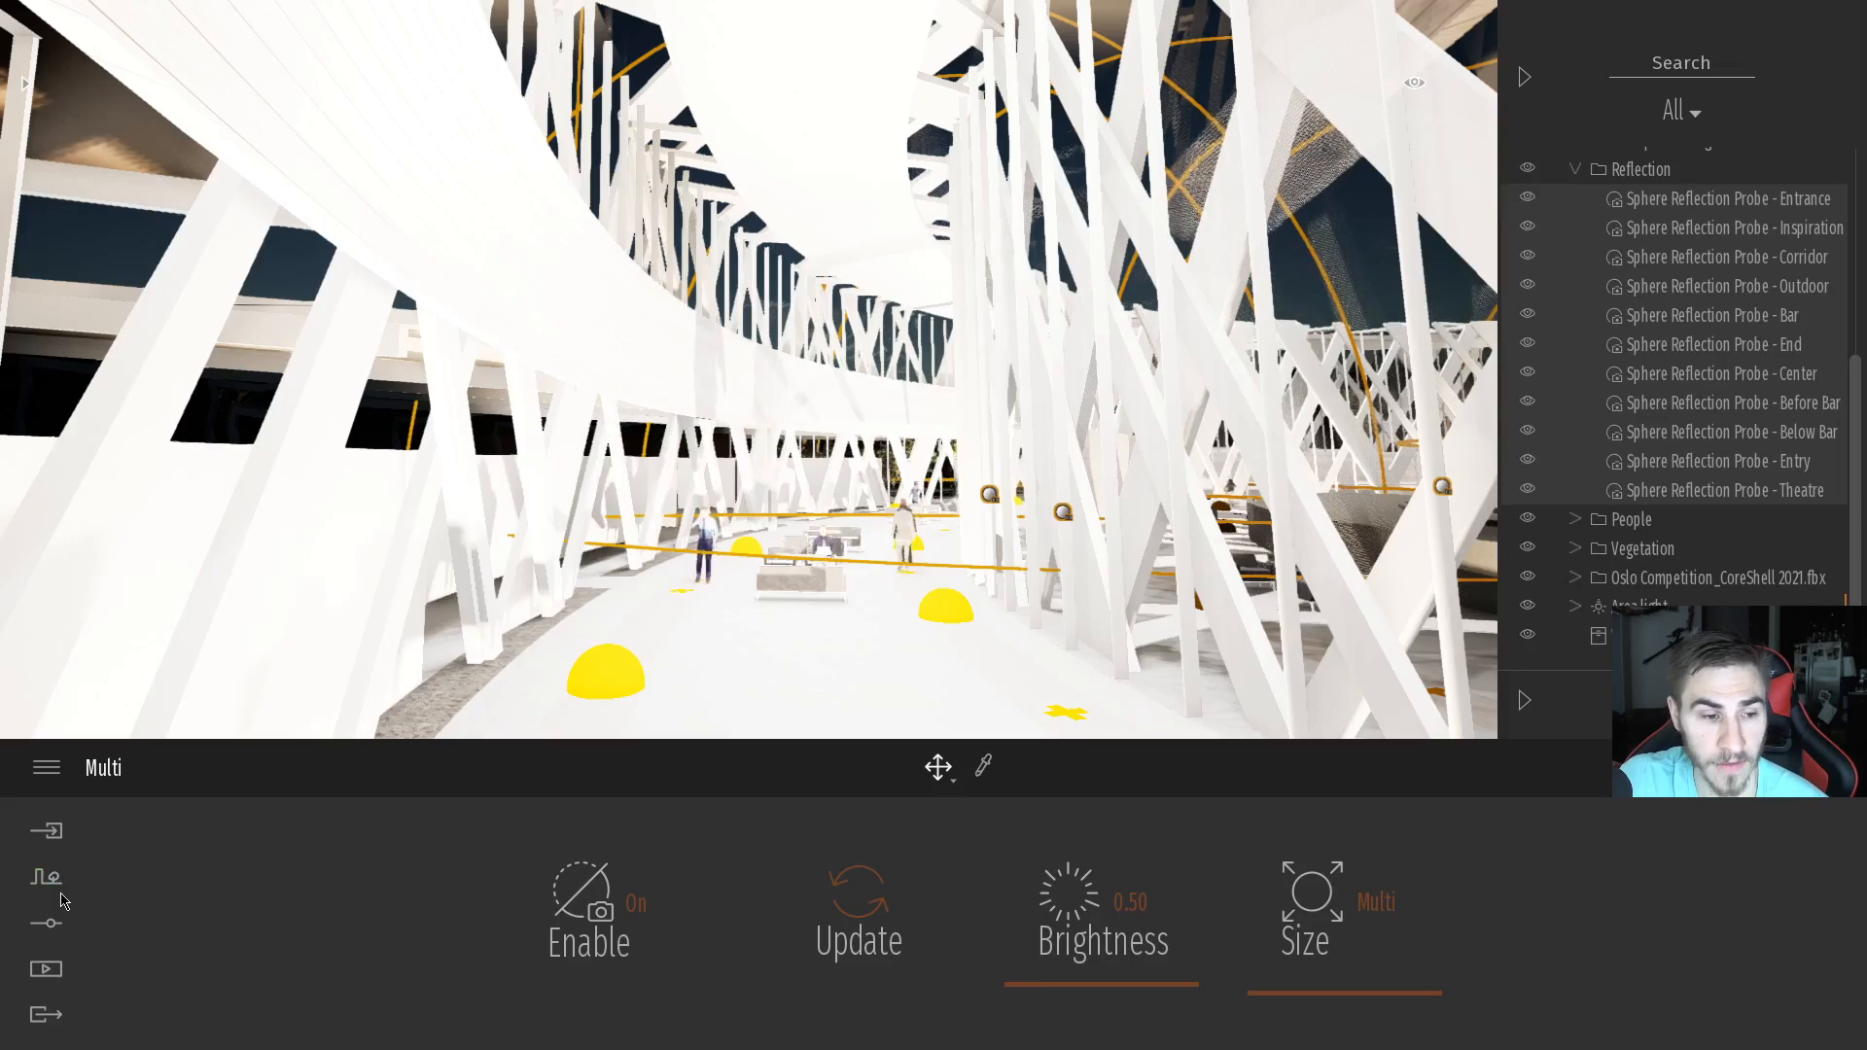
Turn auto-exposure back off in the lighting exposure settings and reselect all the sphere reflection probes
left_click(47, 923)
left_click(1337, 914)
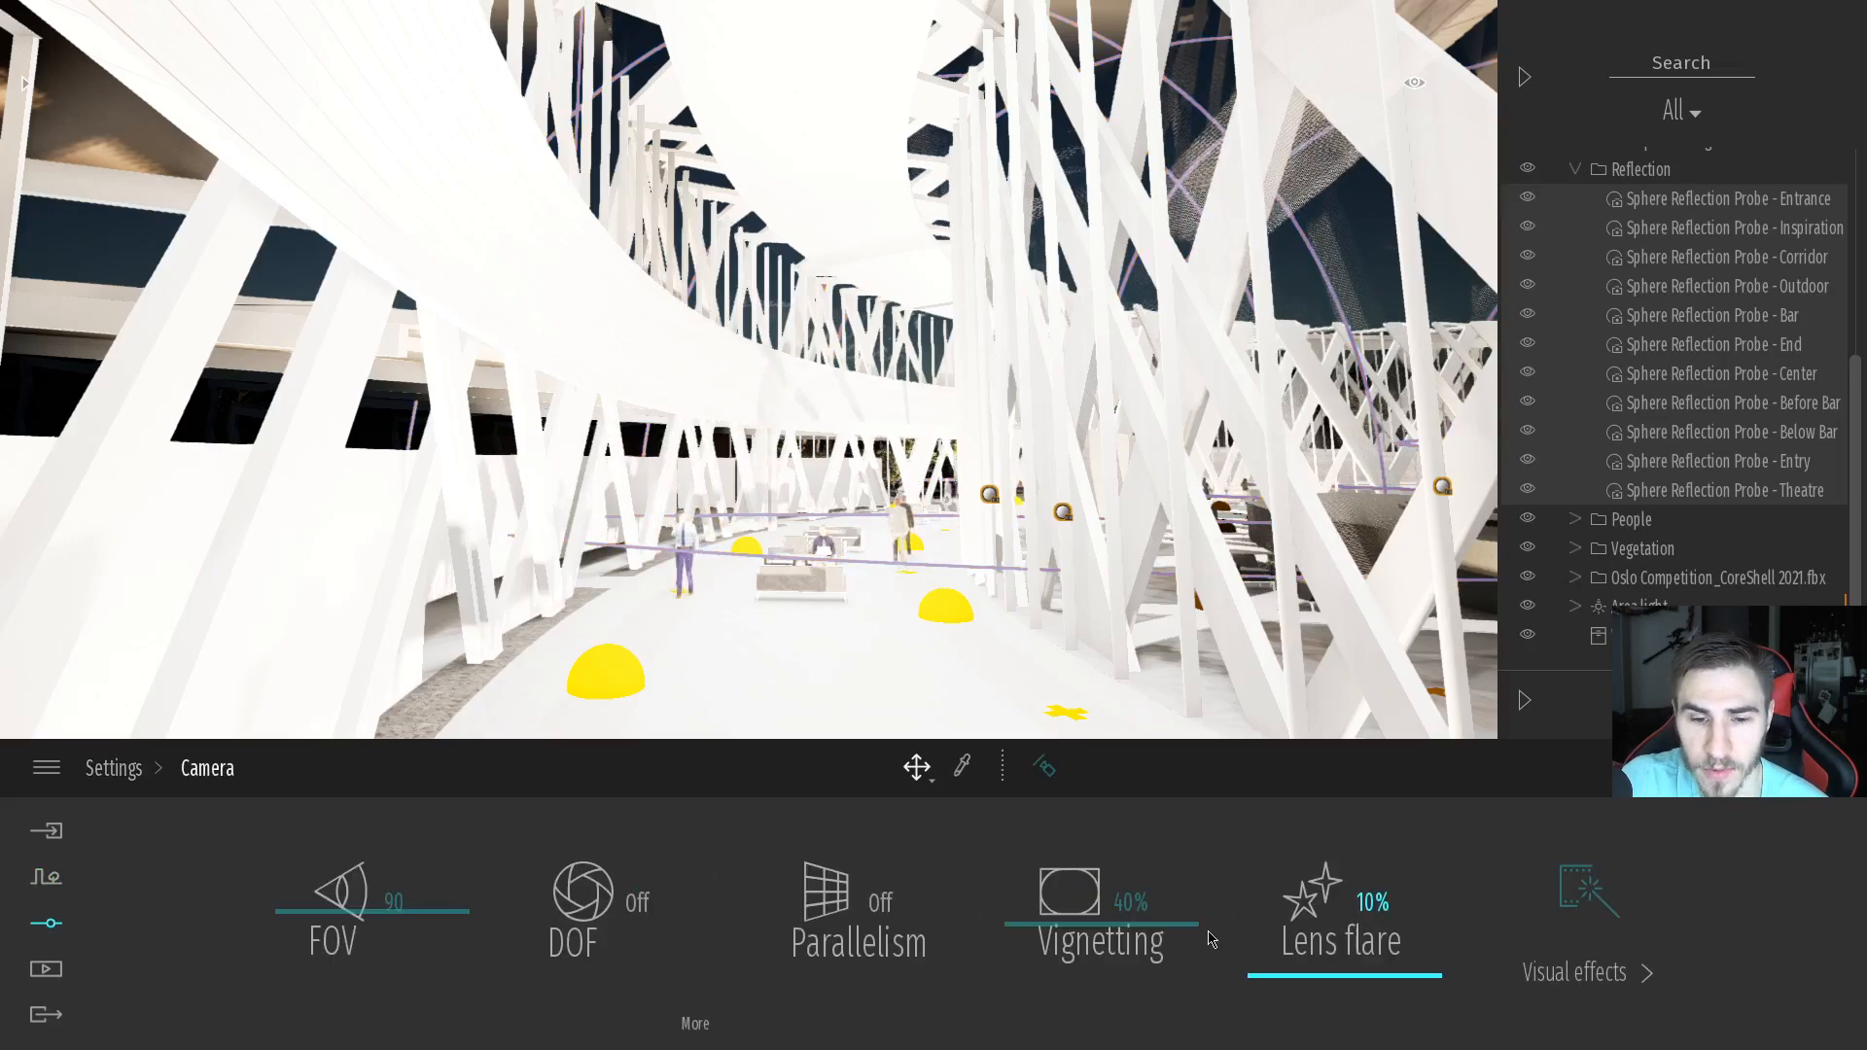
left_click(112, 767)
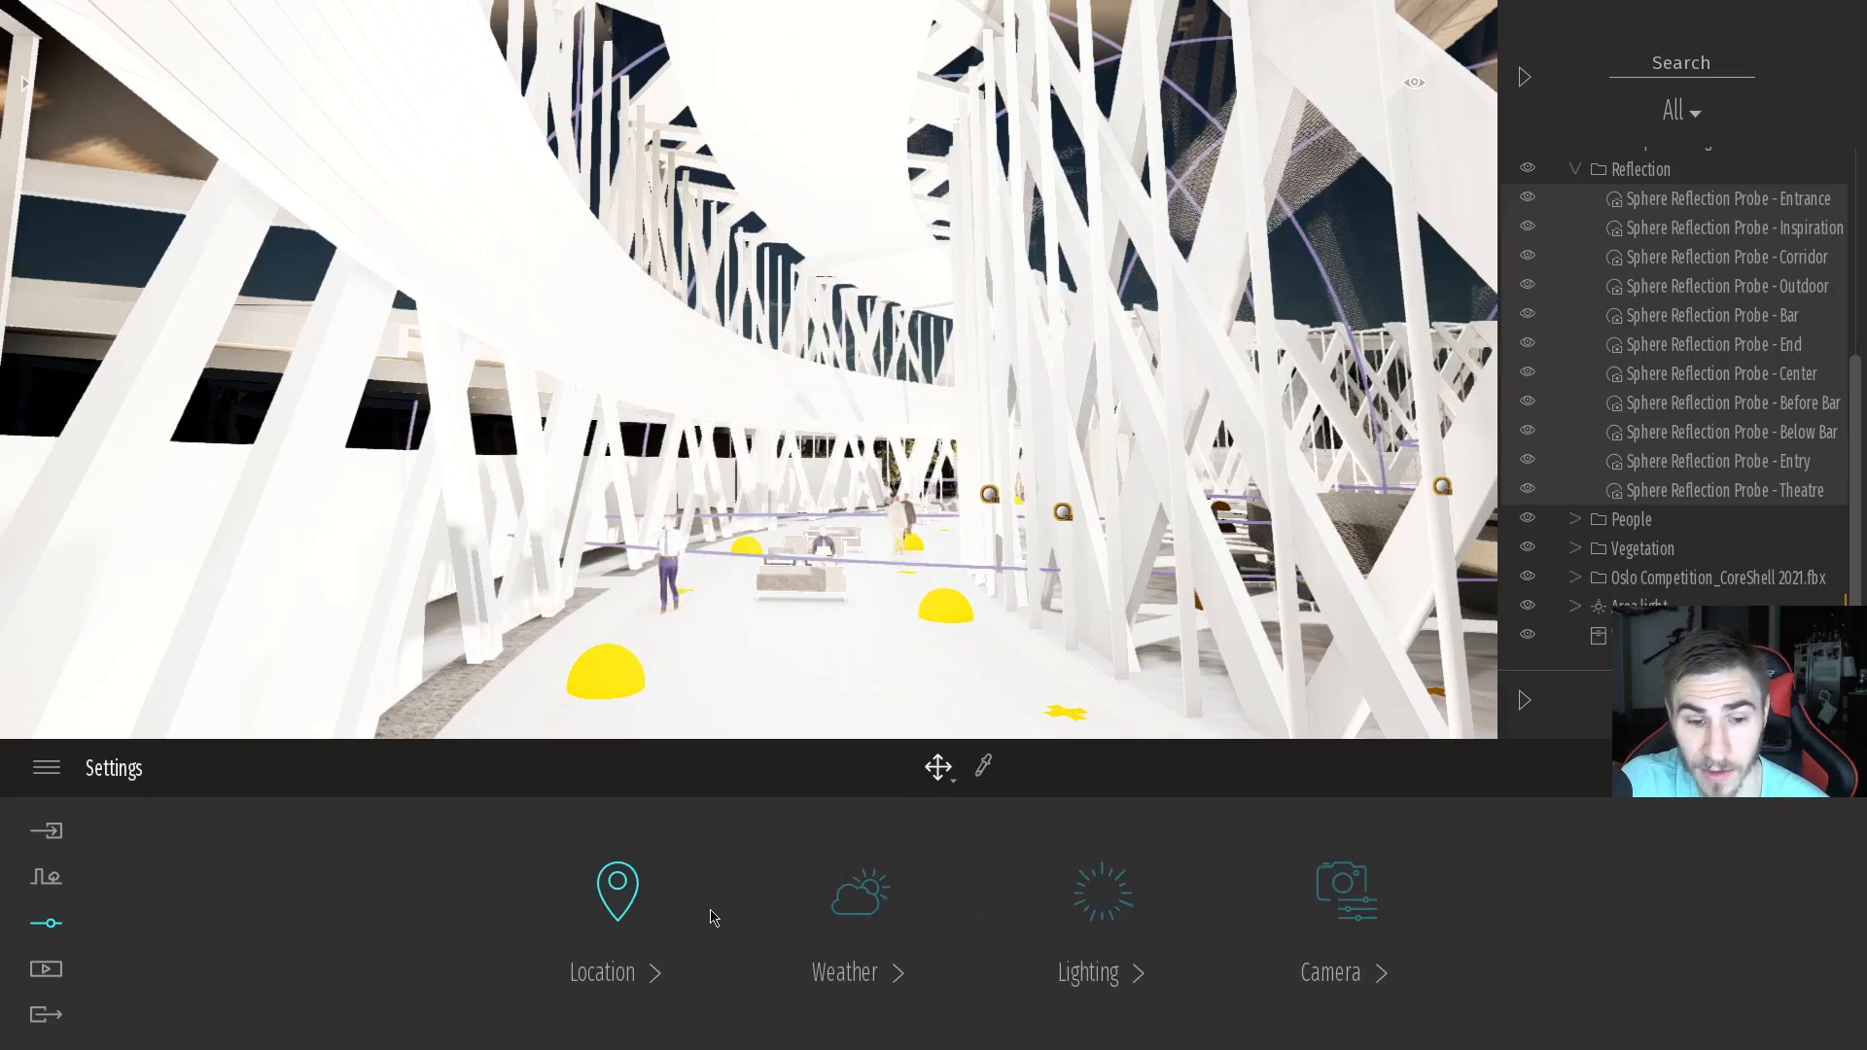
left_click(1148, 903)
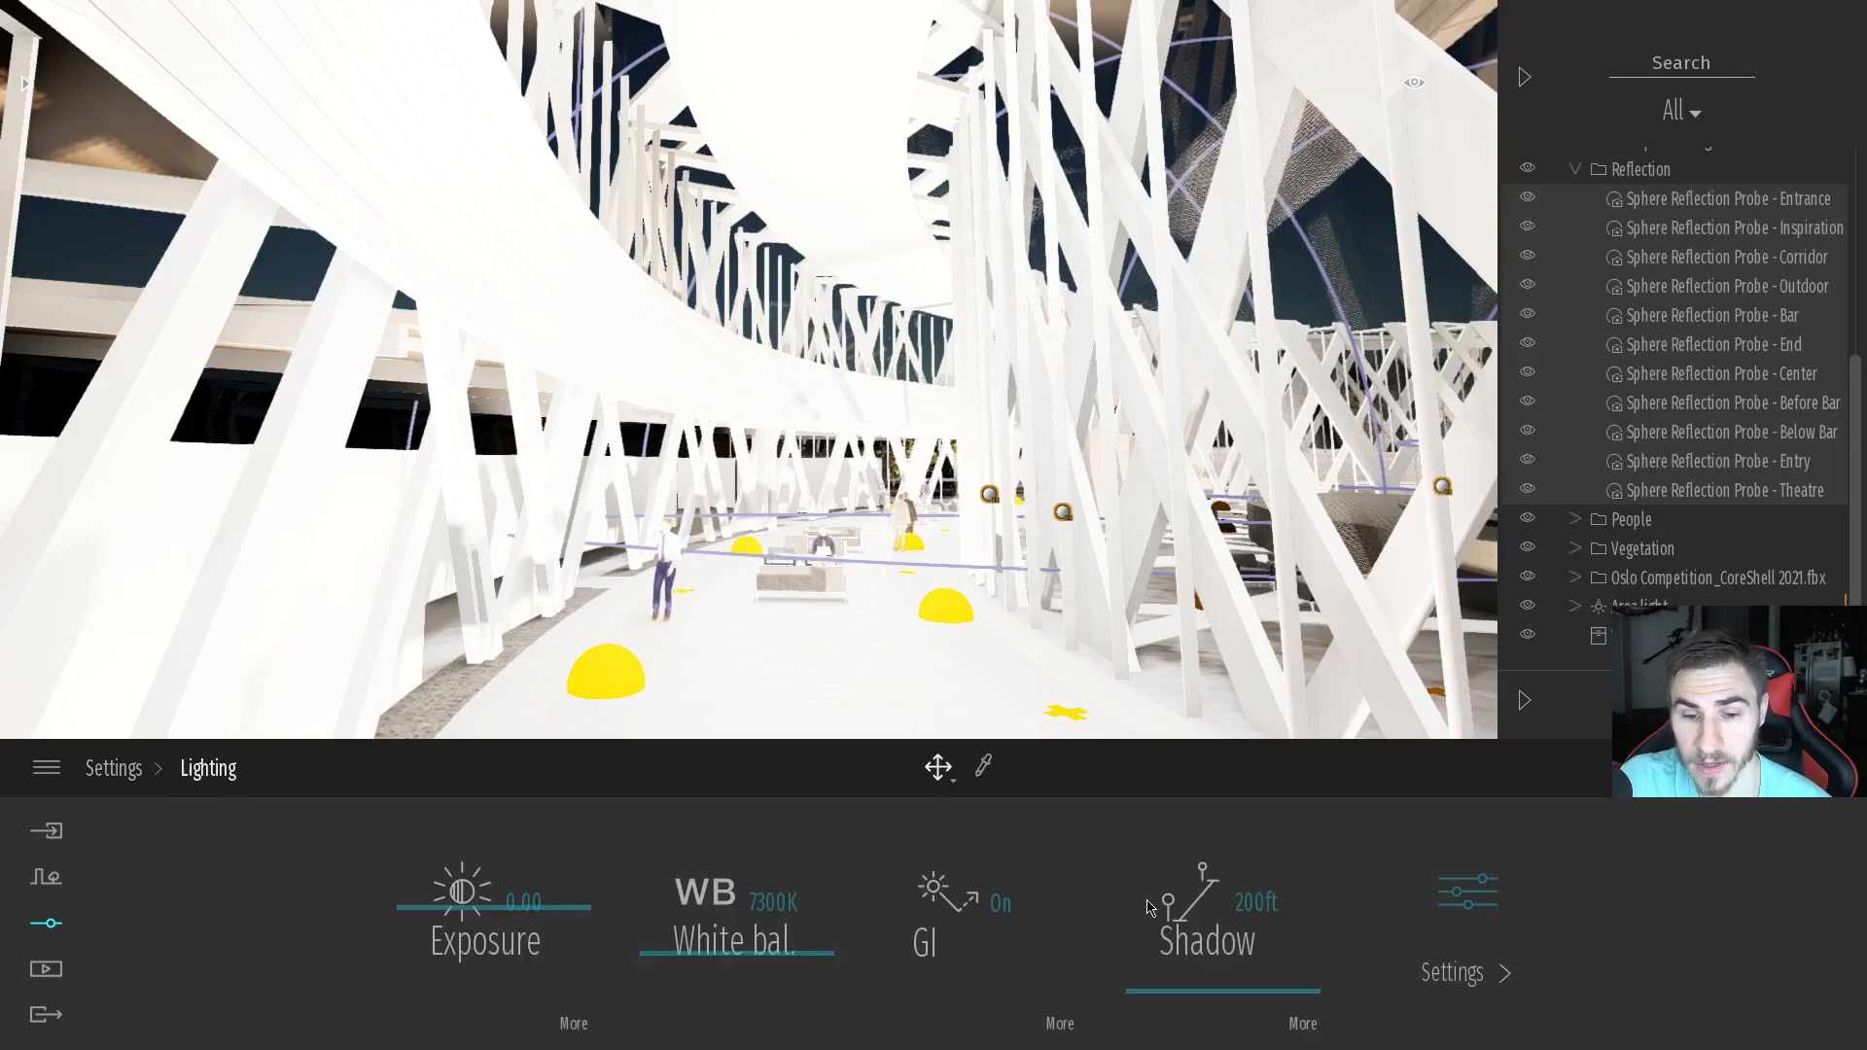
left_click(574, 1021)
left_click(1070, 891)
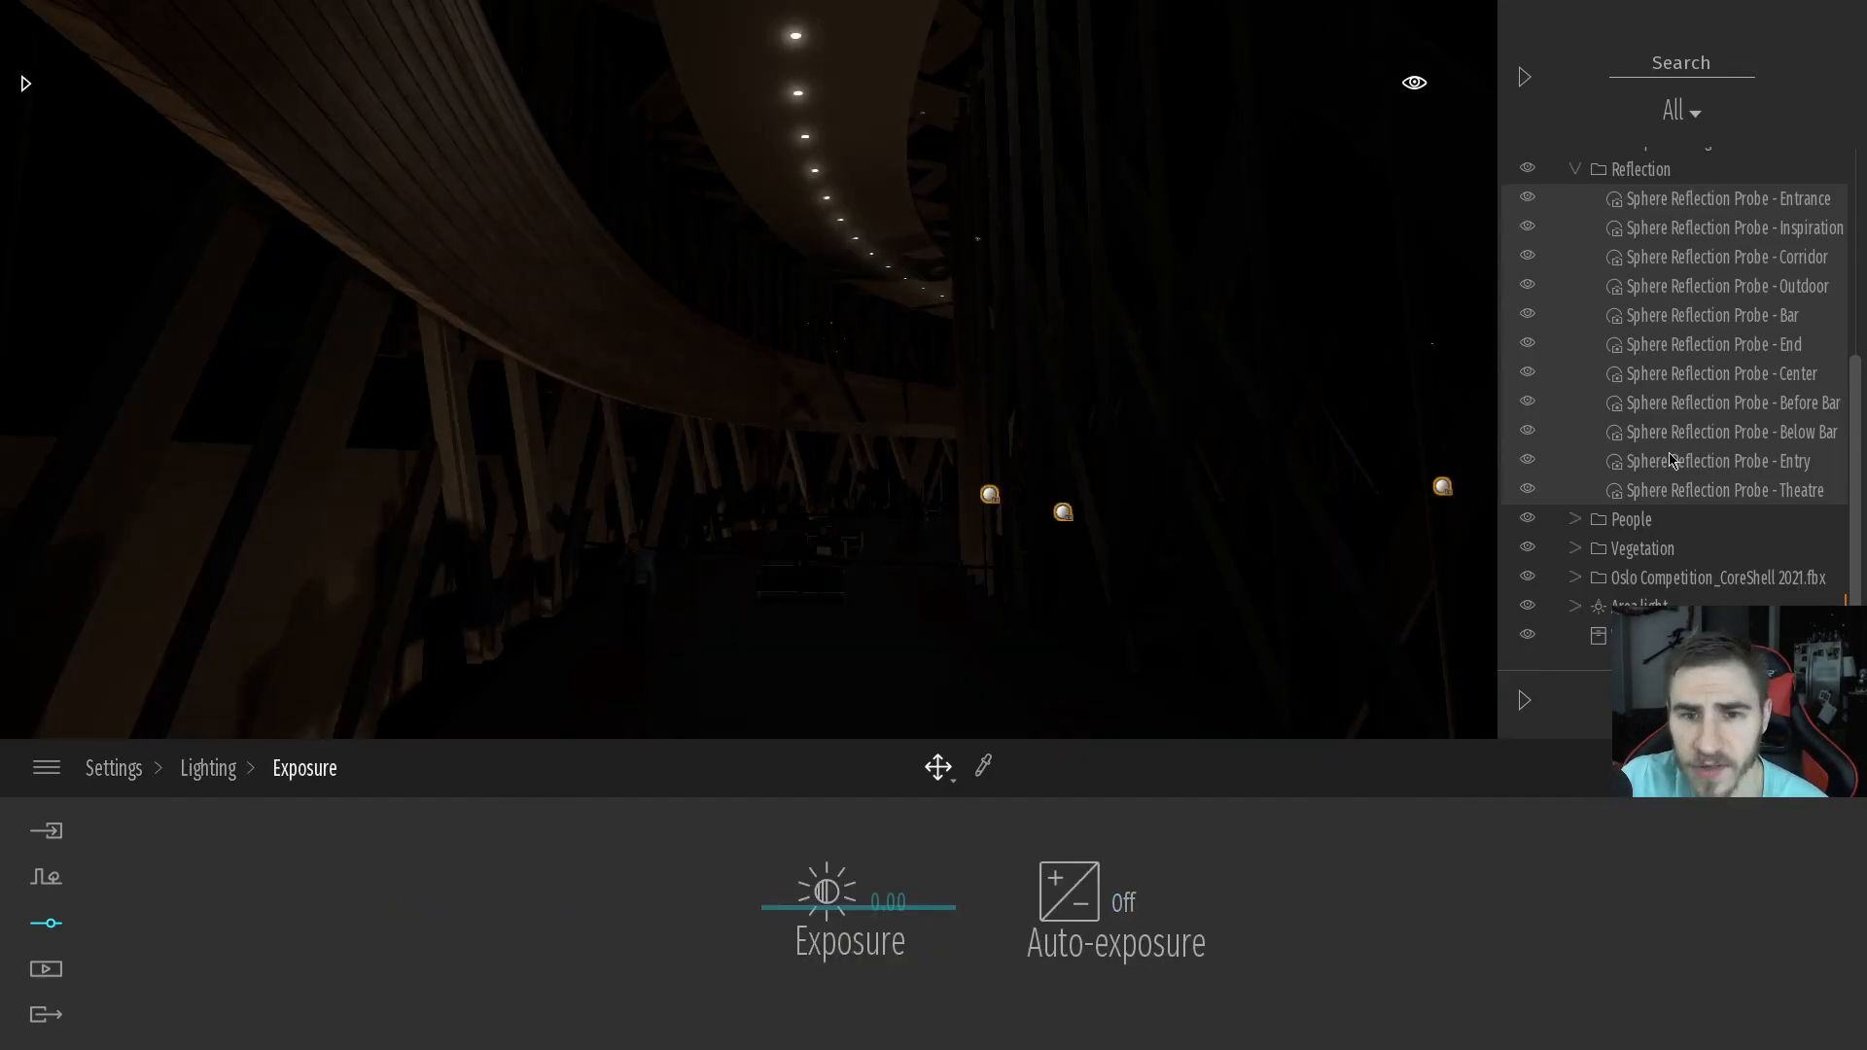
left_click(1683, 199)
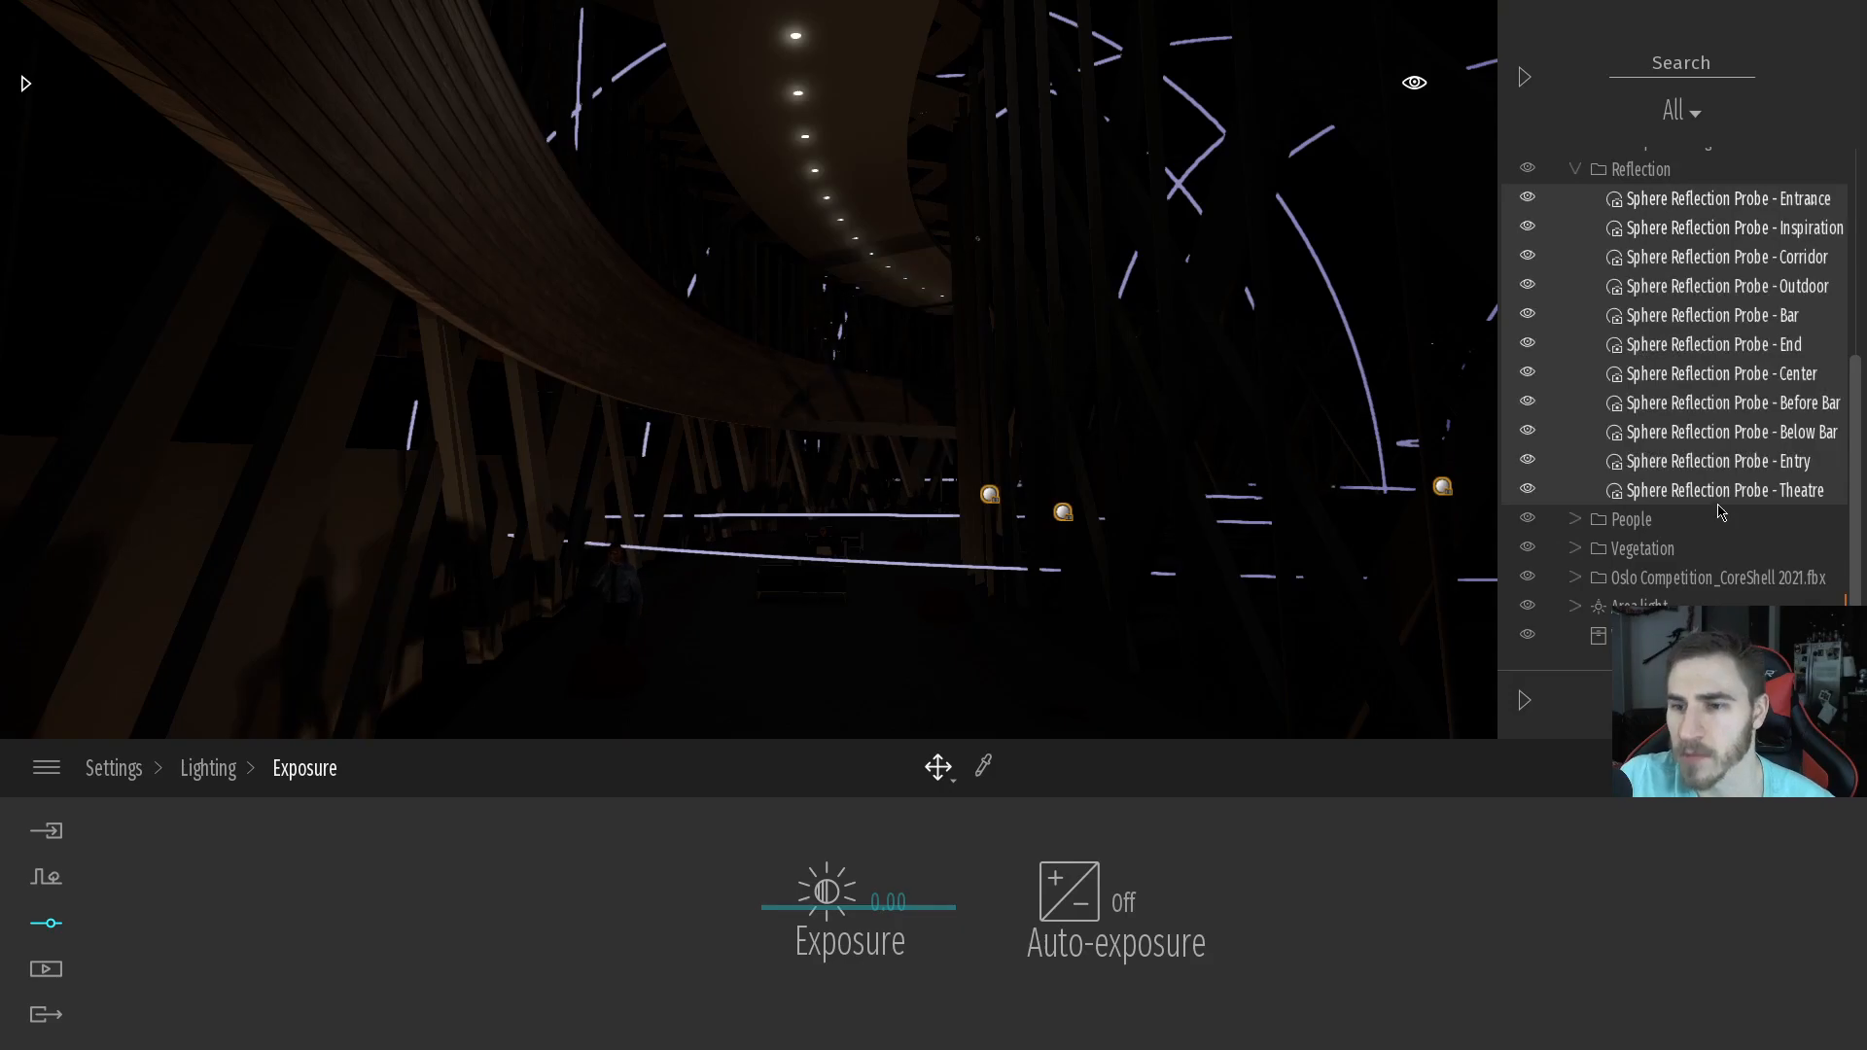
left_click(1725, 490, "shift")
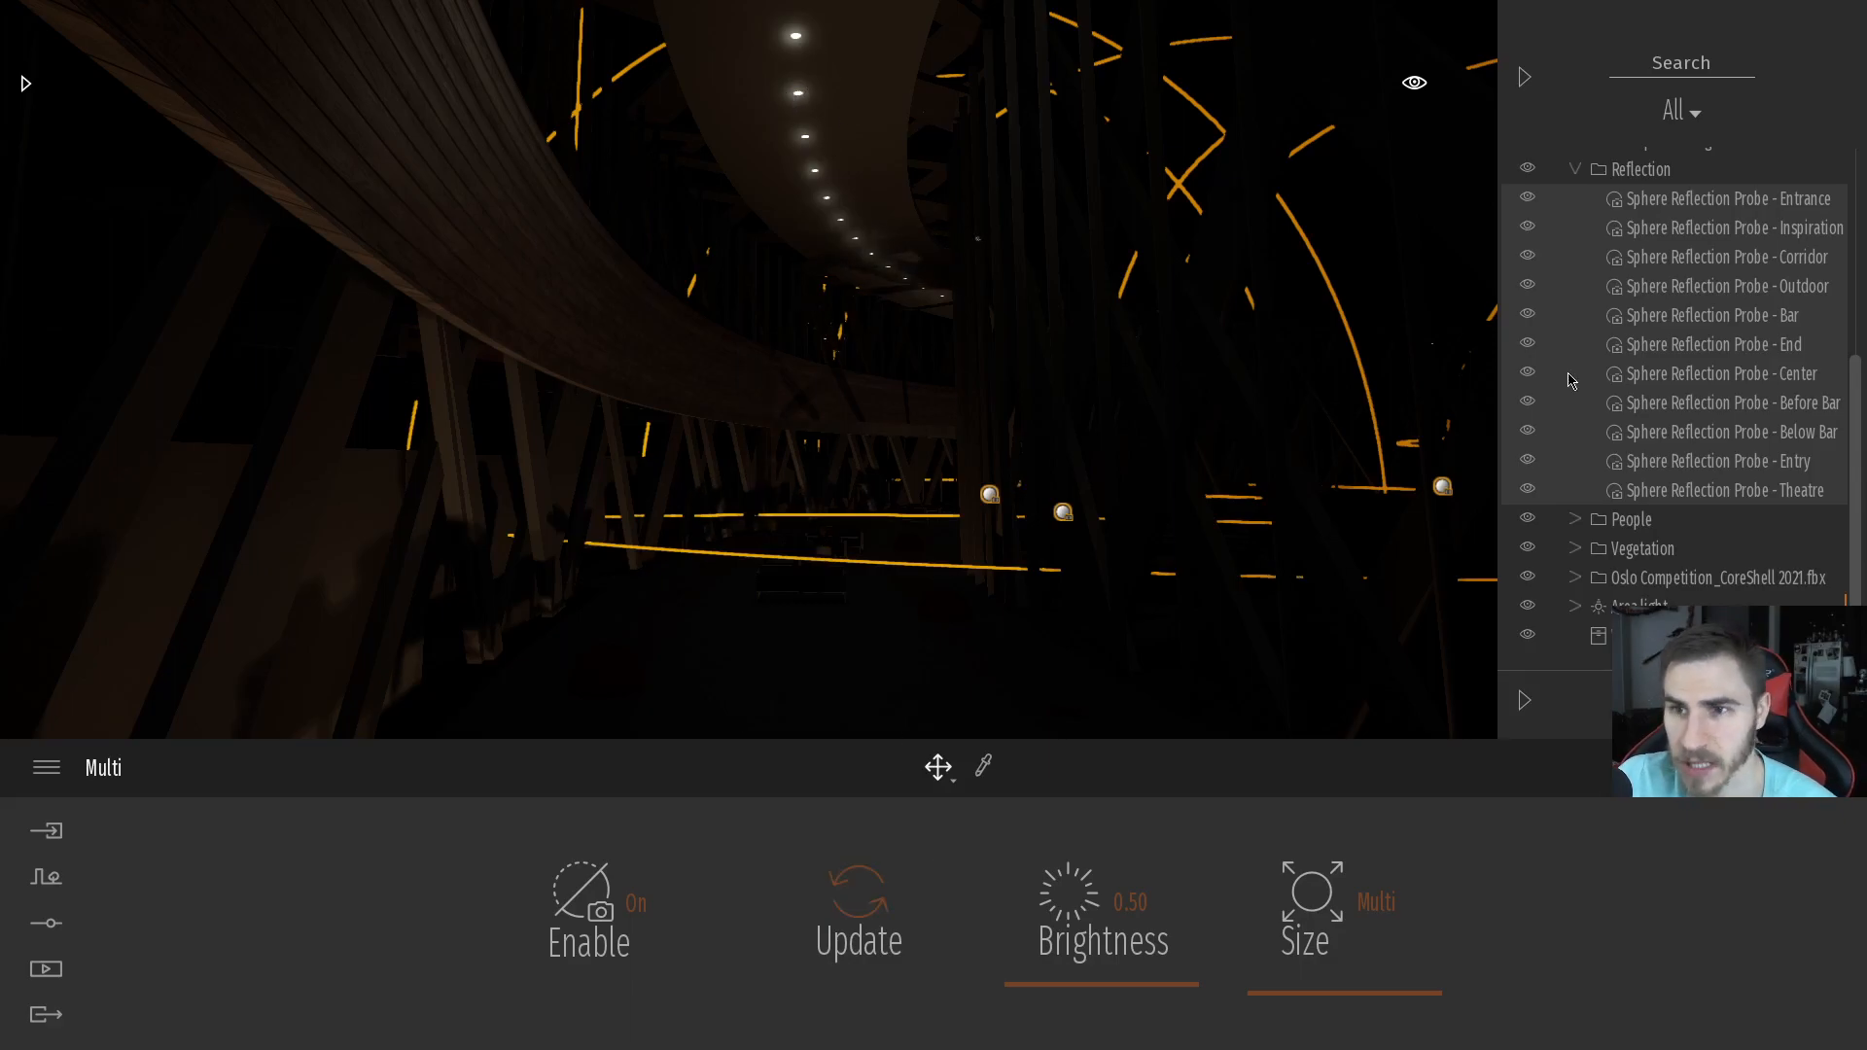
Expand the New Lights folder under Lighting Fixtures, select all its spot lights, and set their intensity to 3000 lm
scroll(1845, 299, "up", 5)
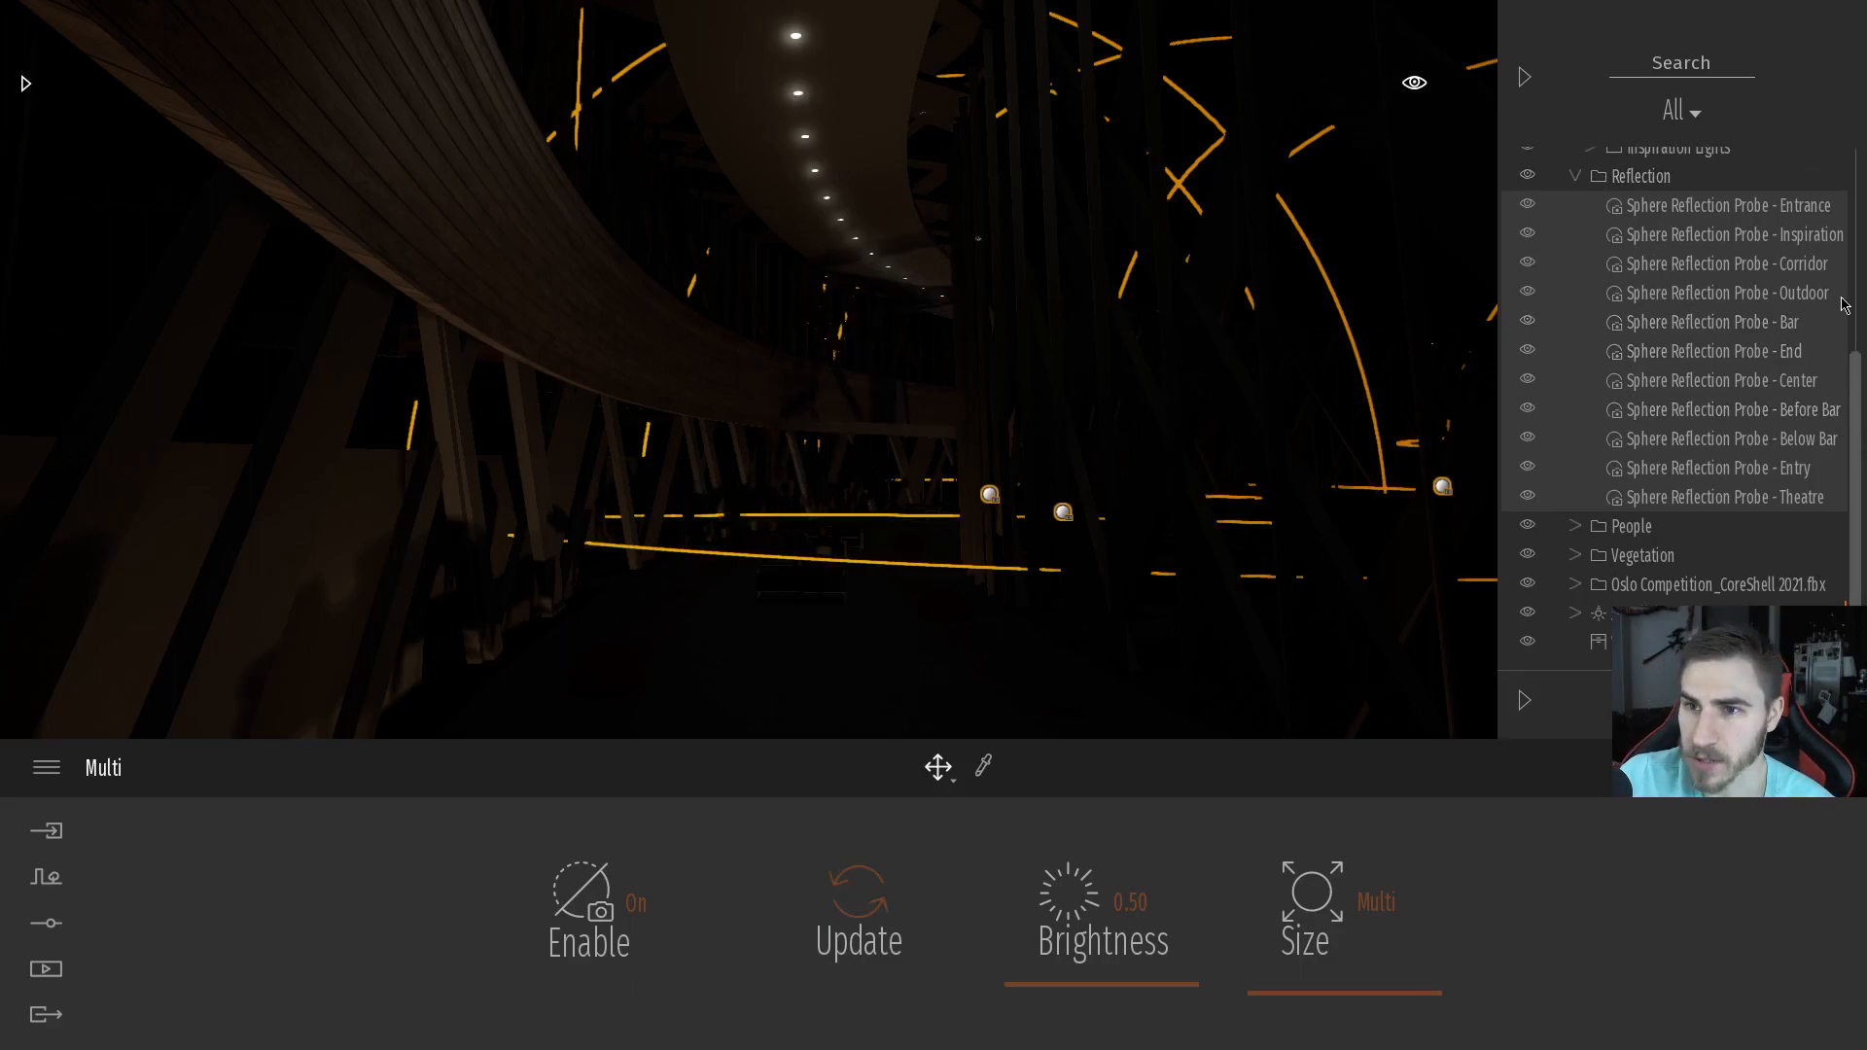
left_click(1697, 345)
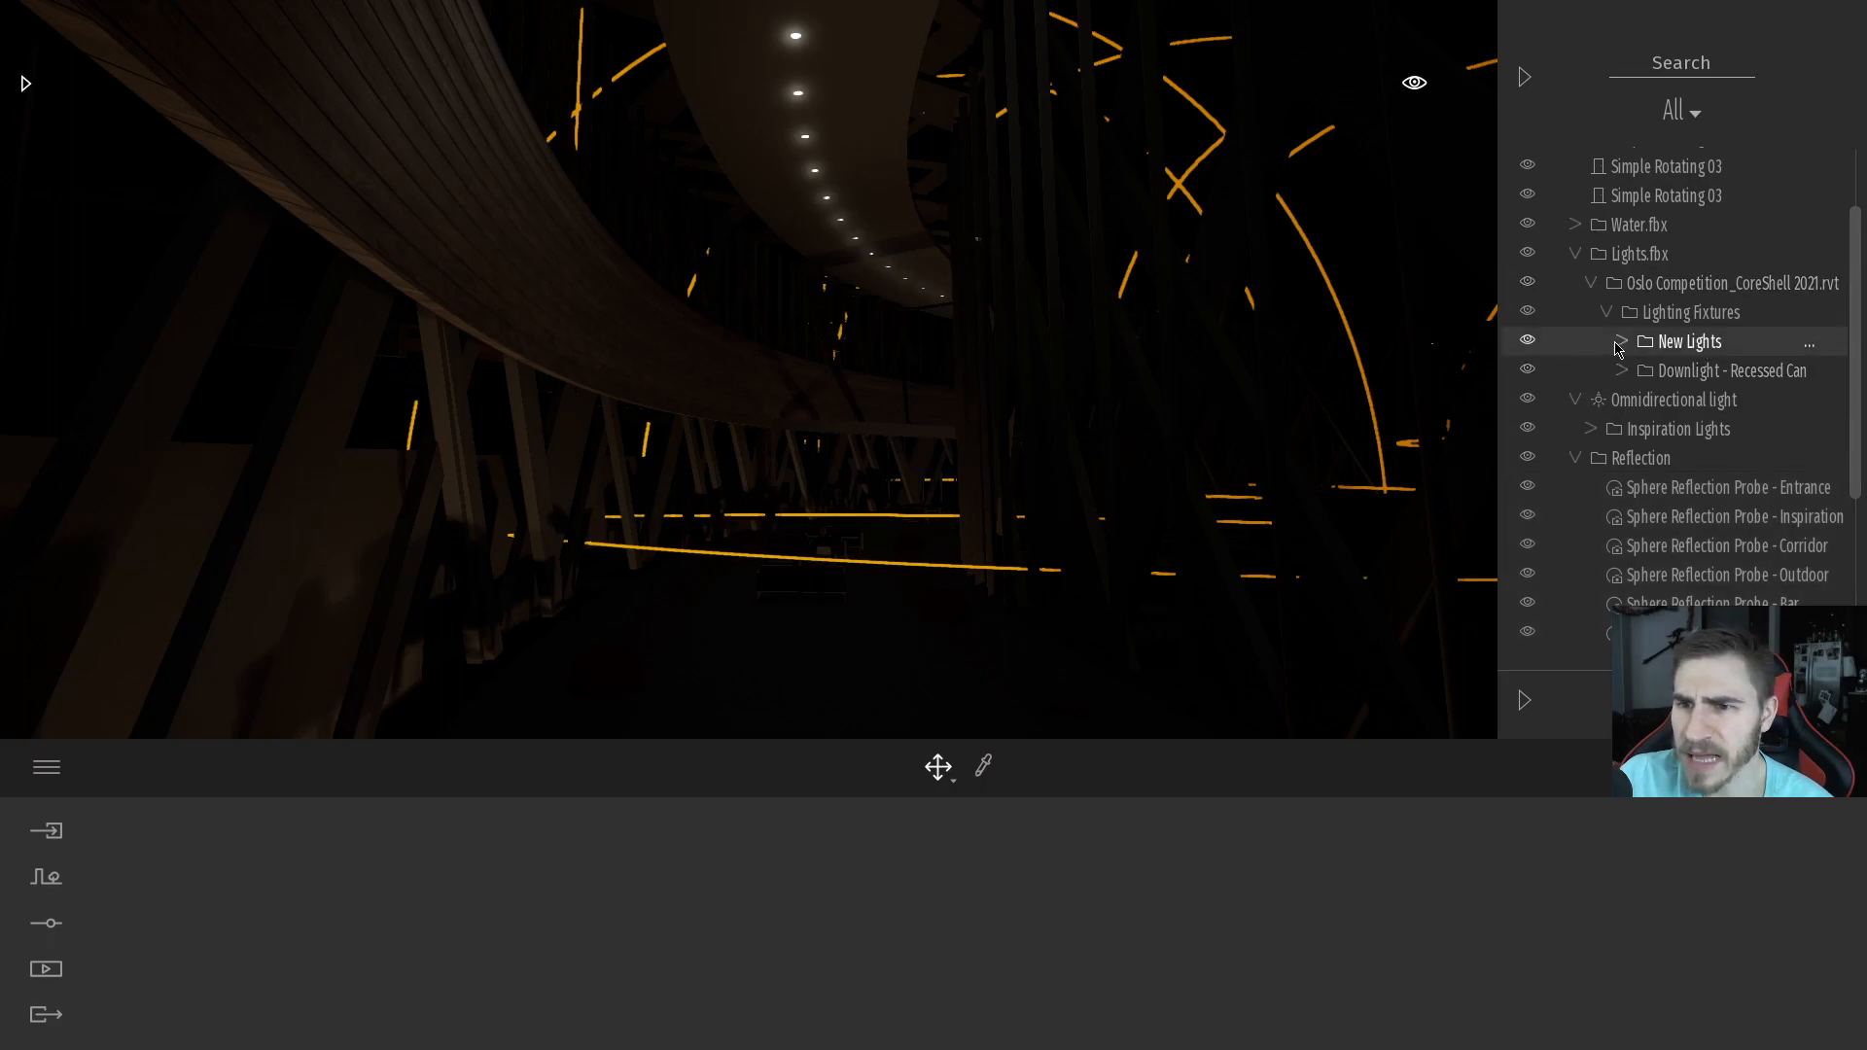
left_click(1622, 340)
left_click_drag(1848, 265, 1815, 630)
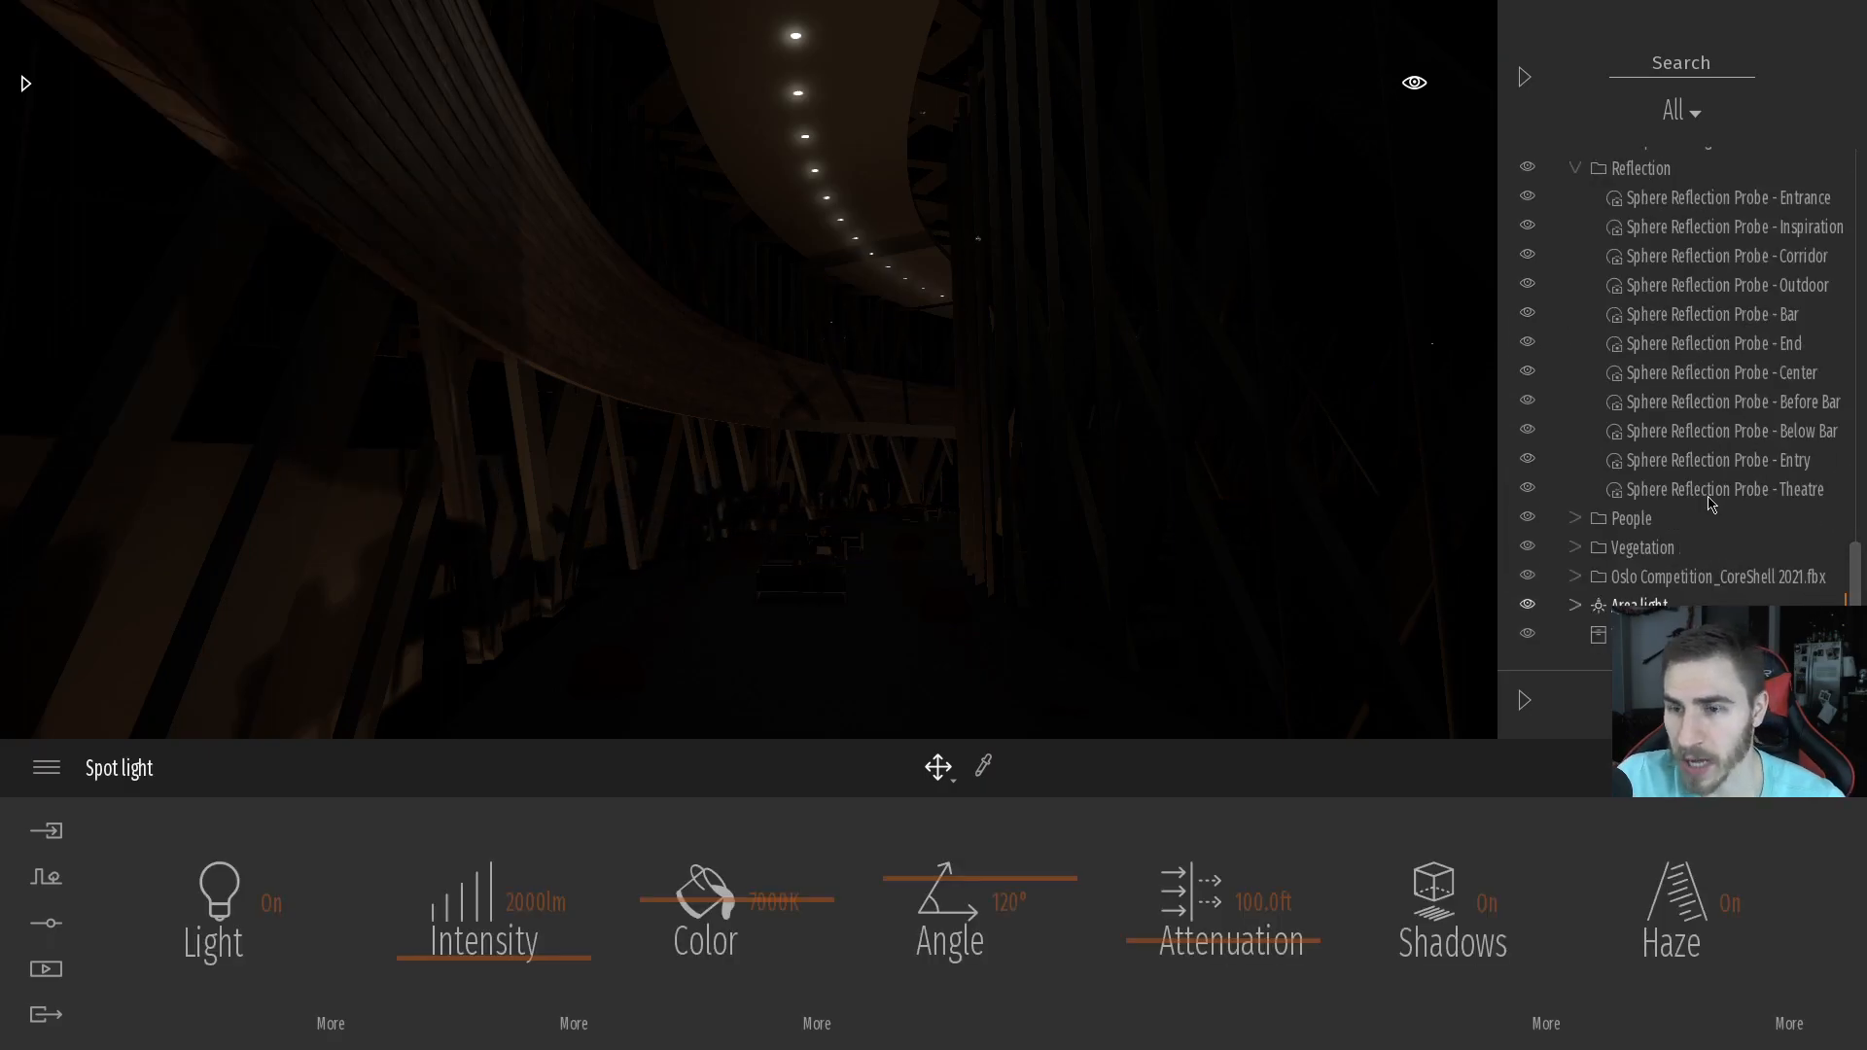
scroll(1708, 499, "up", 6)
left_click(1712, 397, "shift")
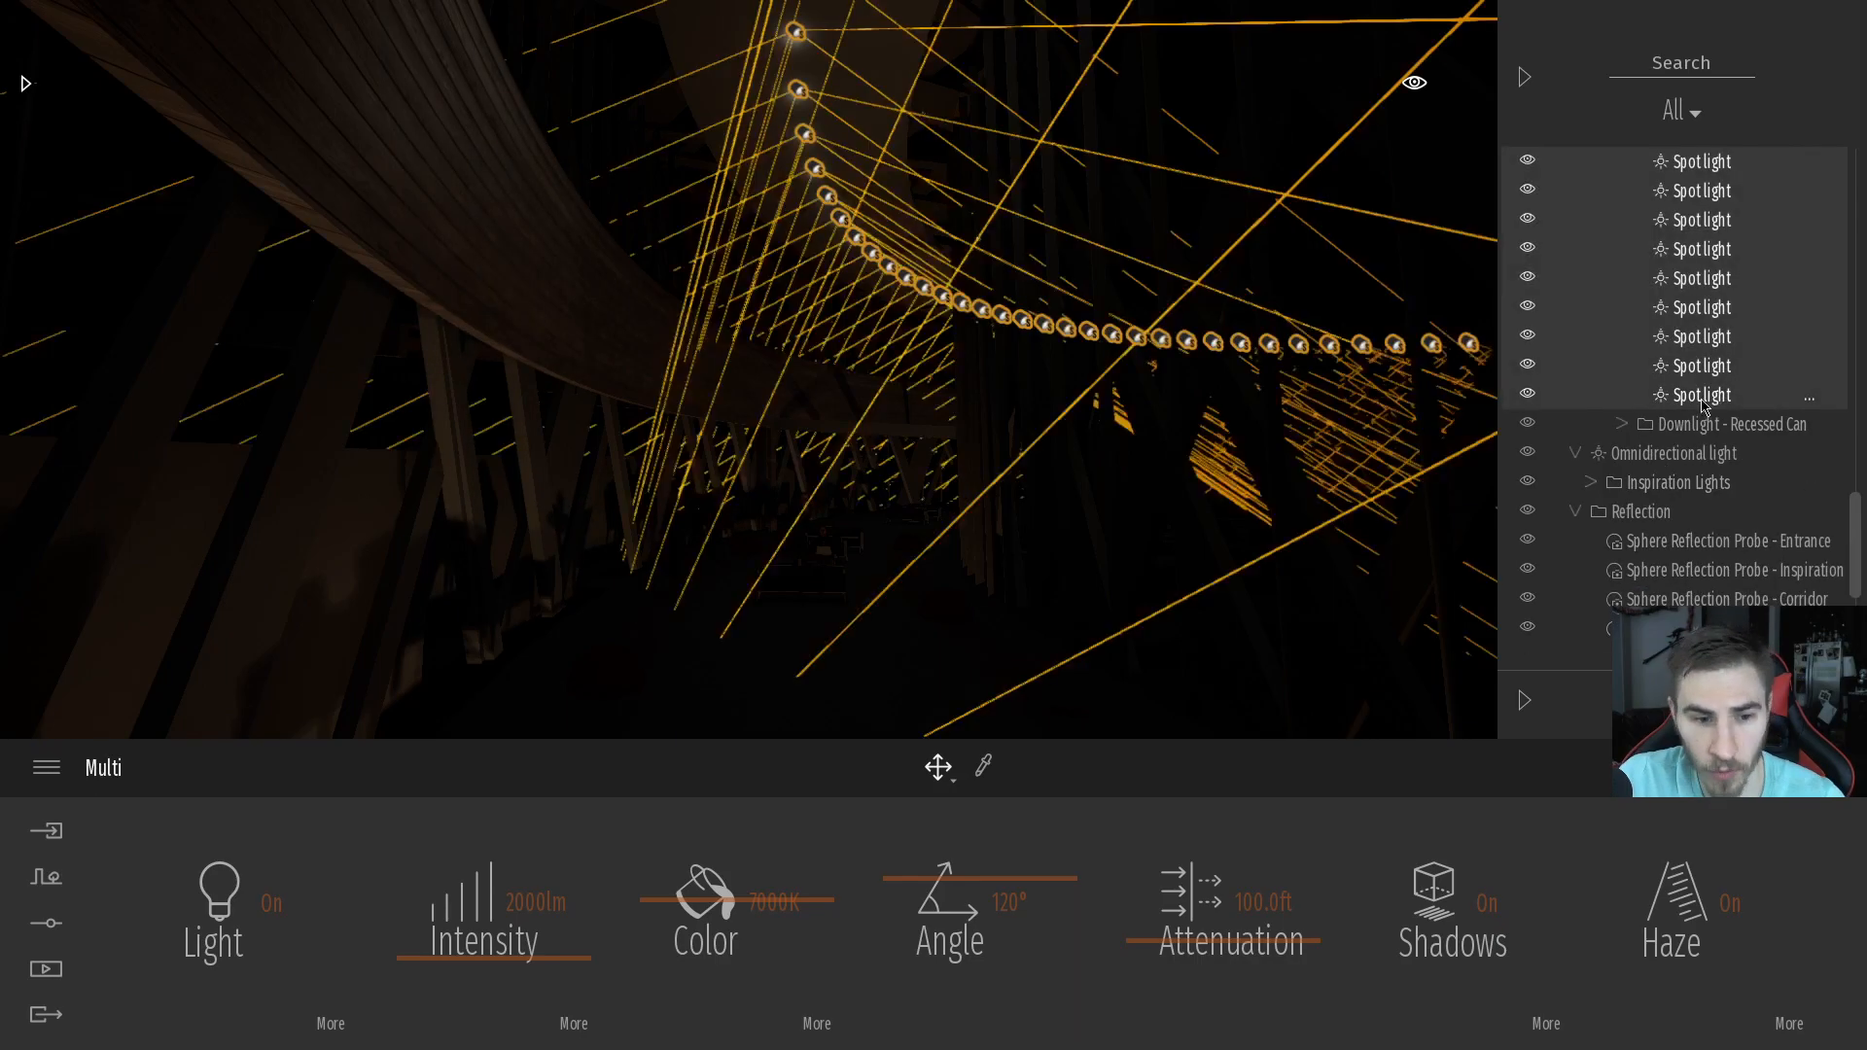
left_click(531, 904)
type("300")
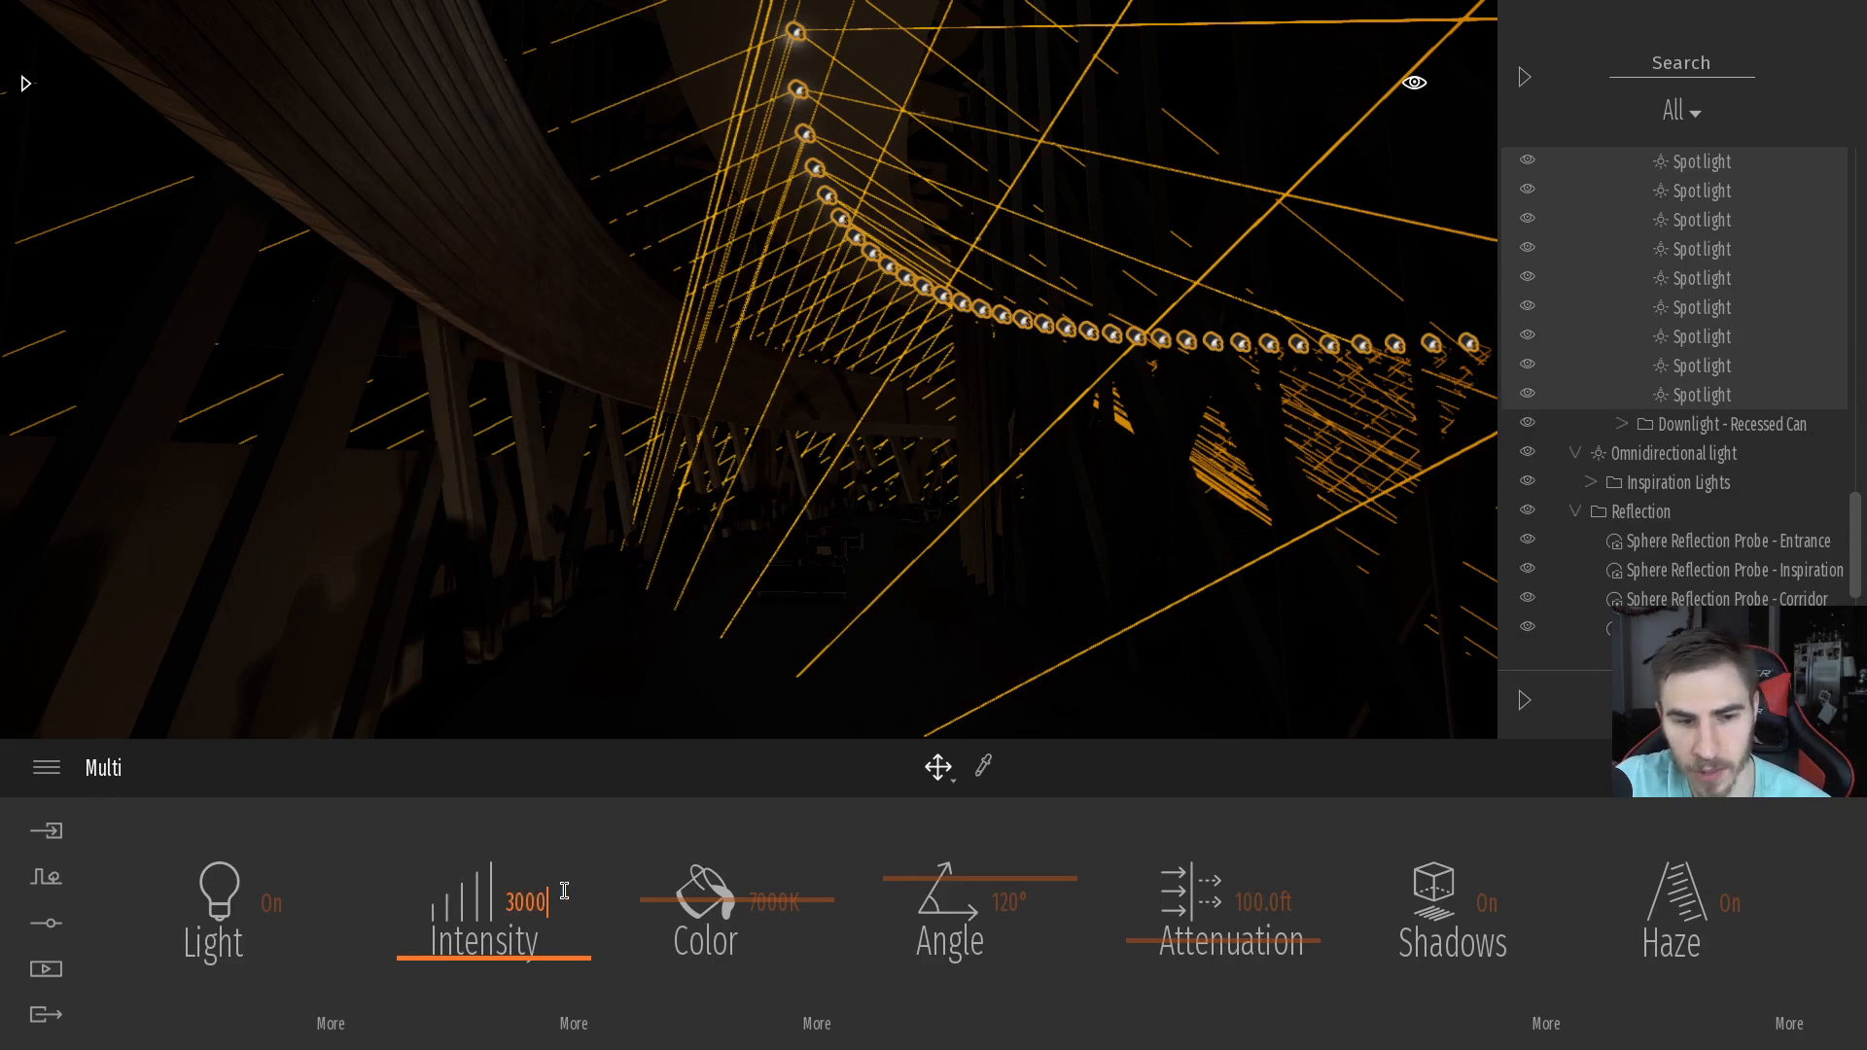
key("Return")
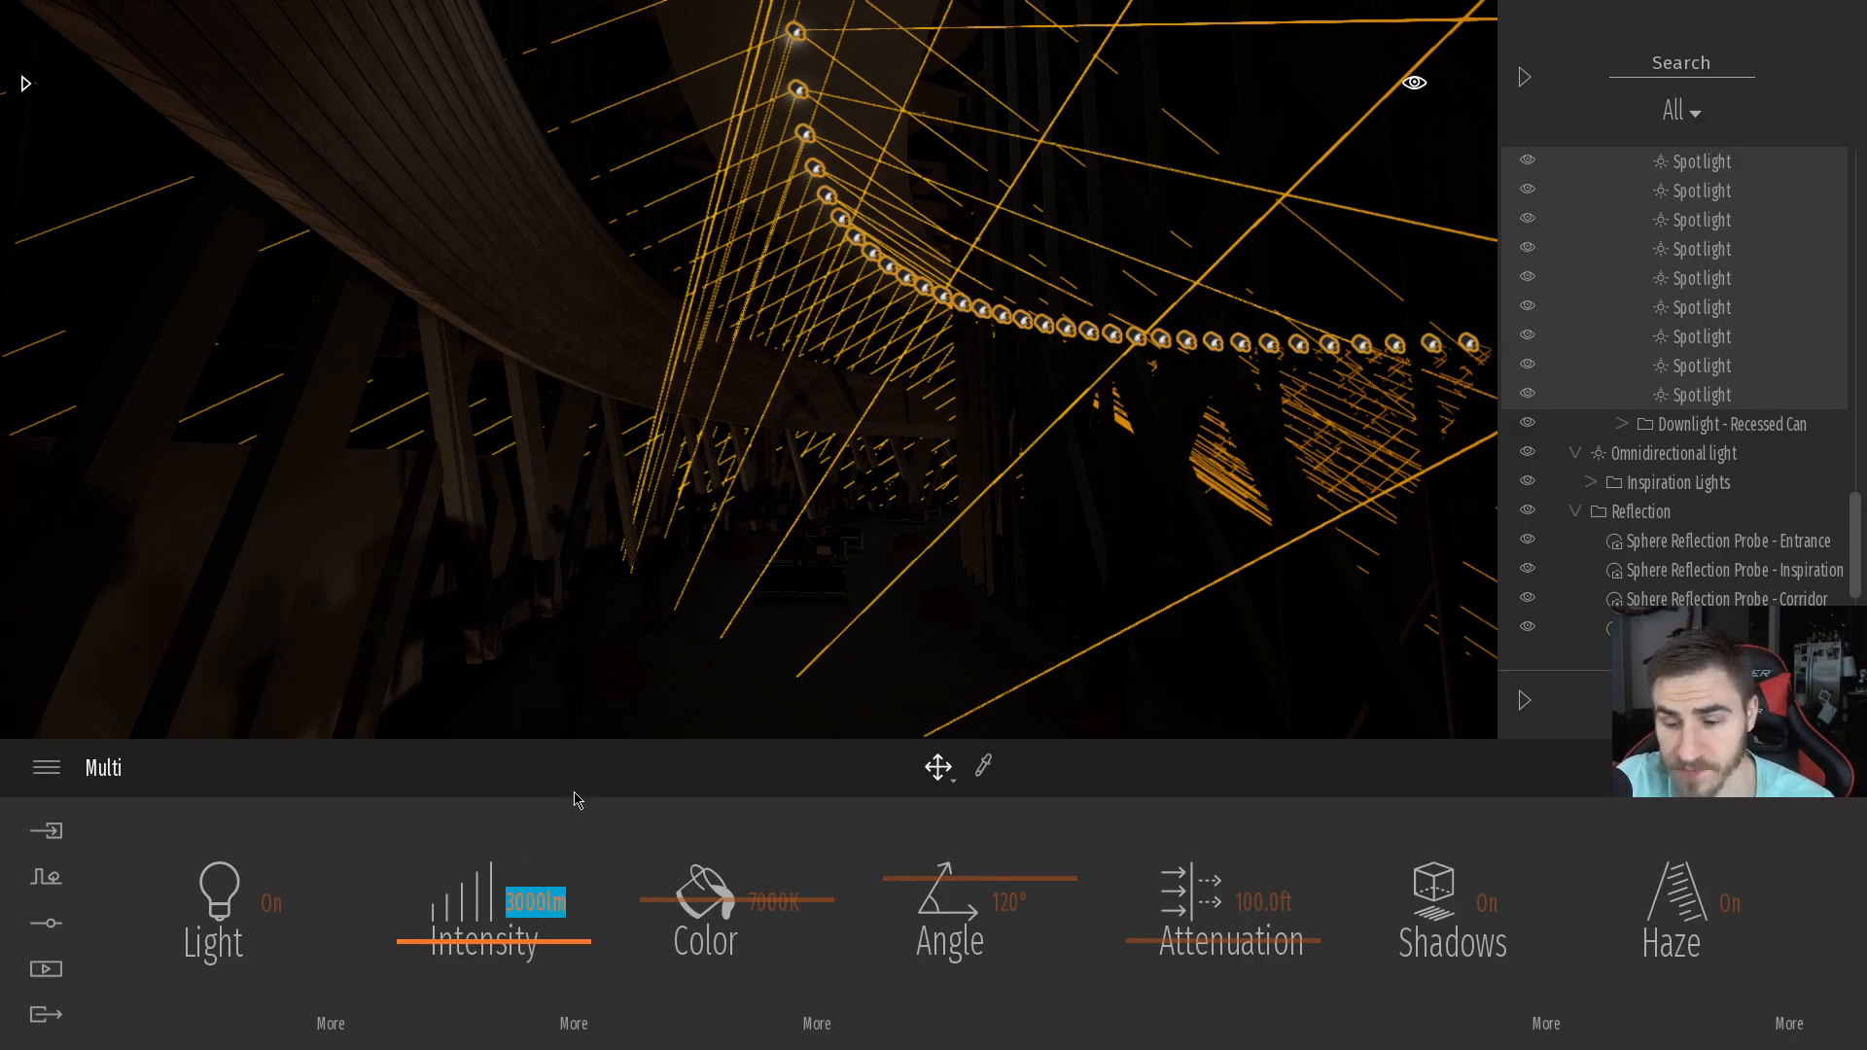
Select all omnidirectional lights in the Inspiration Lights folder, set their intensity to 4000 lm, and collapse the folder
left_click(1576, 455)
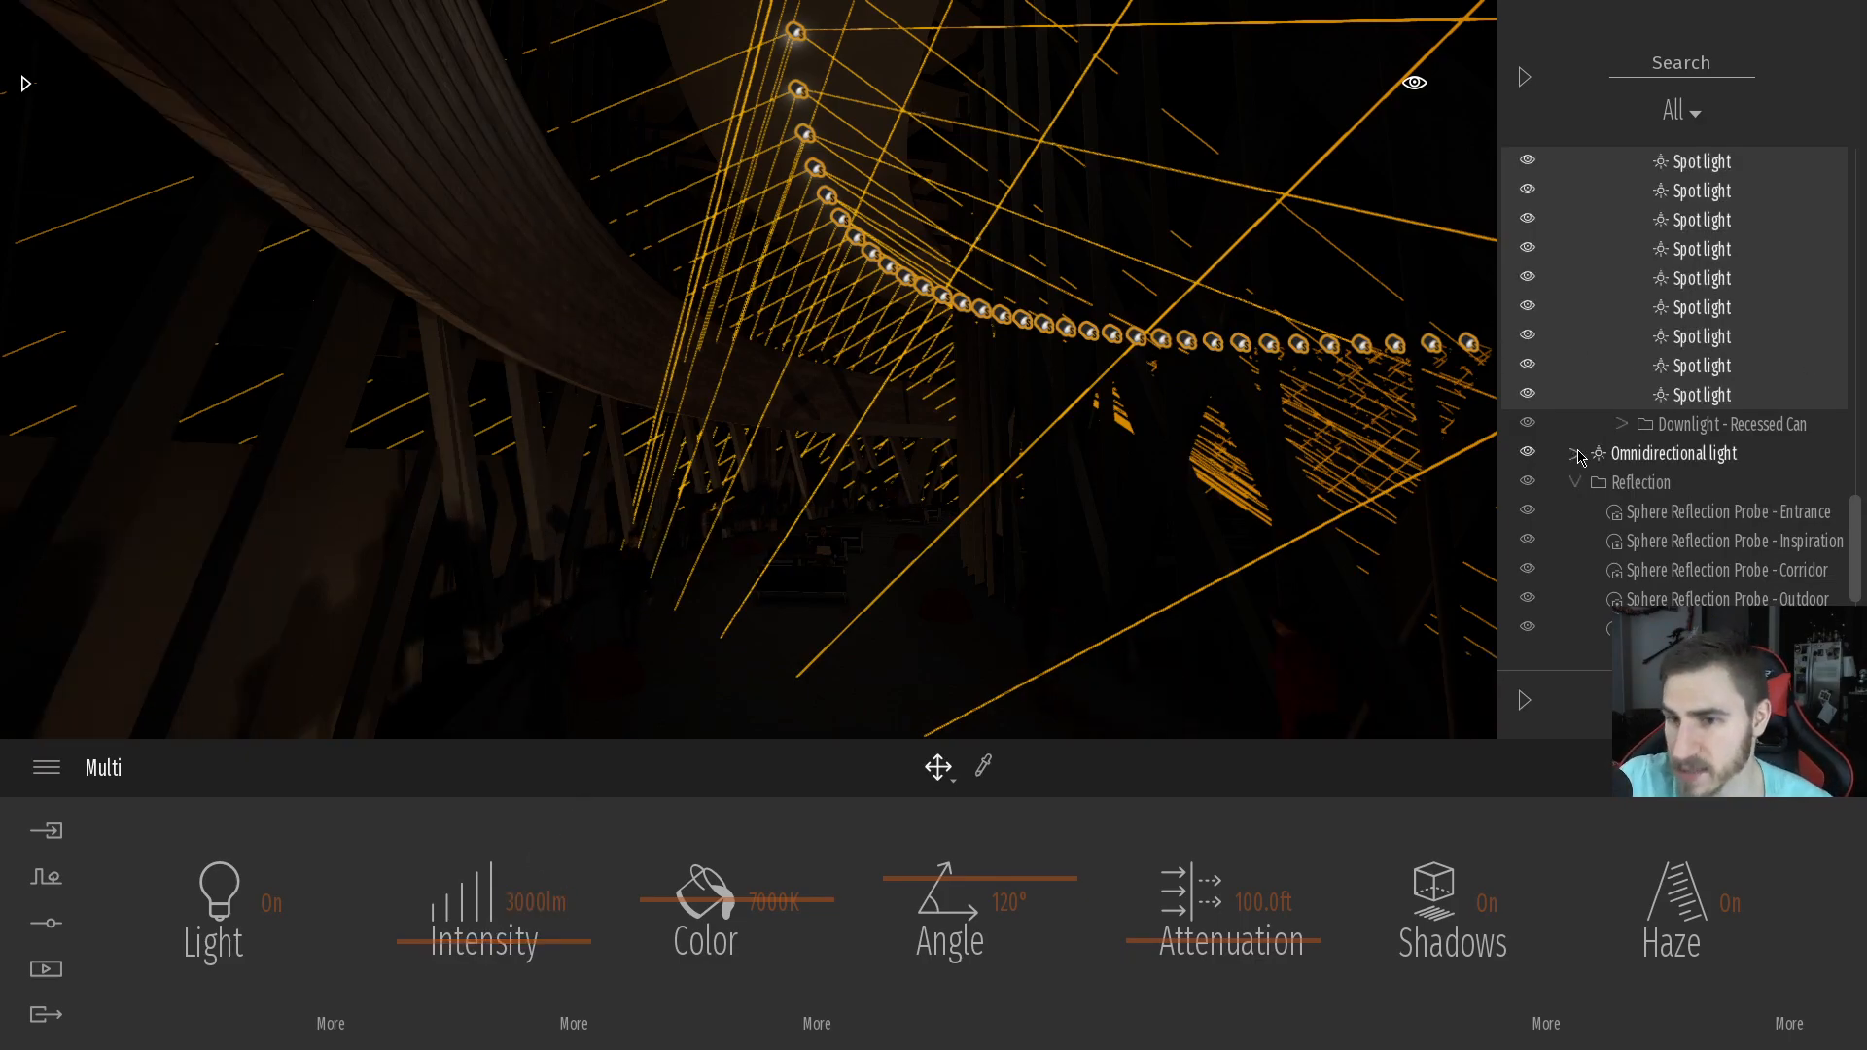
left_click(1630, 486)
left_click(1577, 454)
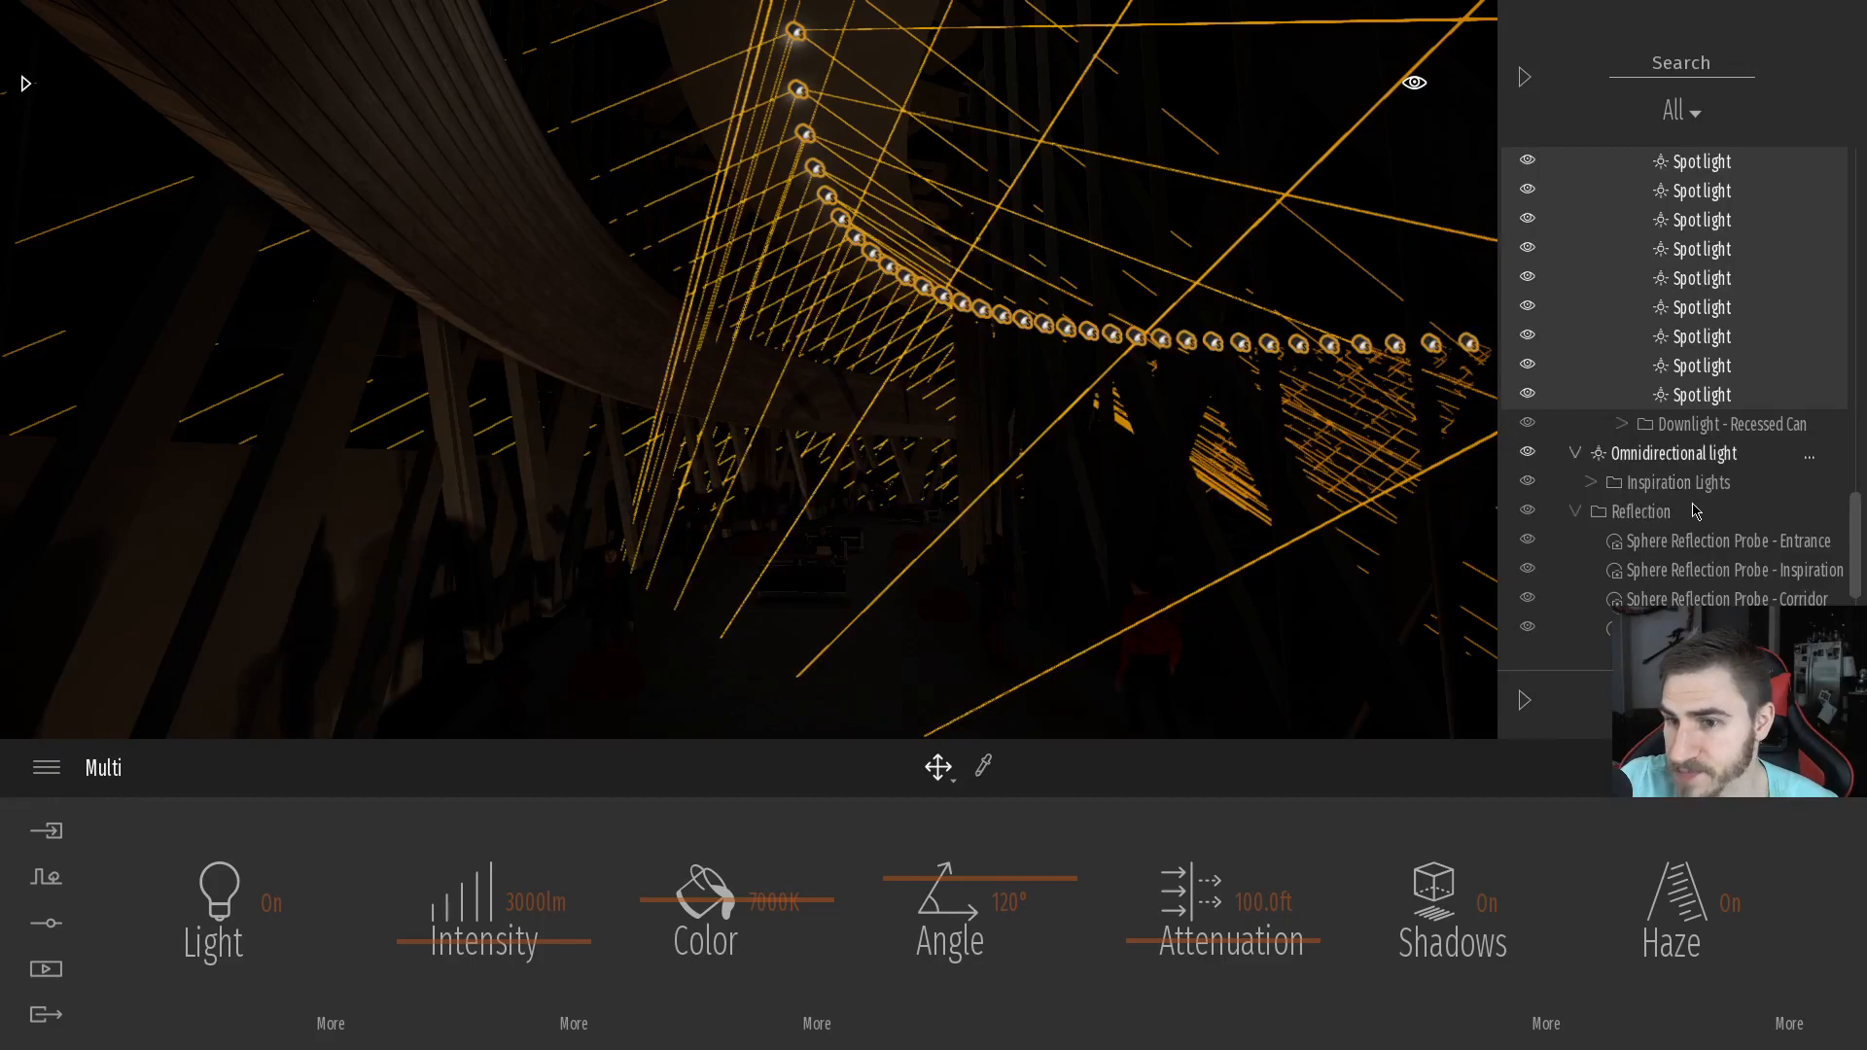
left_click(1592, 483)
left_click(1704, 513)
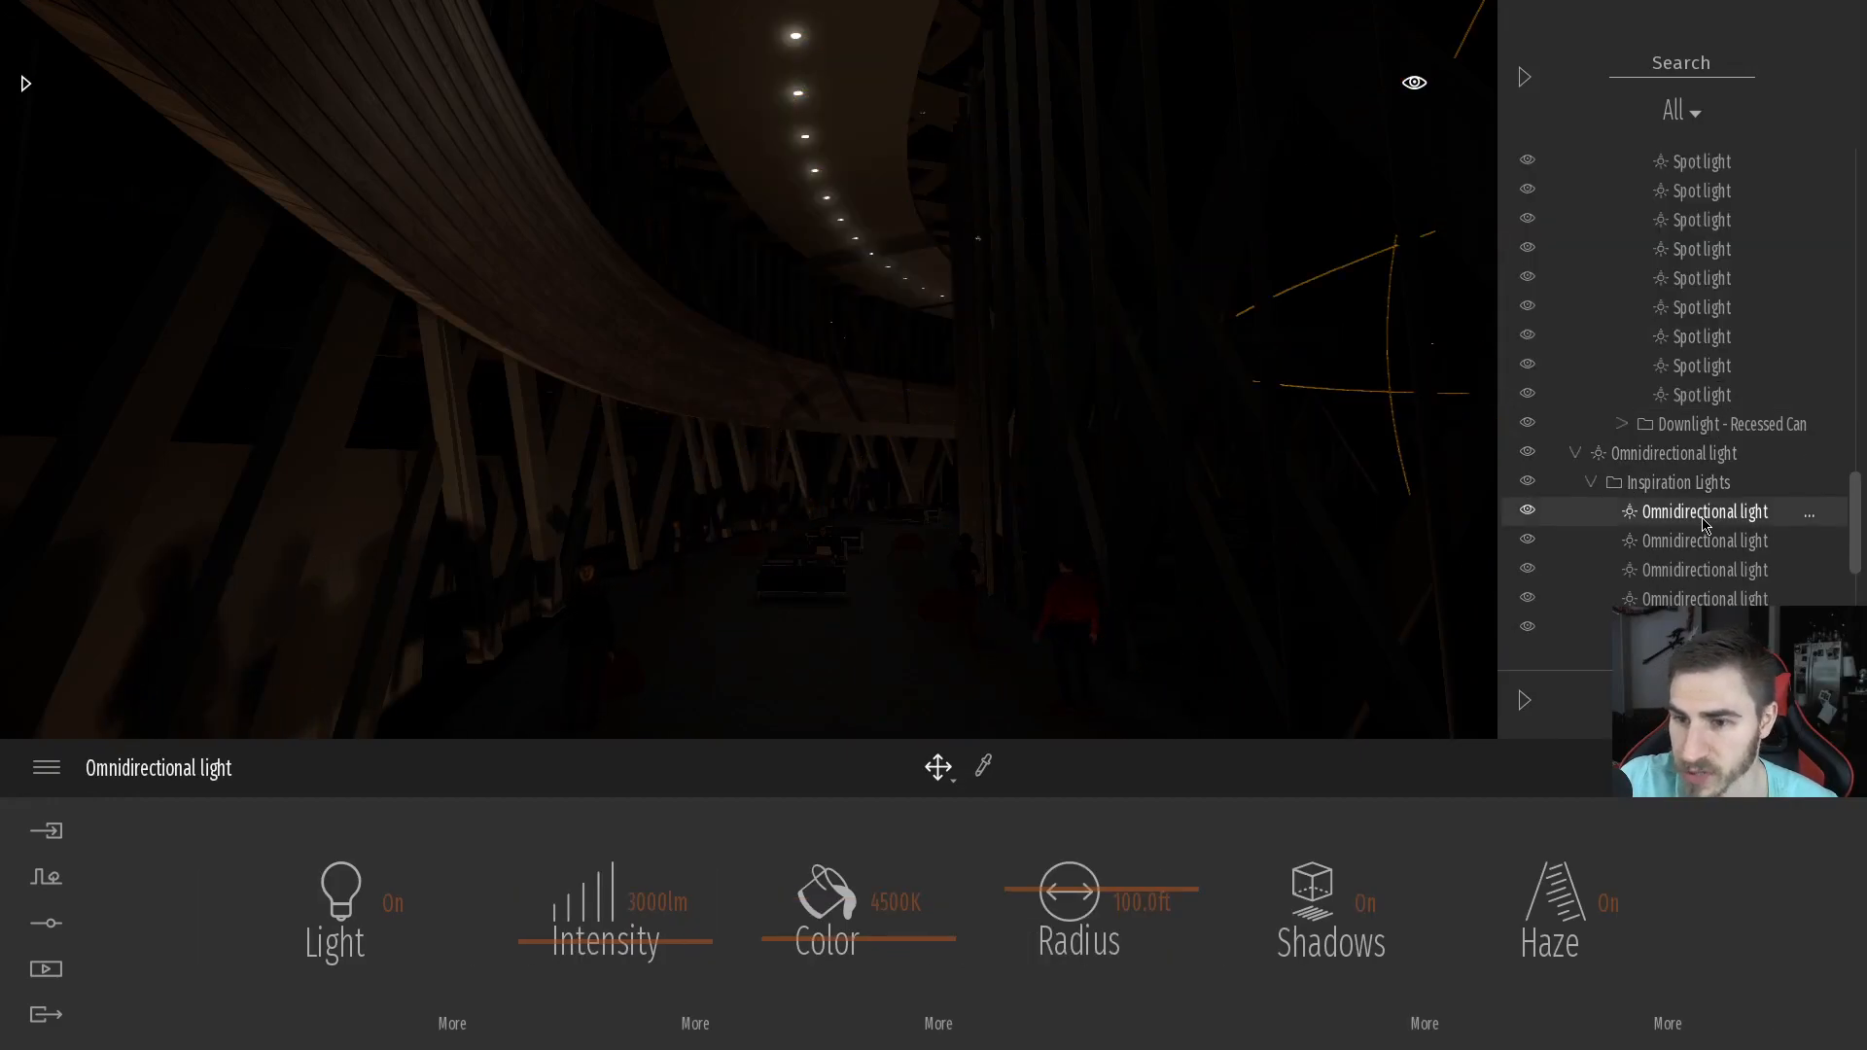
scroll(1715, 537, "down", 3)
left_click(1707, 345, "shift")
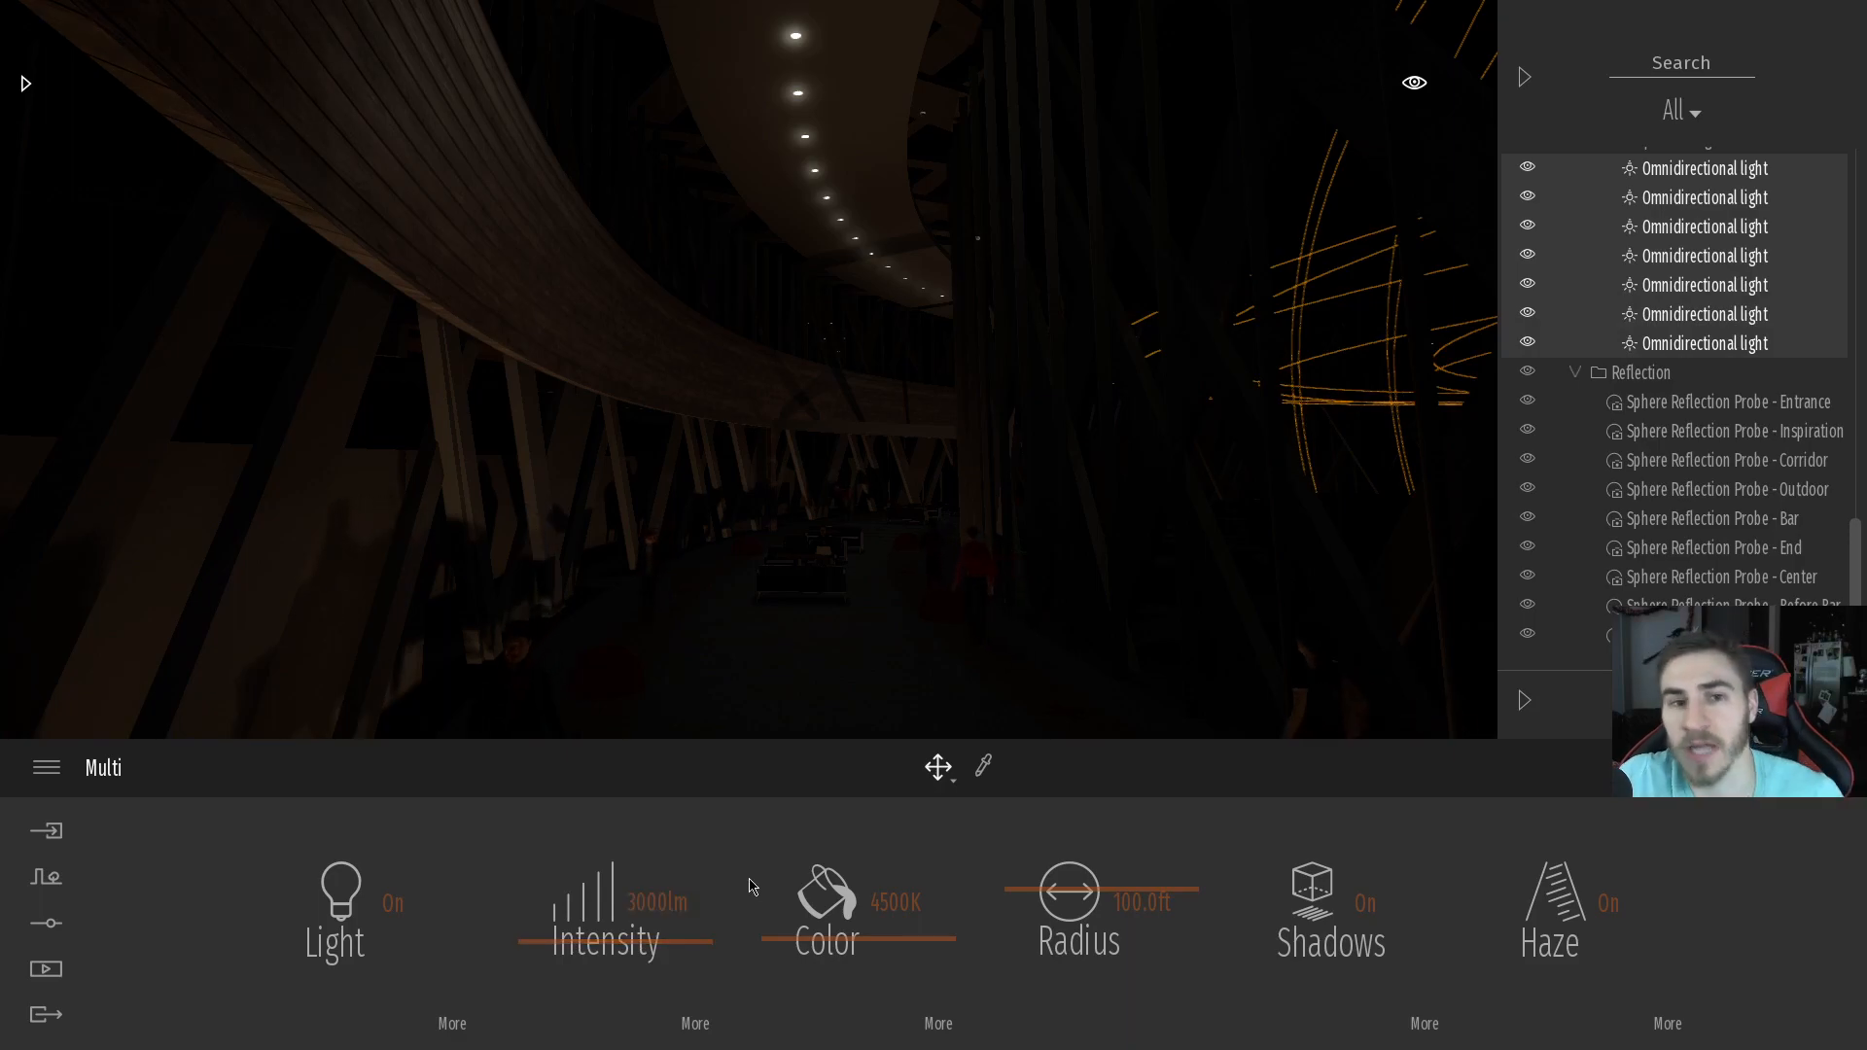
left_click(654, 901)
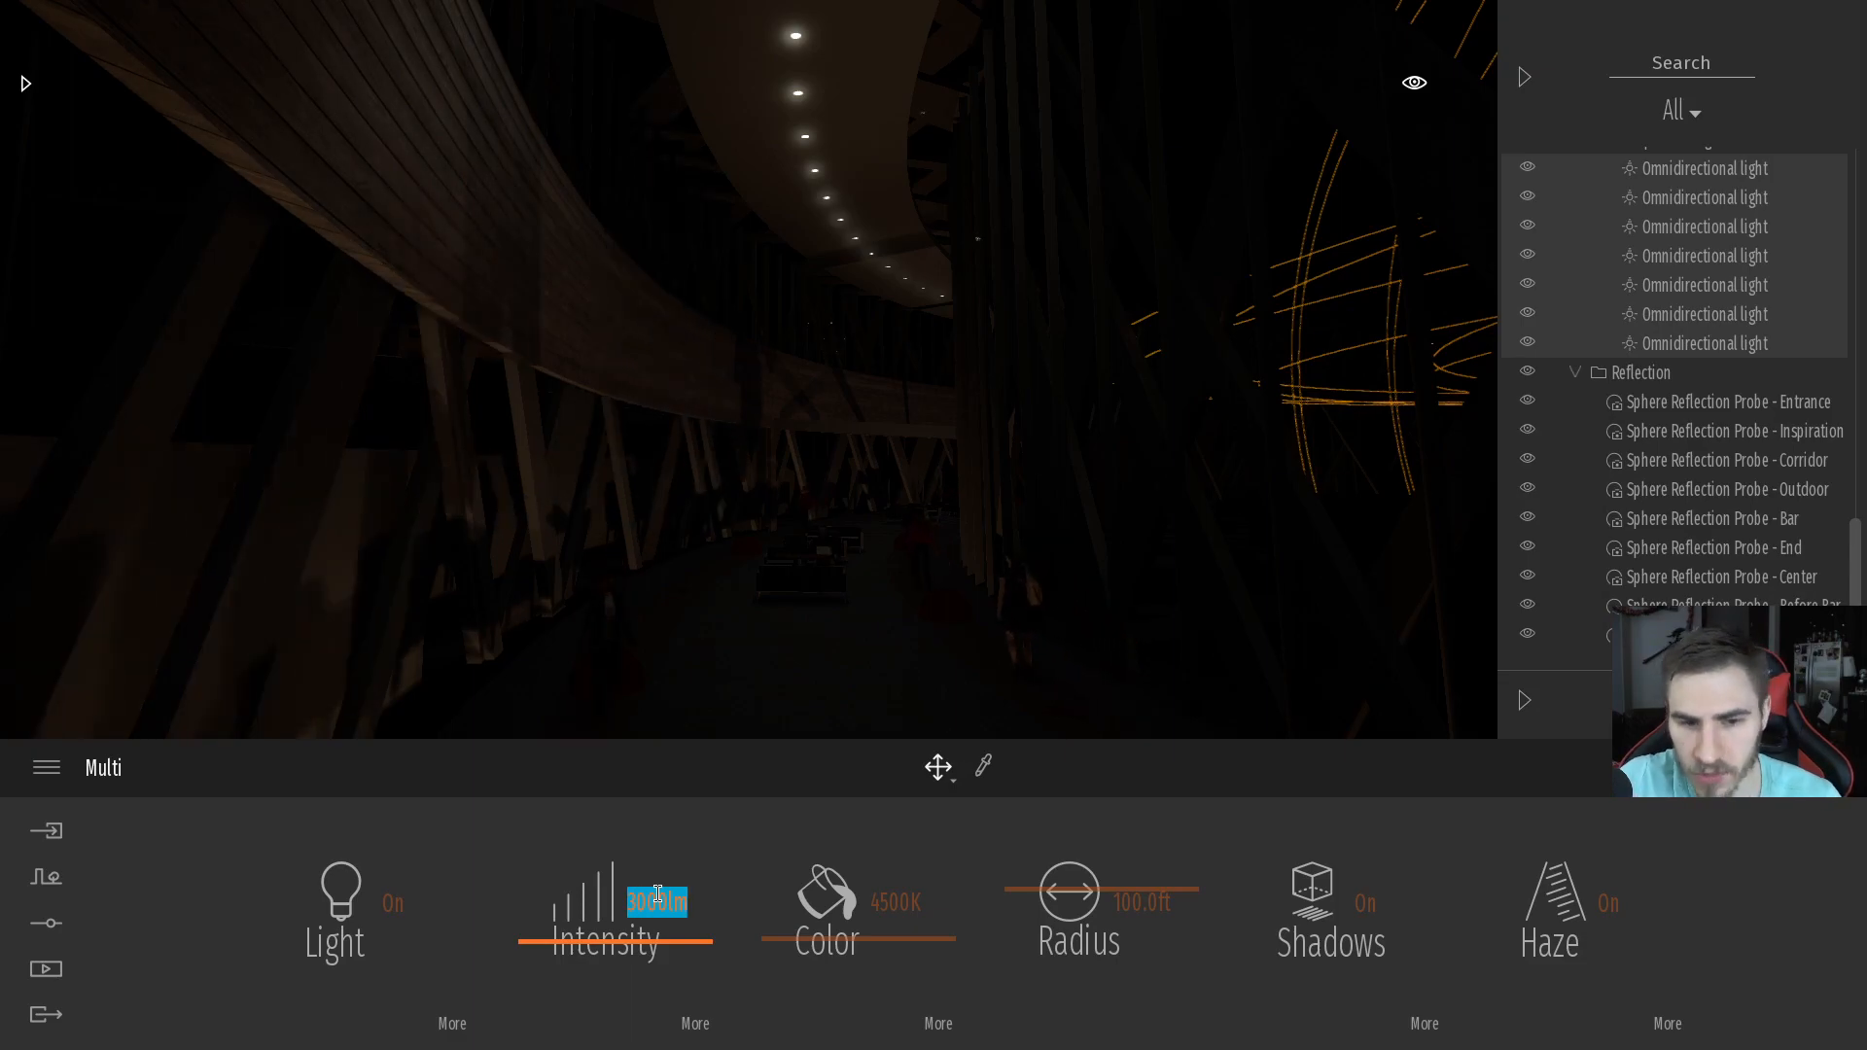
type("4000")
key("Return")
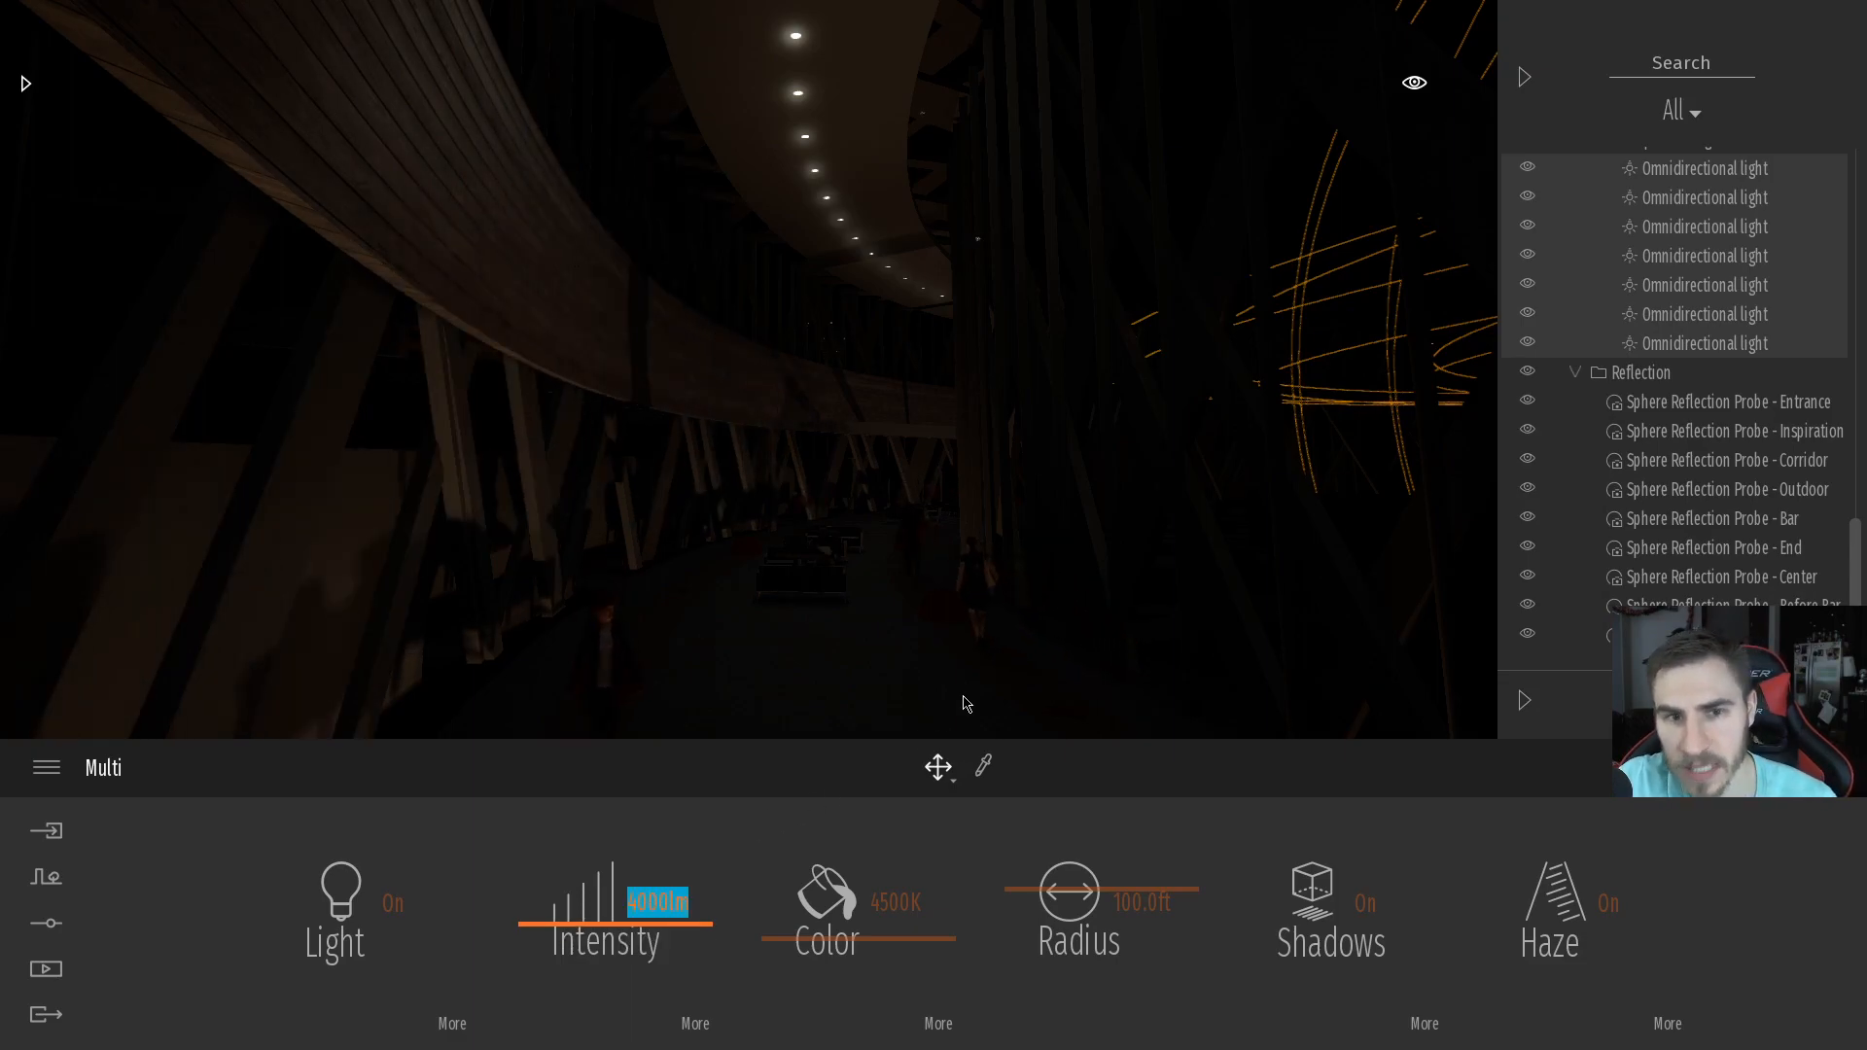
scroll(1679, 339, "up", 3)
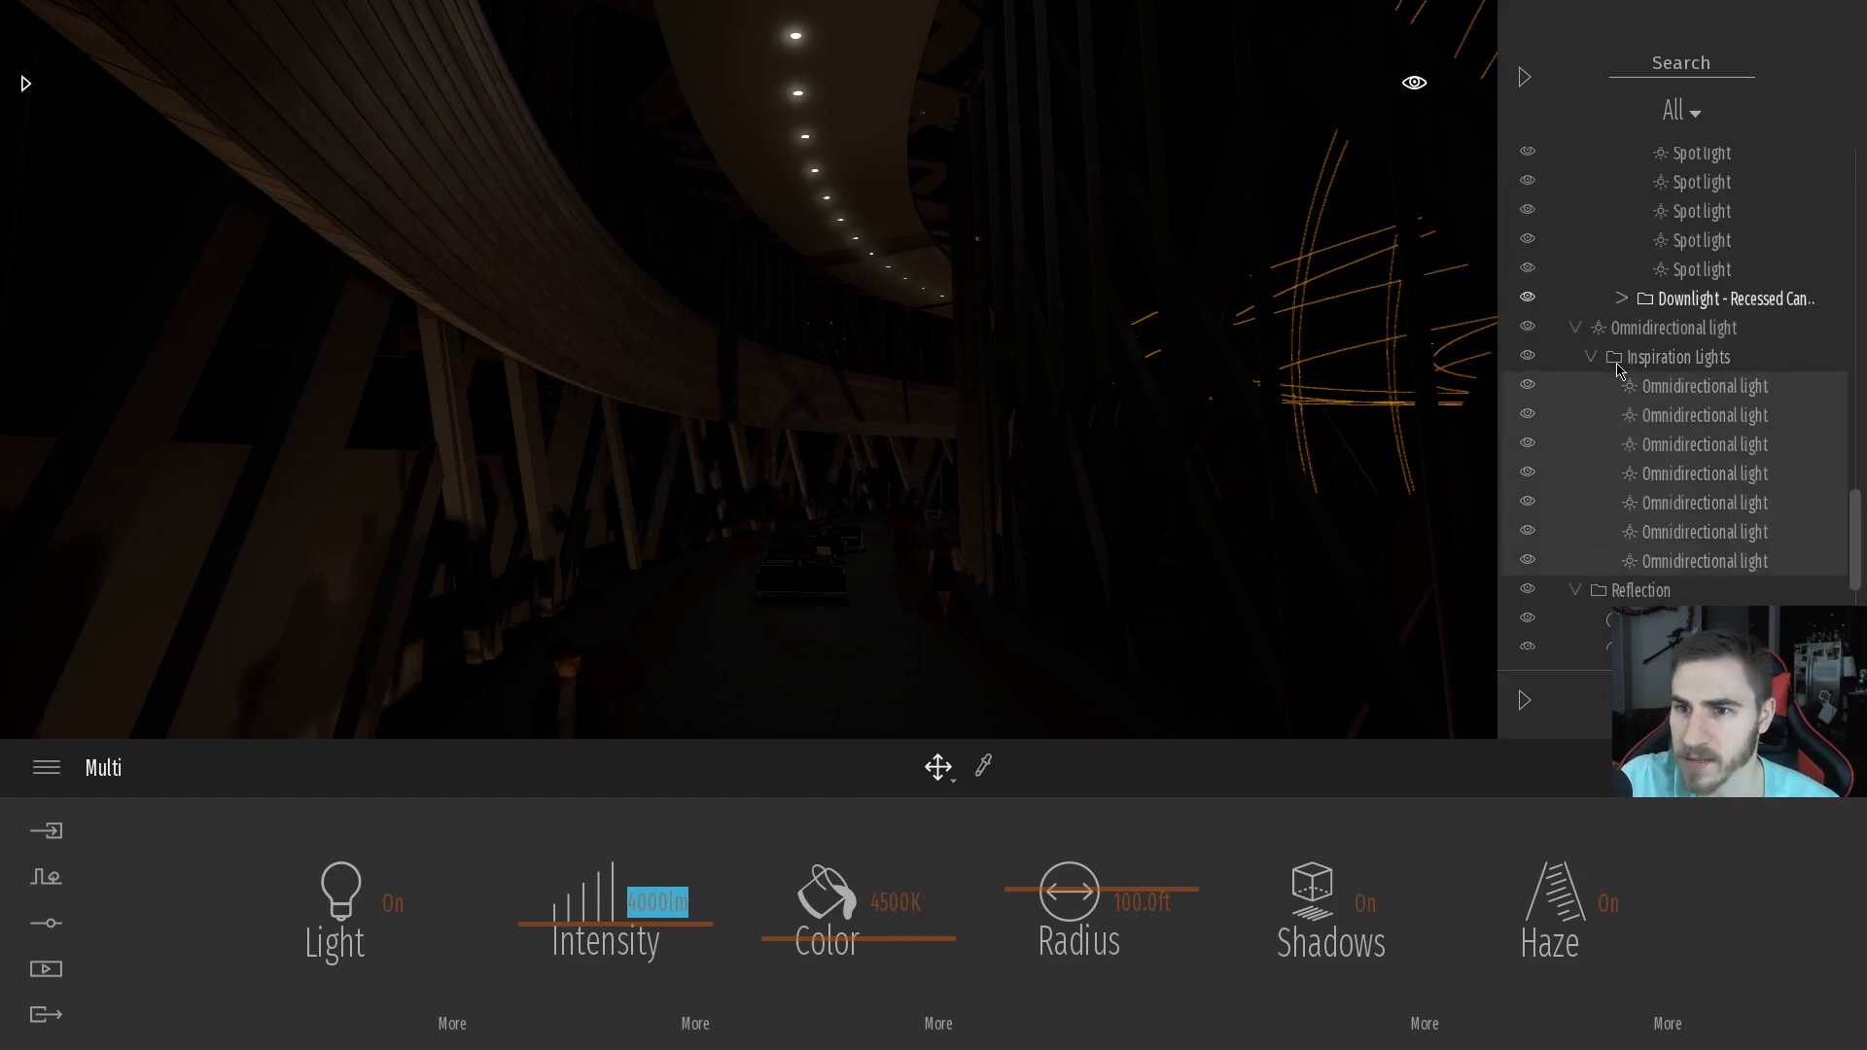
left_click(1592, 357)
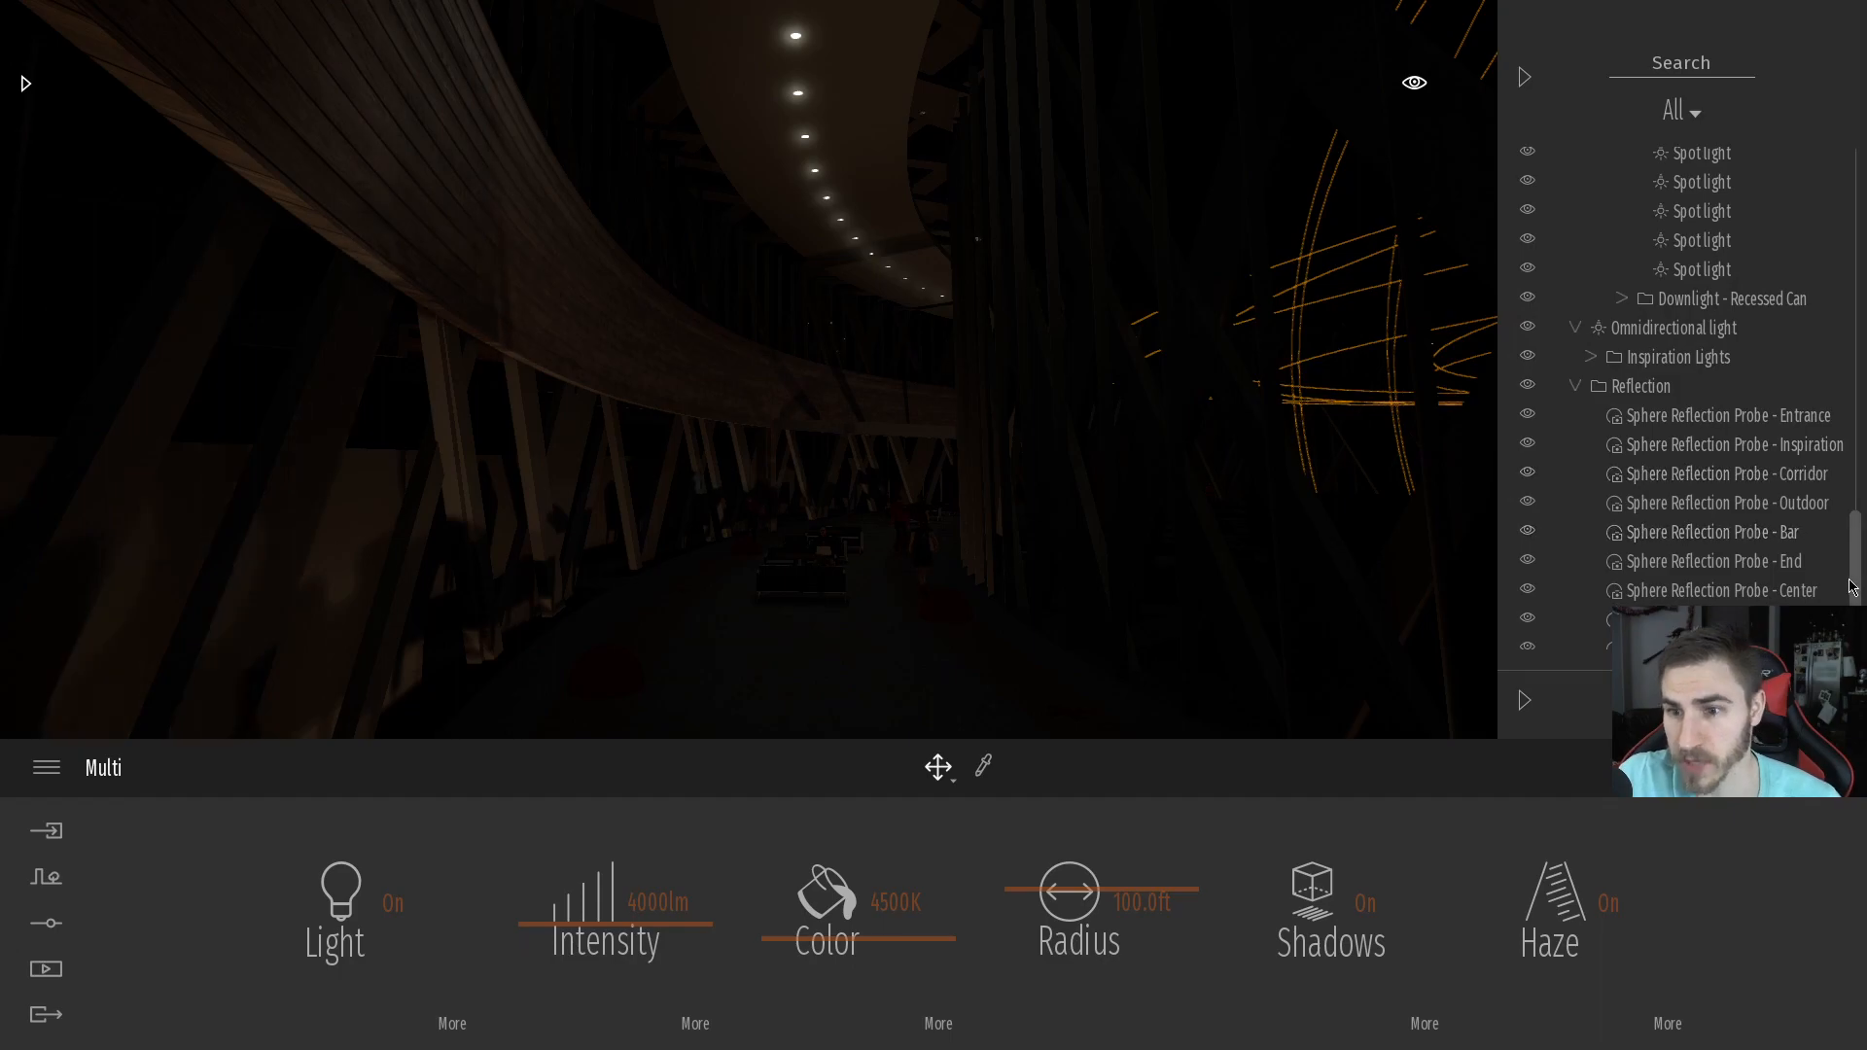
Expand the Area light group, select all its area lights, and set their intensity to 2000
scroll(1739, 597, "down", 3)
left_click(1575, 606)
scroll(1713, 521, "down", 2)
left_click(1657, 487)
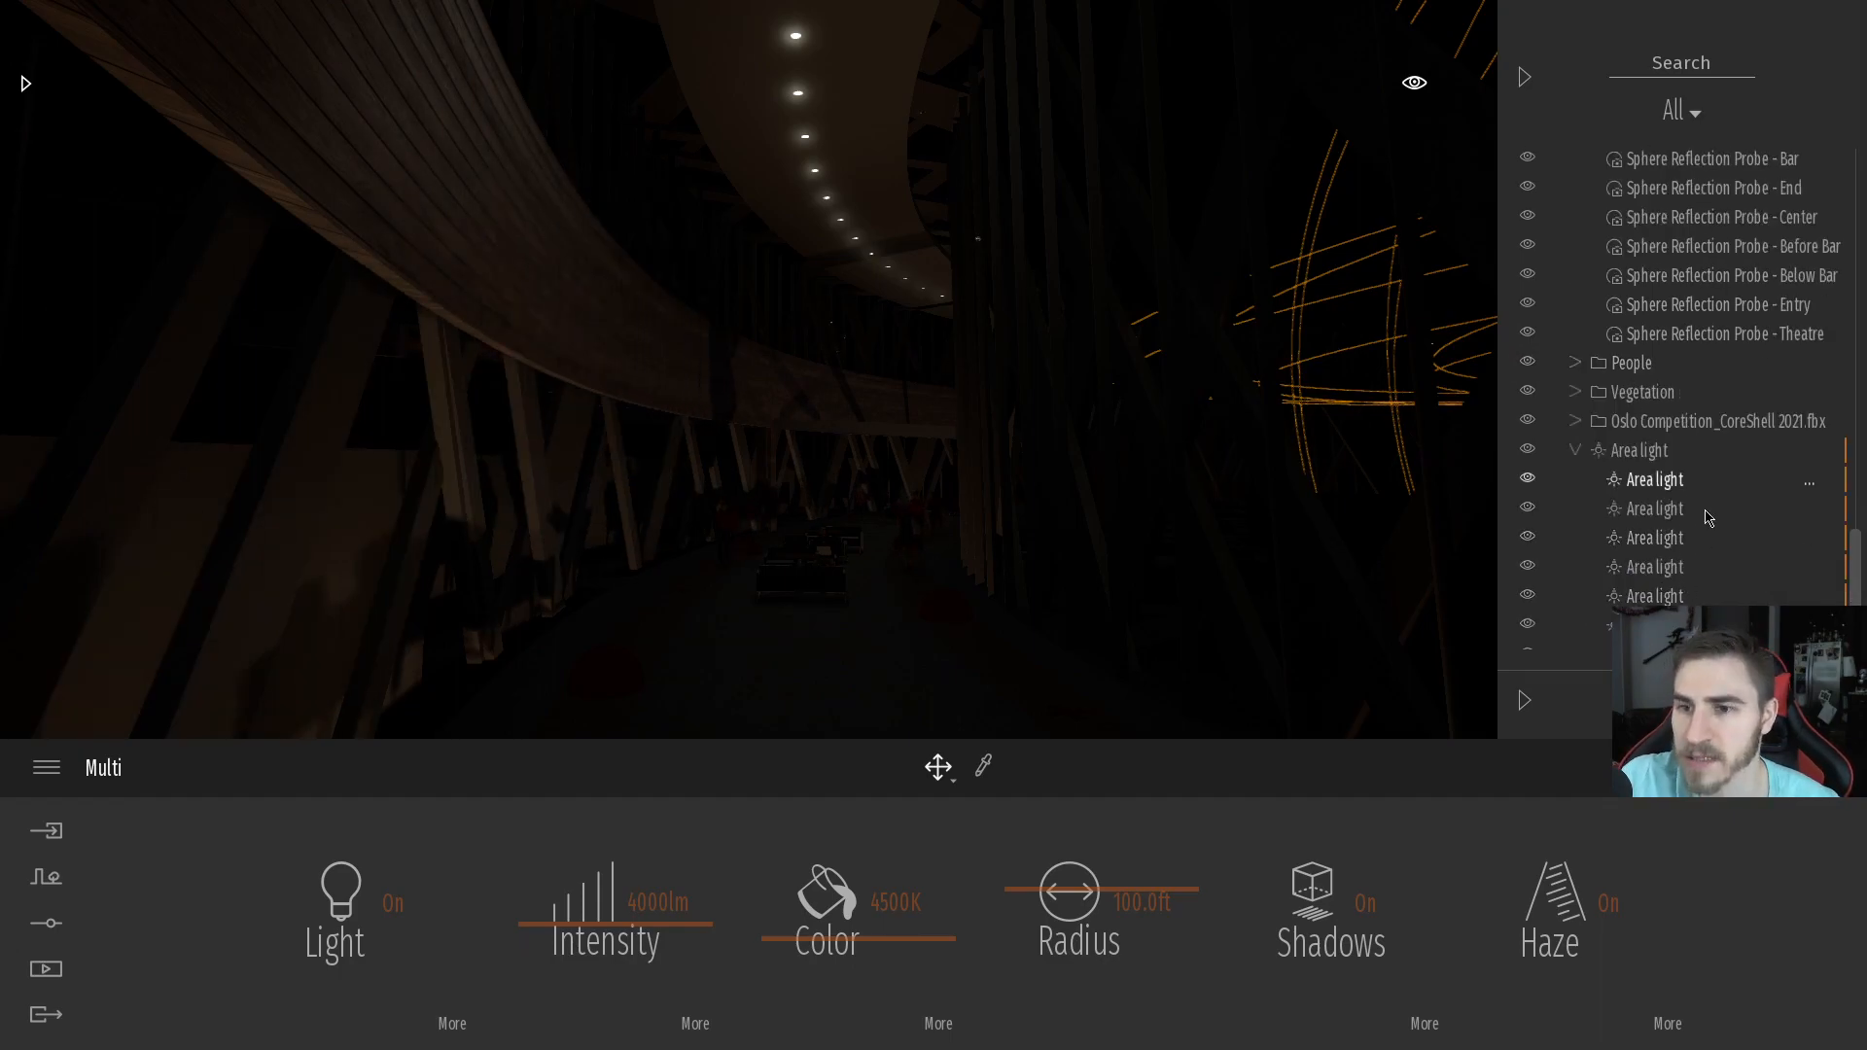
scroll(1711, 516, "down", 2)
left_click(1661, 609, "shift")
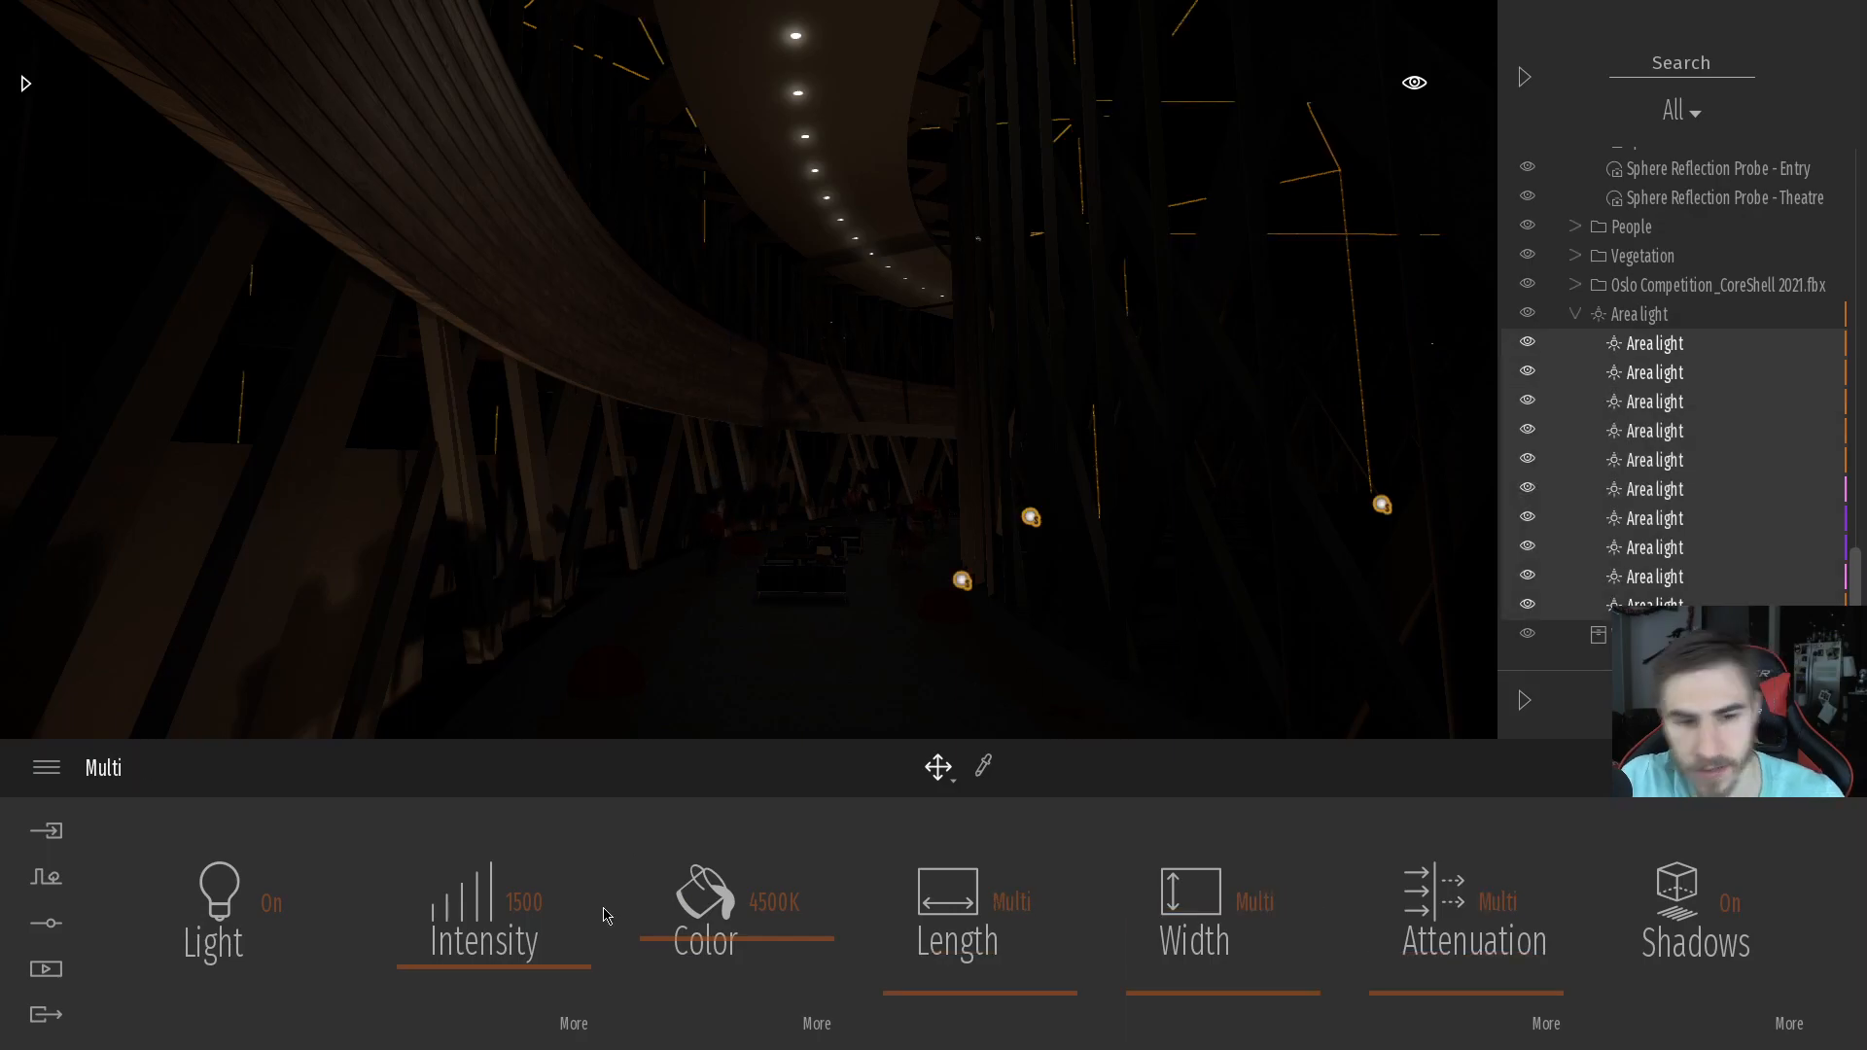
left_click(518, 899)
type("200")
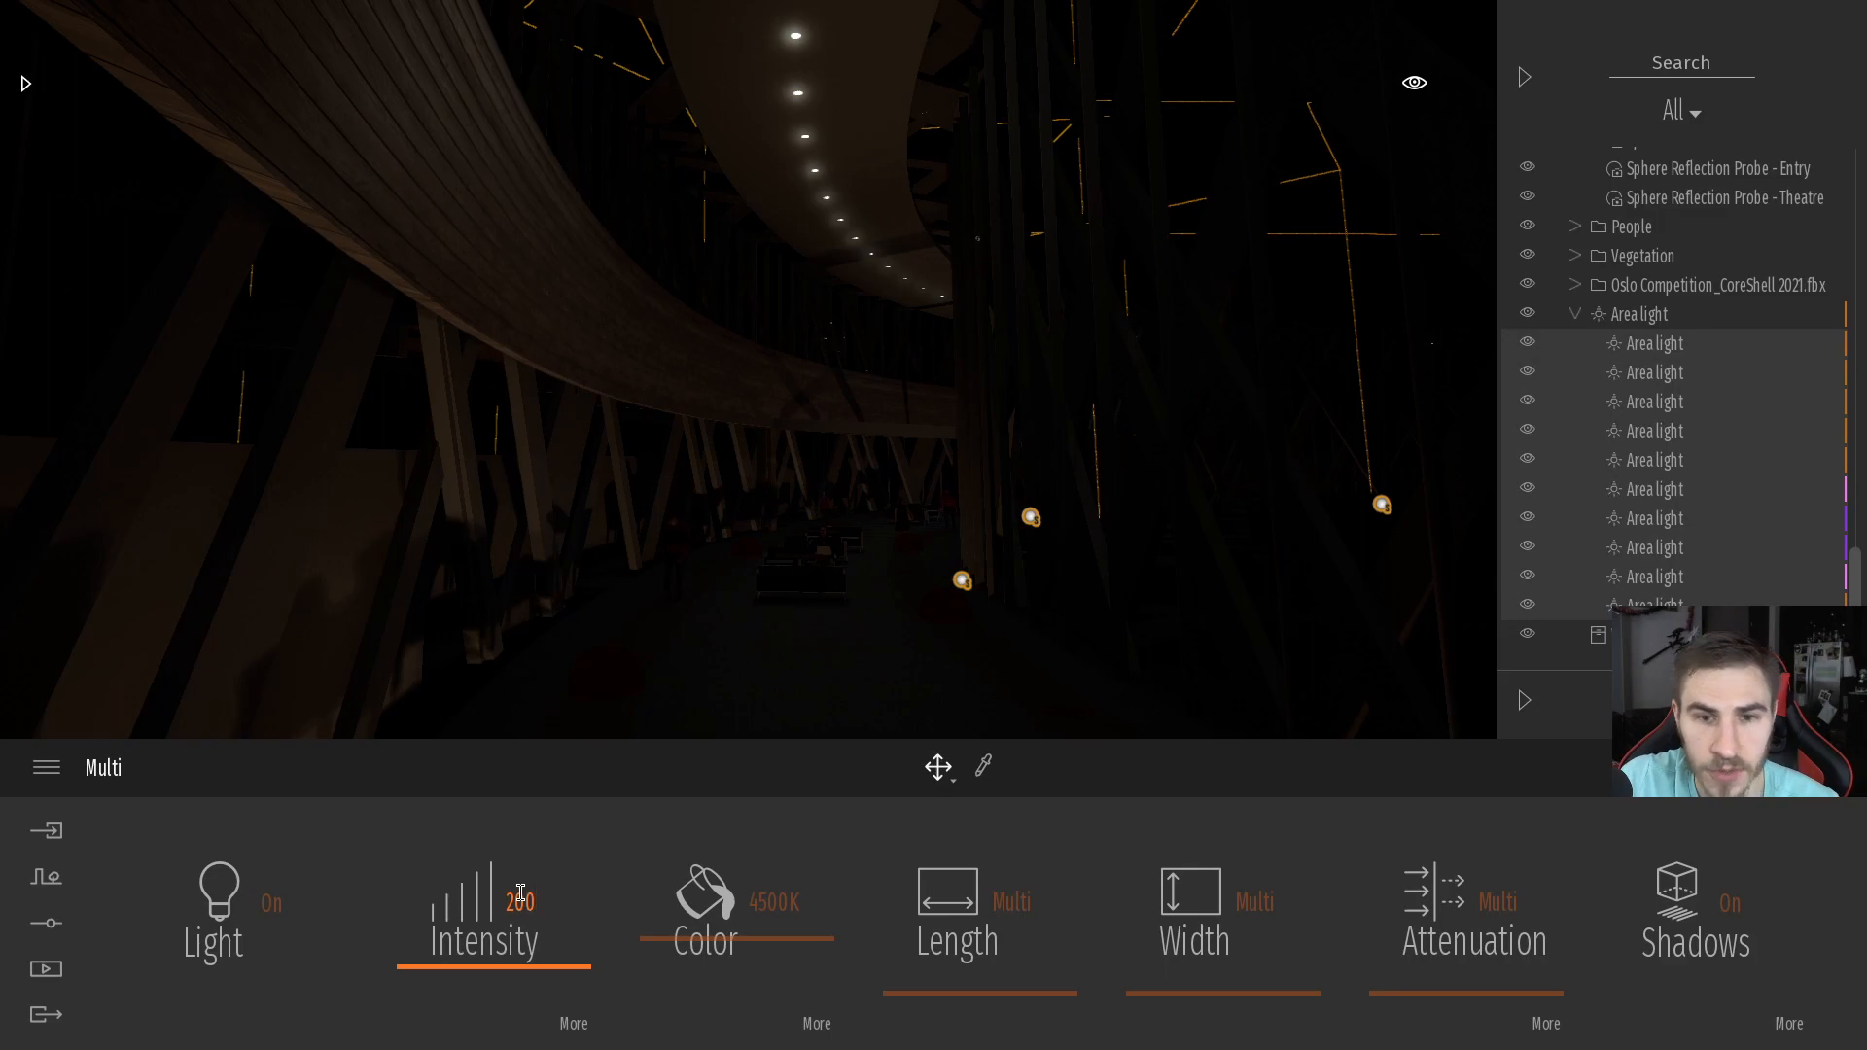
type("0")
key("Return")
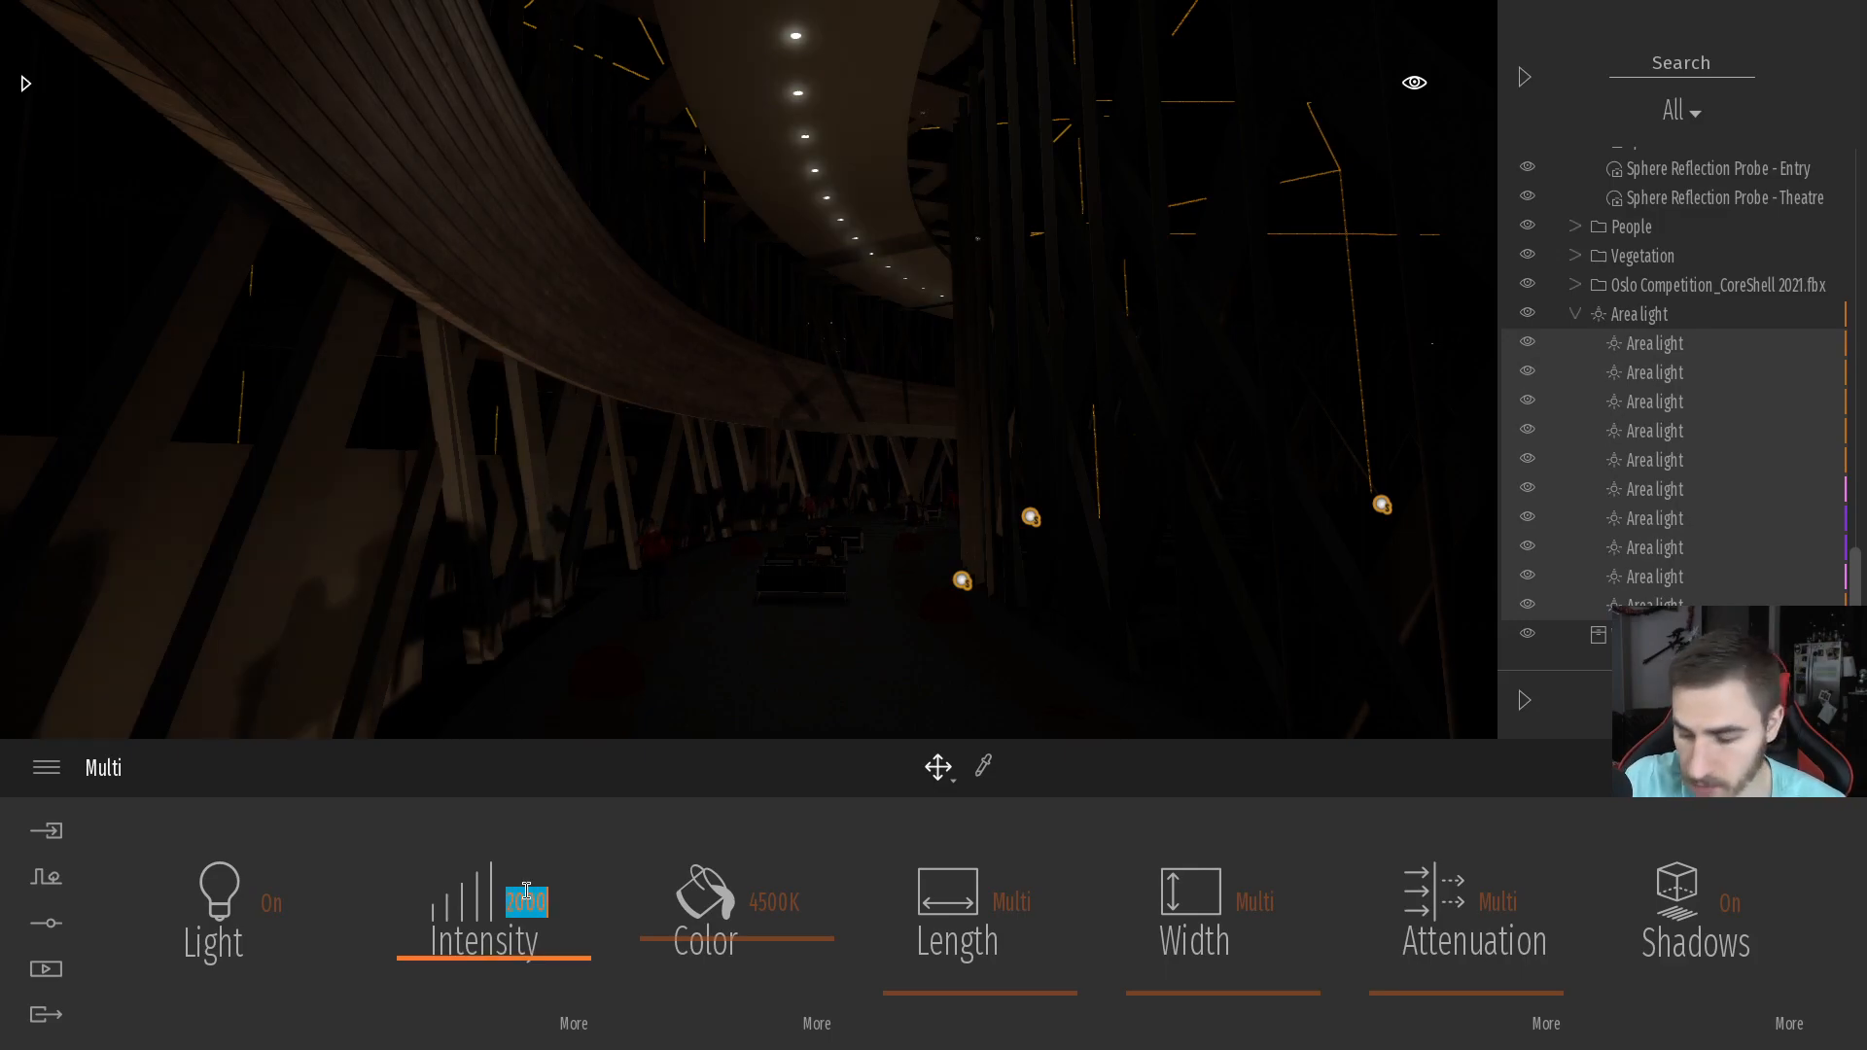
Raise the selected area lights' intensity to 3000 and finally 4000, and collapse the Area light group
type("3000")
key("Return")
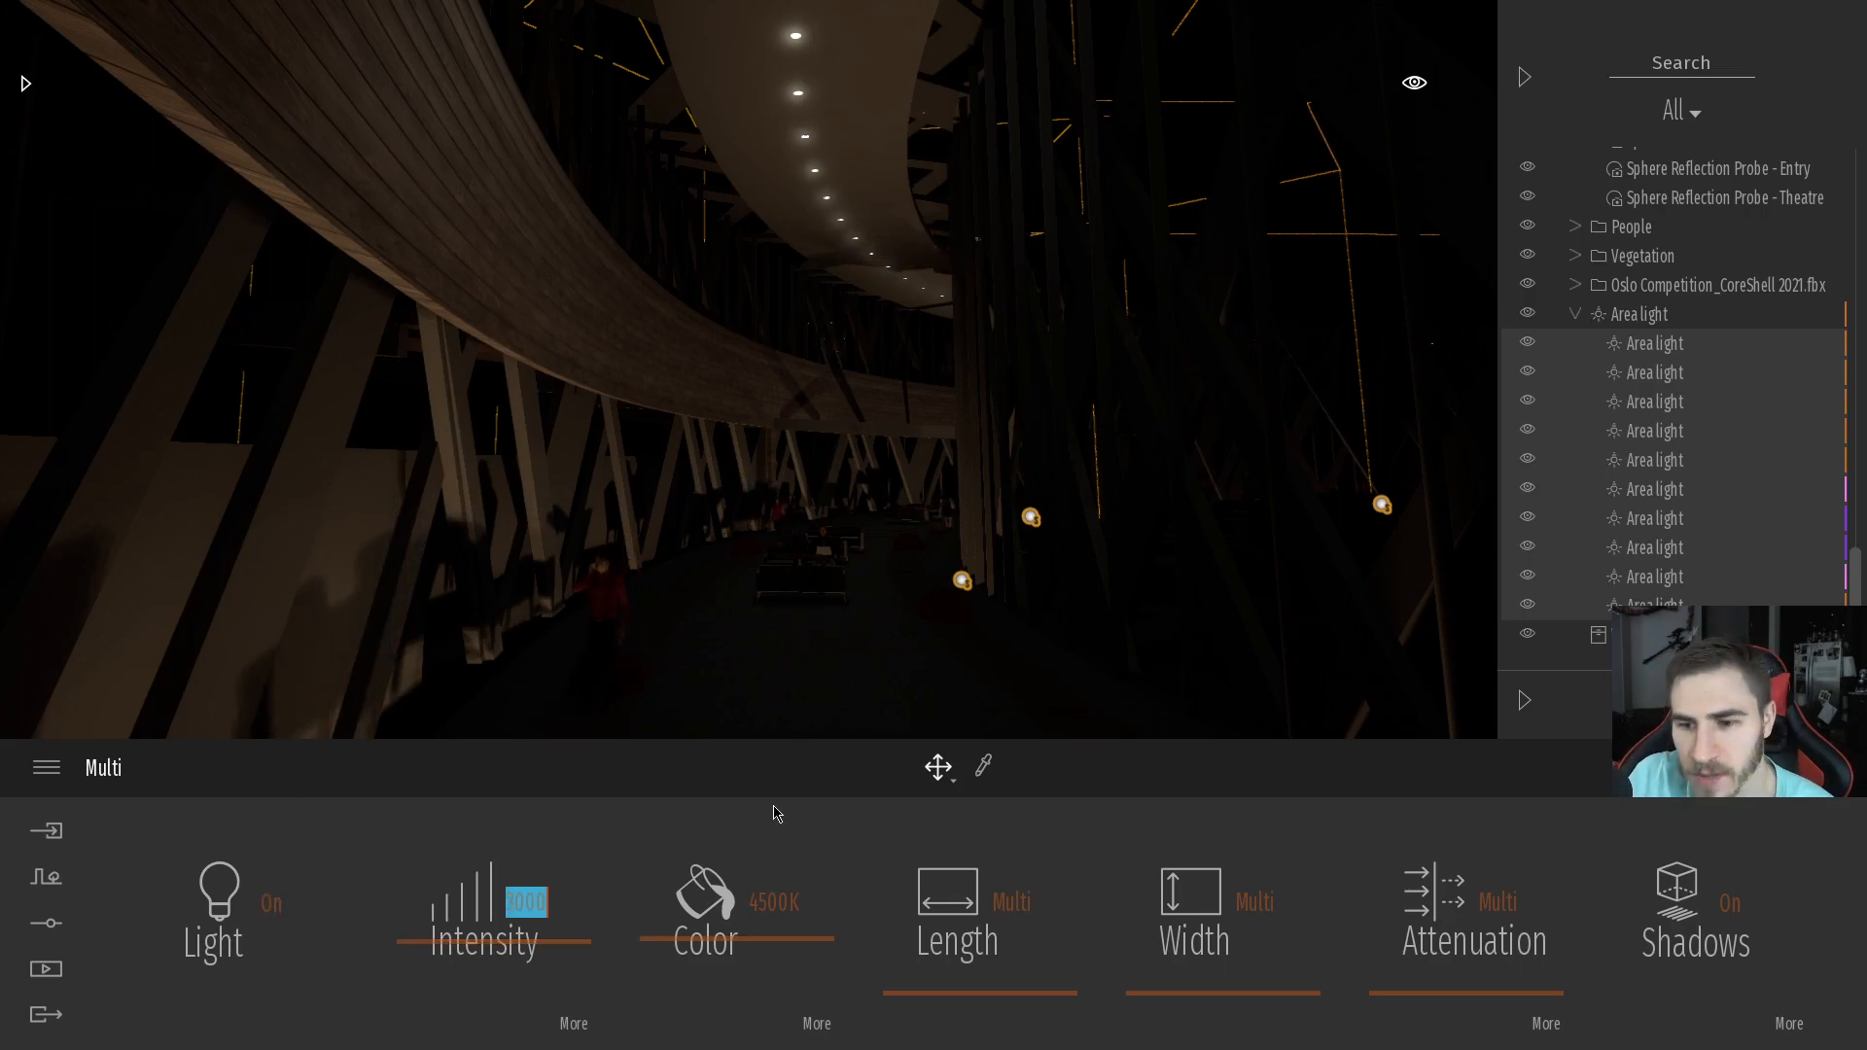
type("400")
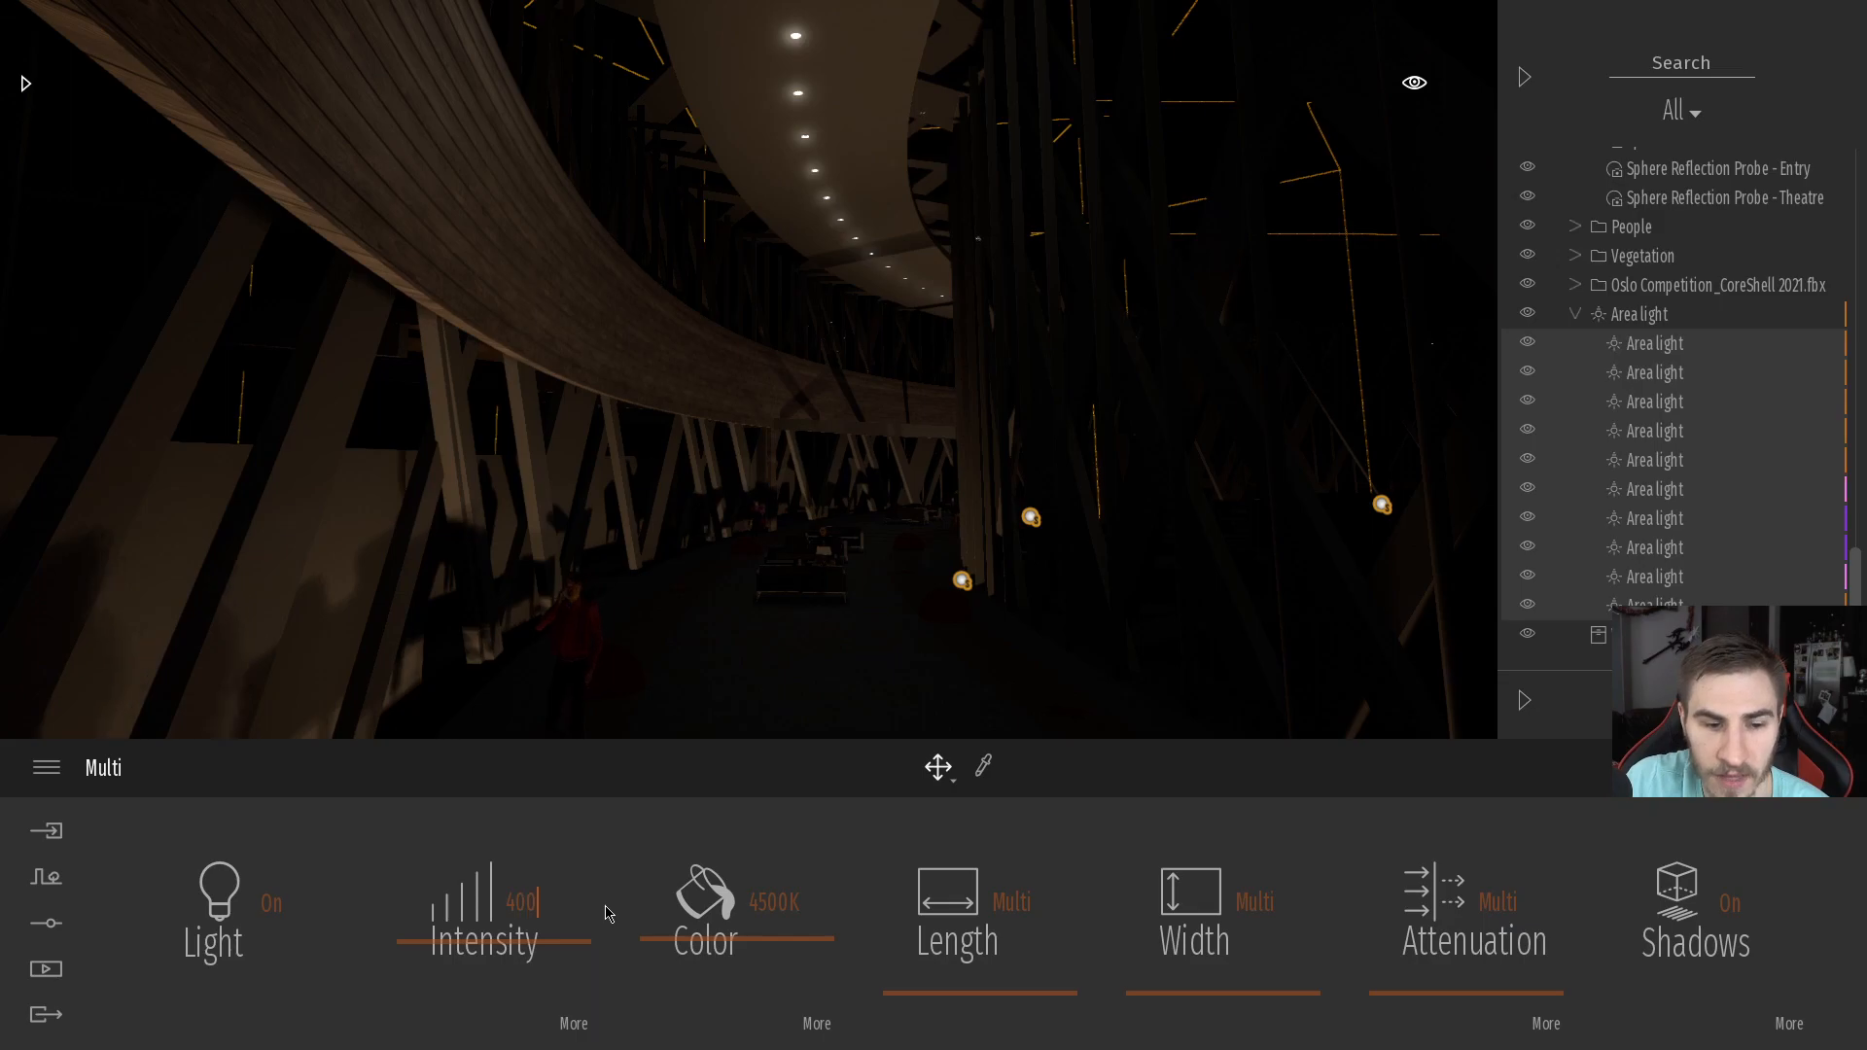
type("0")
key("Return")
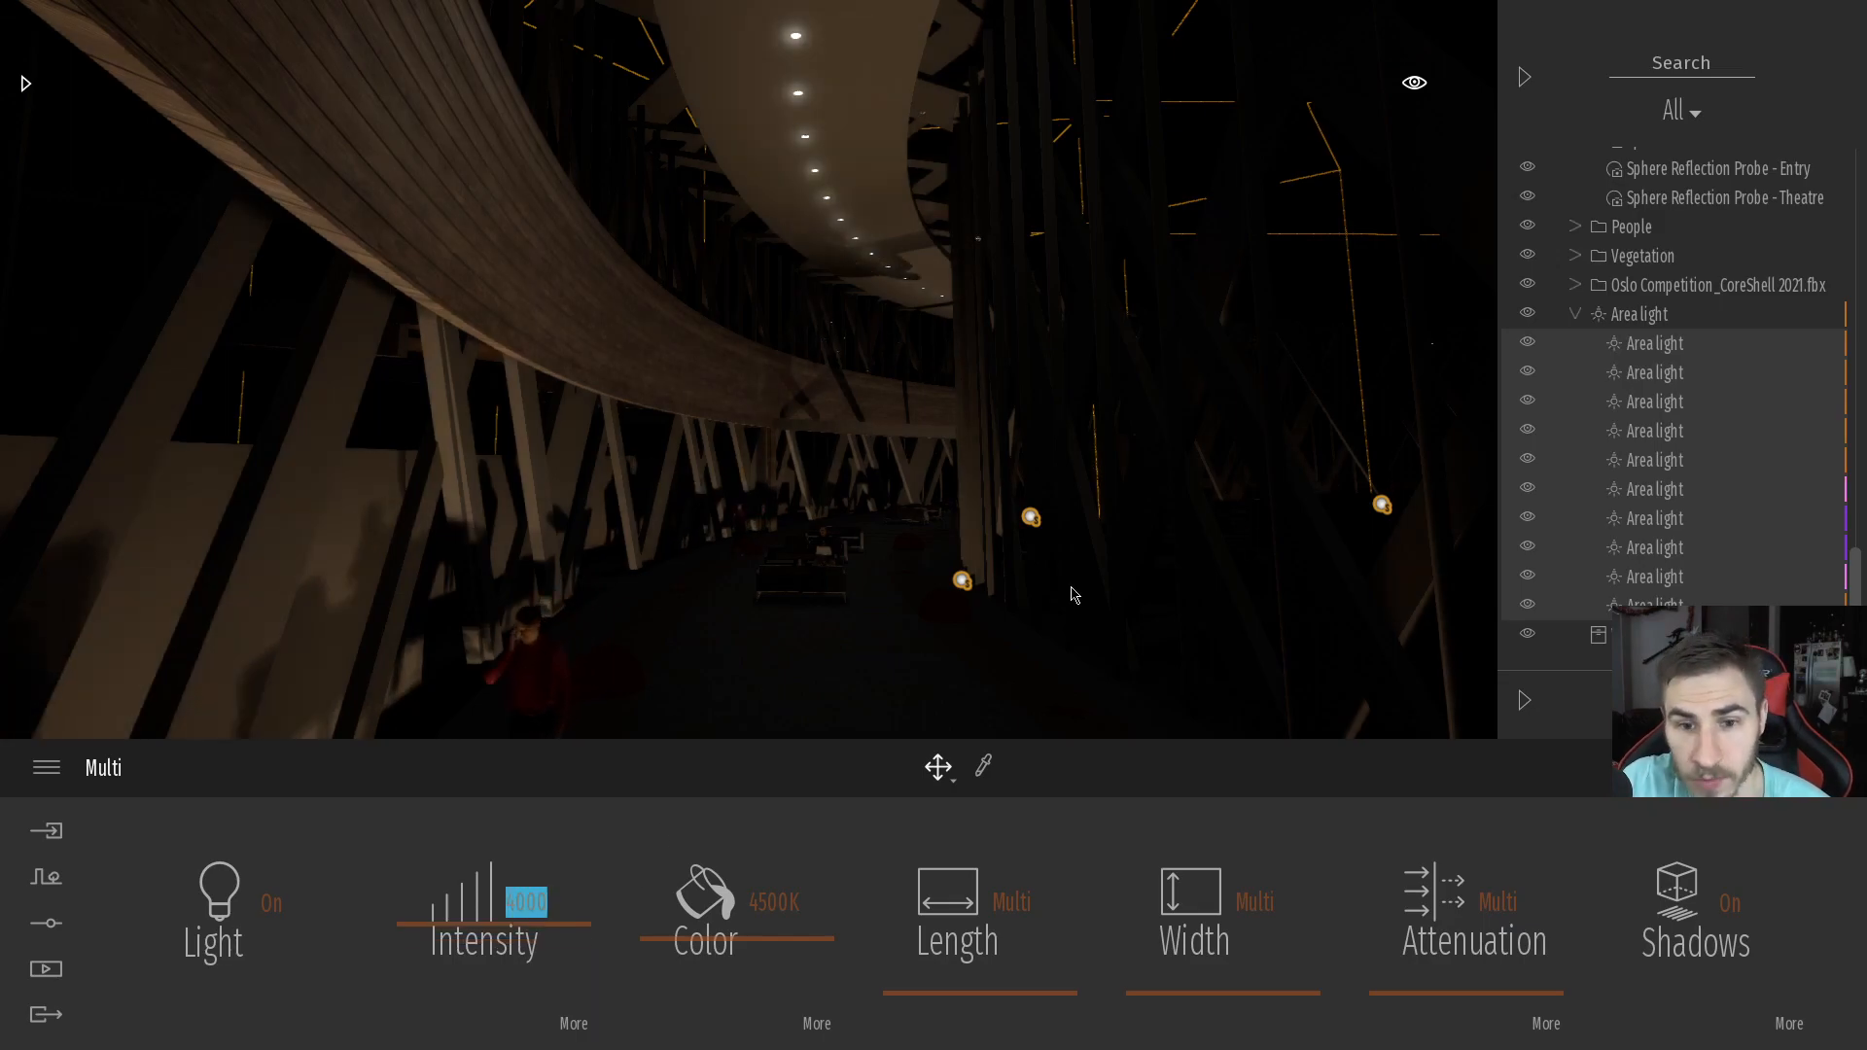
left_click(1576, 314)
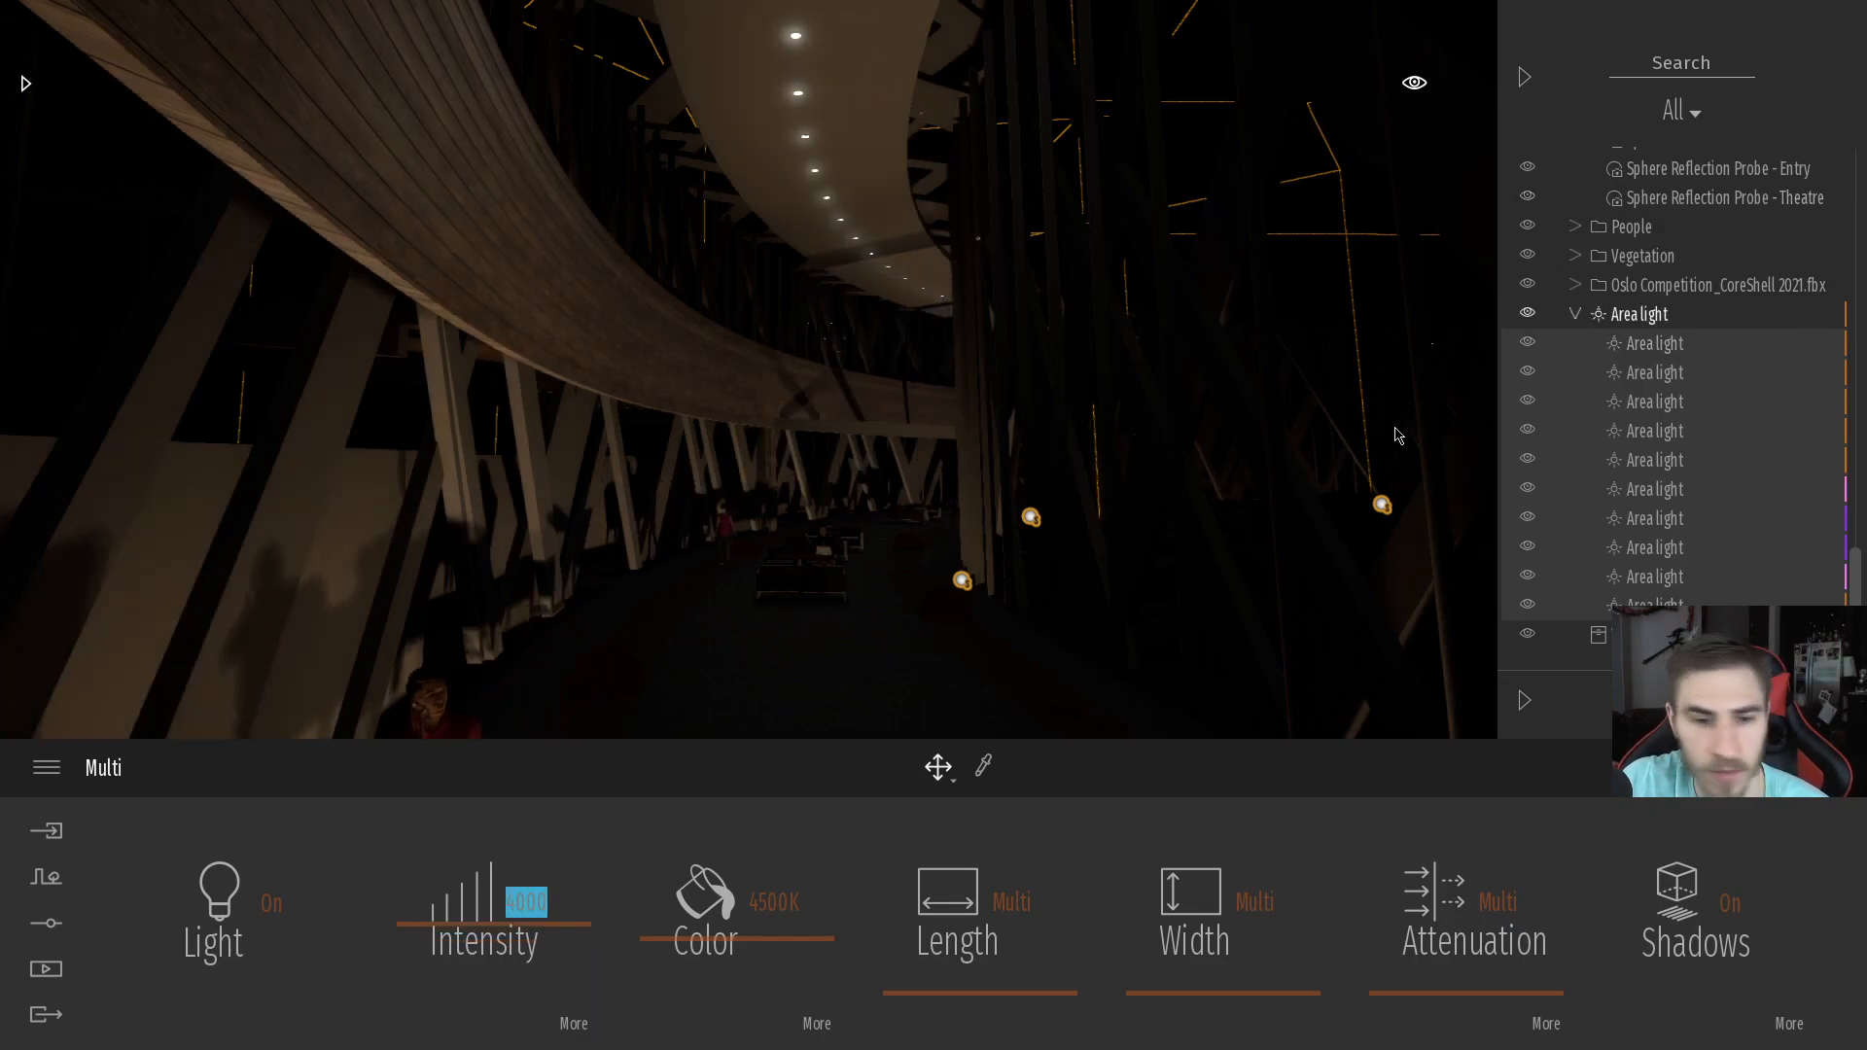
Try an ambient value of 1.23 in the detailed lighting settings and undo the change
key("Escape")
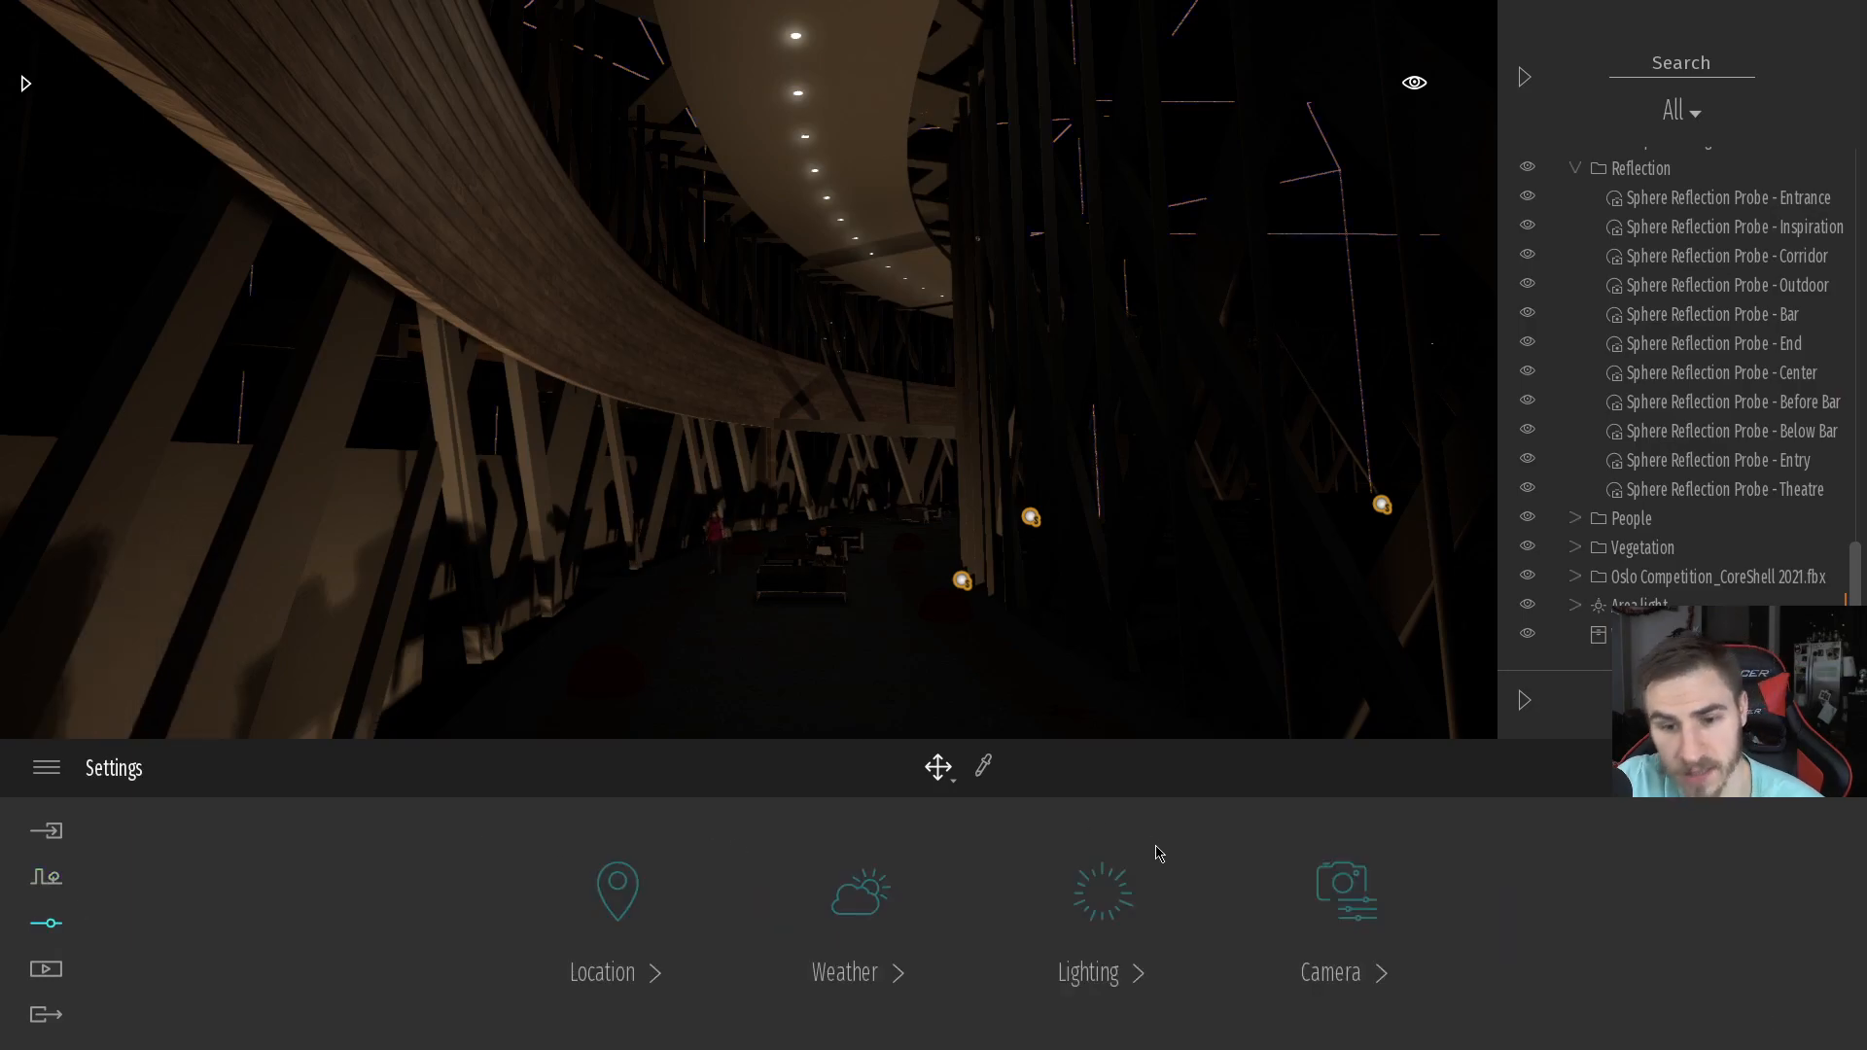
left_click(1089, 914)
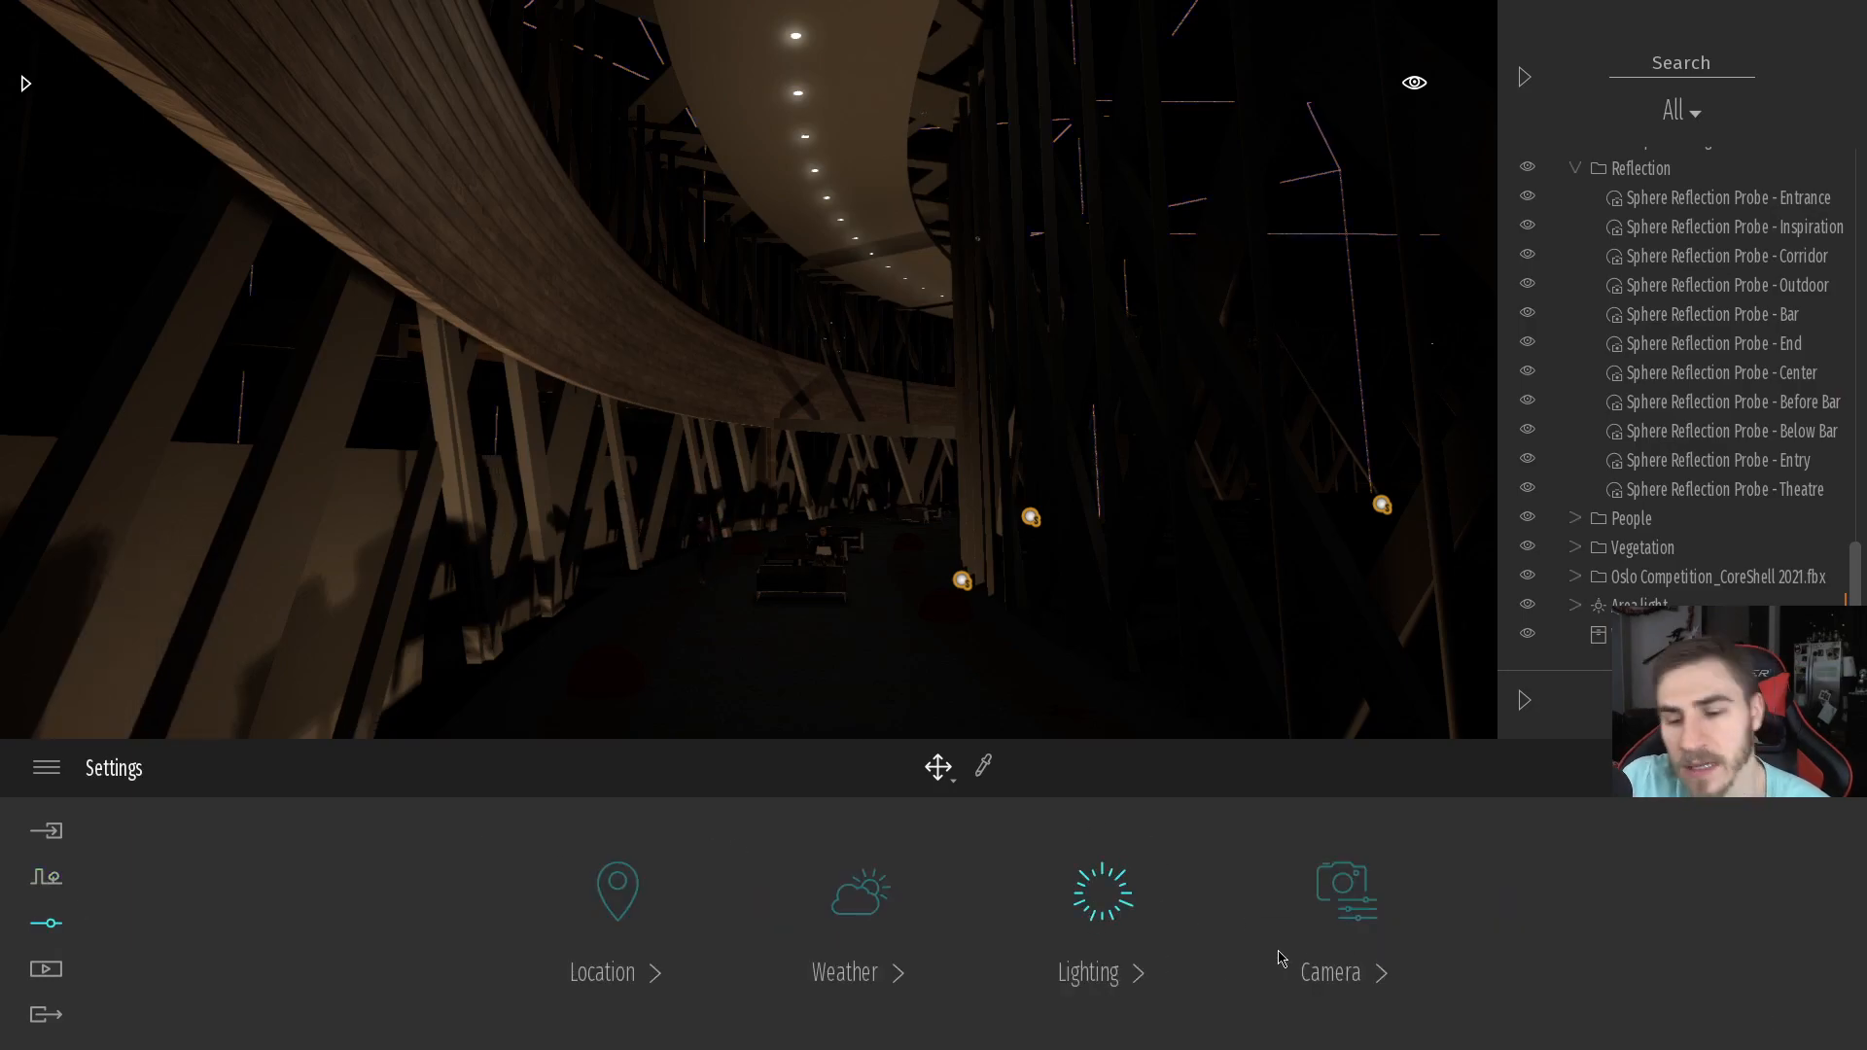
left_click(1469, 915)
left_click_drag(1443, 880, 1343, 855)
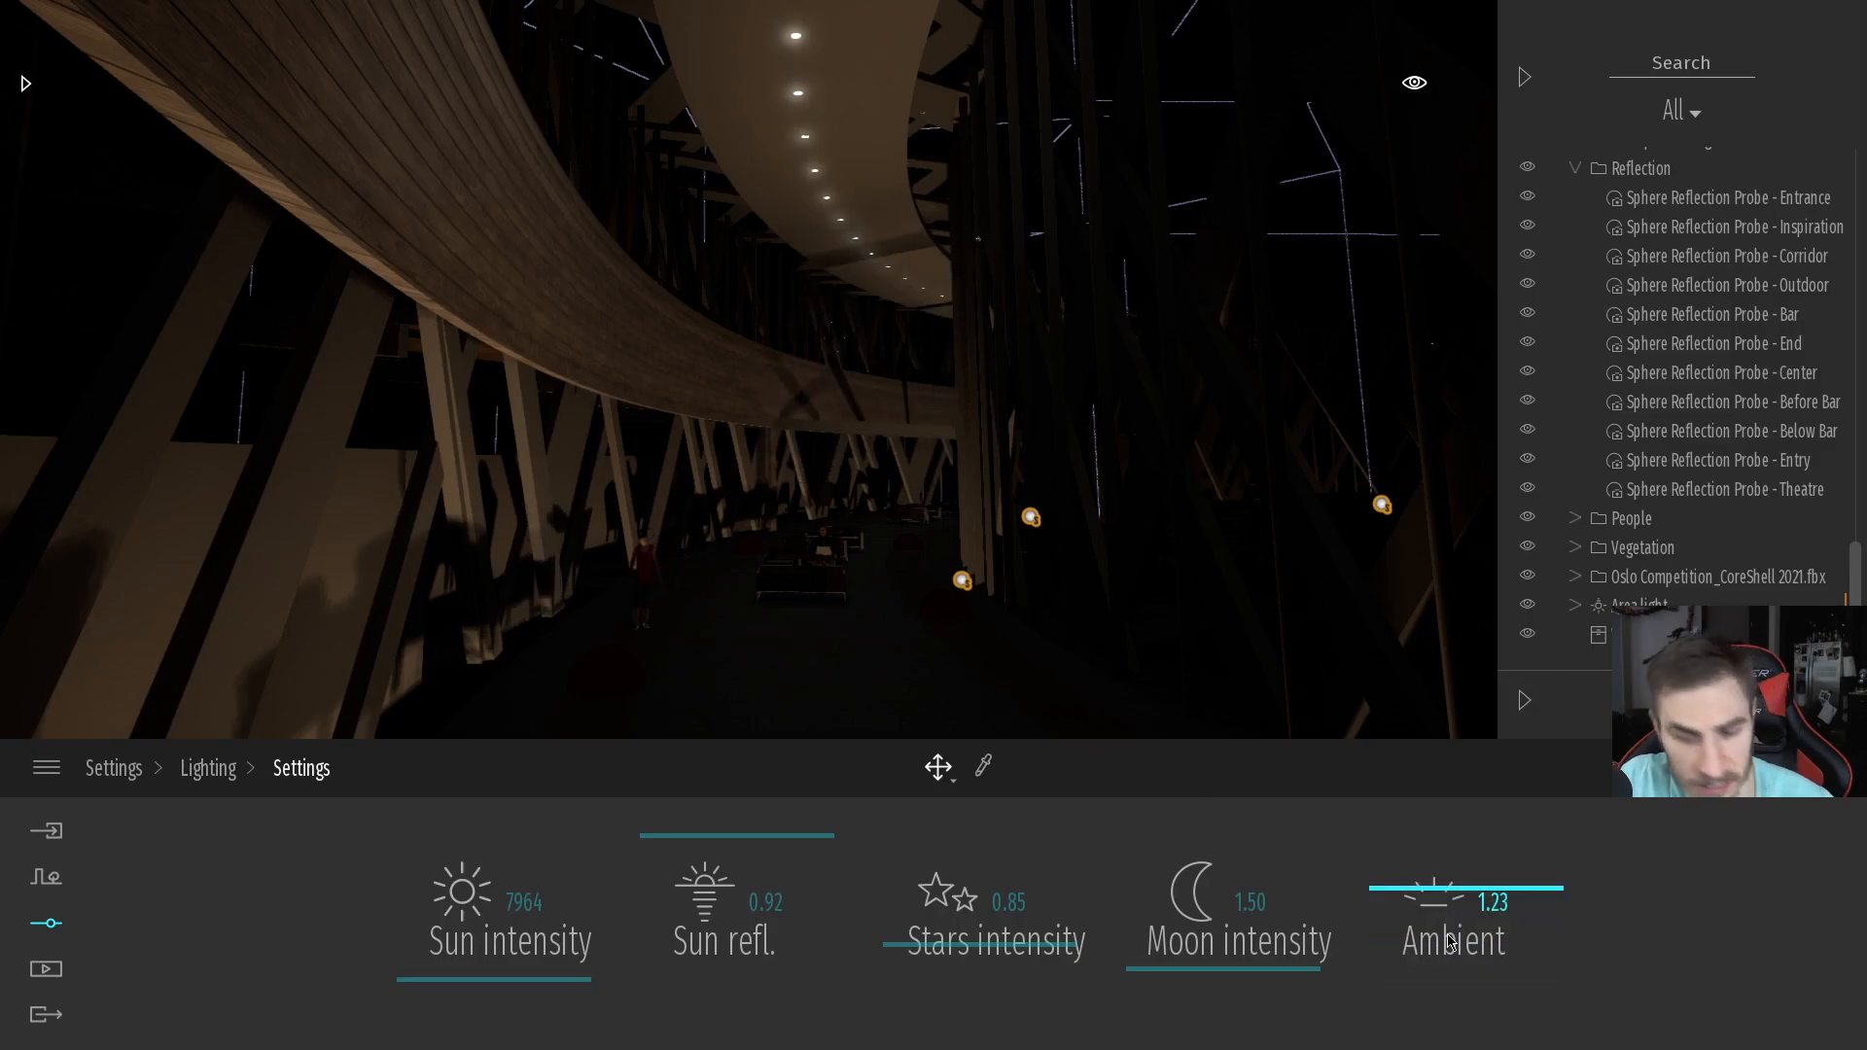
key("ctrl+z")
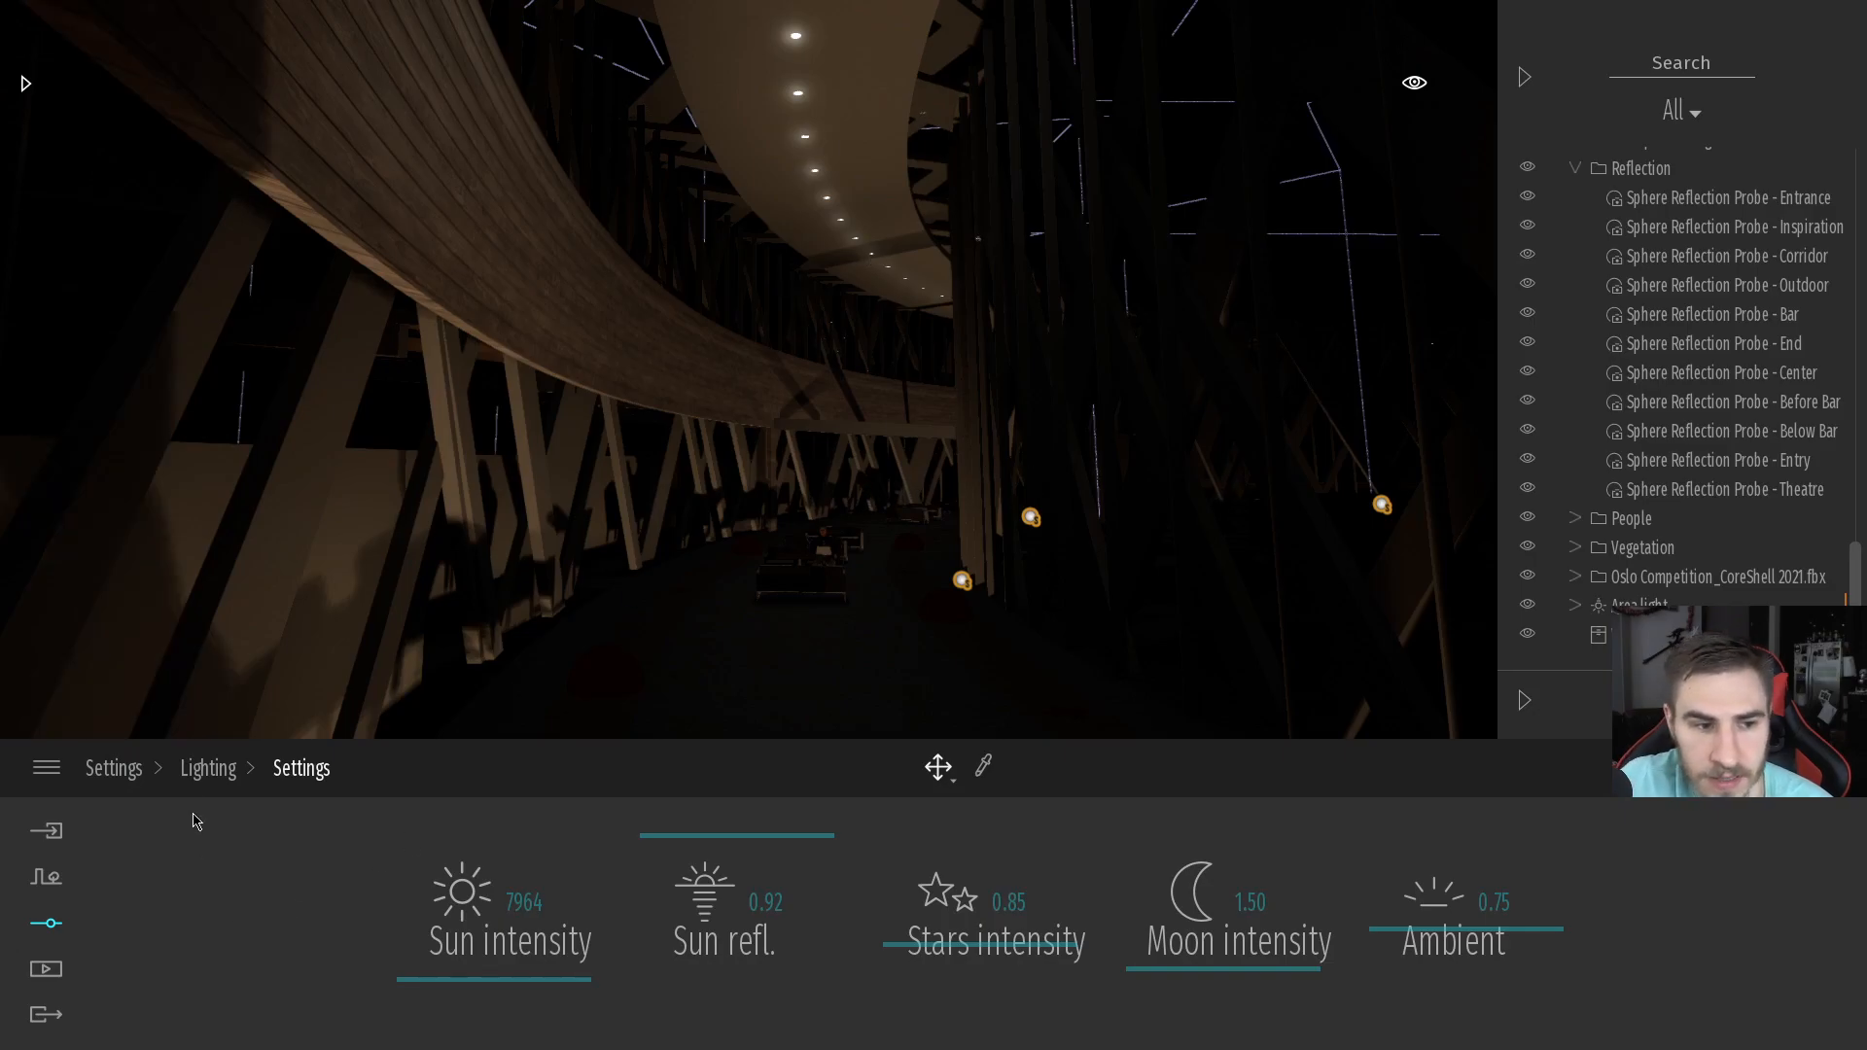
Raise the exposure in the lighting settings in stages to 1.00, 1.50 and finally 2.00
left_click(208, 768)
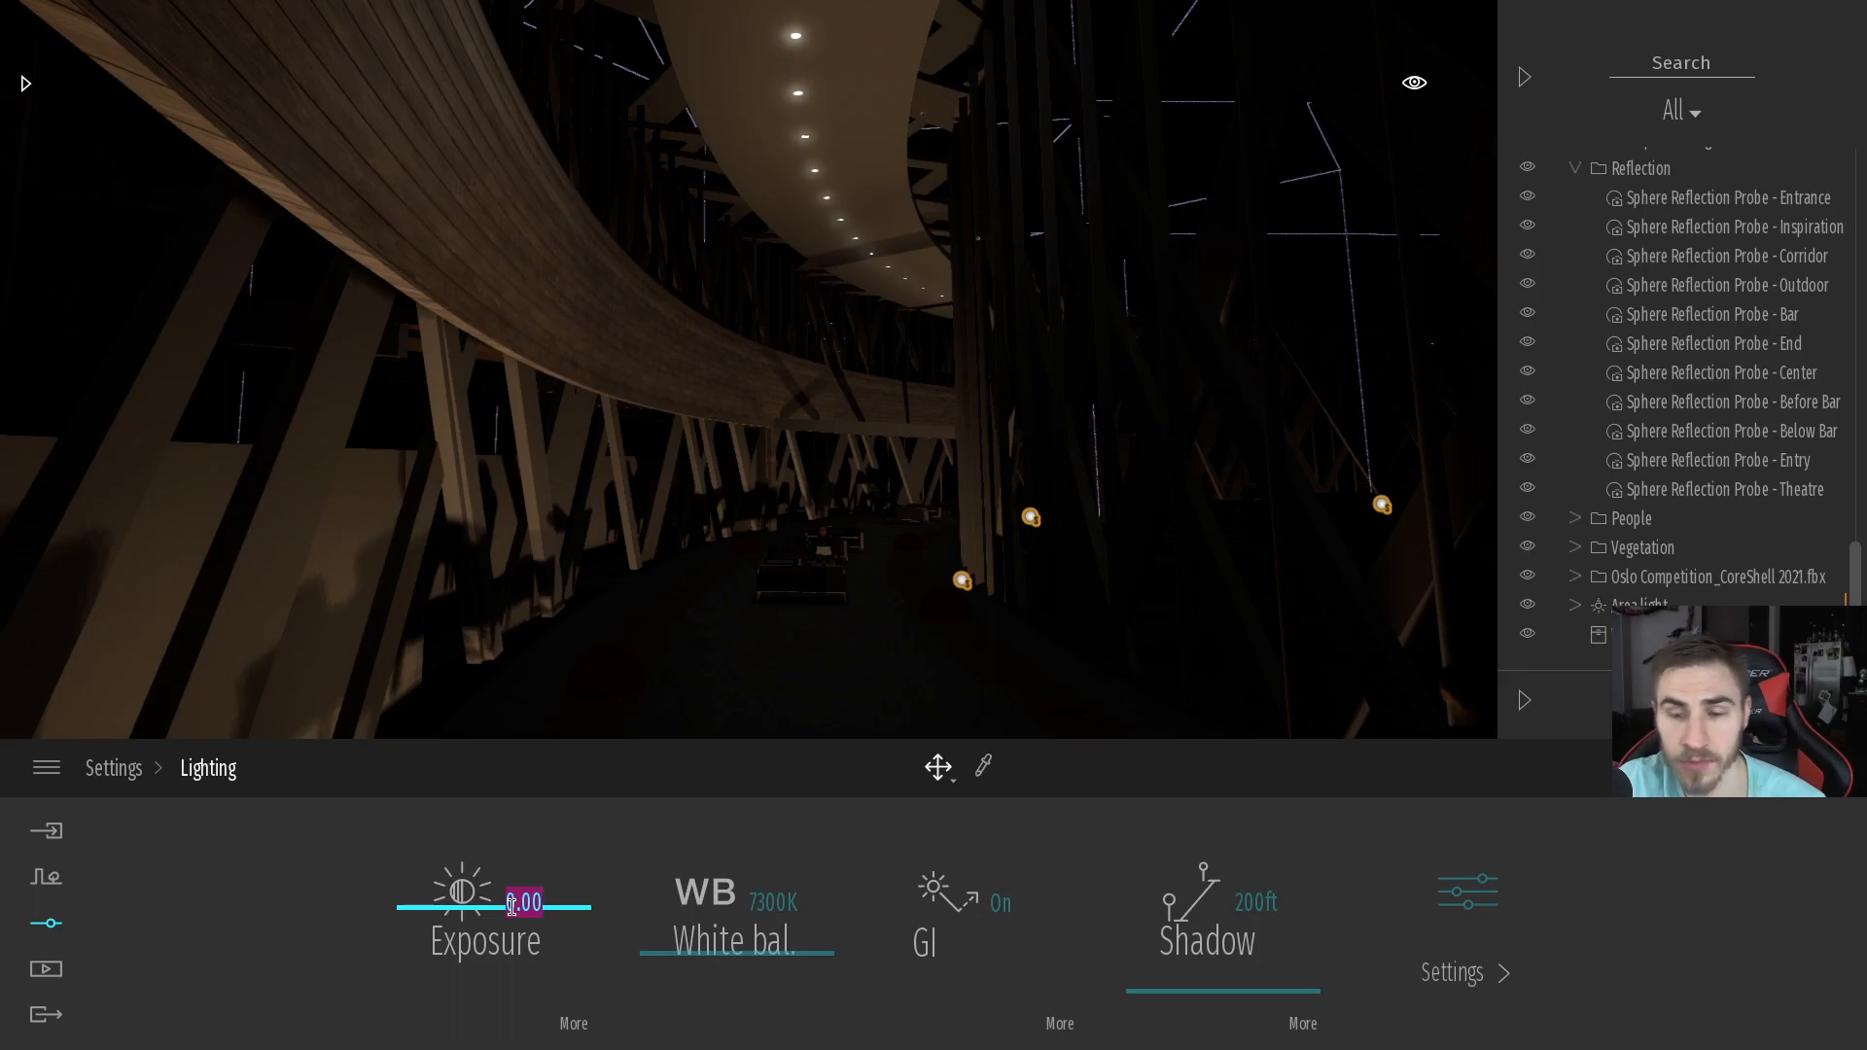
type("1")
key("Return")
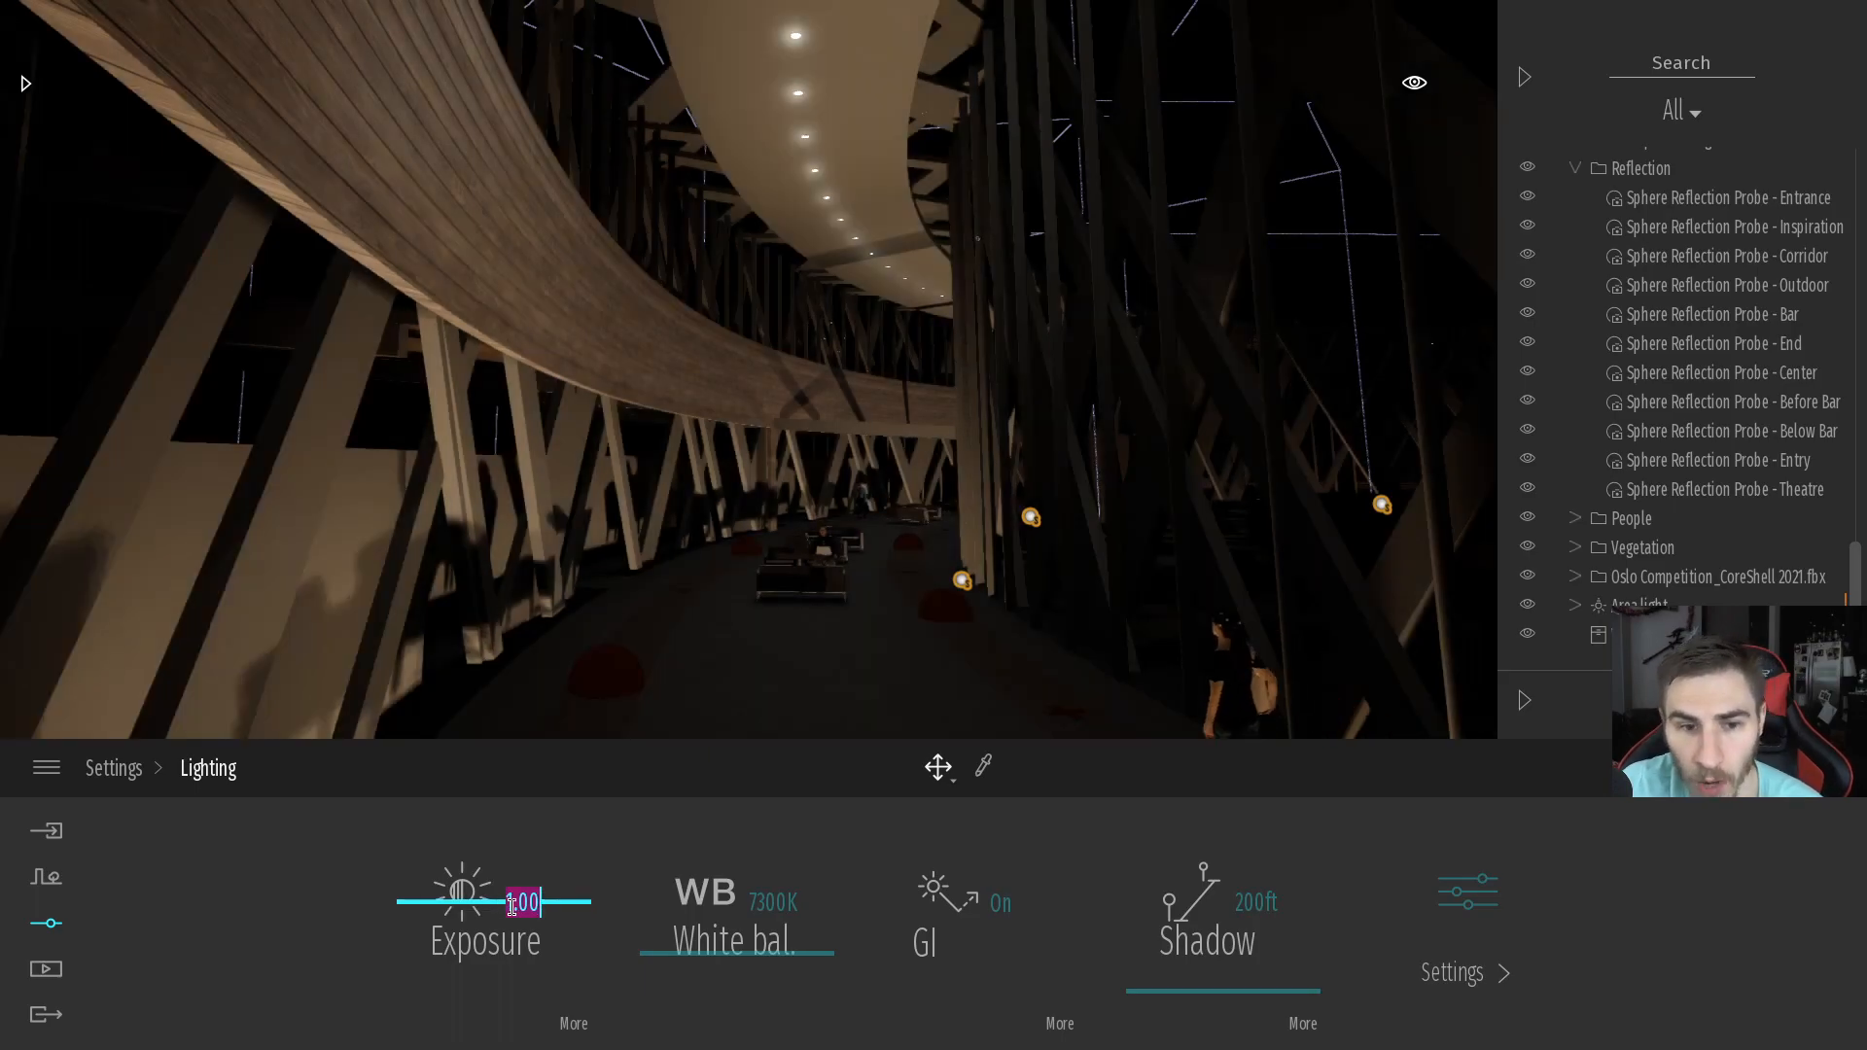
type("1.5")
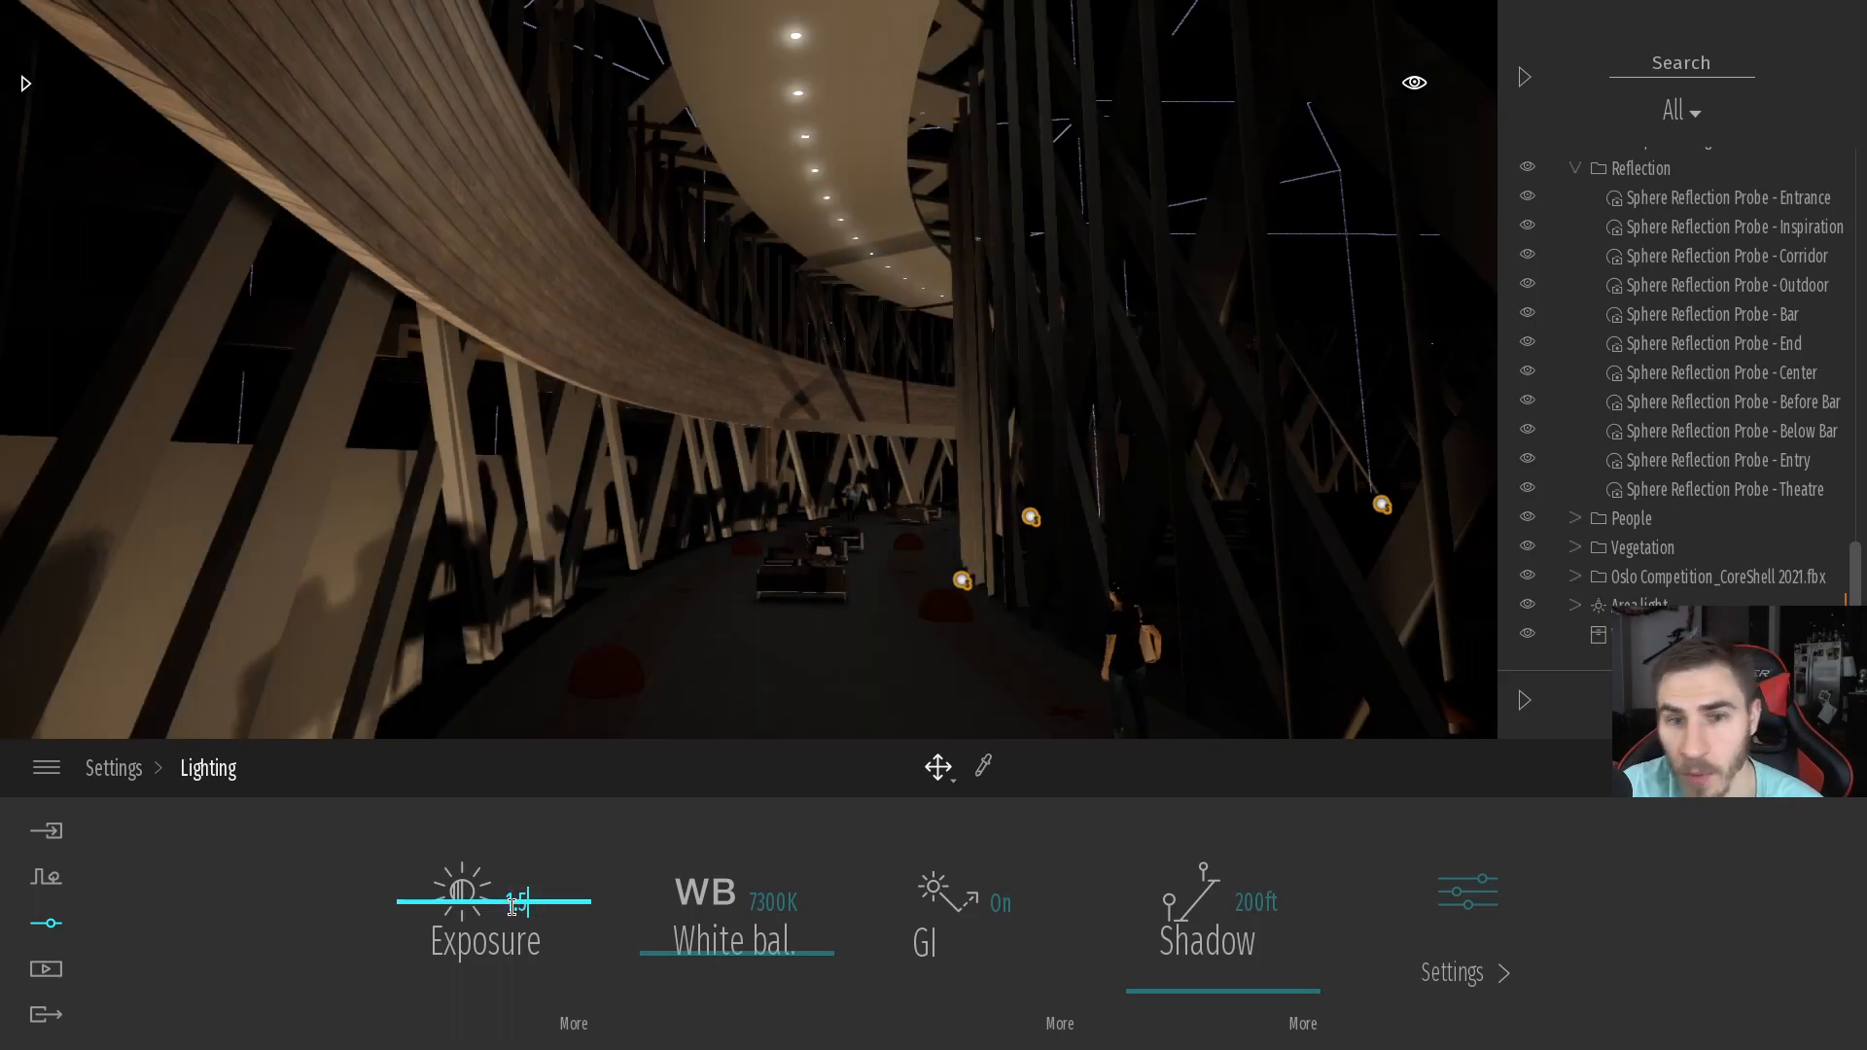
key("Return")
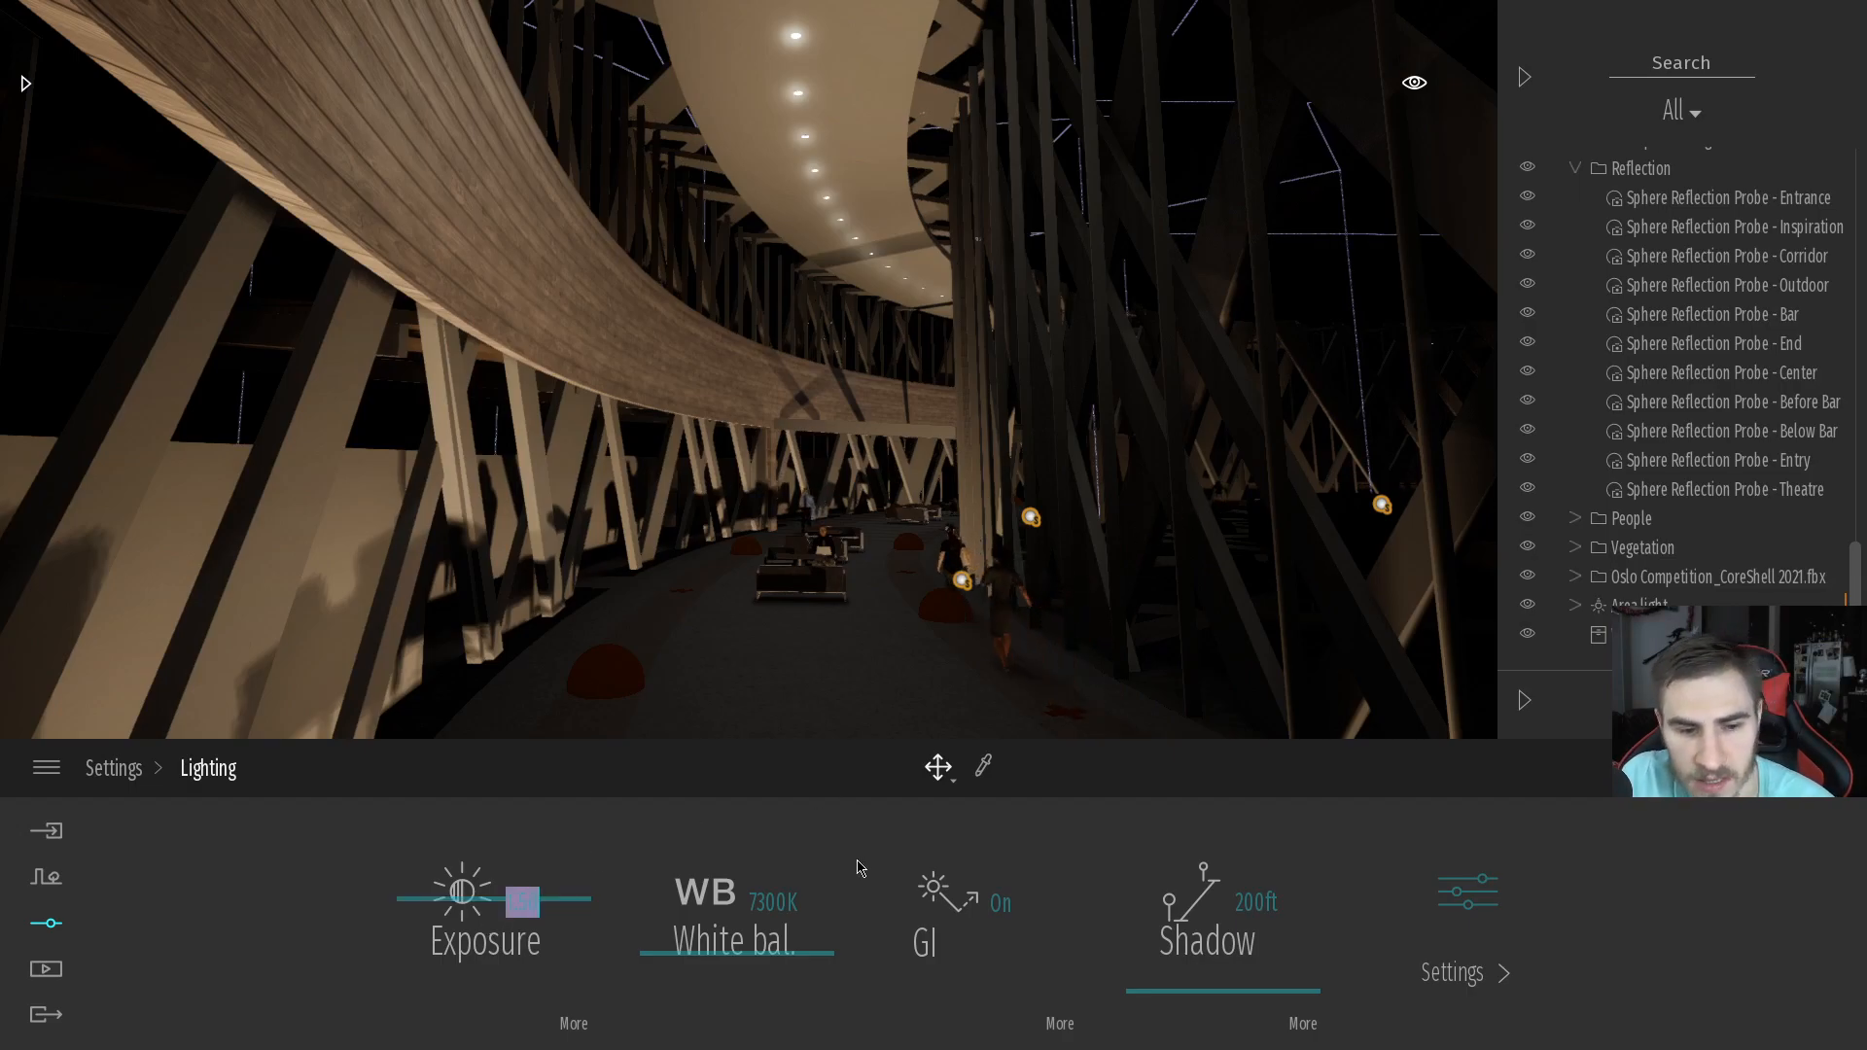
type("2")
key("Return")
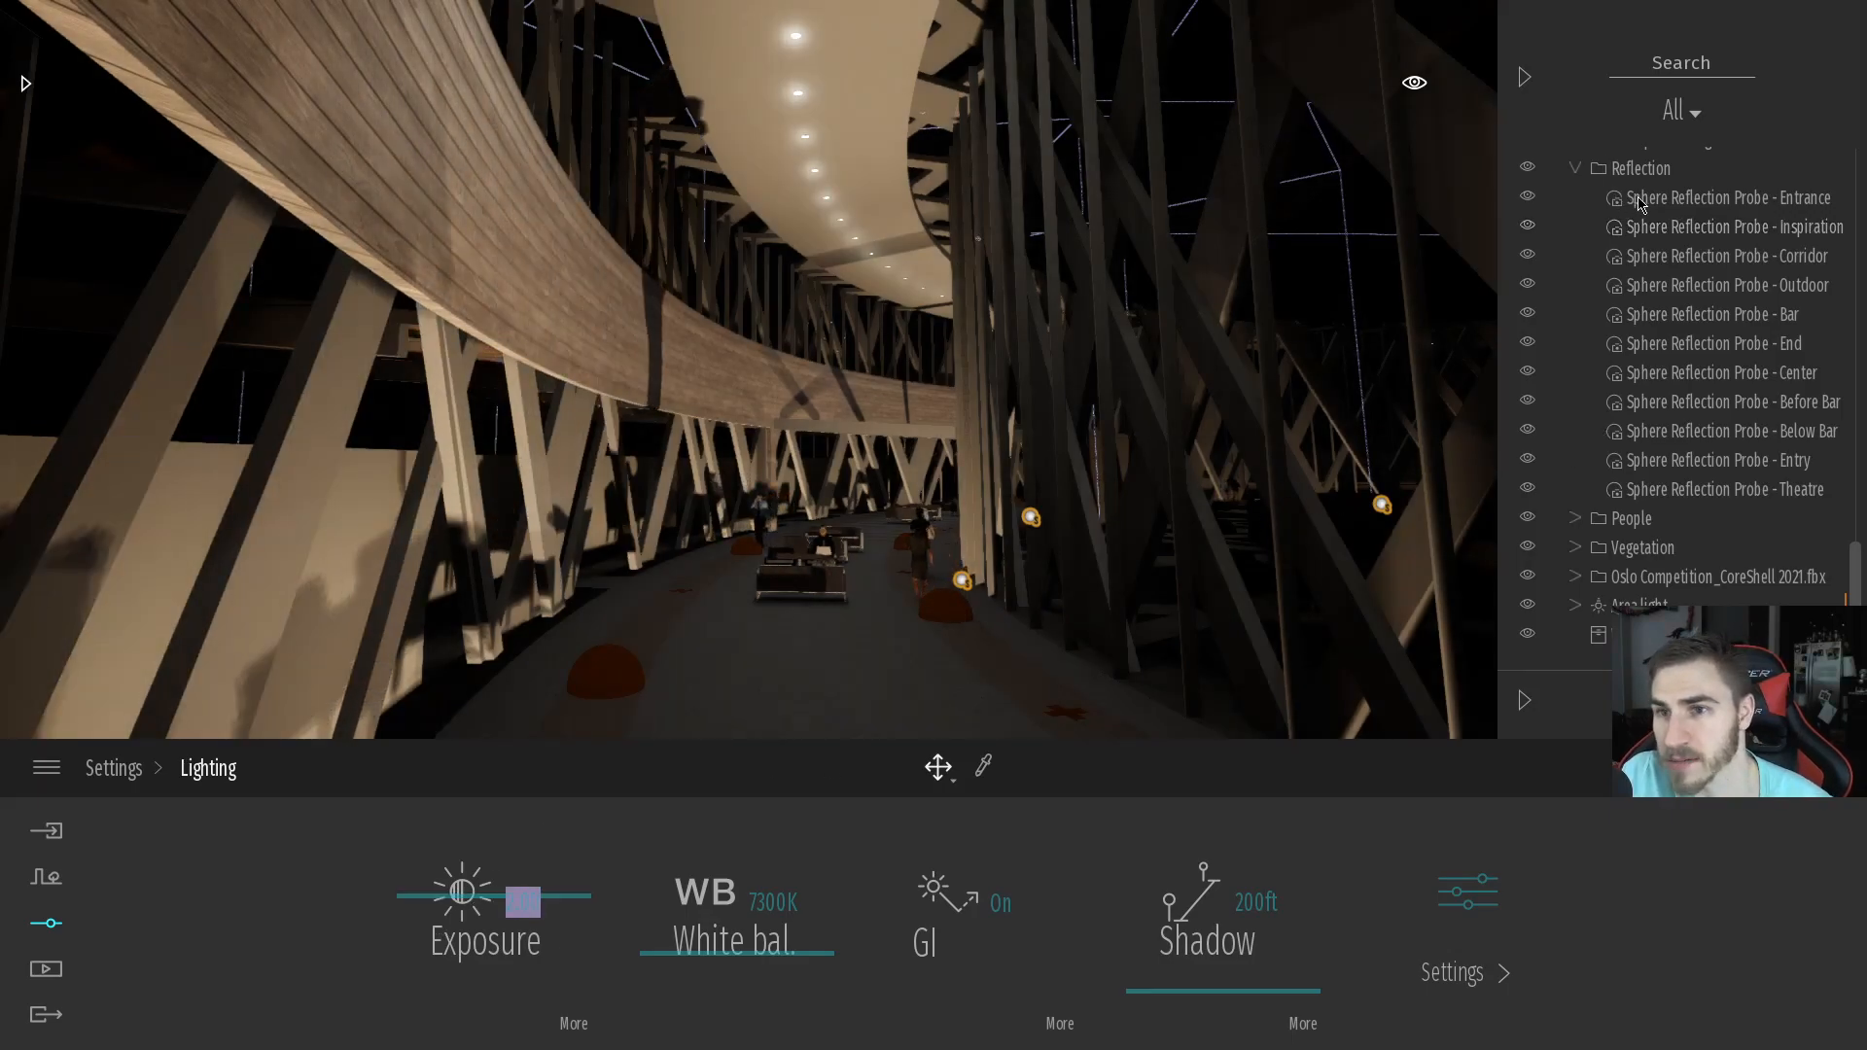
Select all sphere reflection probes from Entrance to Theatre, and review the detailed lighting settings for sun, stars, moon and ambient
left_click(1728, 198)
left_click(1725, 489, "shift")
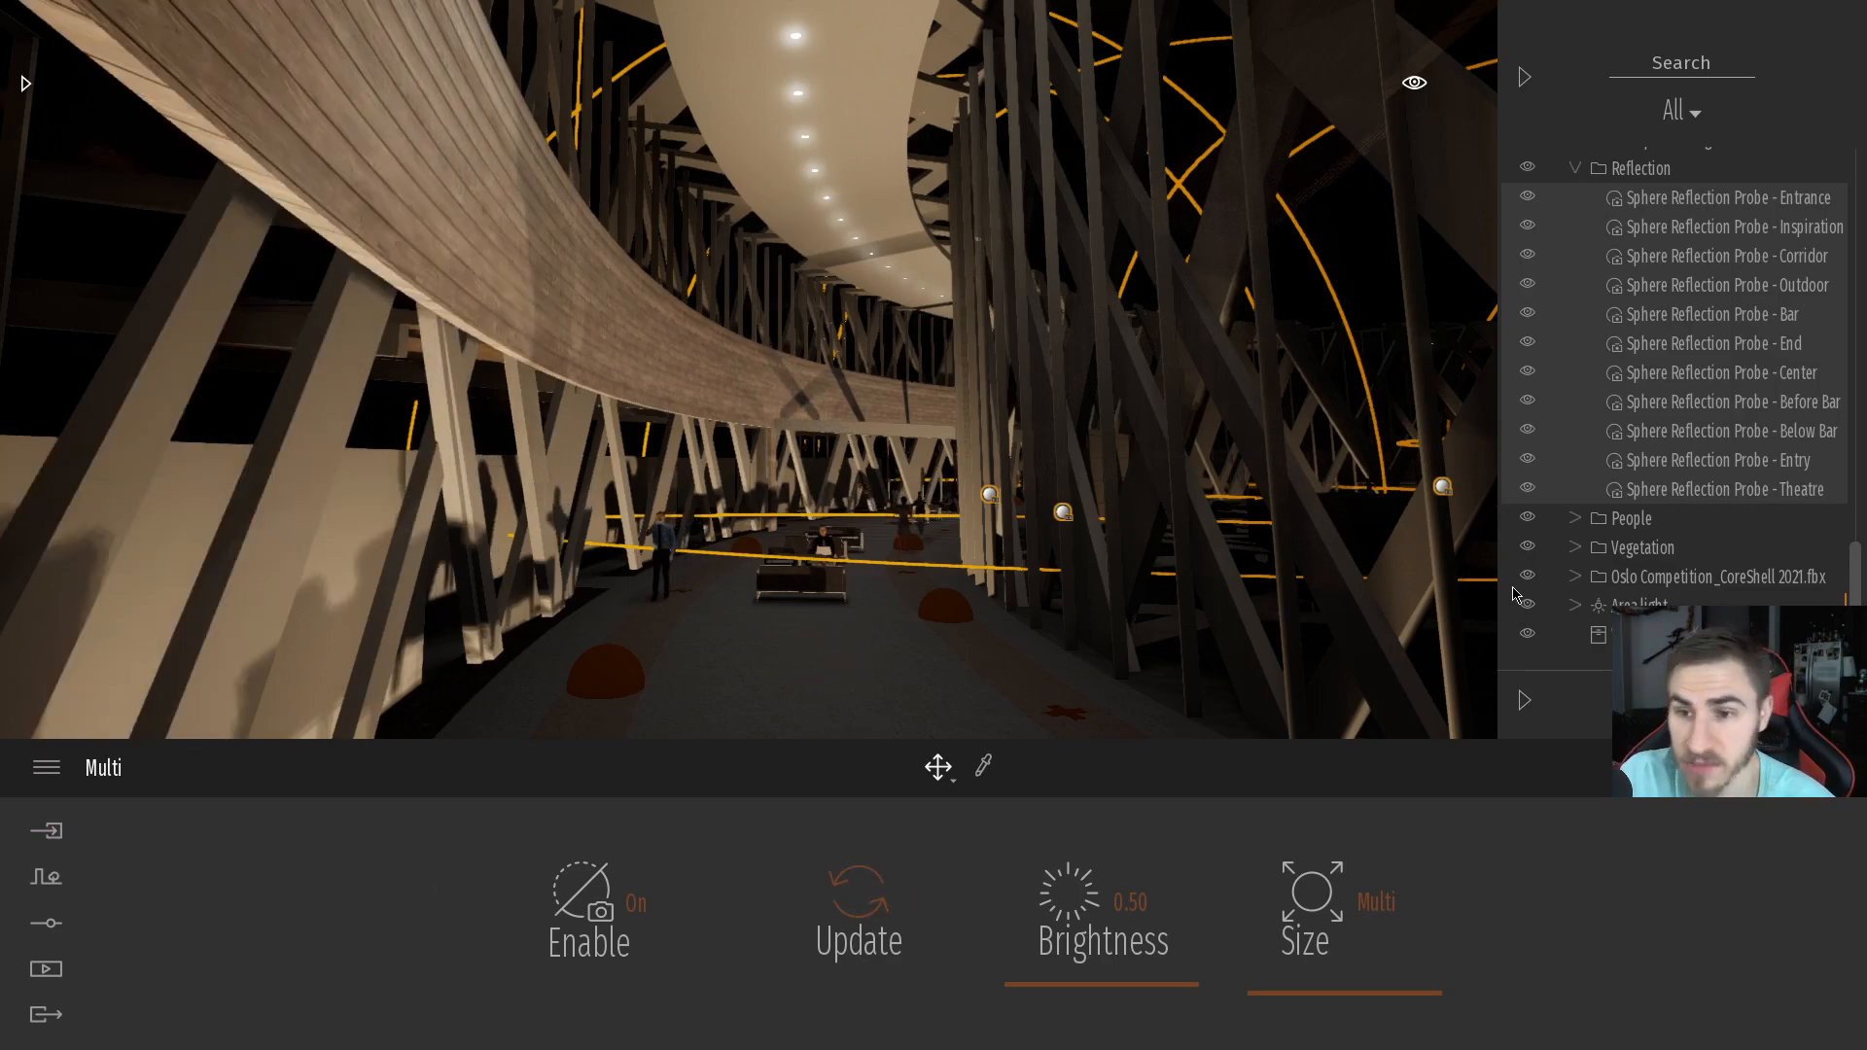
left_click(47, 924)
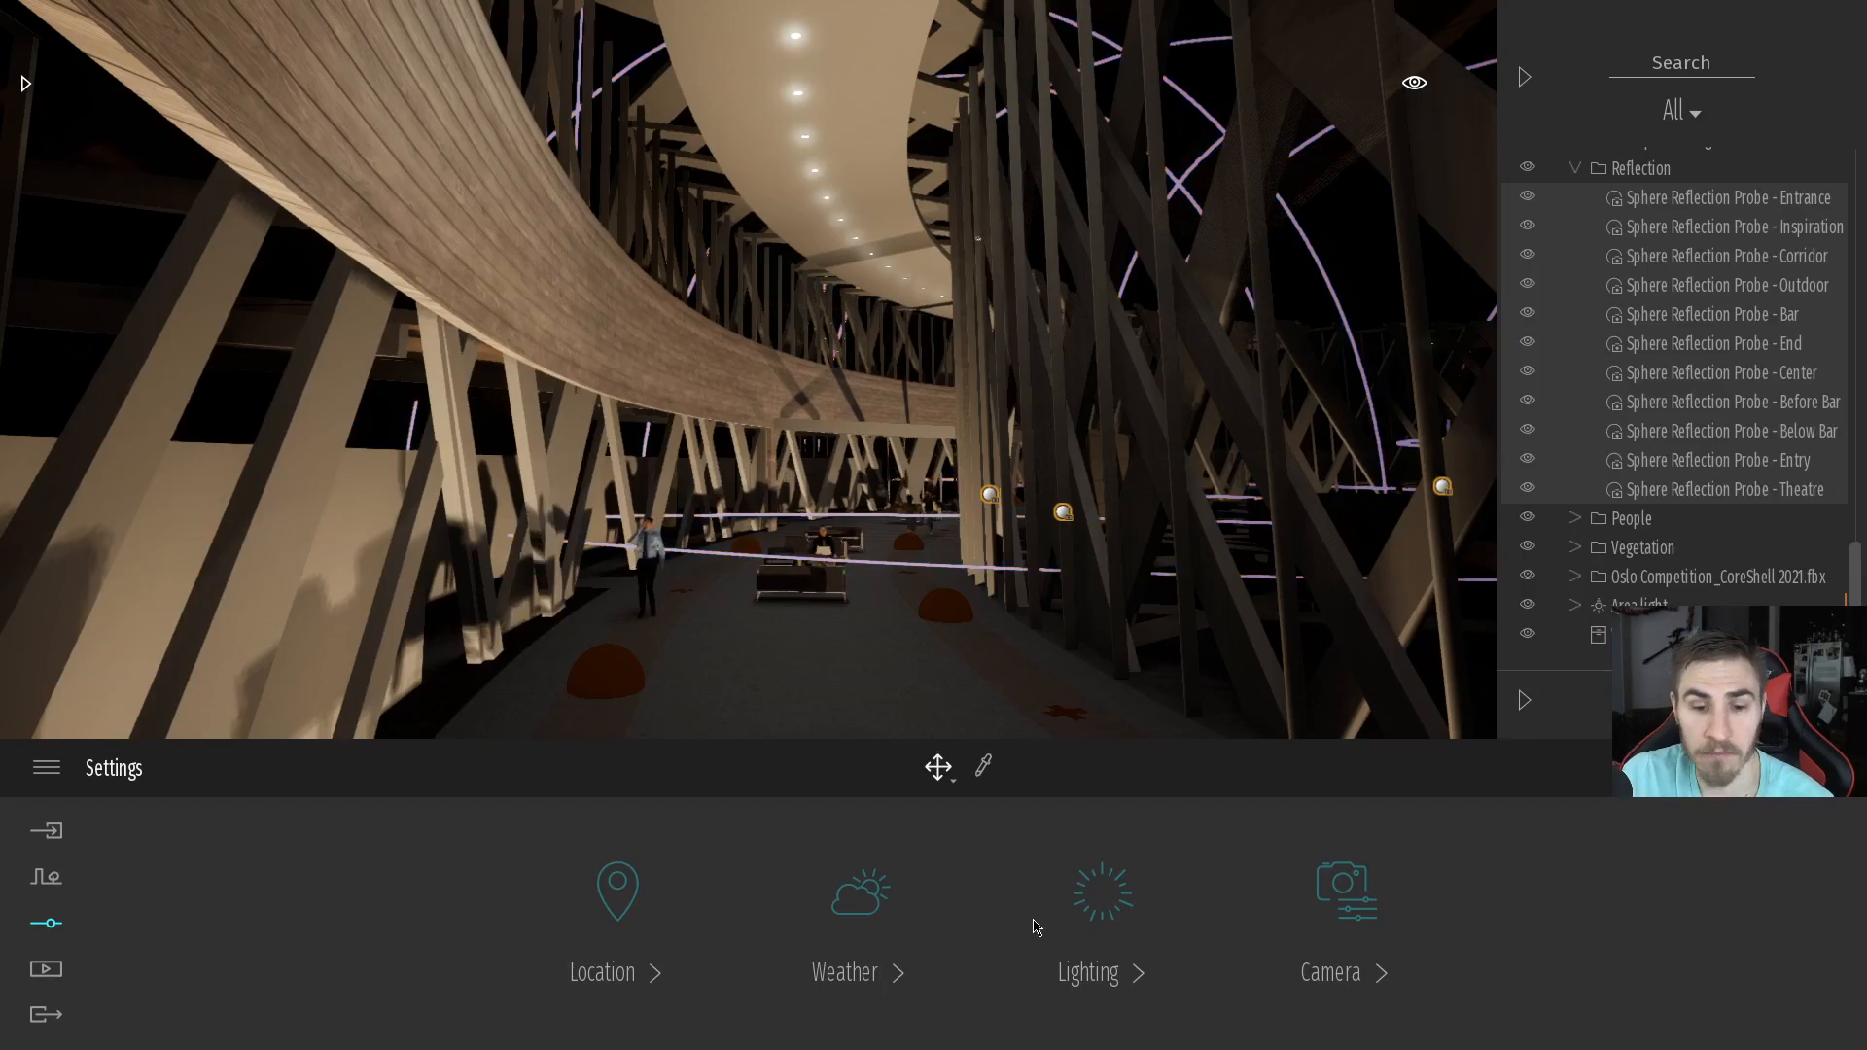
left_click(1097, 912)
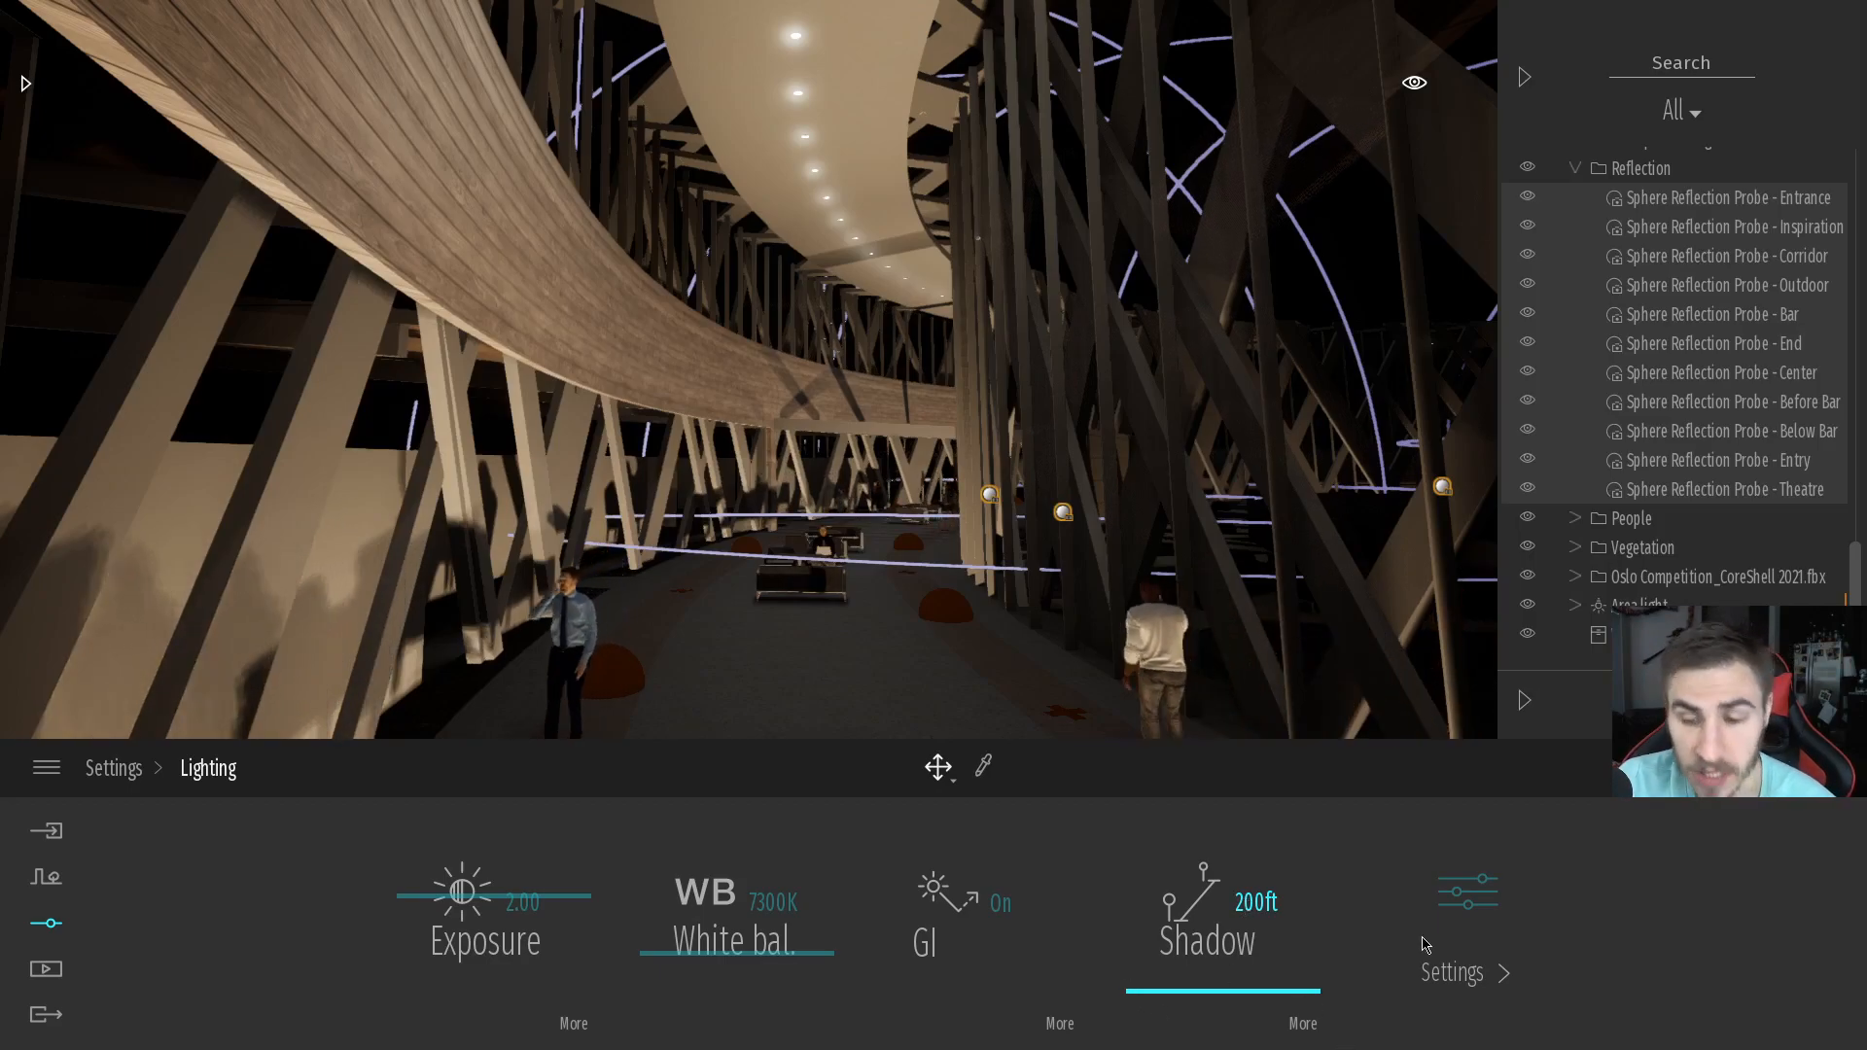
left_click(1513, 914)
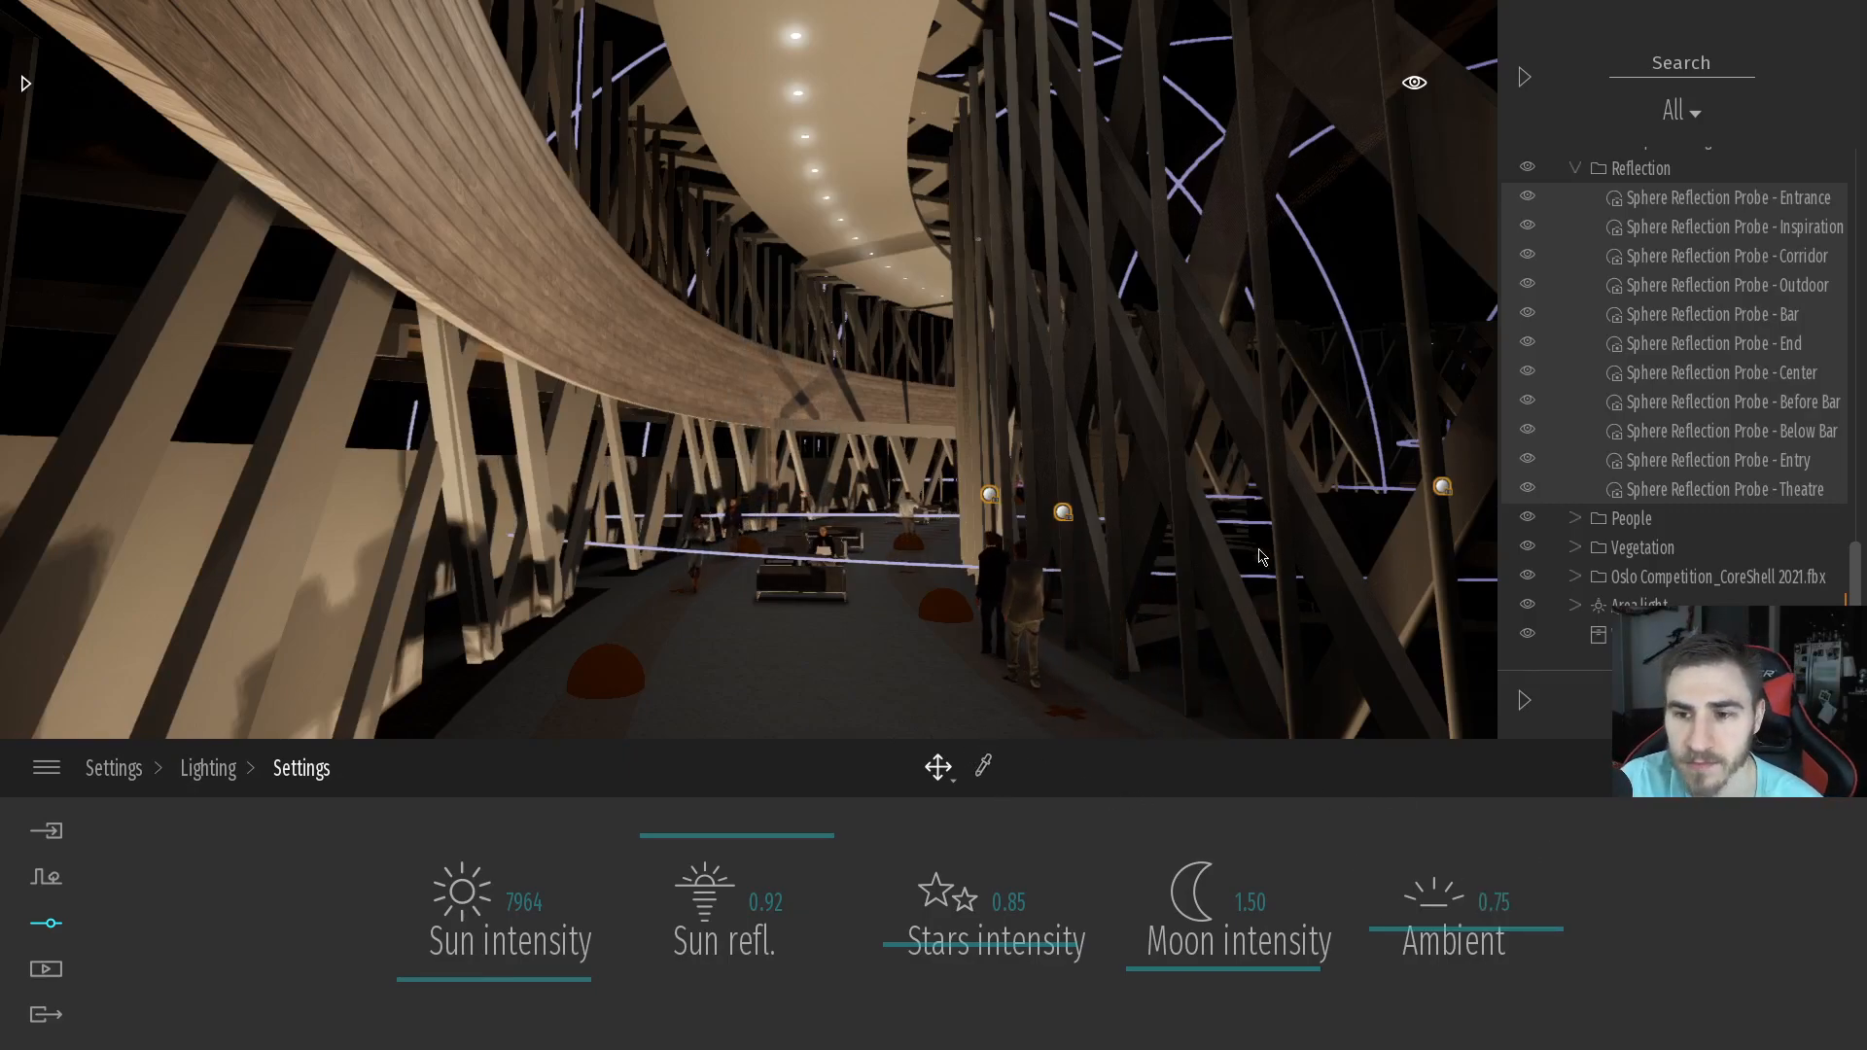
left_click(209, 769)
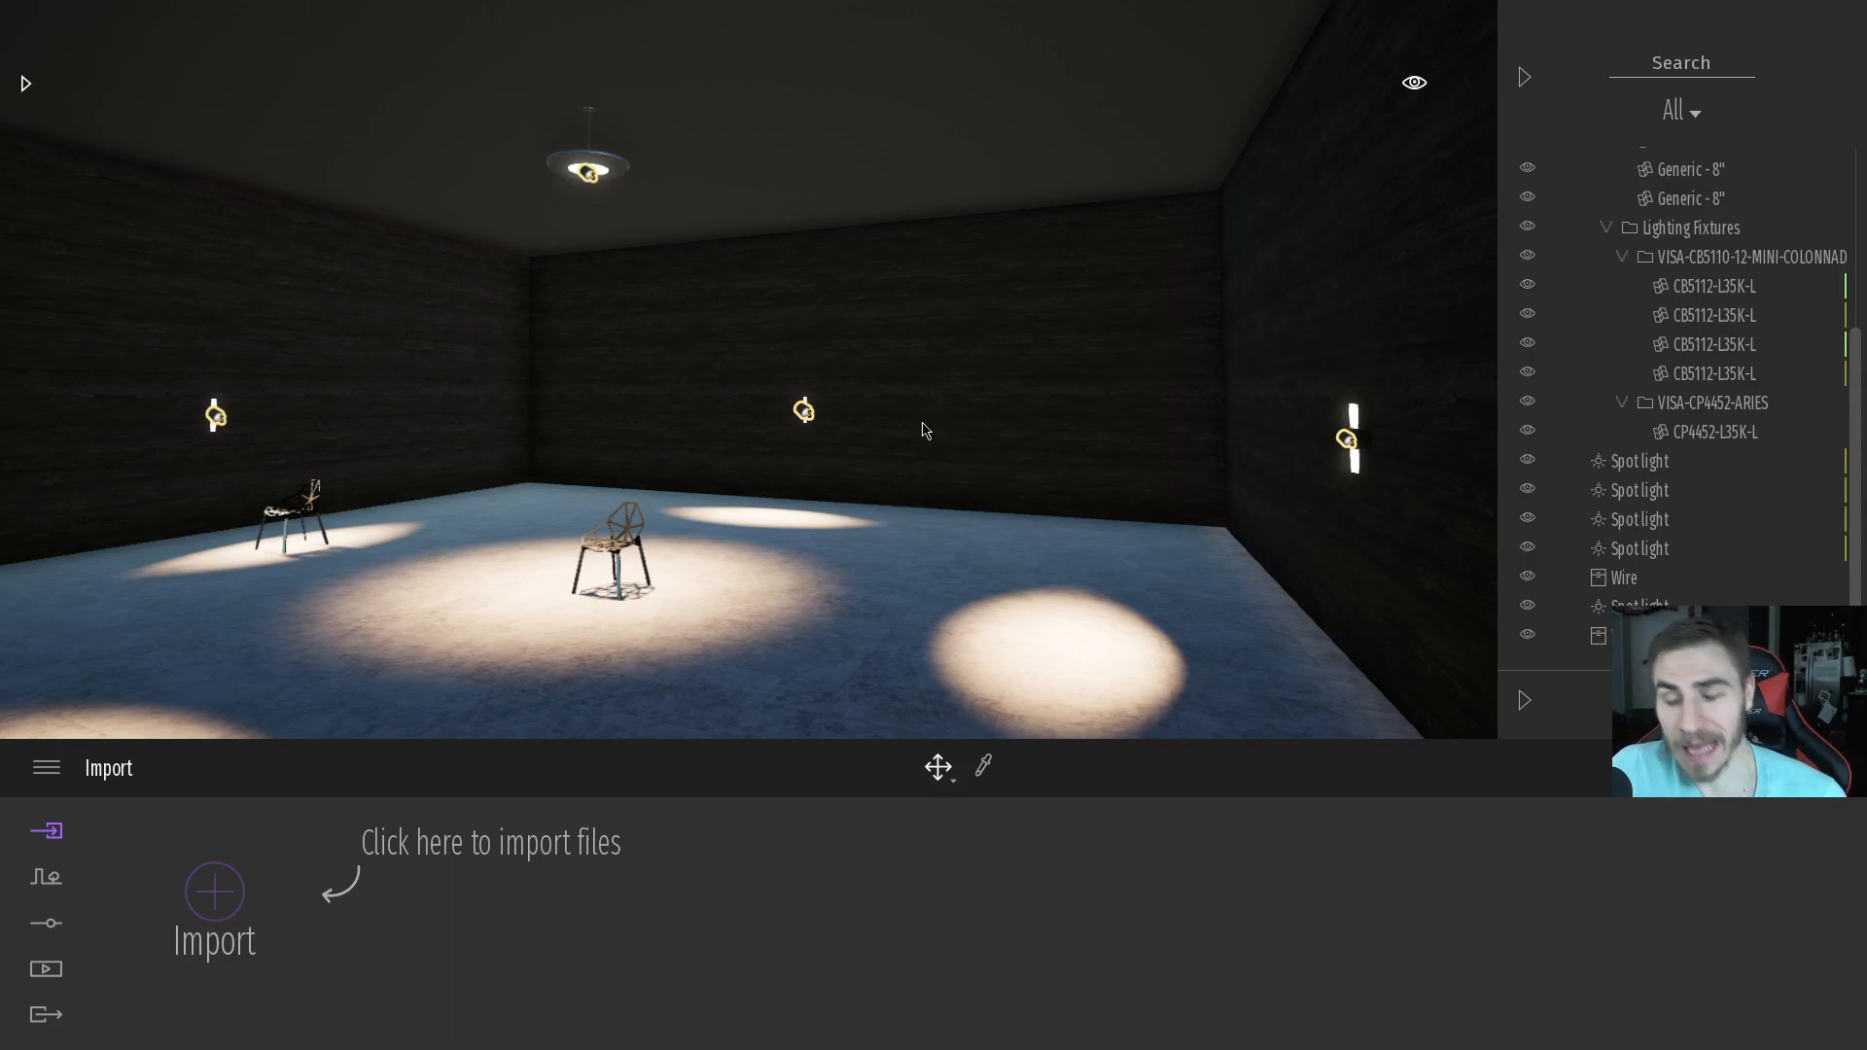
Look around the dark room with the chairs, pendant and wall lights from several angles, and open the scene settings
right_click_drag(966, 384, 941, 380)
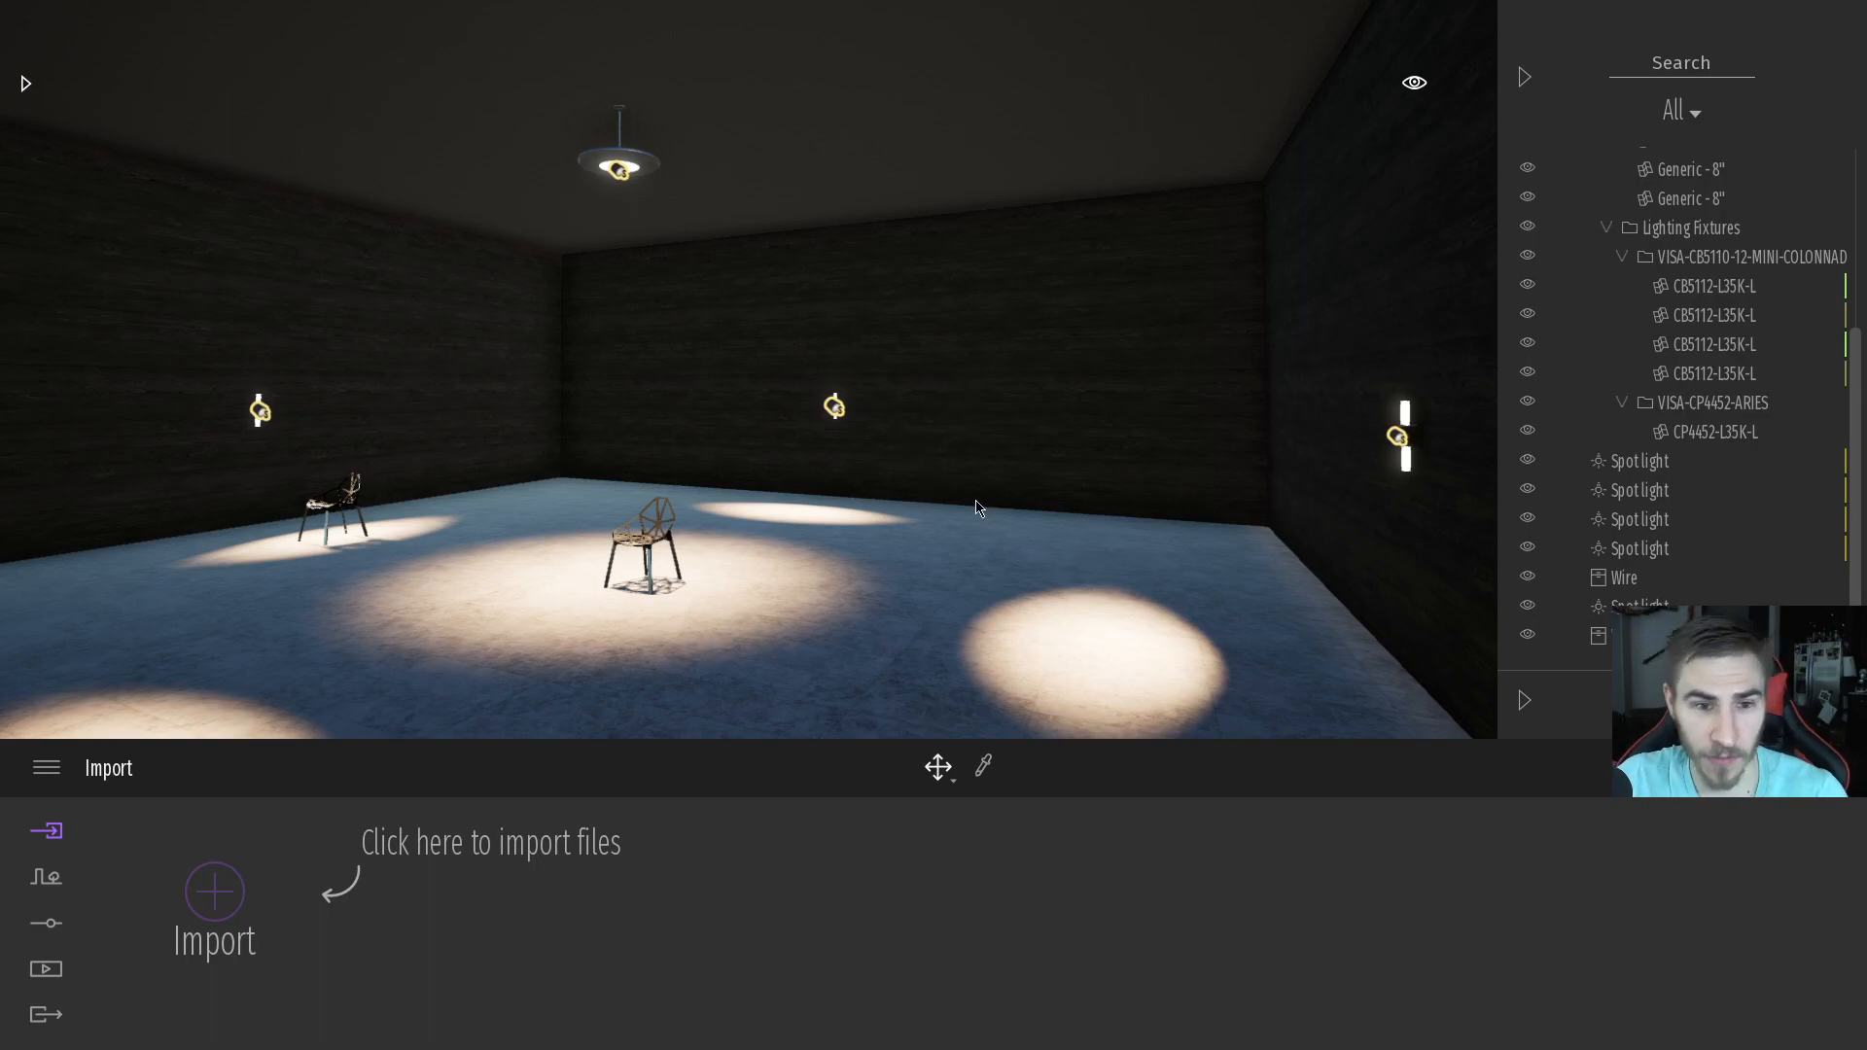
right_click_drag(963, 523, 942, 529)
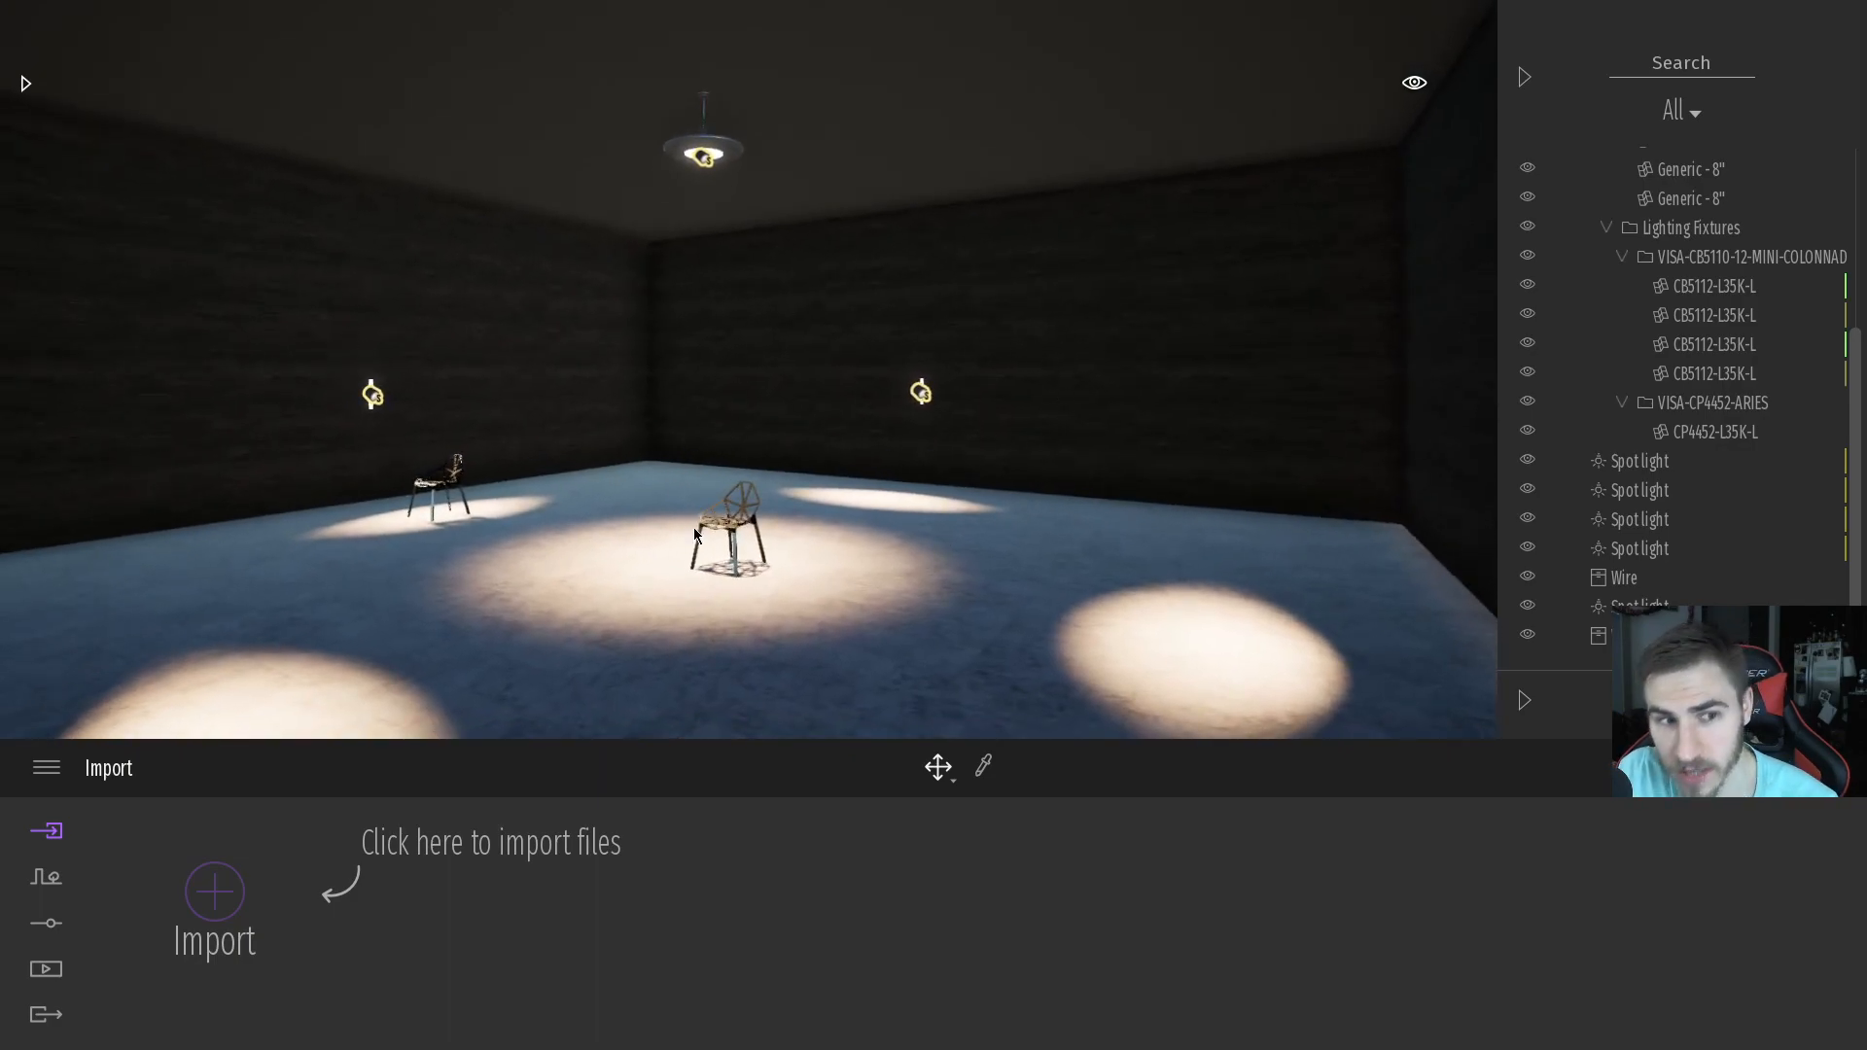
right_click_drag(831, 483, 1352, 445)
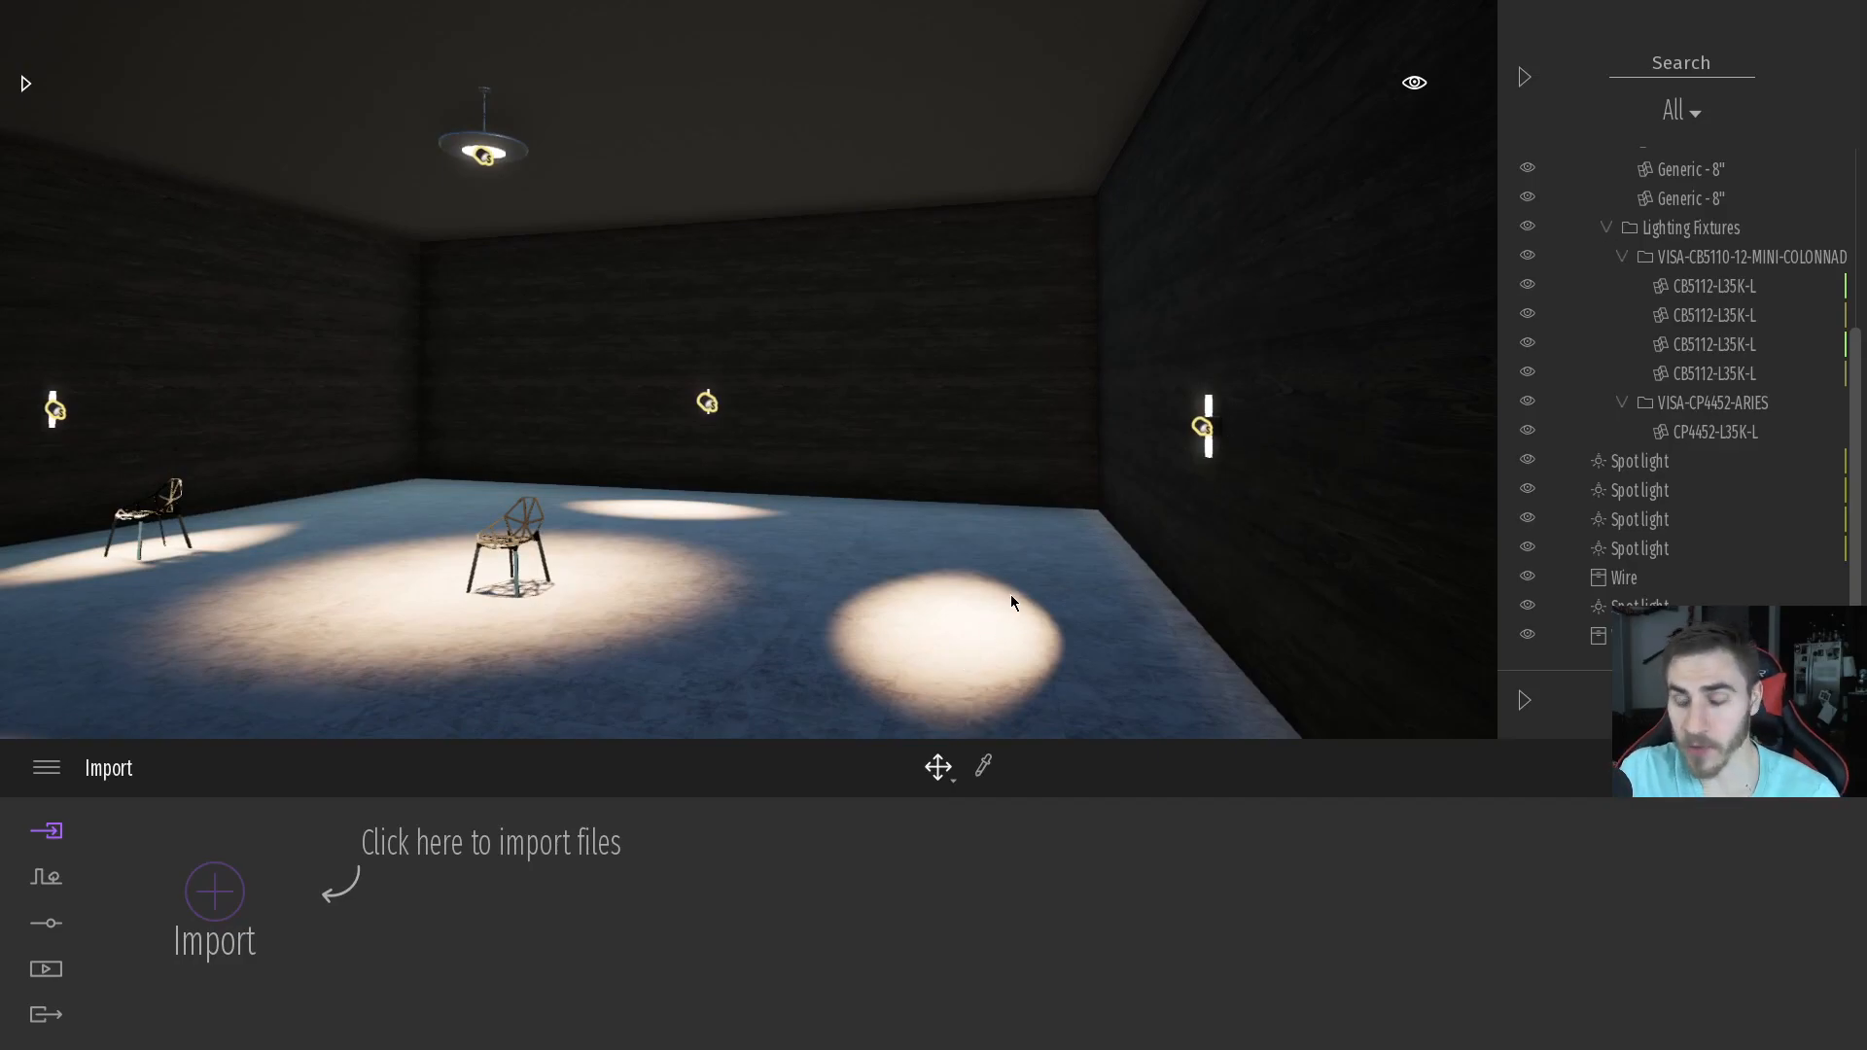
mouse_move(1148, 504)
right_mouse_down()
mouse_move(1012, 506)
mouse_move(798, 574)
mouse_move(1145, 511)
right_mouse_up()
right_click_drag(941, 544, 967, 543)
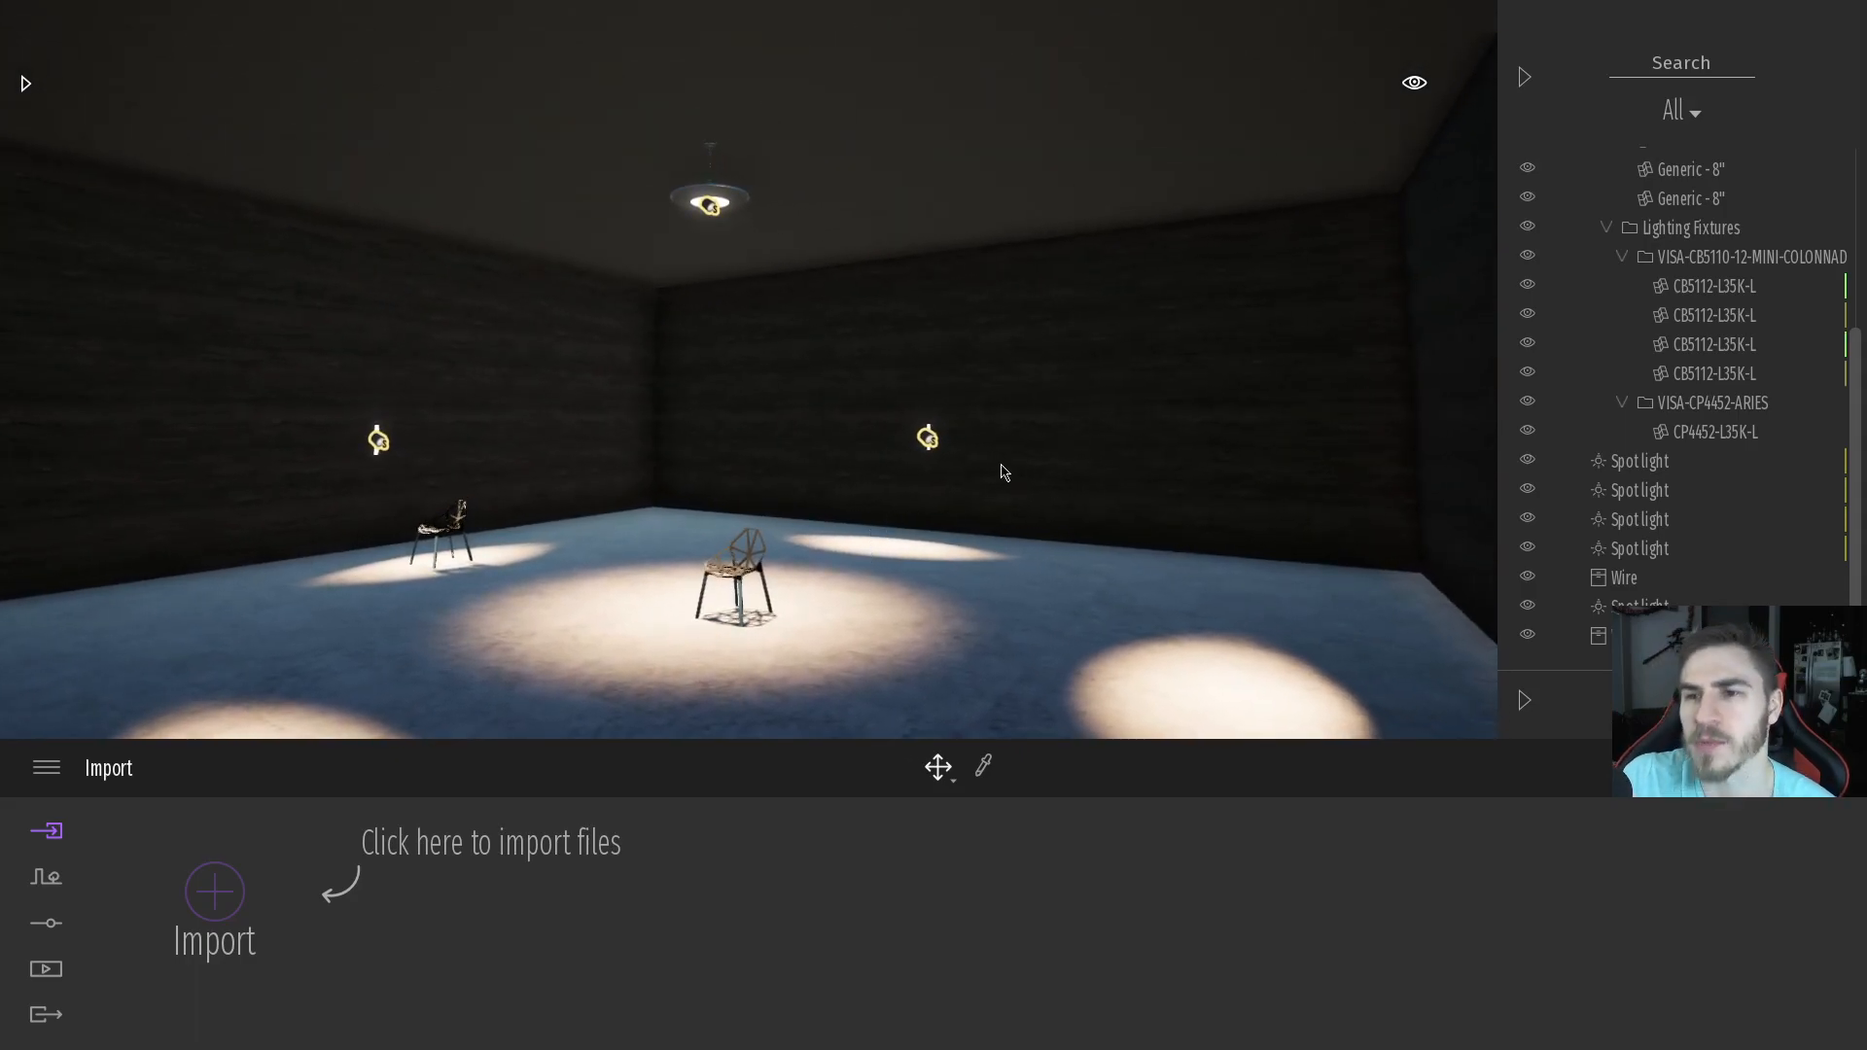
left_click(47, 923)
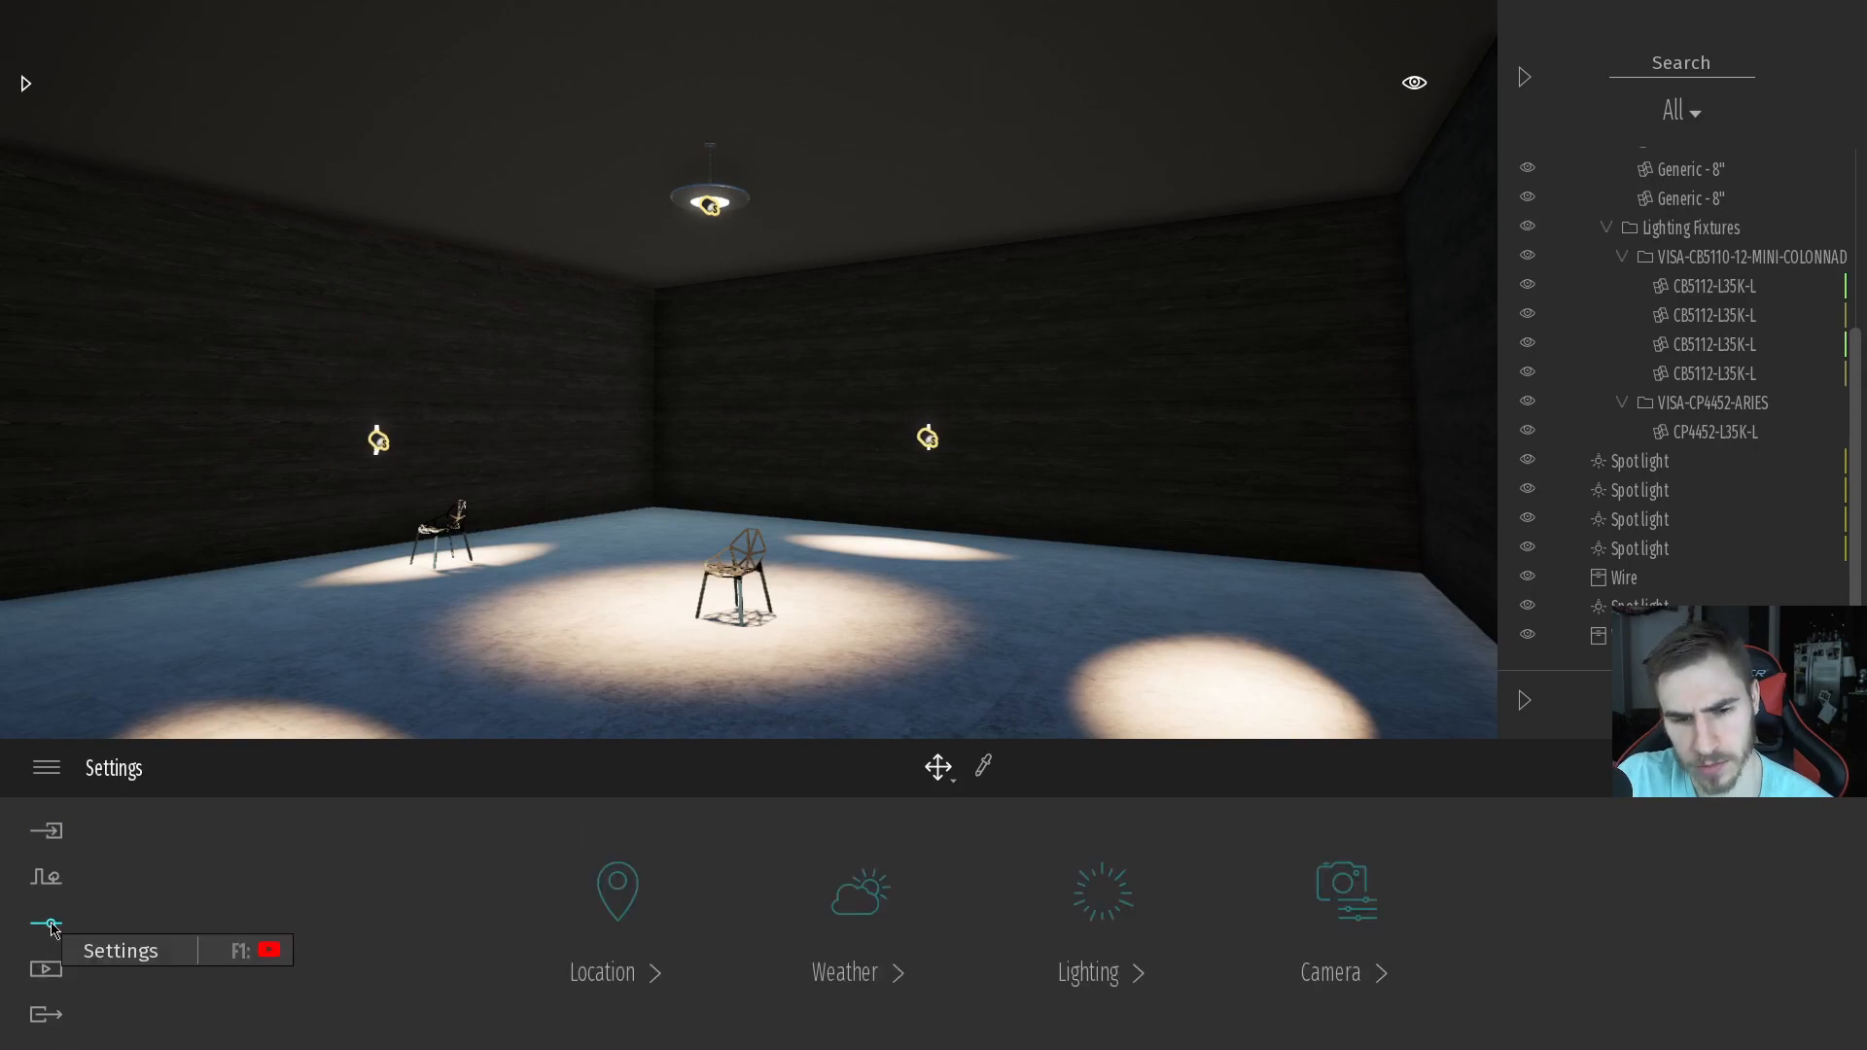
Turn off auto-exposure in the lighting's exposure settings and check the room's appearance
left_click(1094, 910)
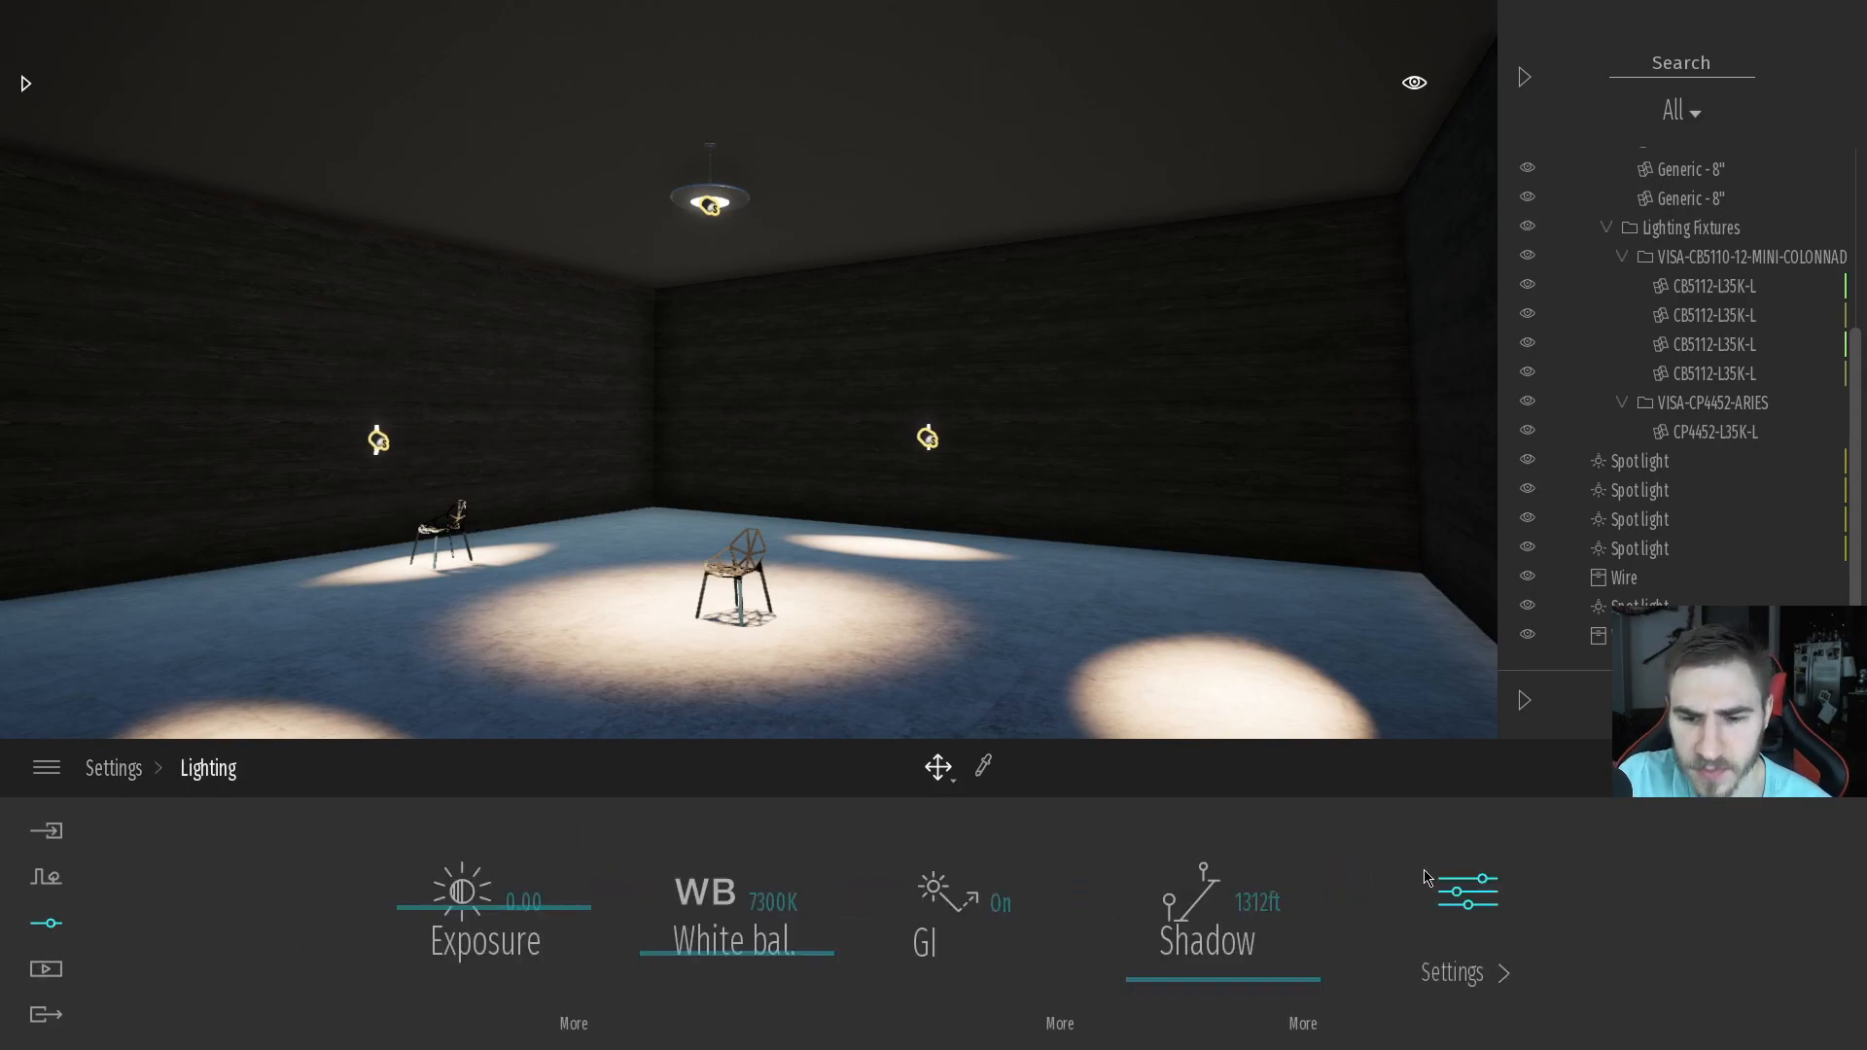
left_click(591, 1023)
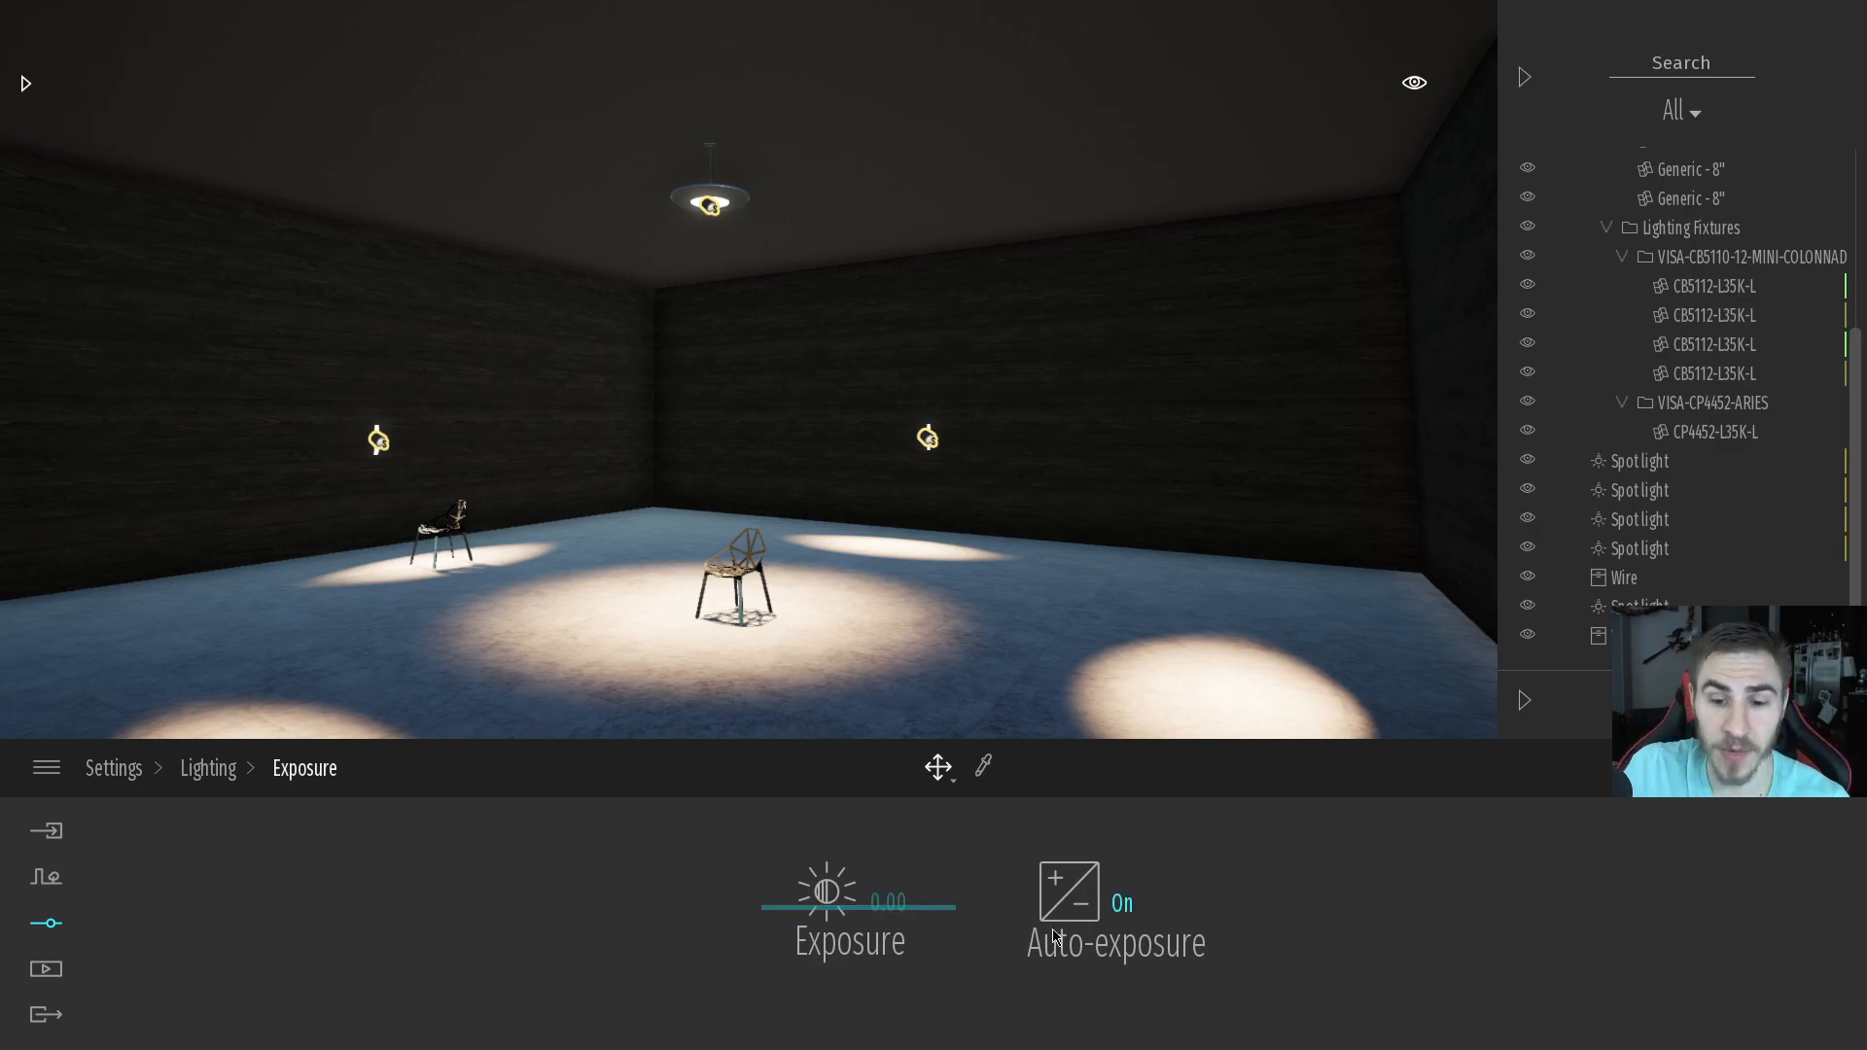
left_click(1172, 949)
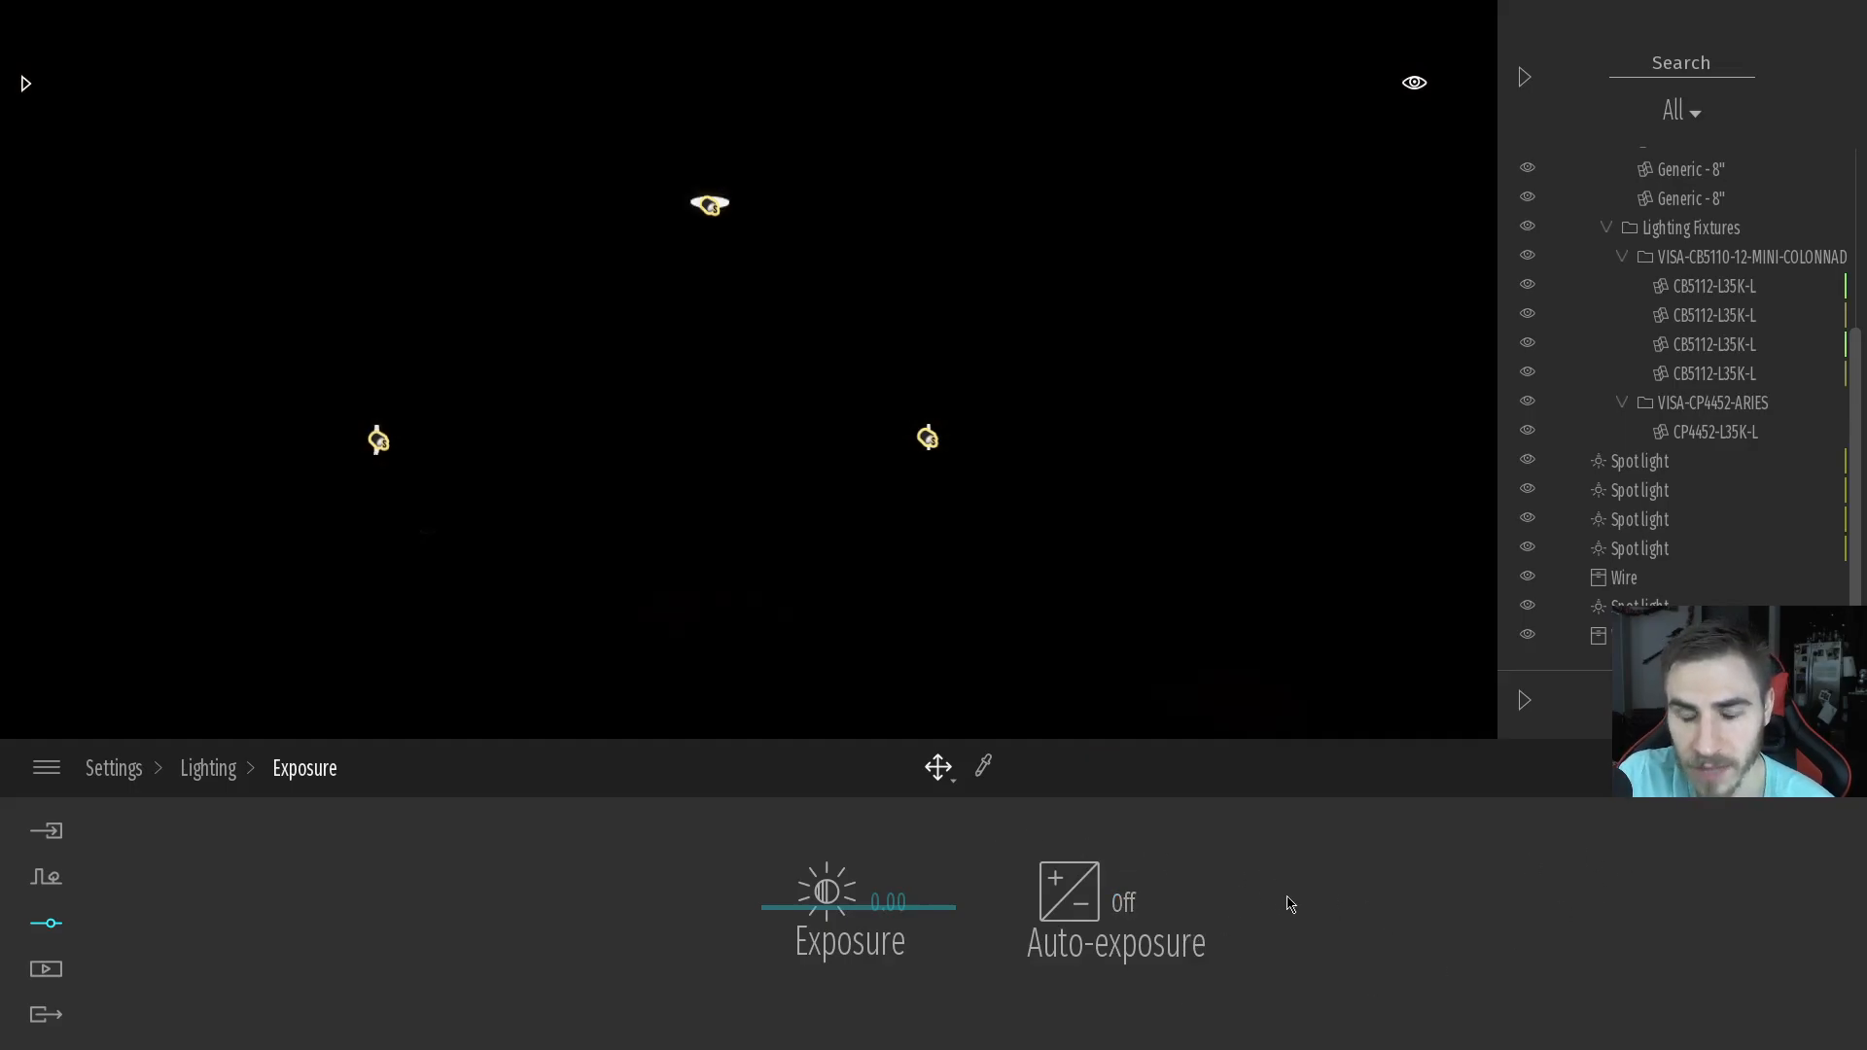
mouse_move(956, 630)
right_mouse_down()
mouse_move(991, 664)
mouse_move(969, 659)
right_mouse_up()
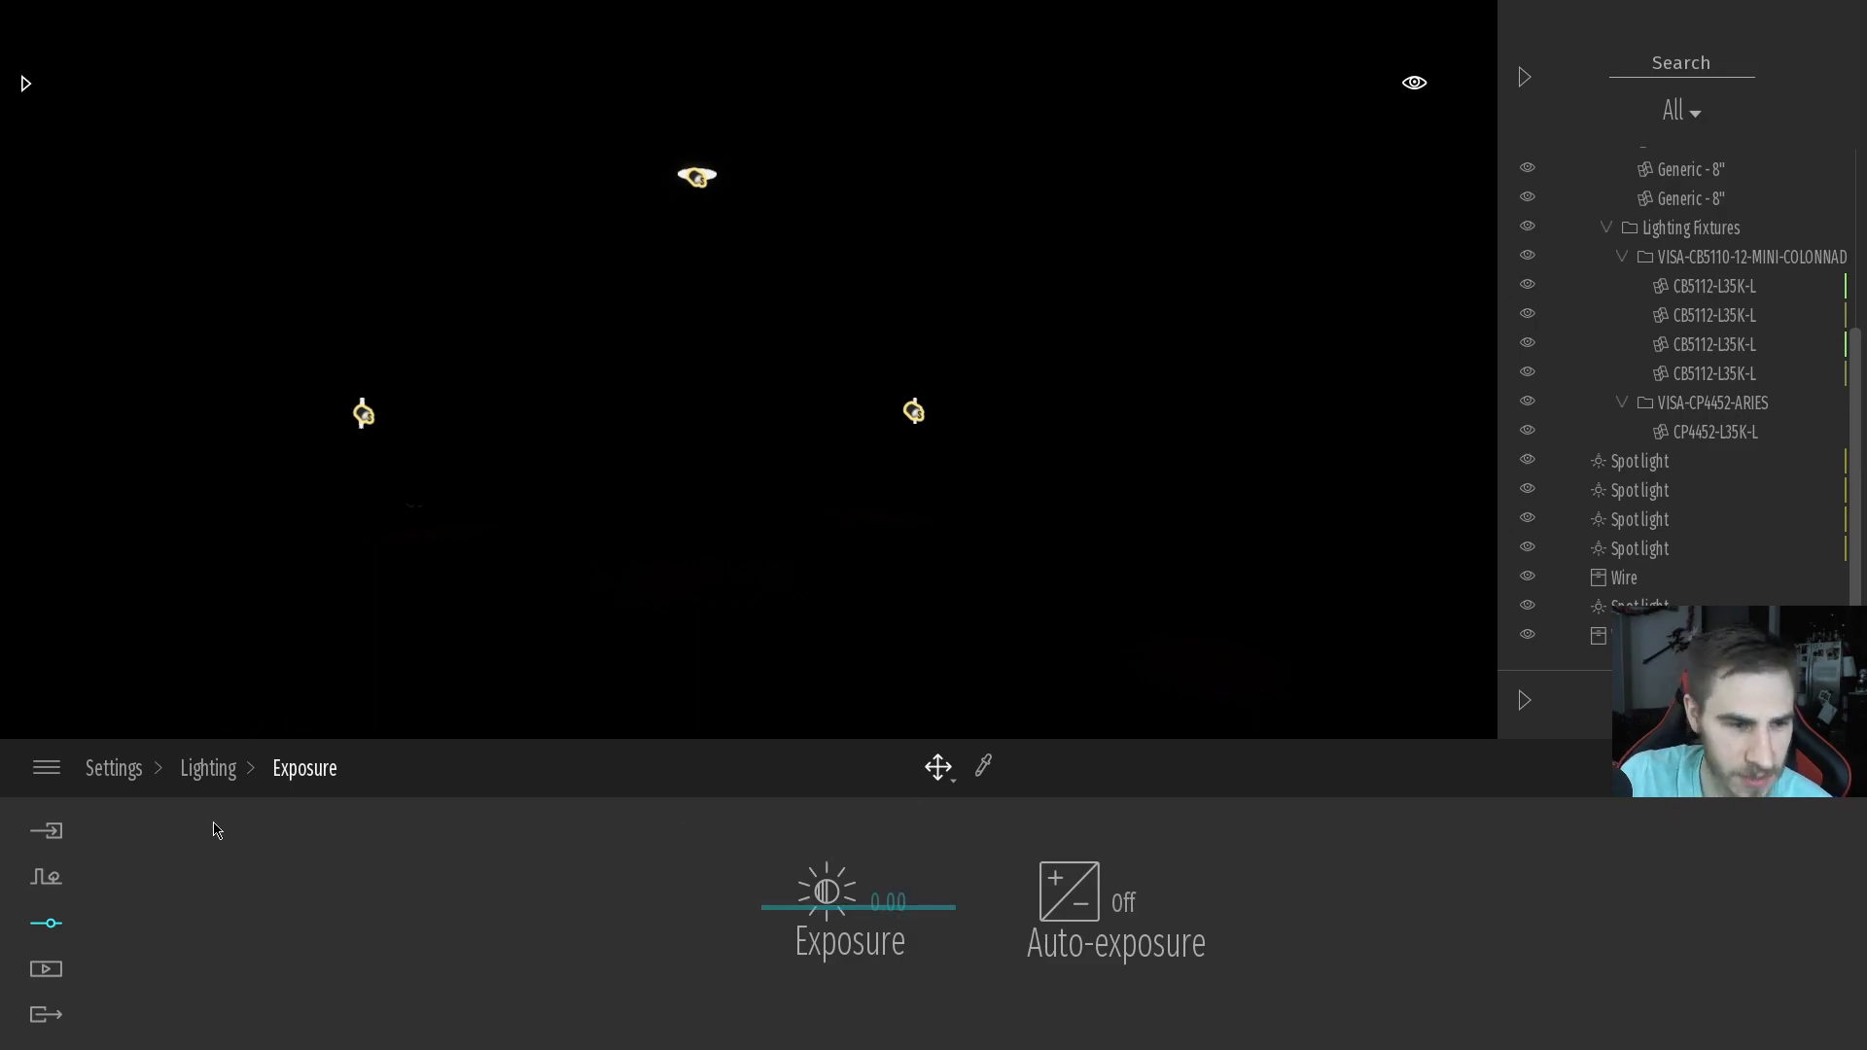
Review the detailed lighting settings for sun, stars, moon and ambient, and check the scene's time of day
left_click(208, 770)
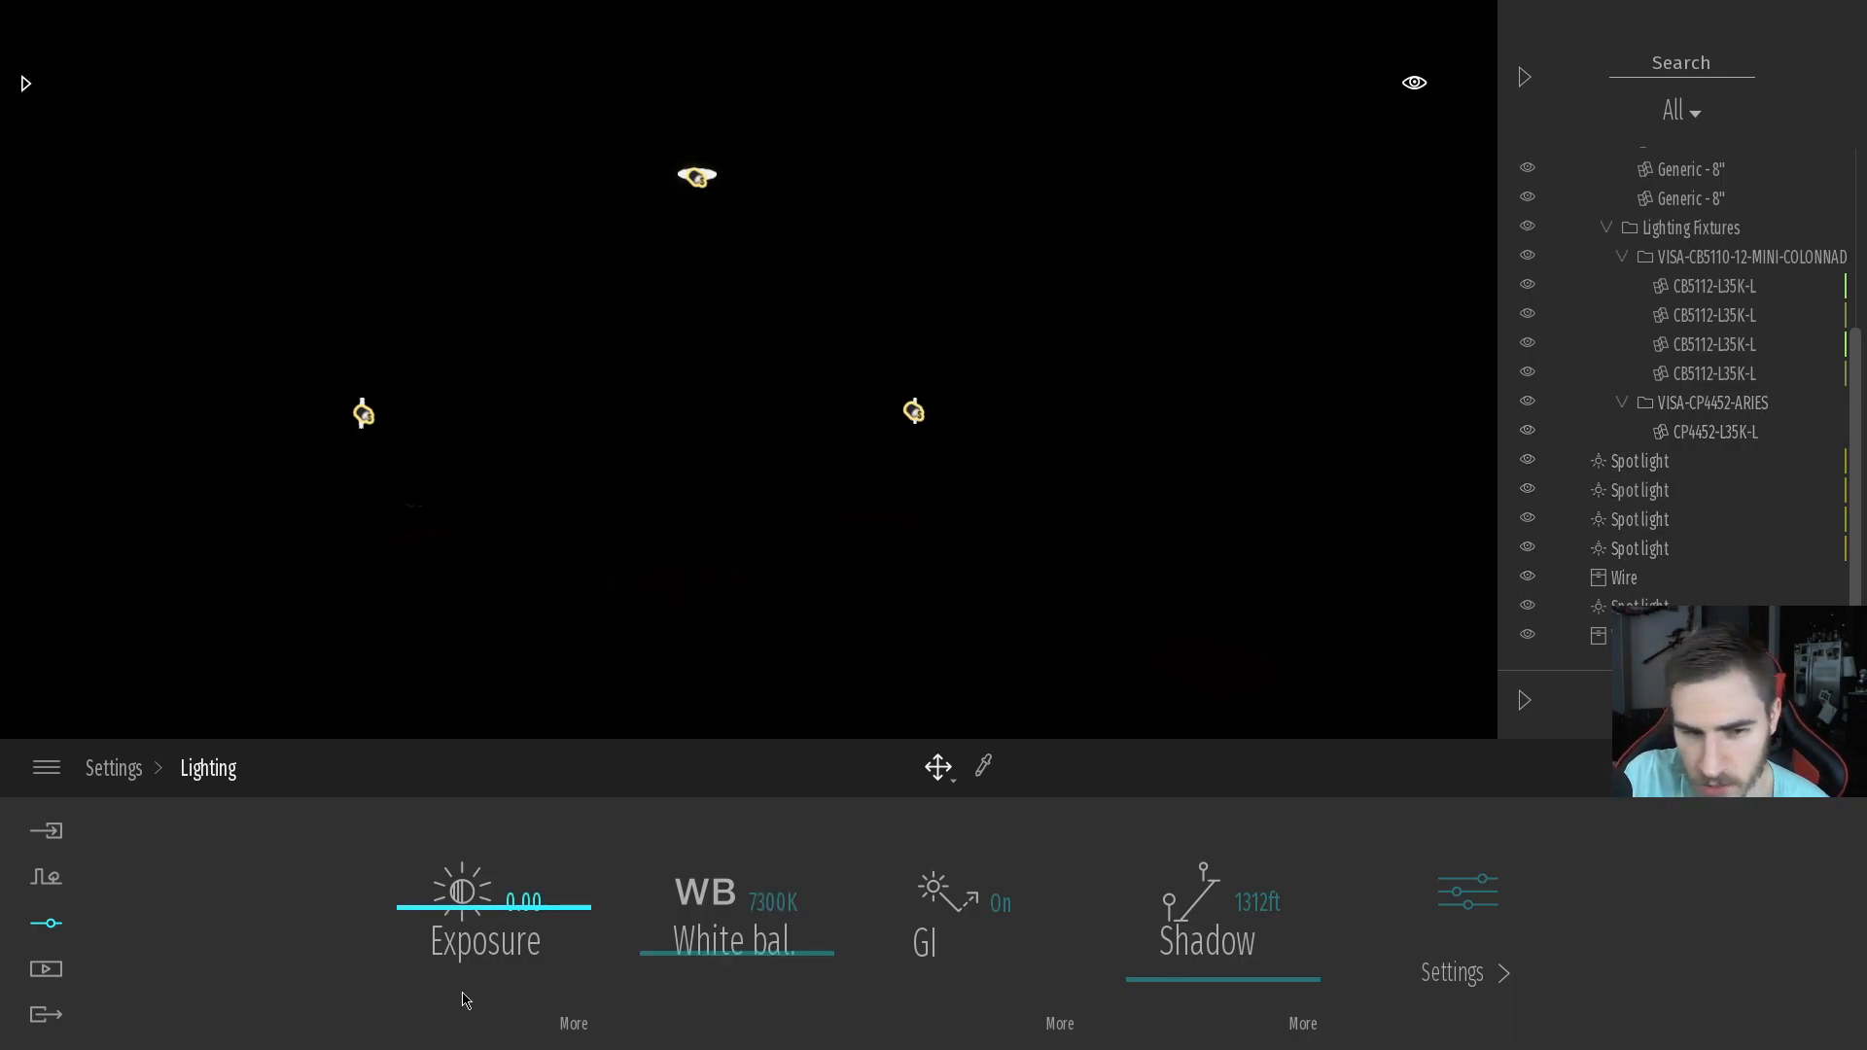
left_click(1467, 890)
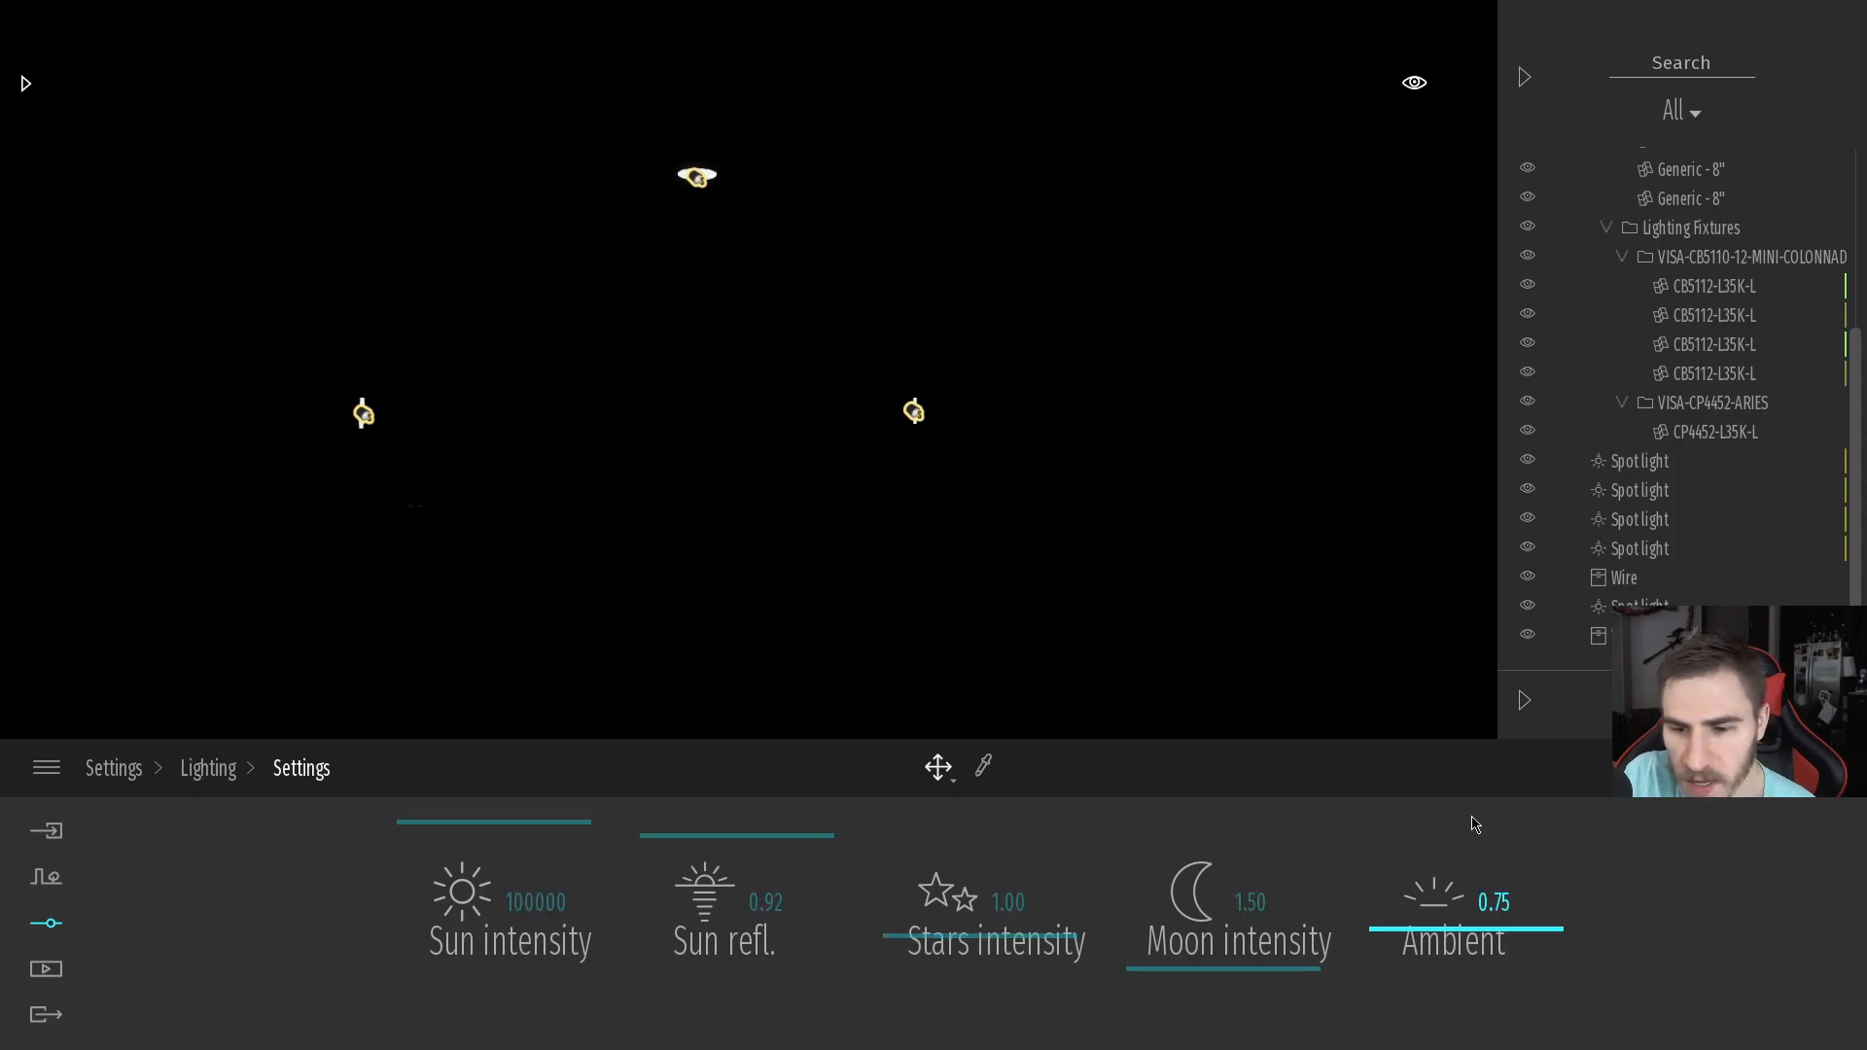
mouse_move(1413, 941)
left_mouse_down()
mouse_move(1434, 867)
mouse_move(1430, 963)
left_mouse_up()
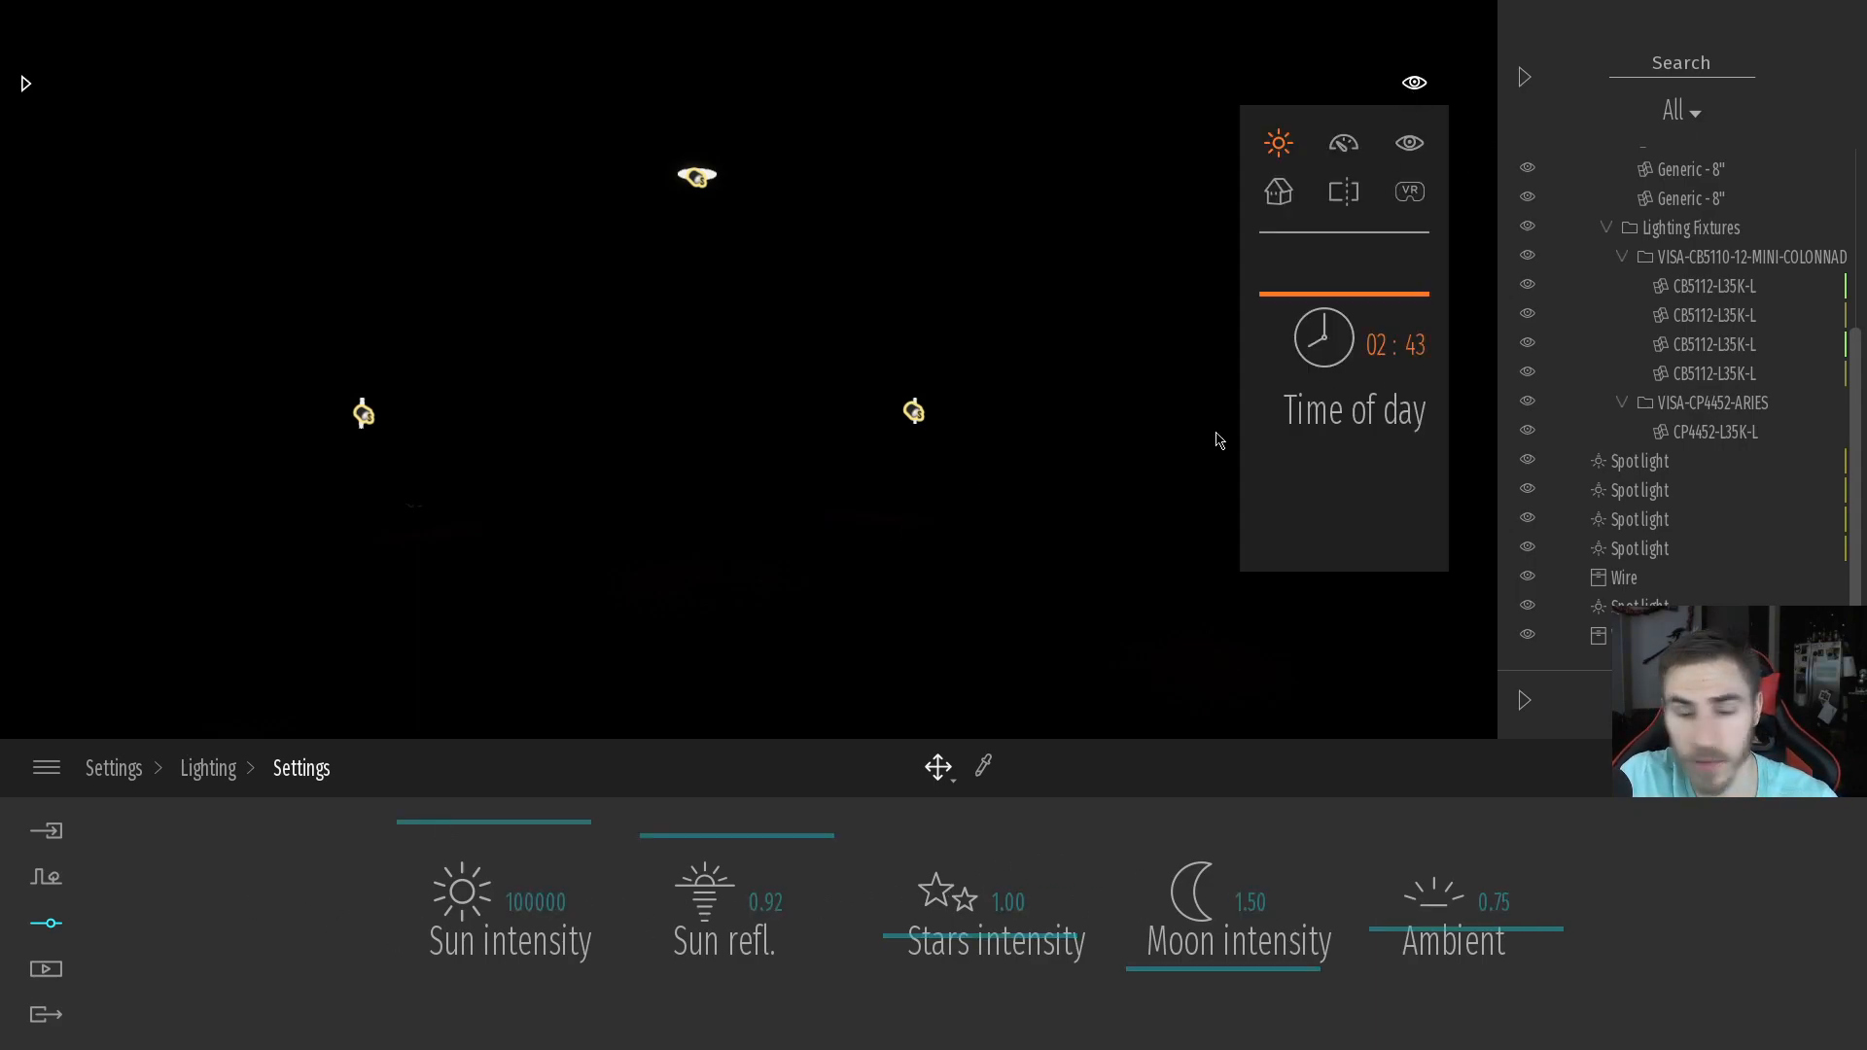
left_click(208, 768)
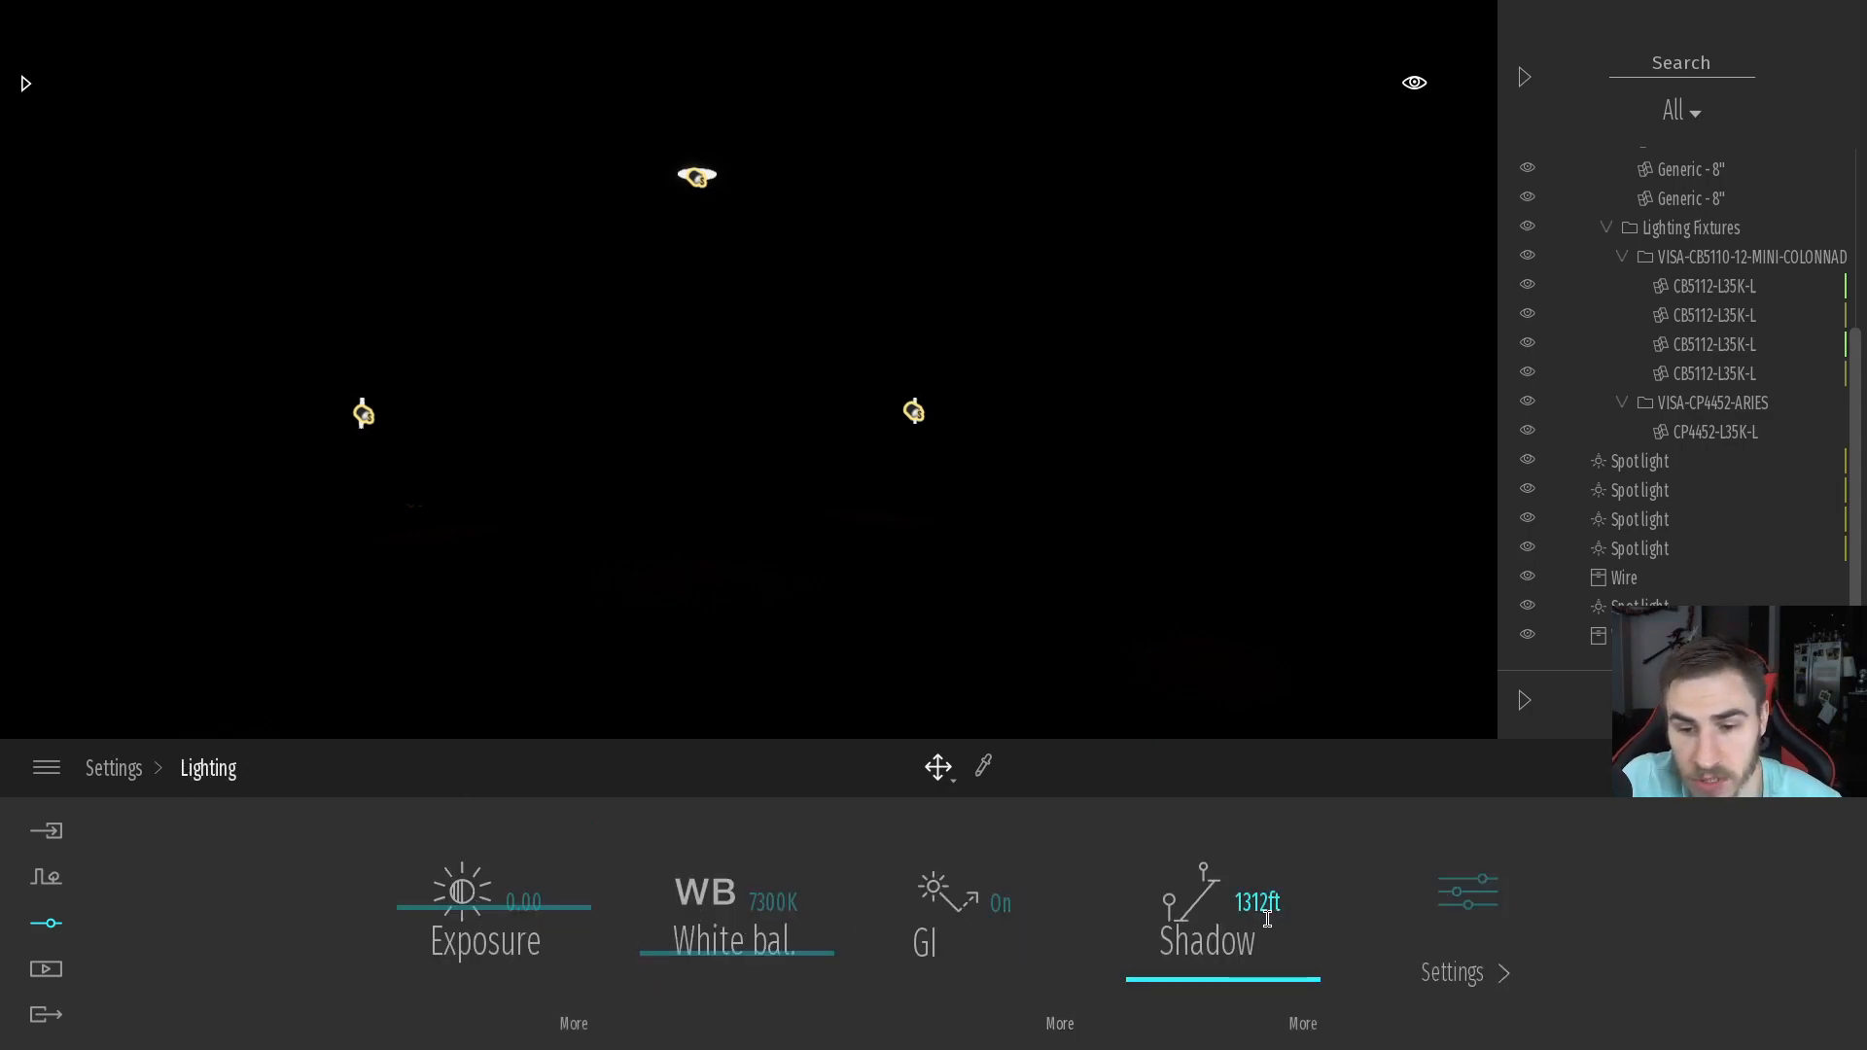
With auto-exposure off, raise the exposure in stages to 1.00, 2.00, 5.00 and 15.00
left_click(573, 1027)
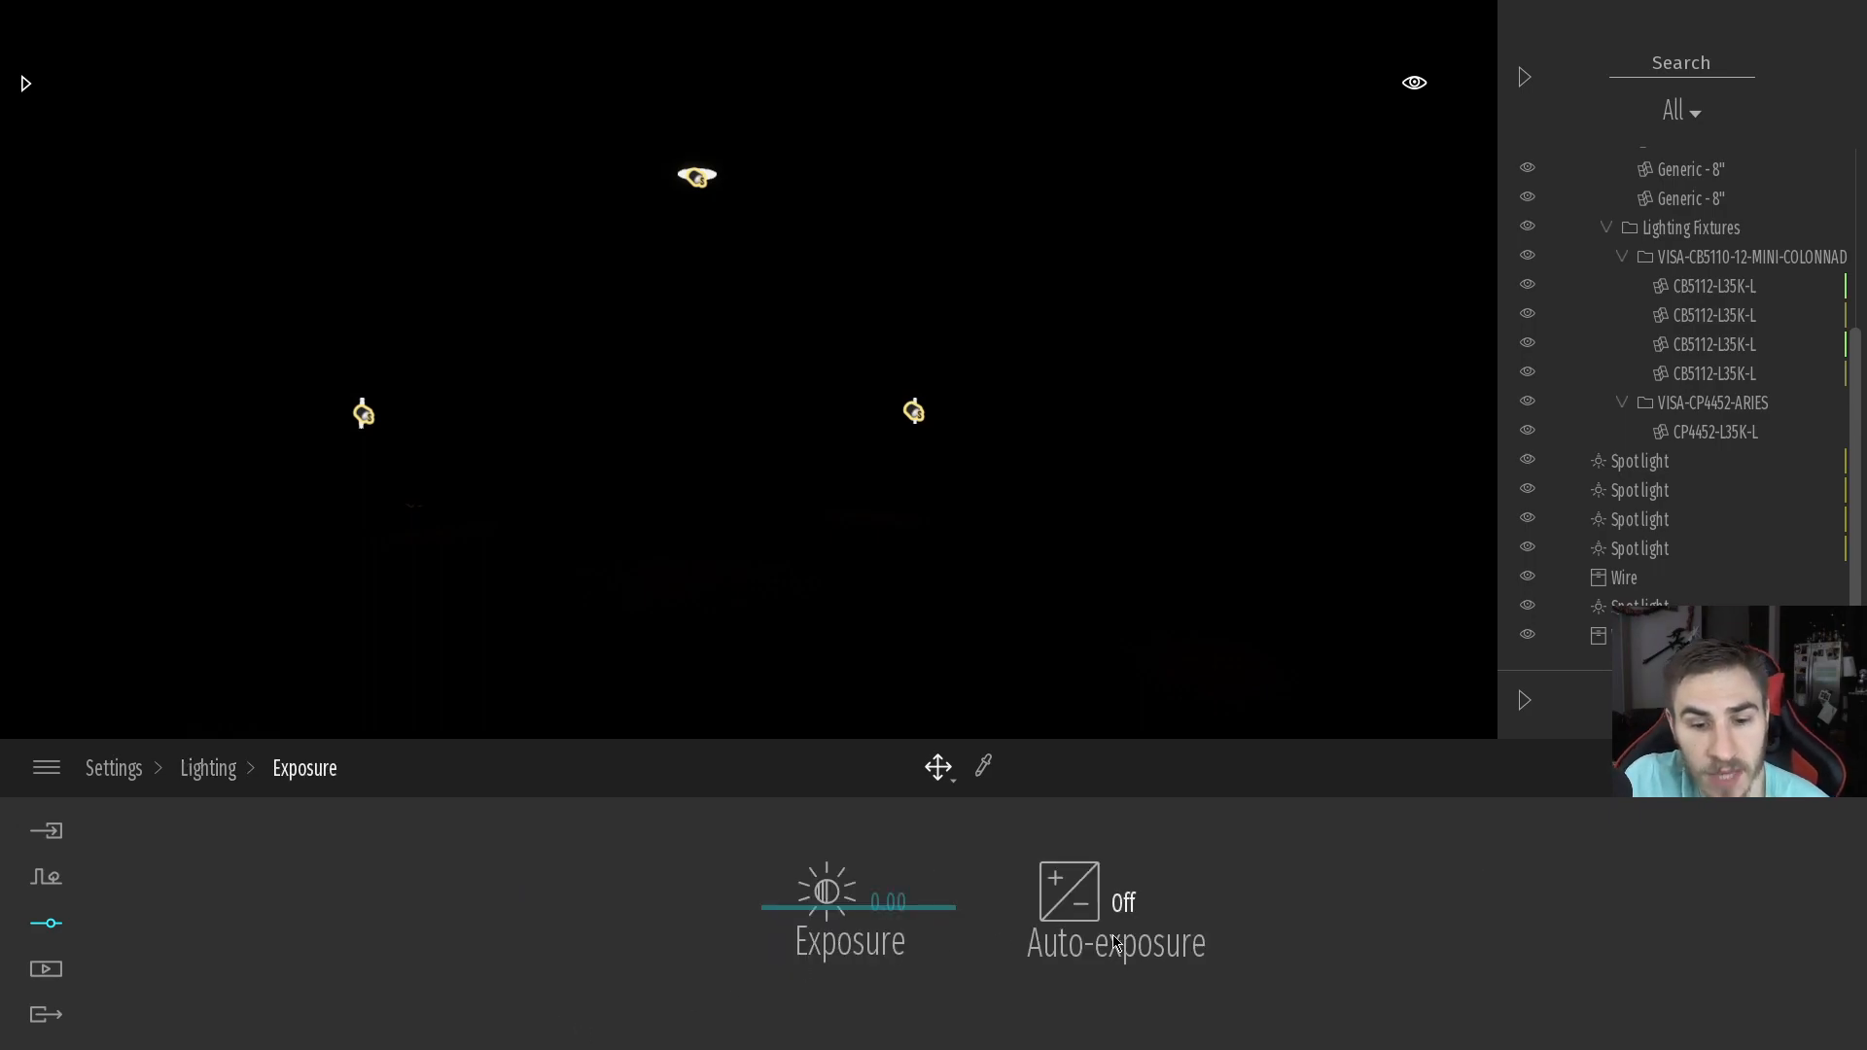
left_click(888, 910)
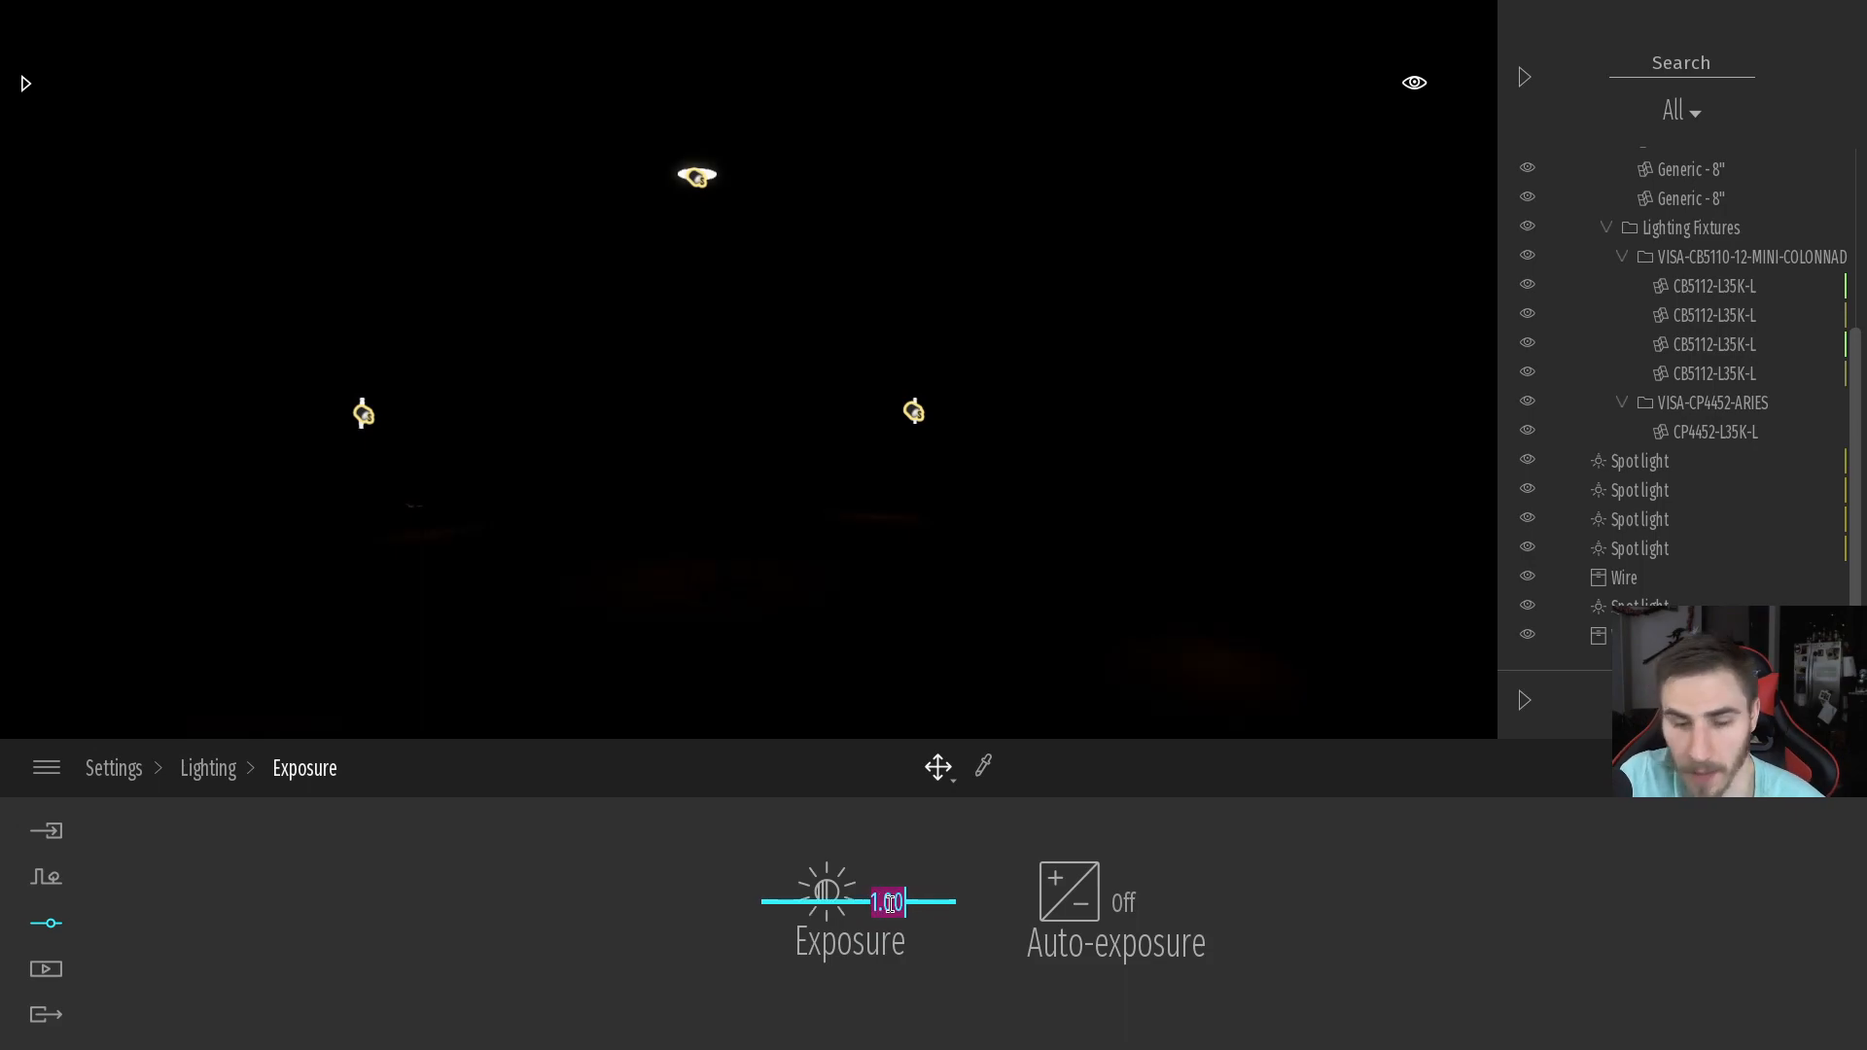
type("2")
key("Return")
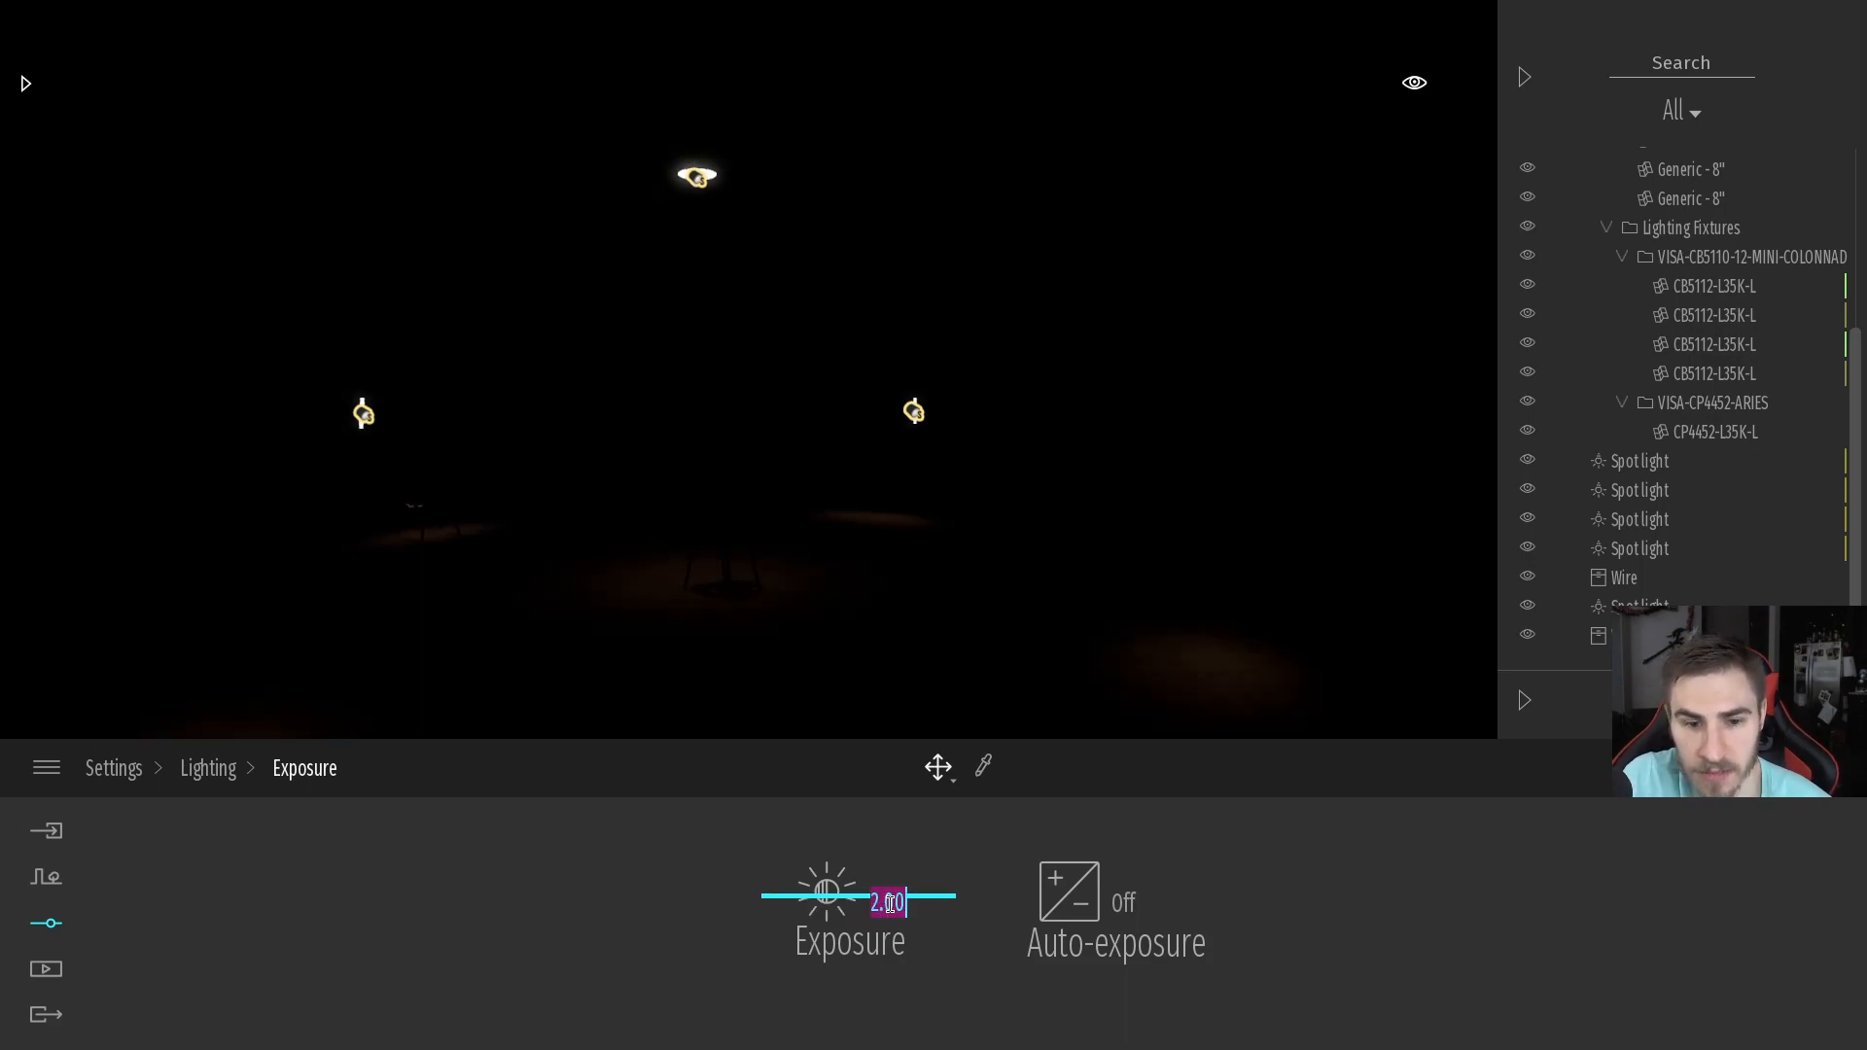
type("5")
key("Return")
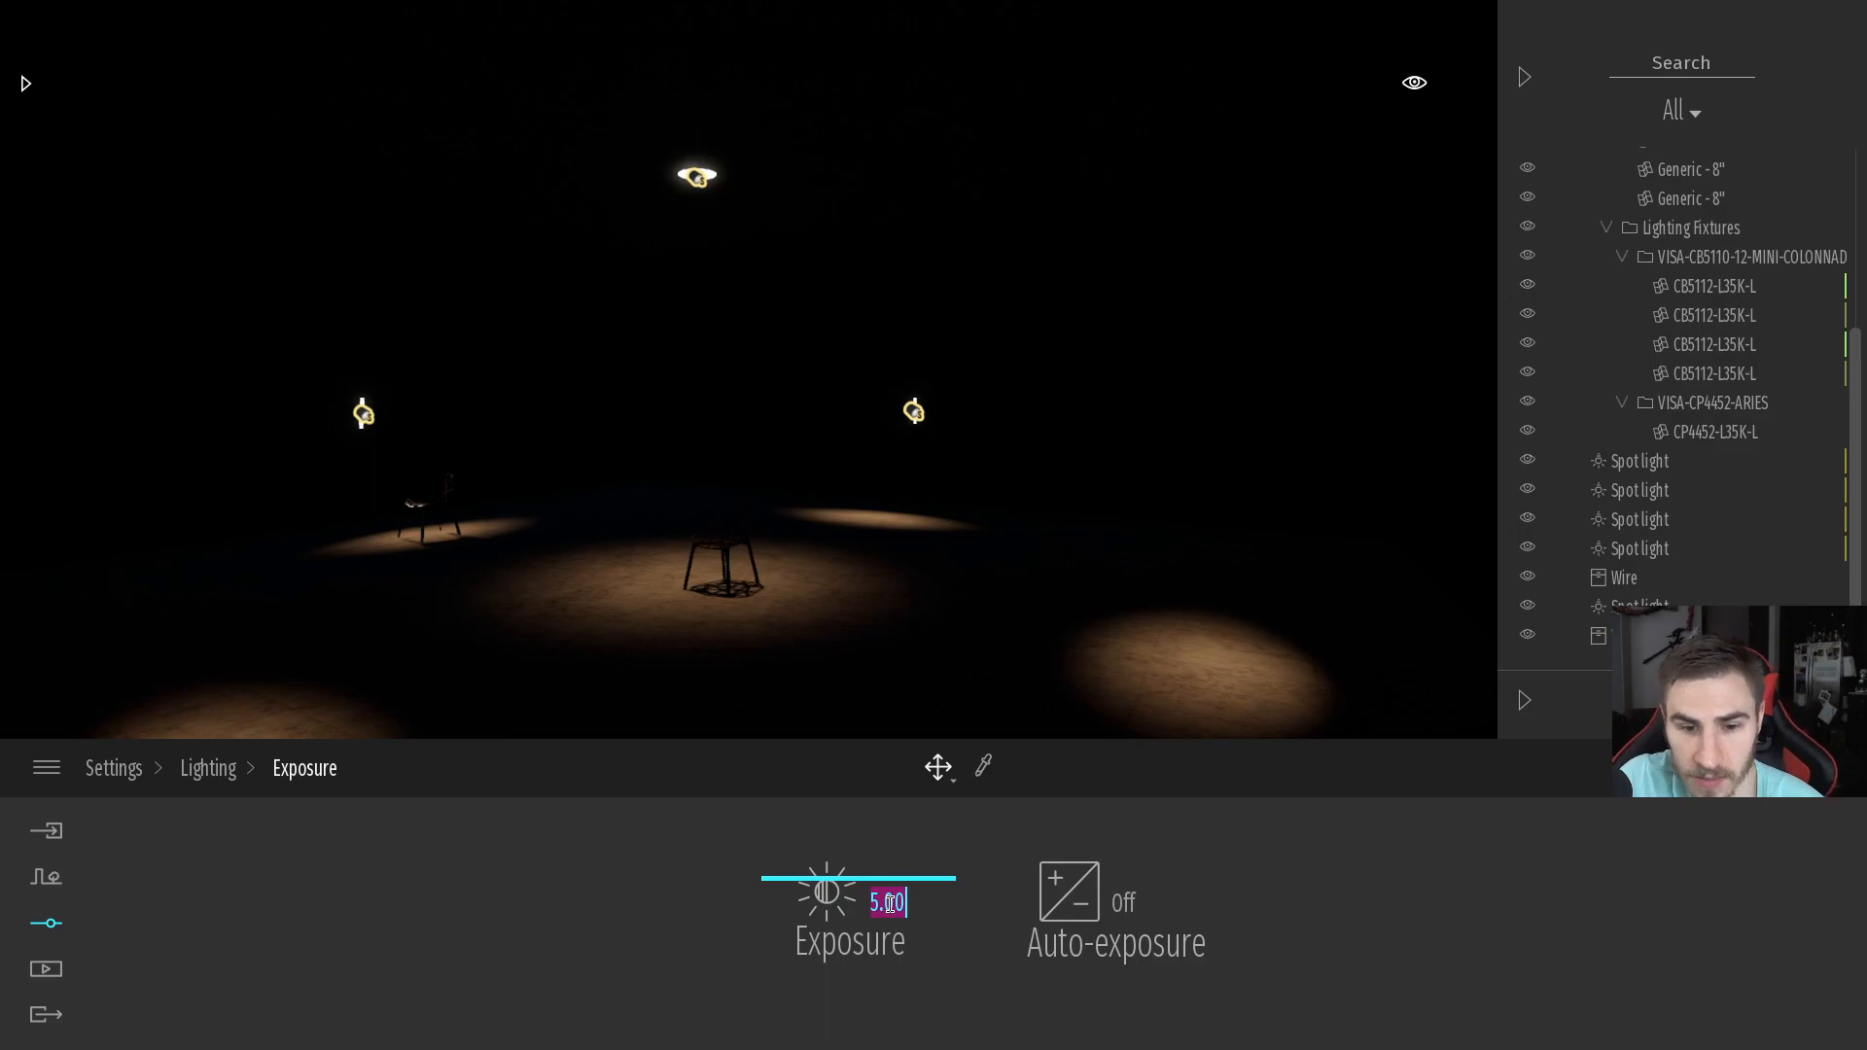
key("Return")
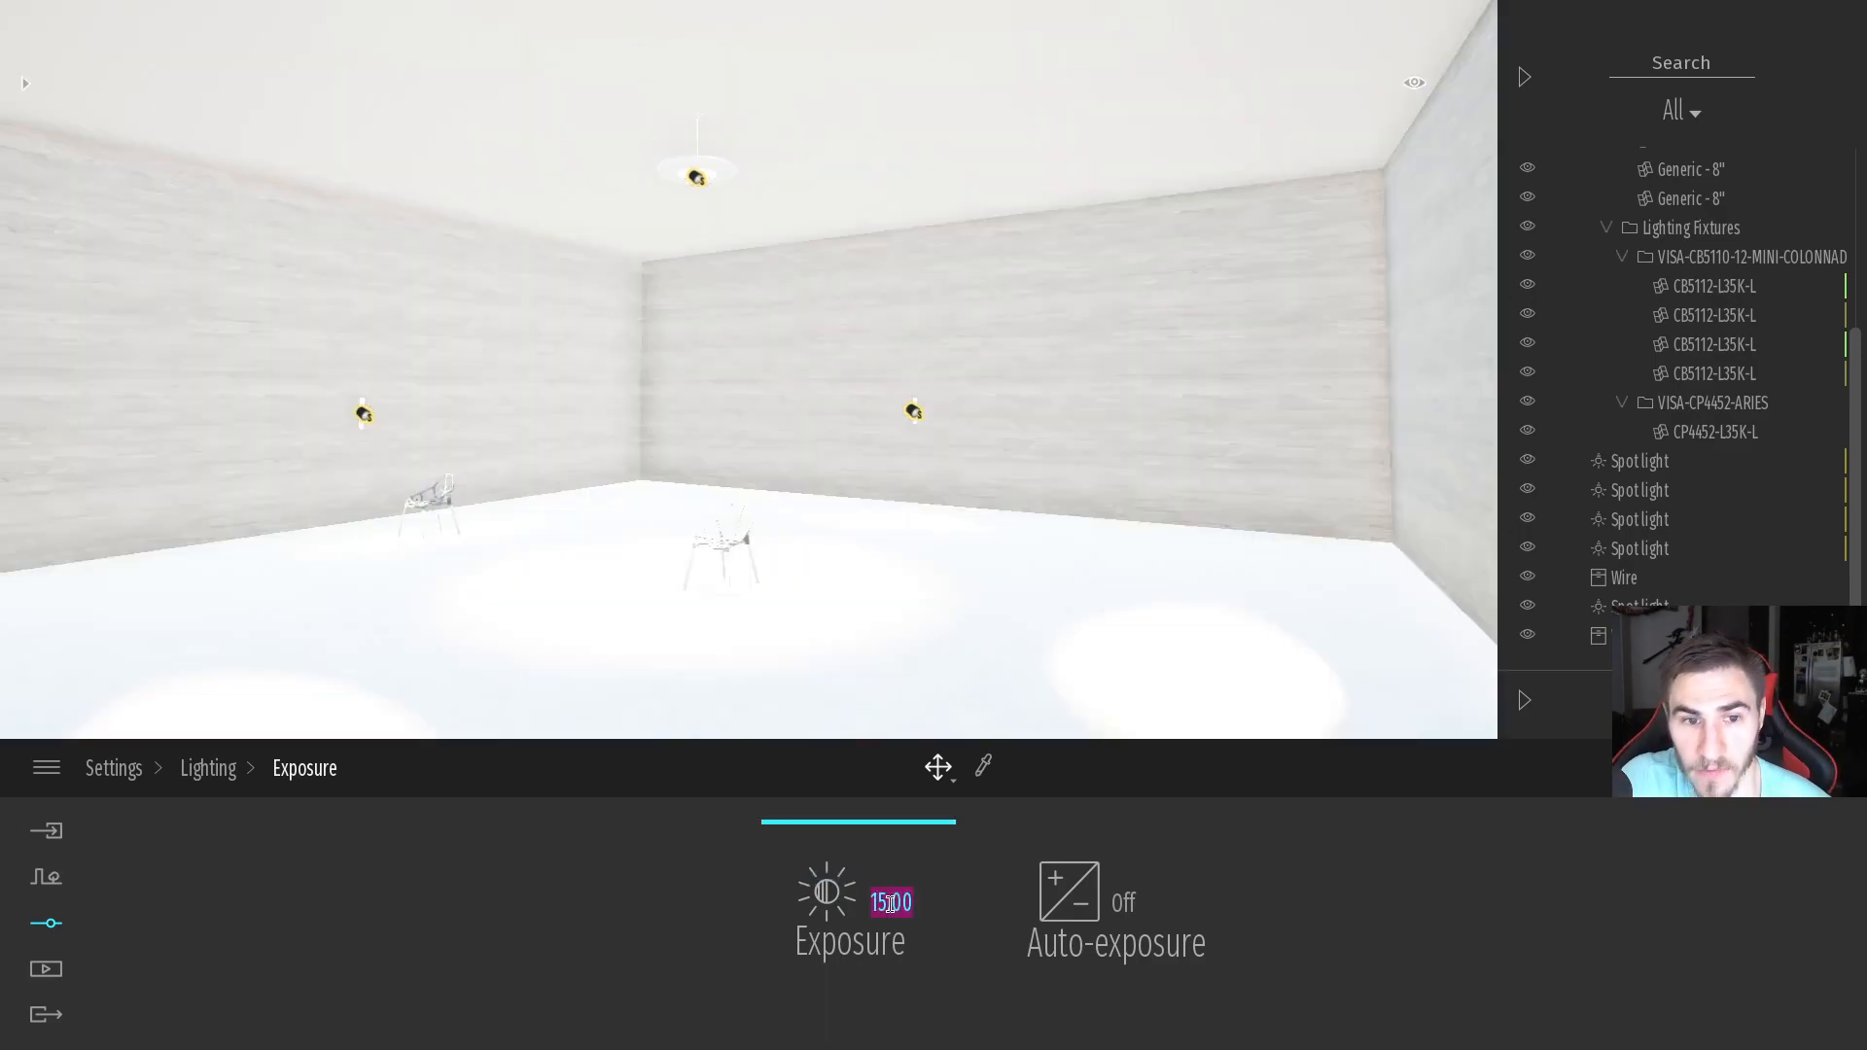
Lower the exposure to 10 and 8.00, and settle on 9.00
type("10")
key("Return")
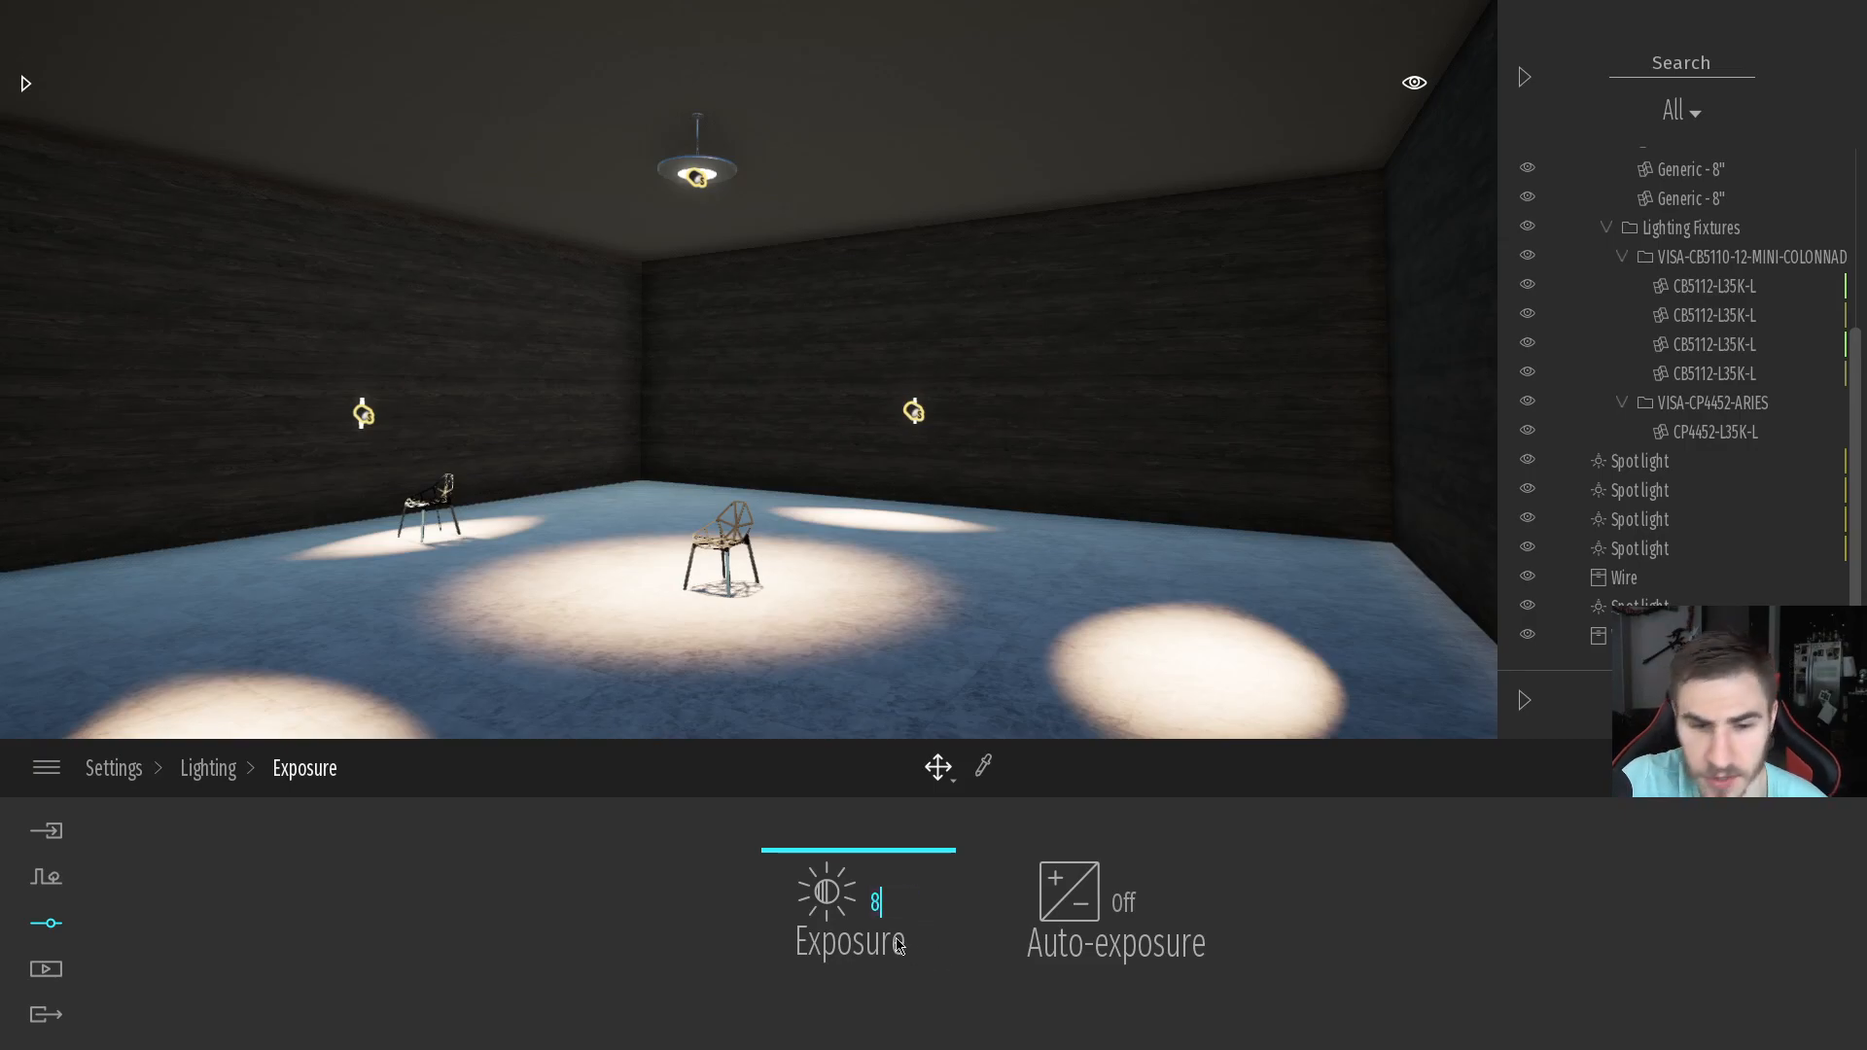
key("Return")
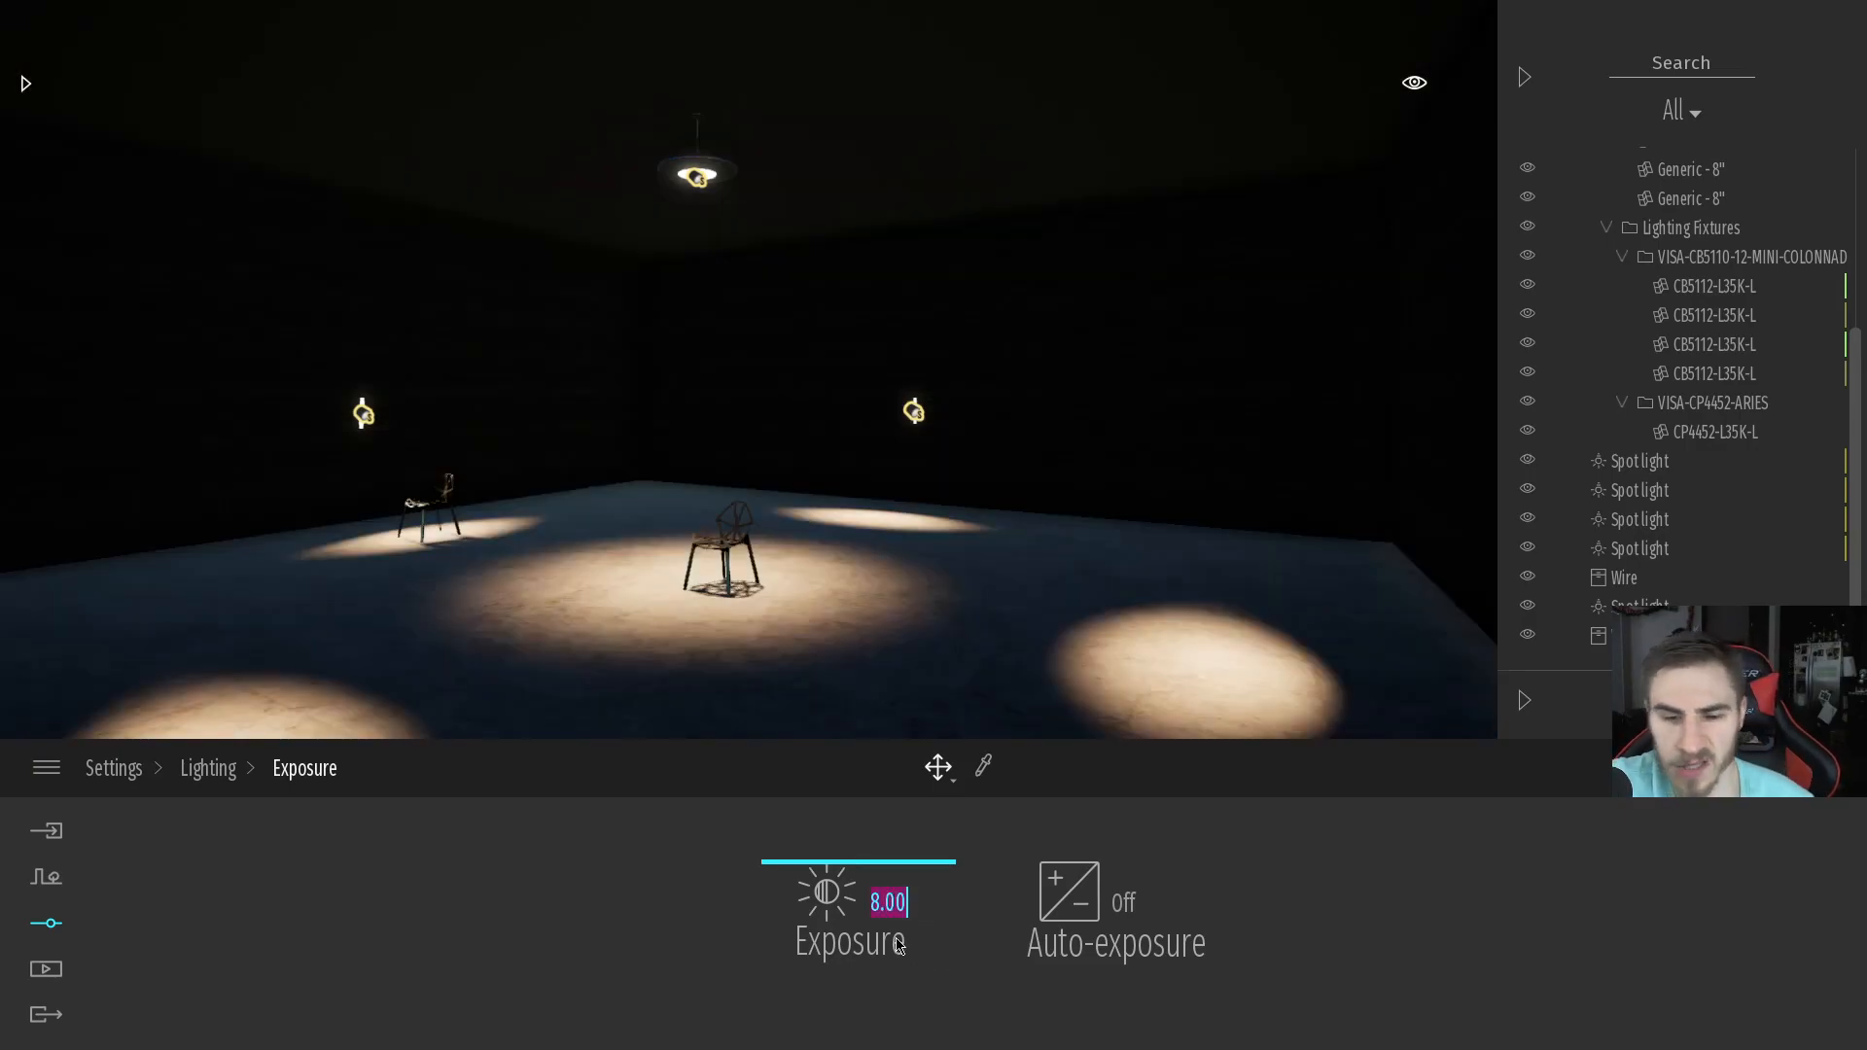
type("9")
key("Return")
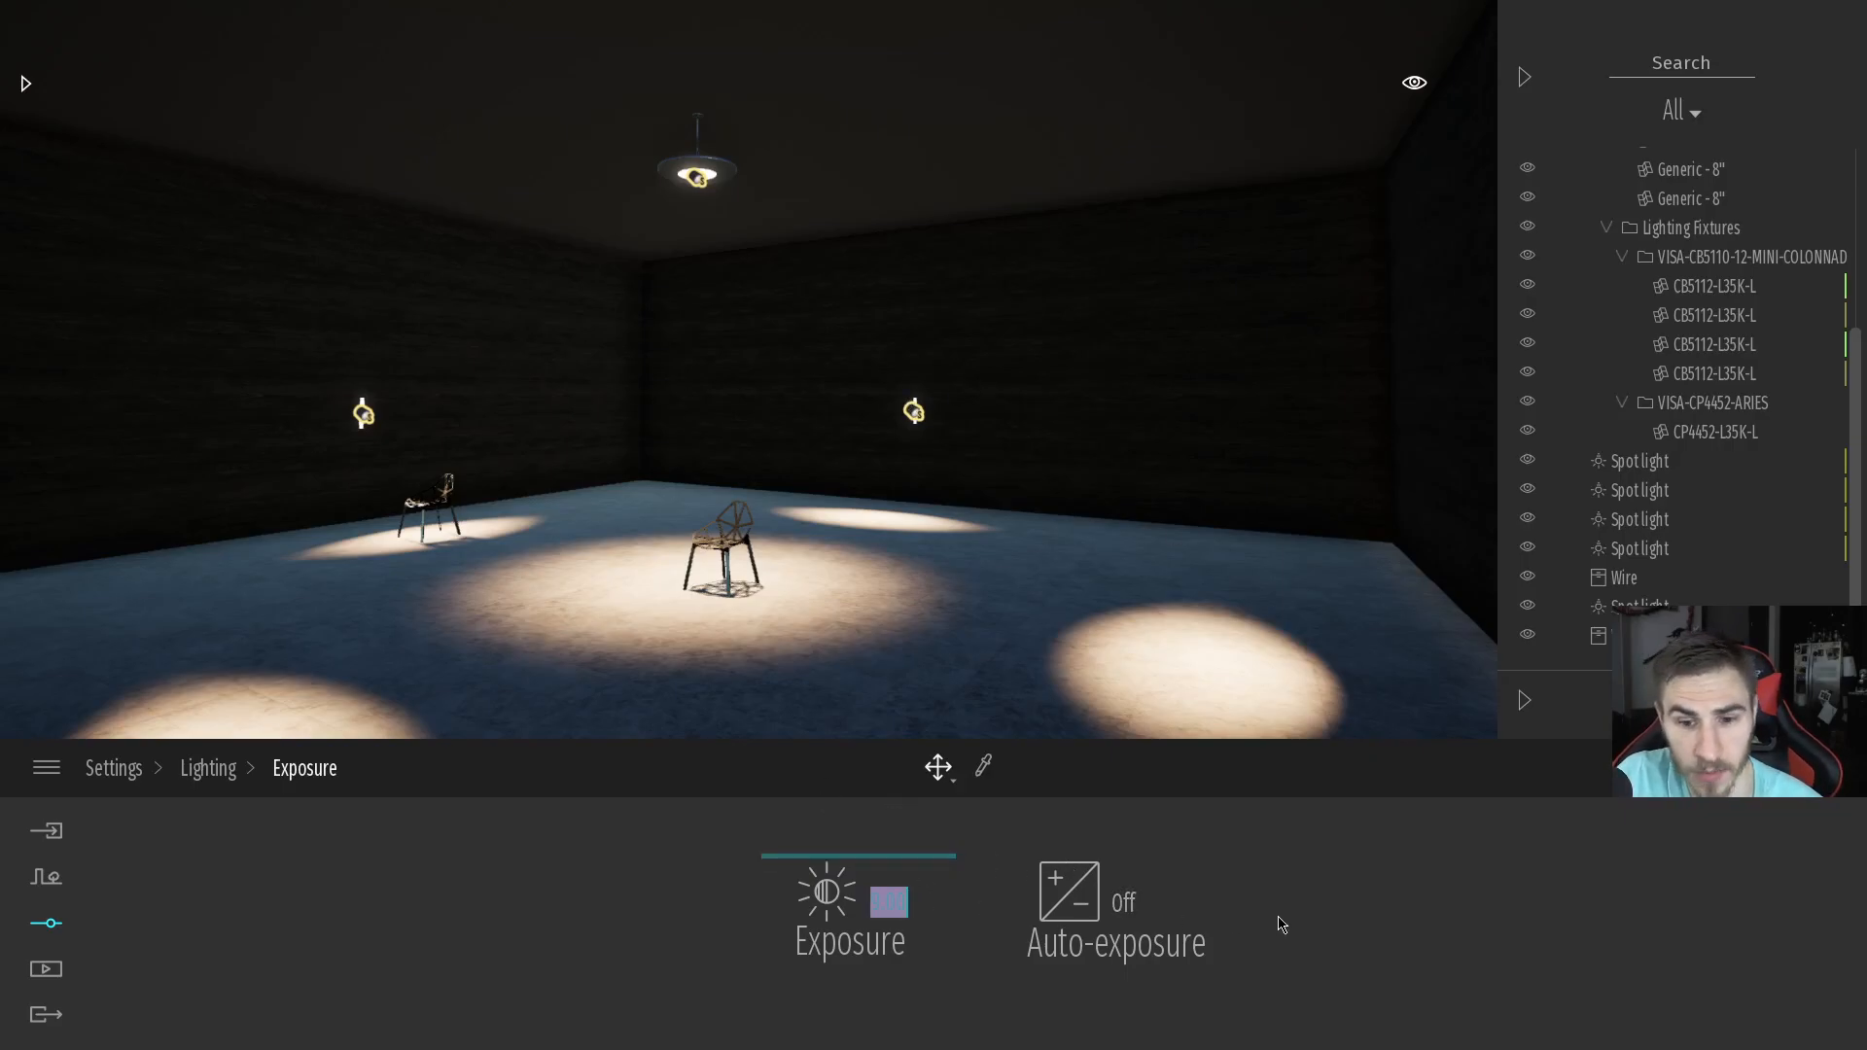
Turn auto-exposure back on and set the exposure to 0
left_click(1116, 927)
left_click(890, 901)
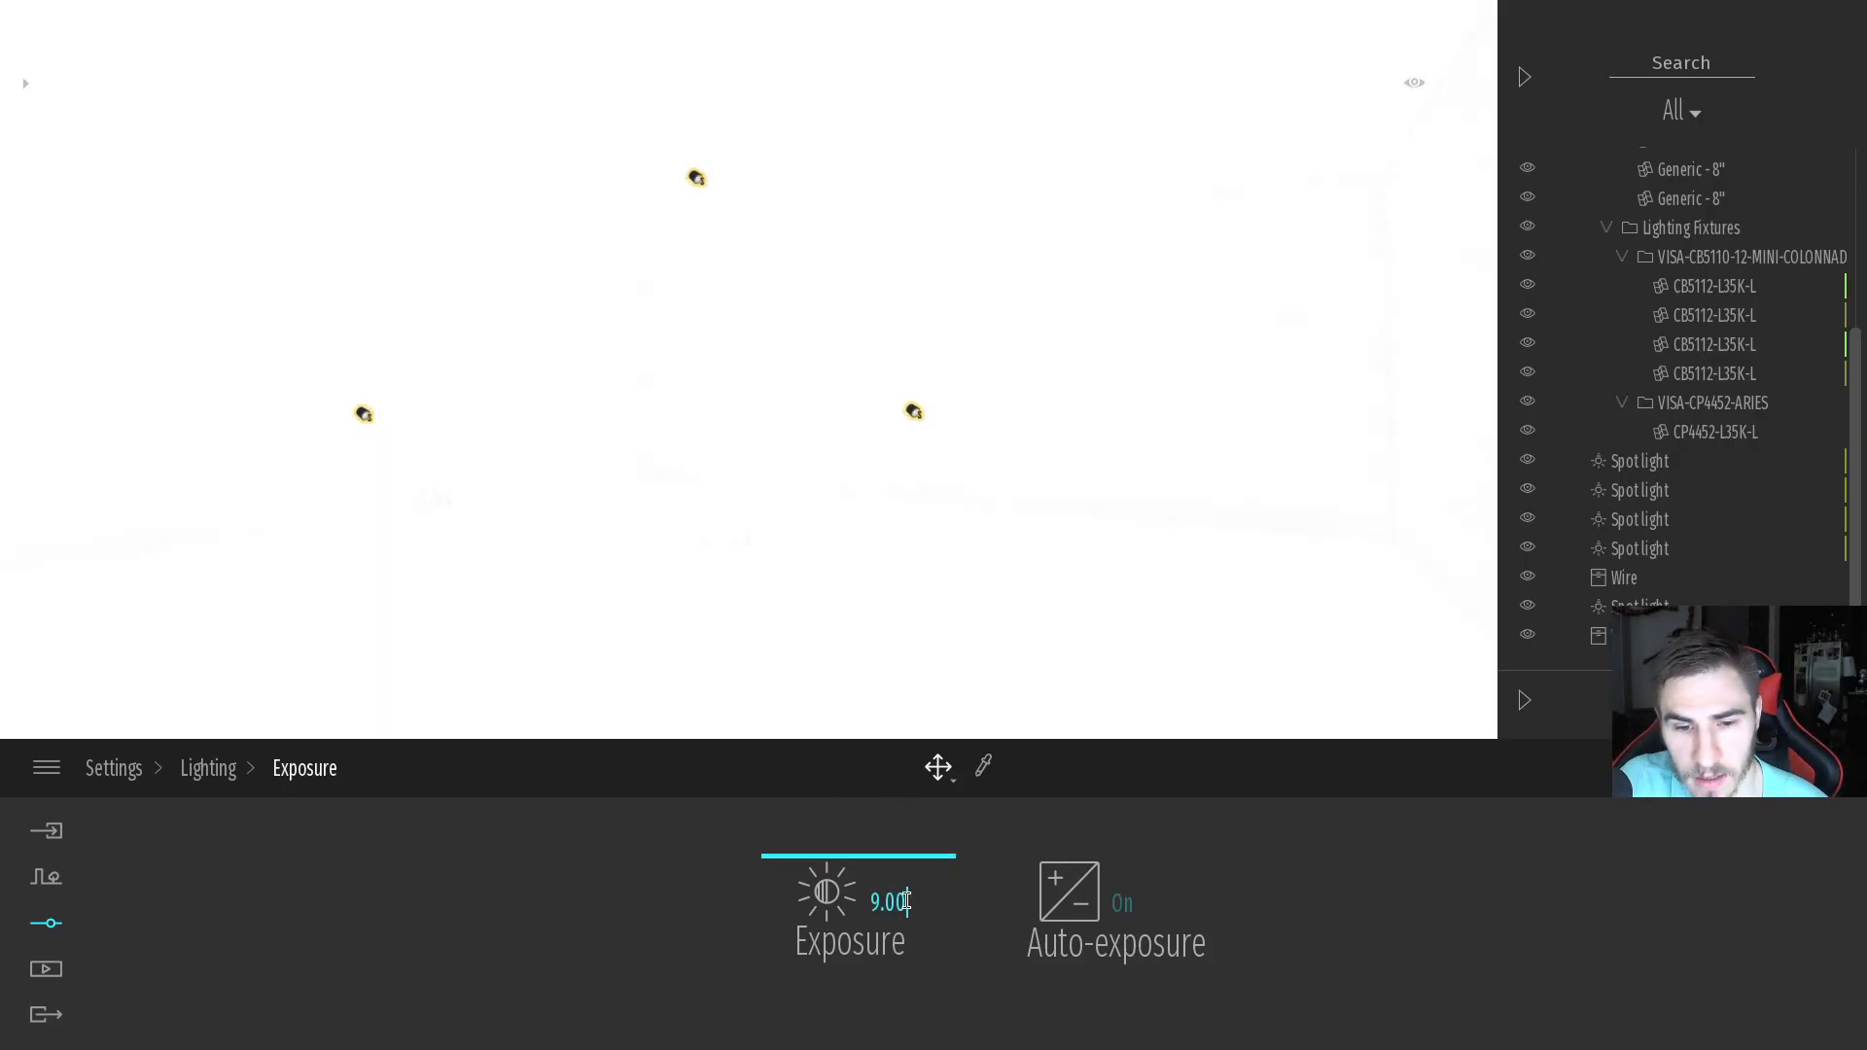
type("0")
key("Return")
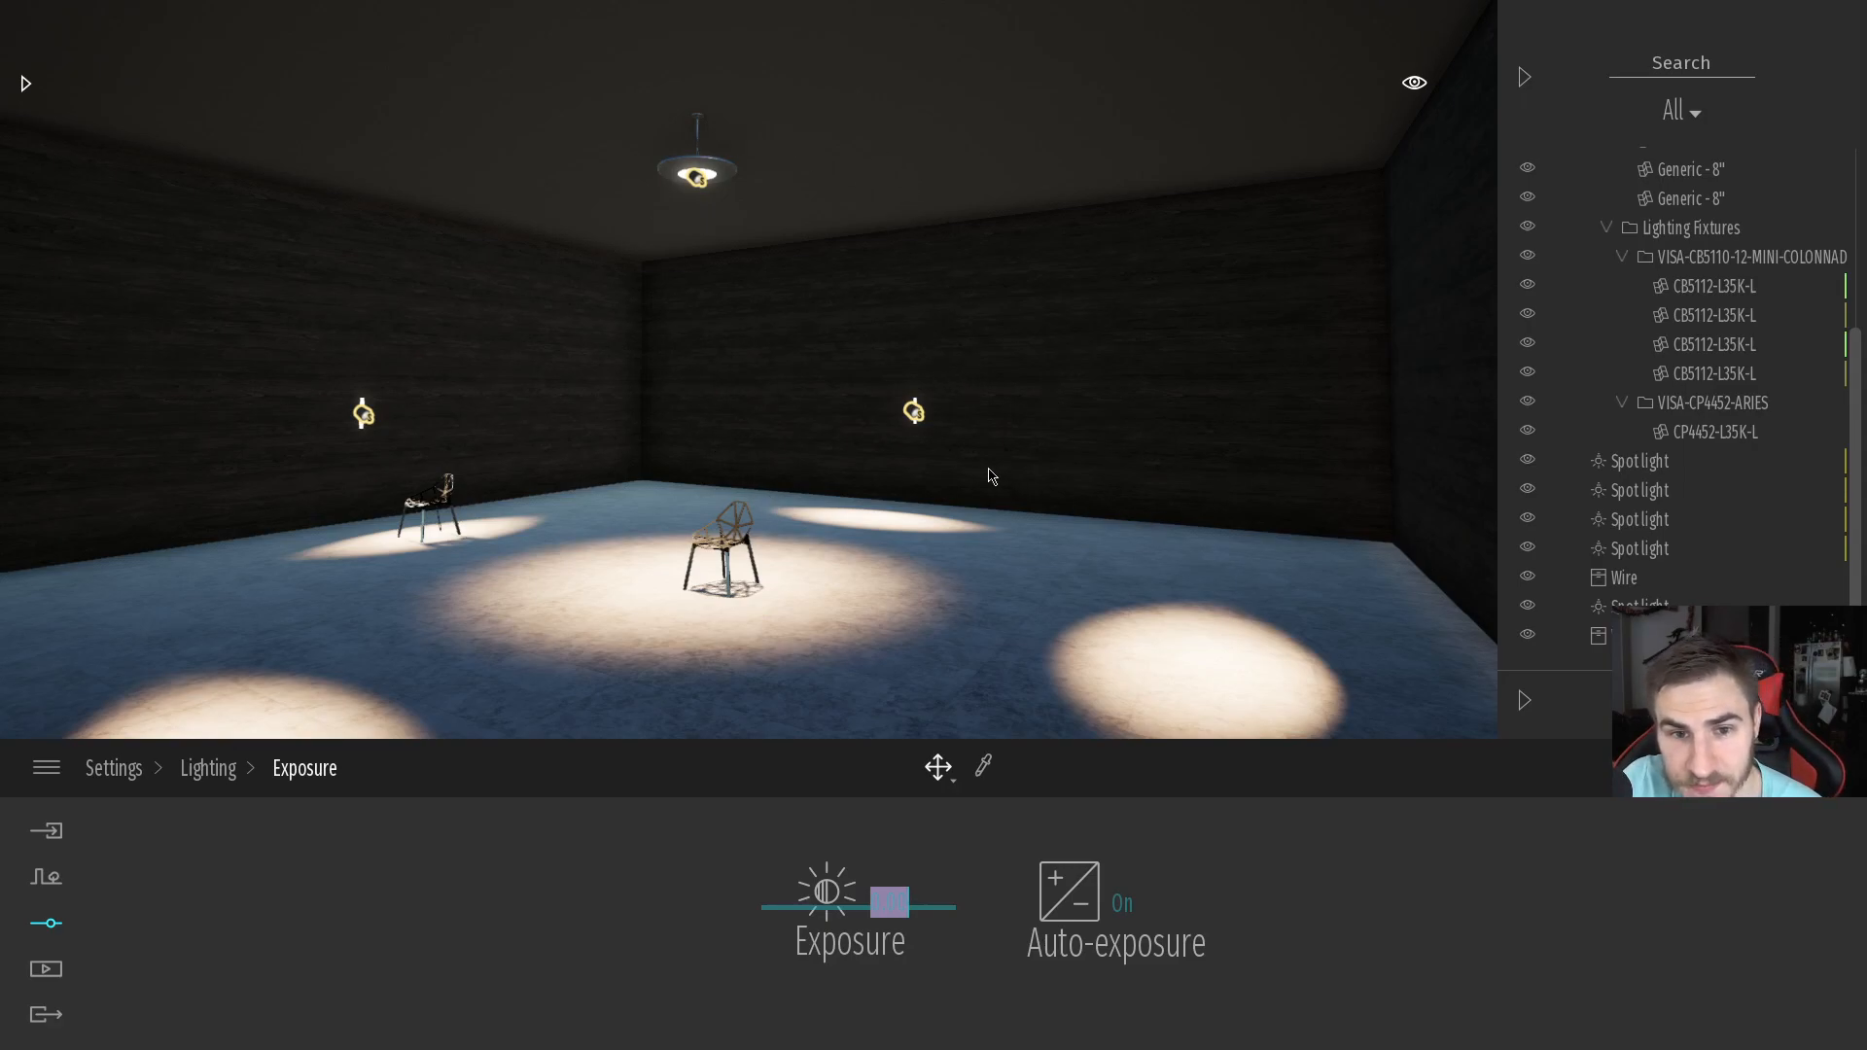
Inspect the properties and IES profile of the spot light on the room's far wall
left_click(912, 415)
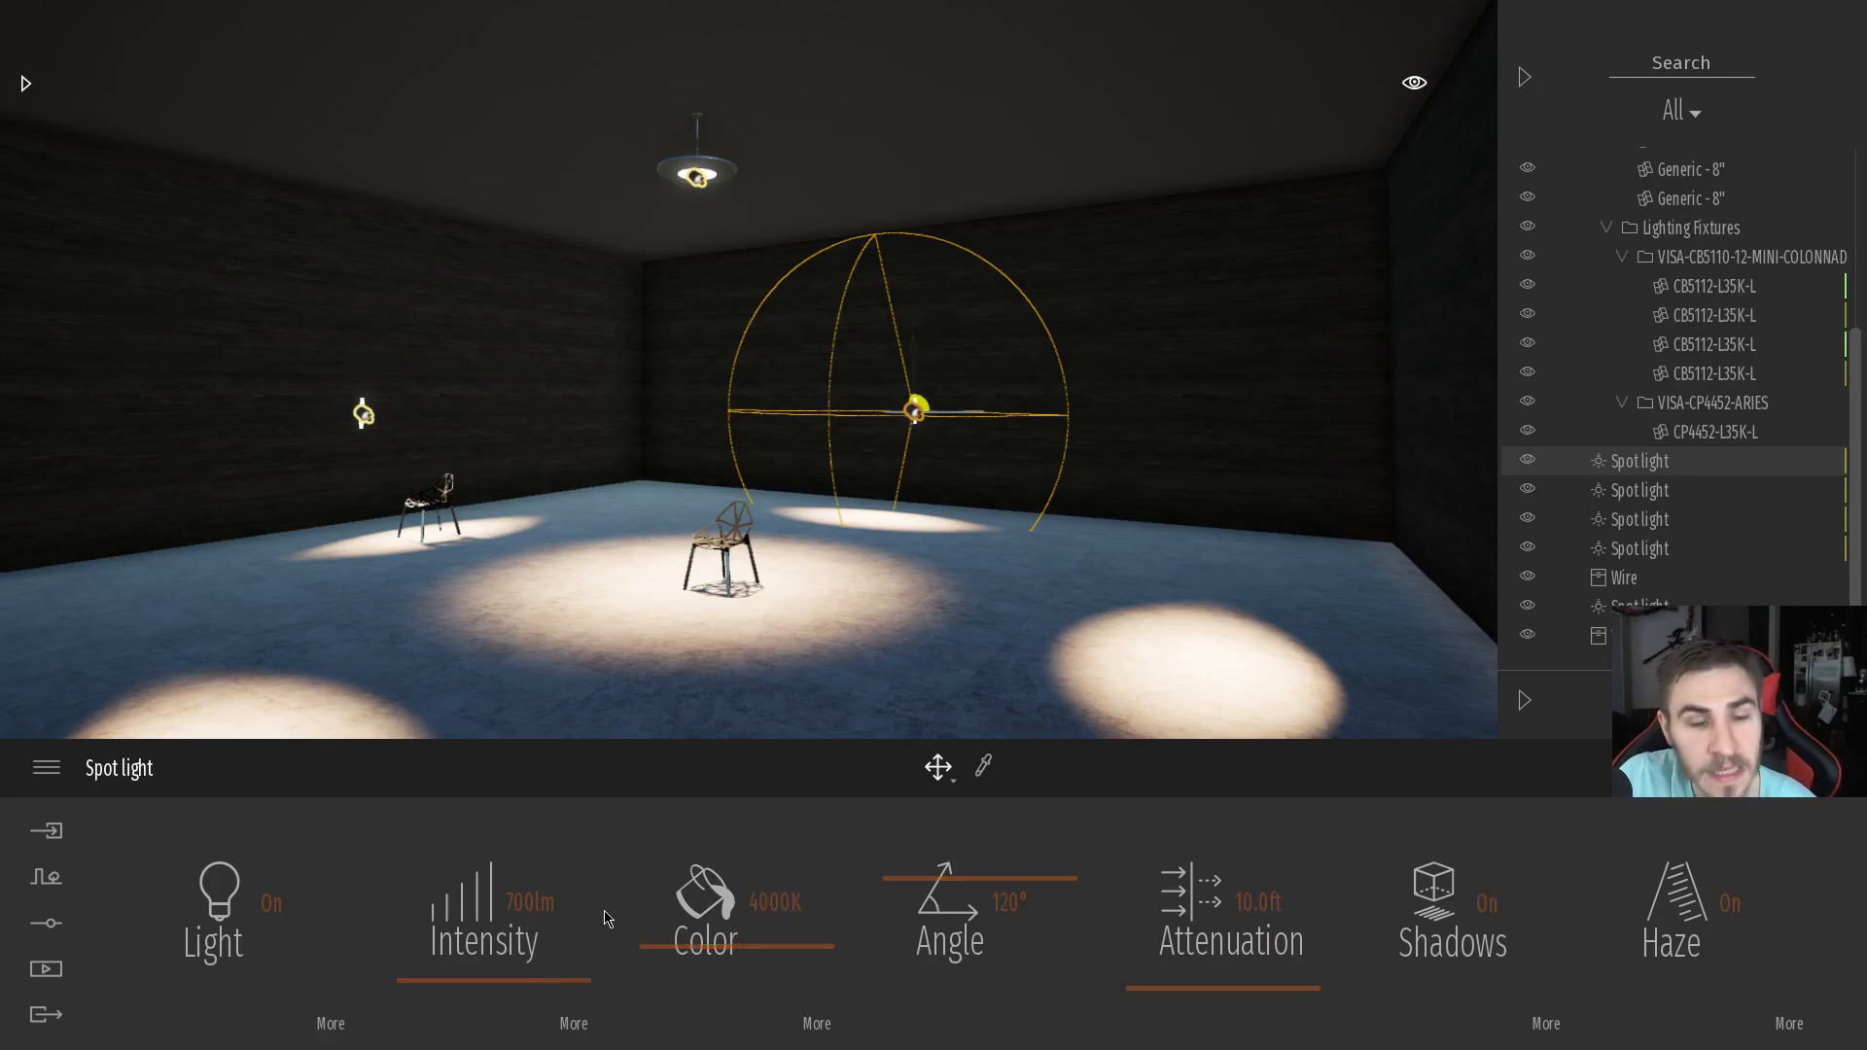
left_click(333, 1025)
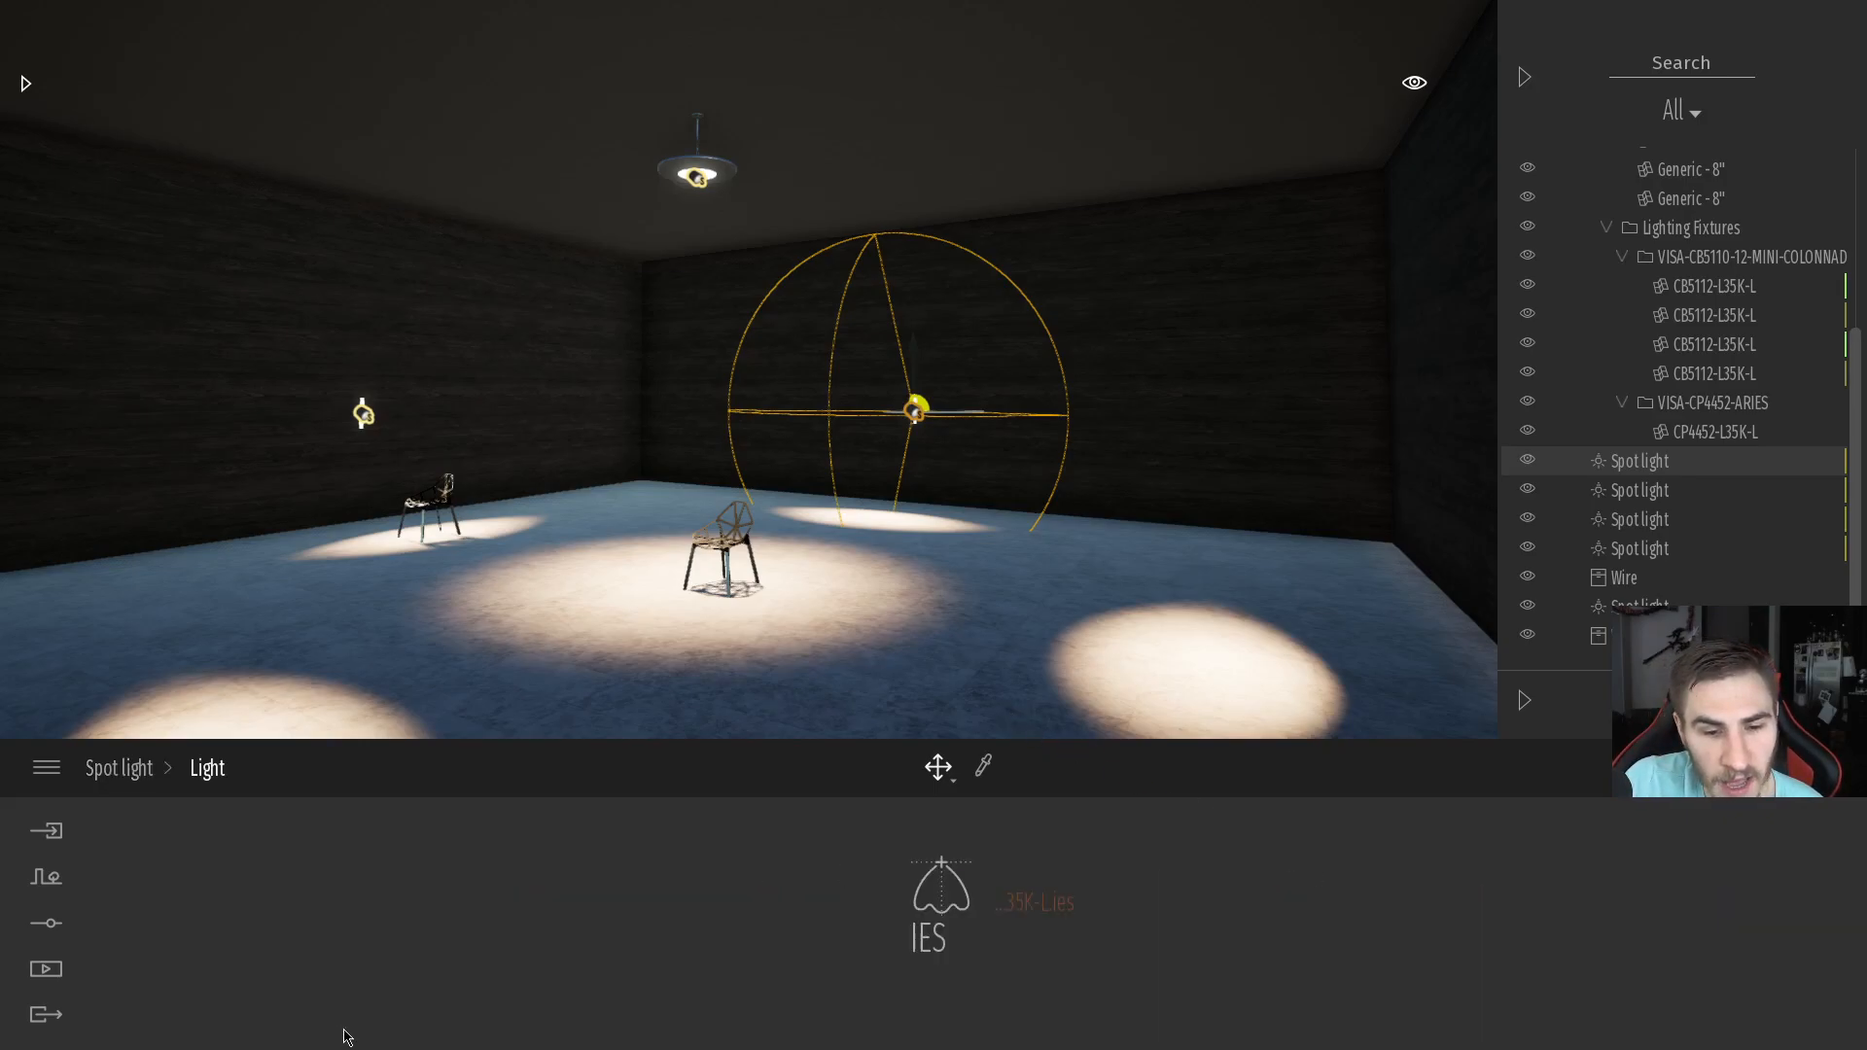
left_click(119, 768)
Set the moon intensity to 1.67 in the scene's detailed lighting settings
left_click(46, 923)
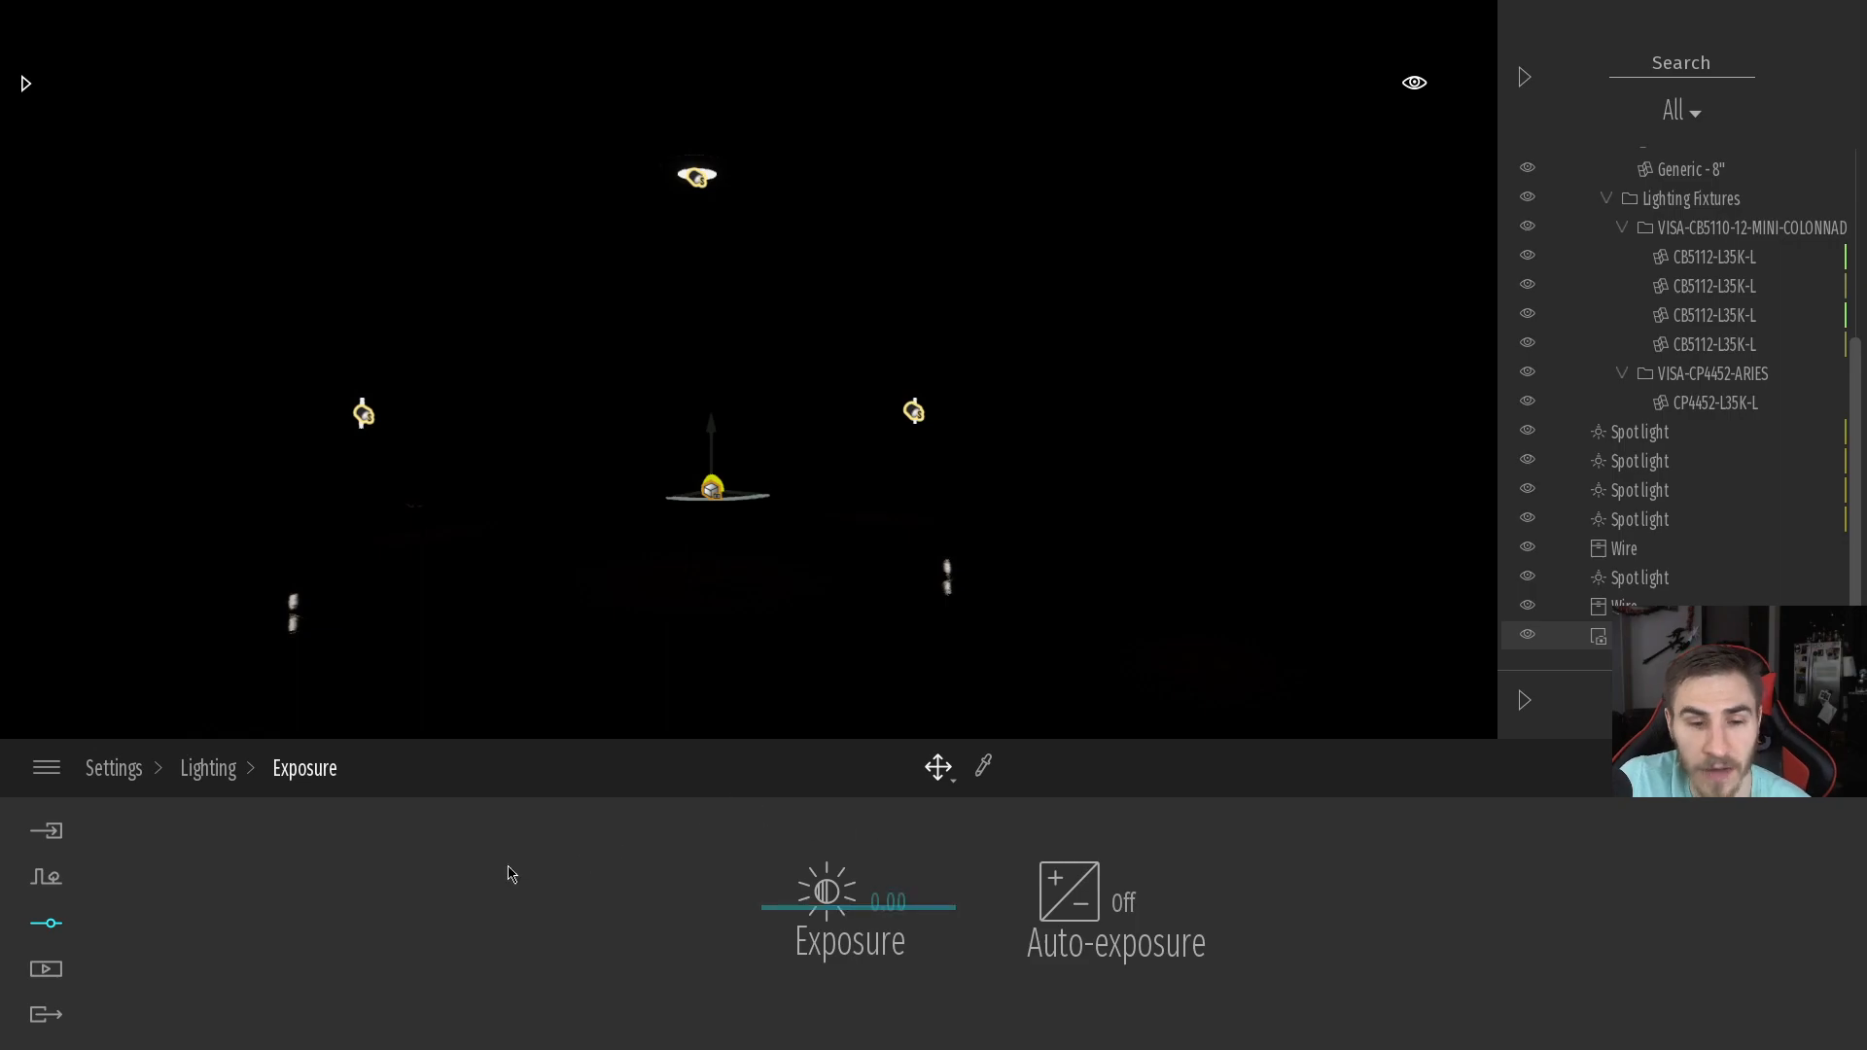
left_click(208, 778)
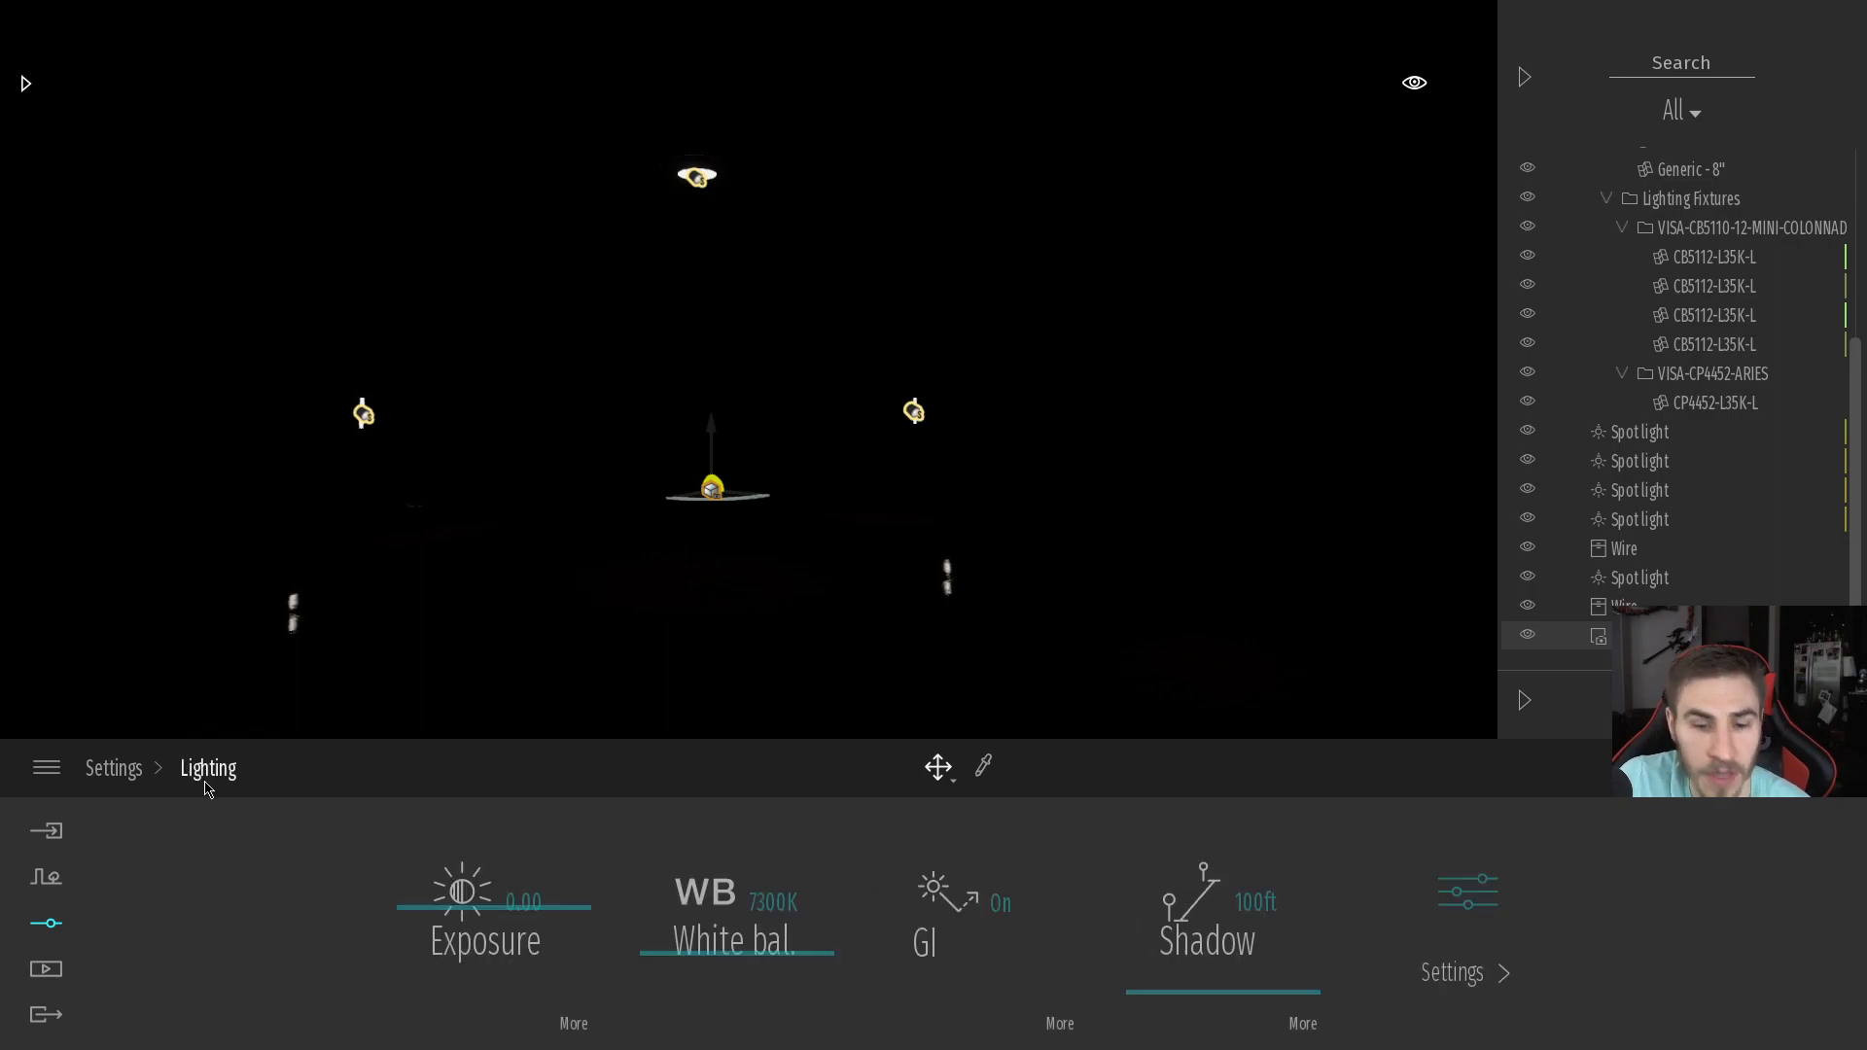
left_click(1503, 971)
mouse_move(1232, 949)
left_mouse_down()
mouse_move(1231, 934)
mouse_move(1230, 969)
left_mouse_up()
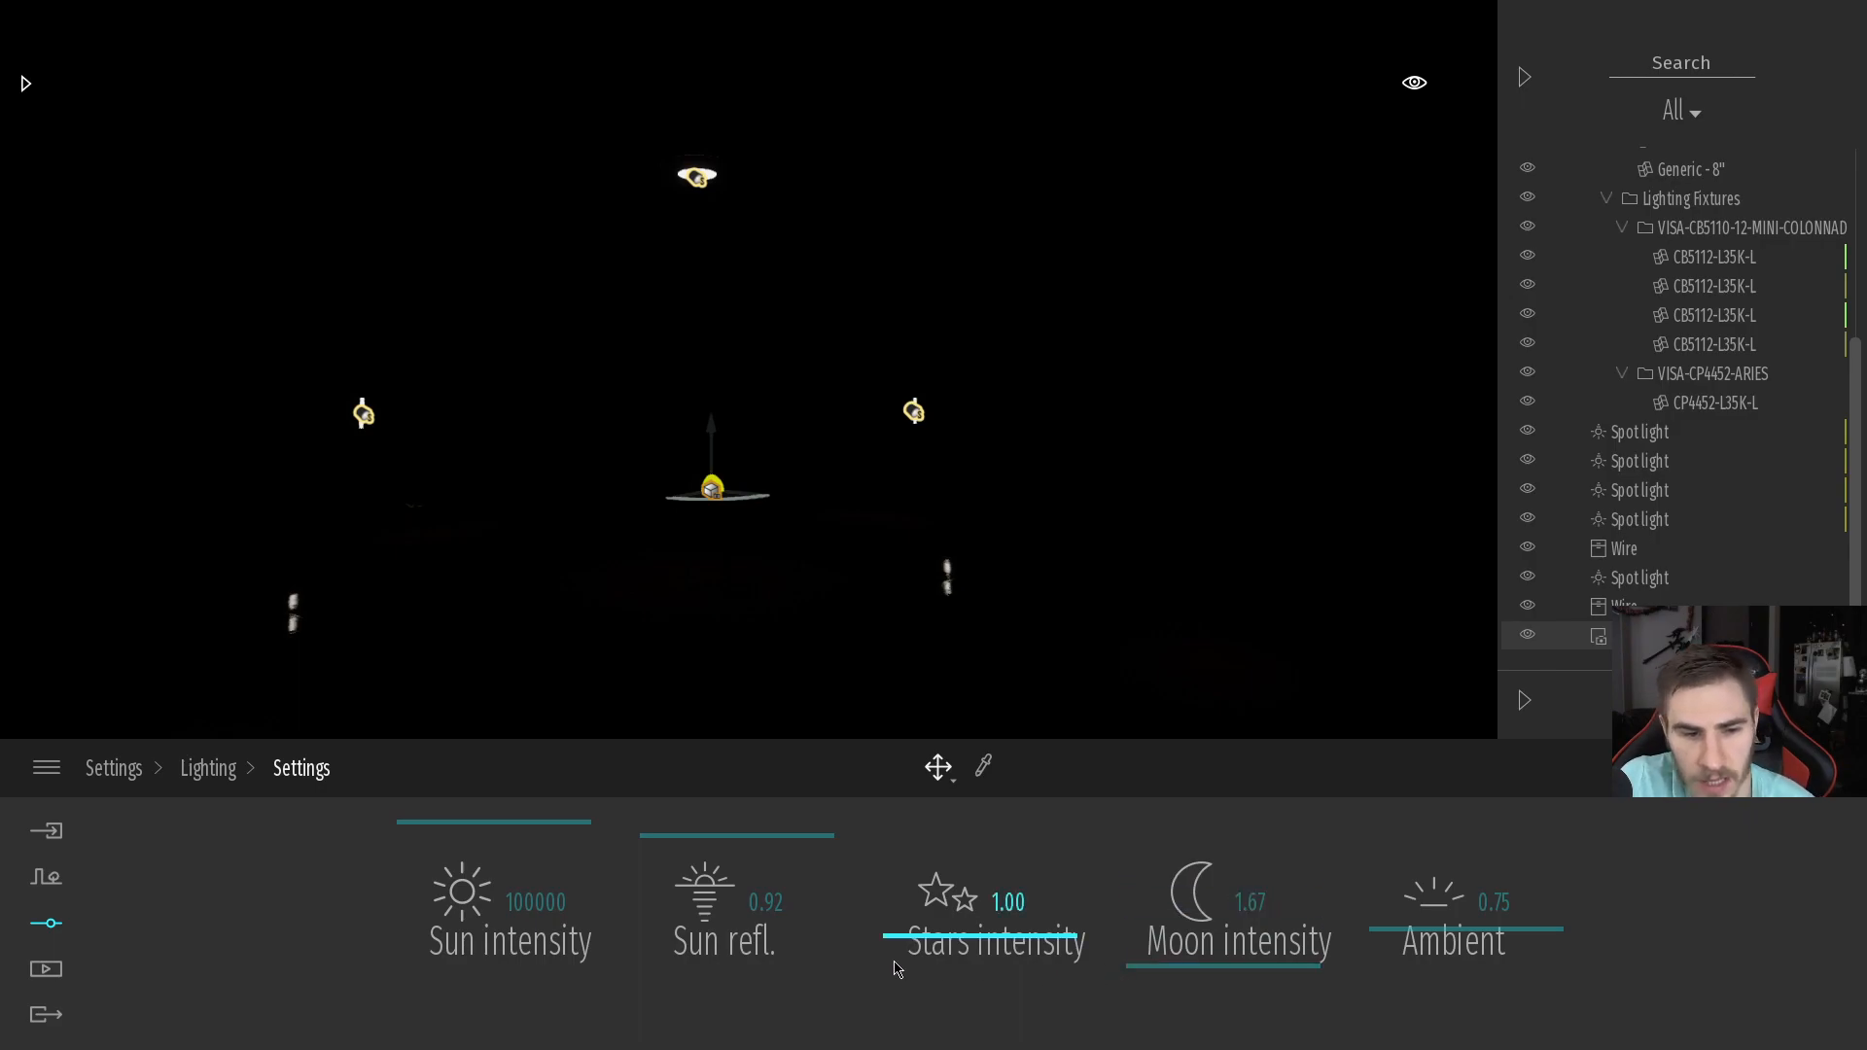
Set the exposure to 10 with auto-exposure off, and update the box reflection probe
left_click(208, 768)
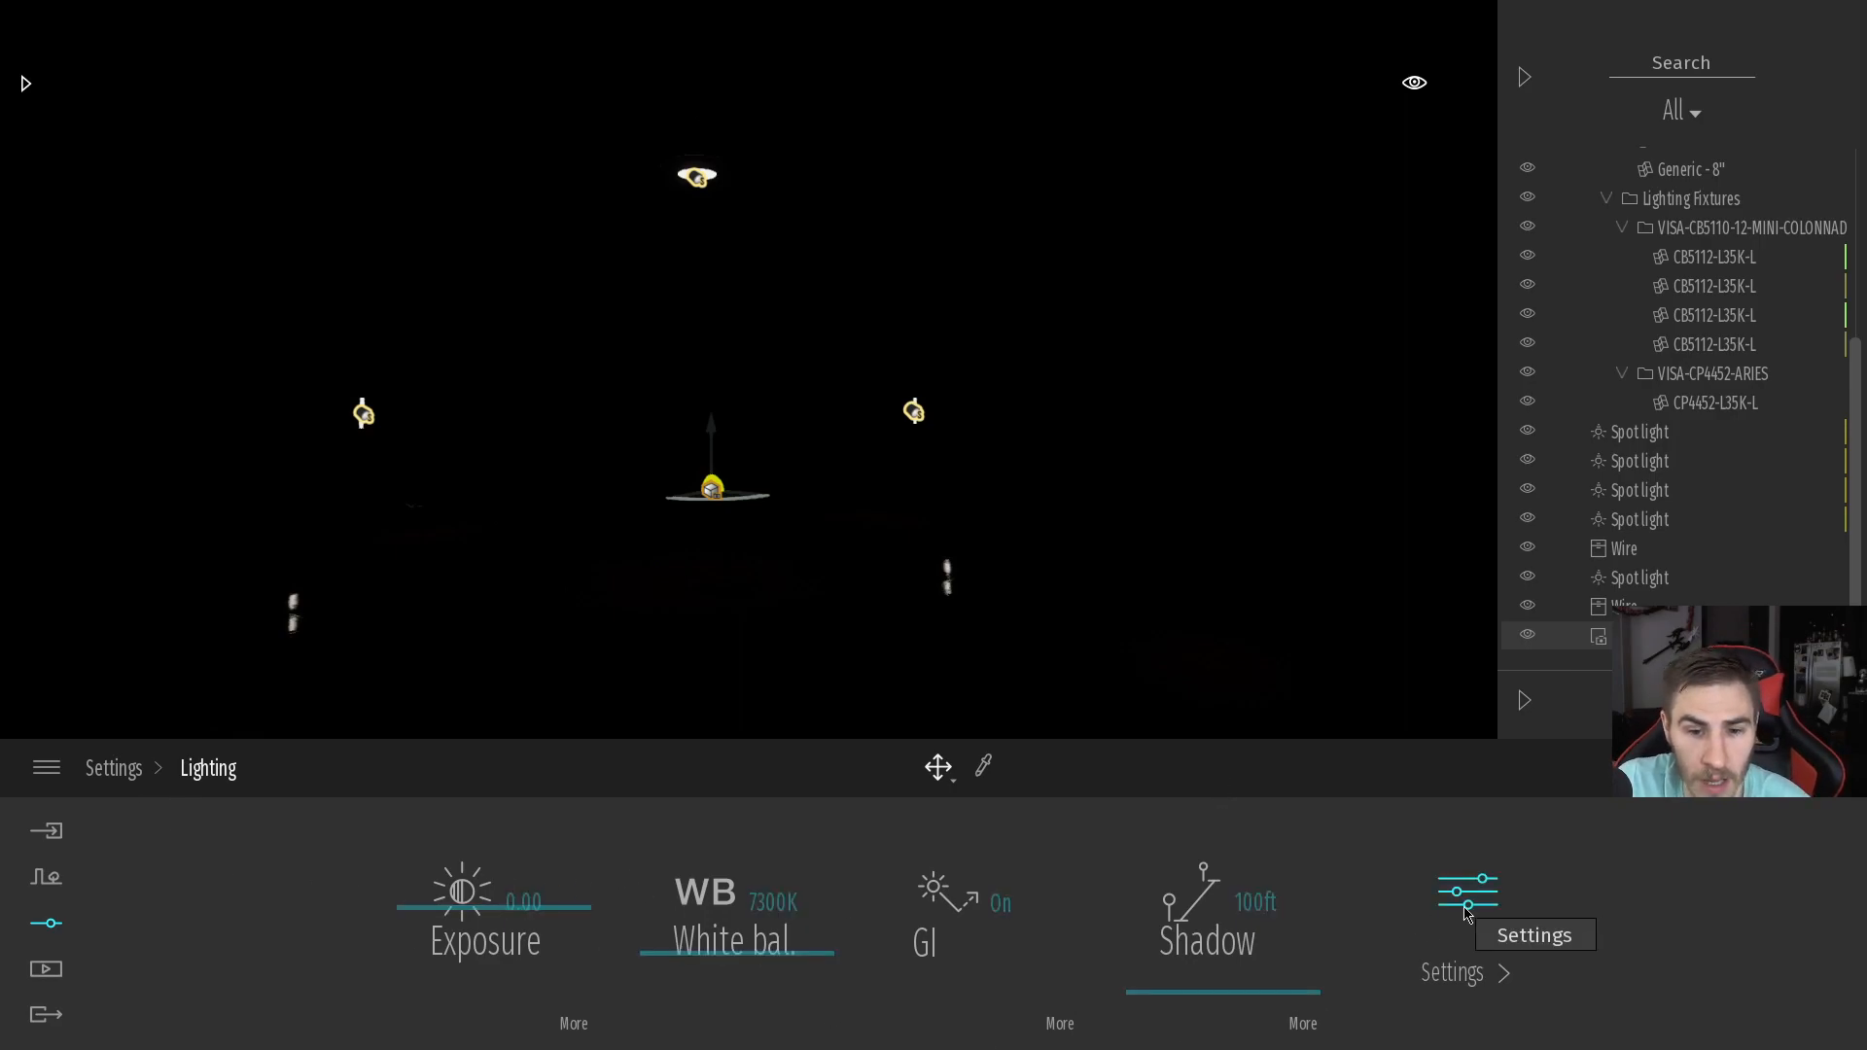
left_click(574, 1024)
left_click(891, 907)
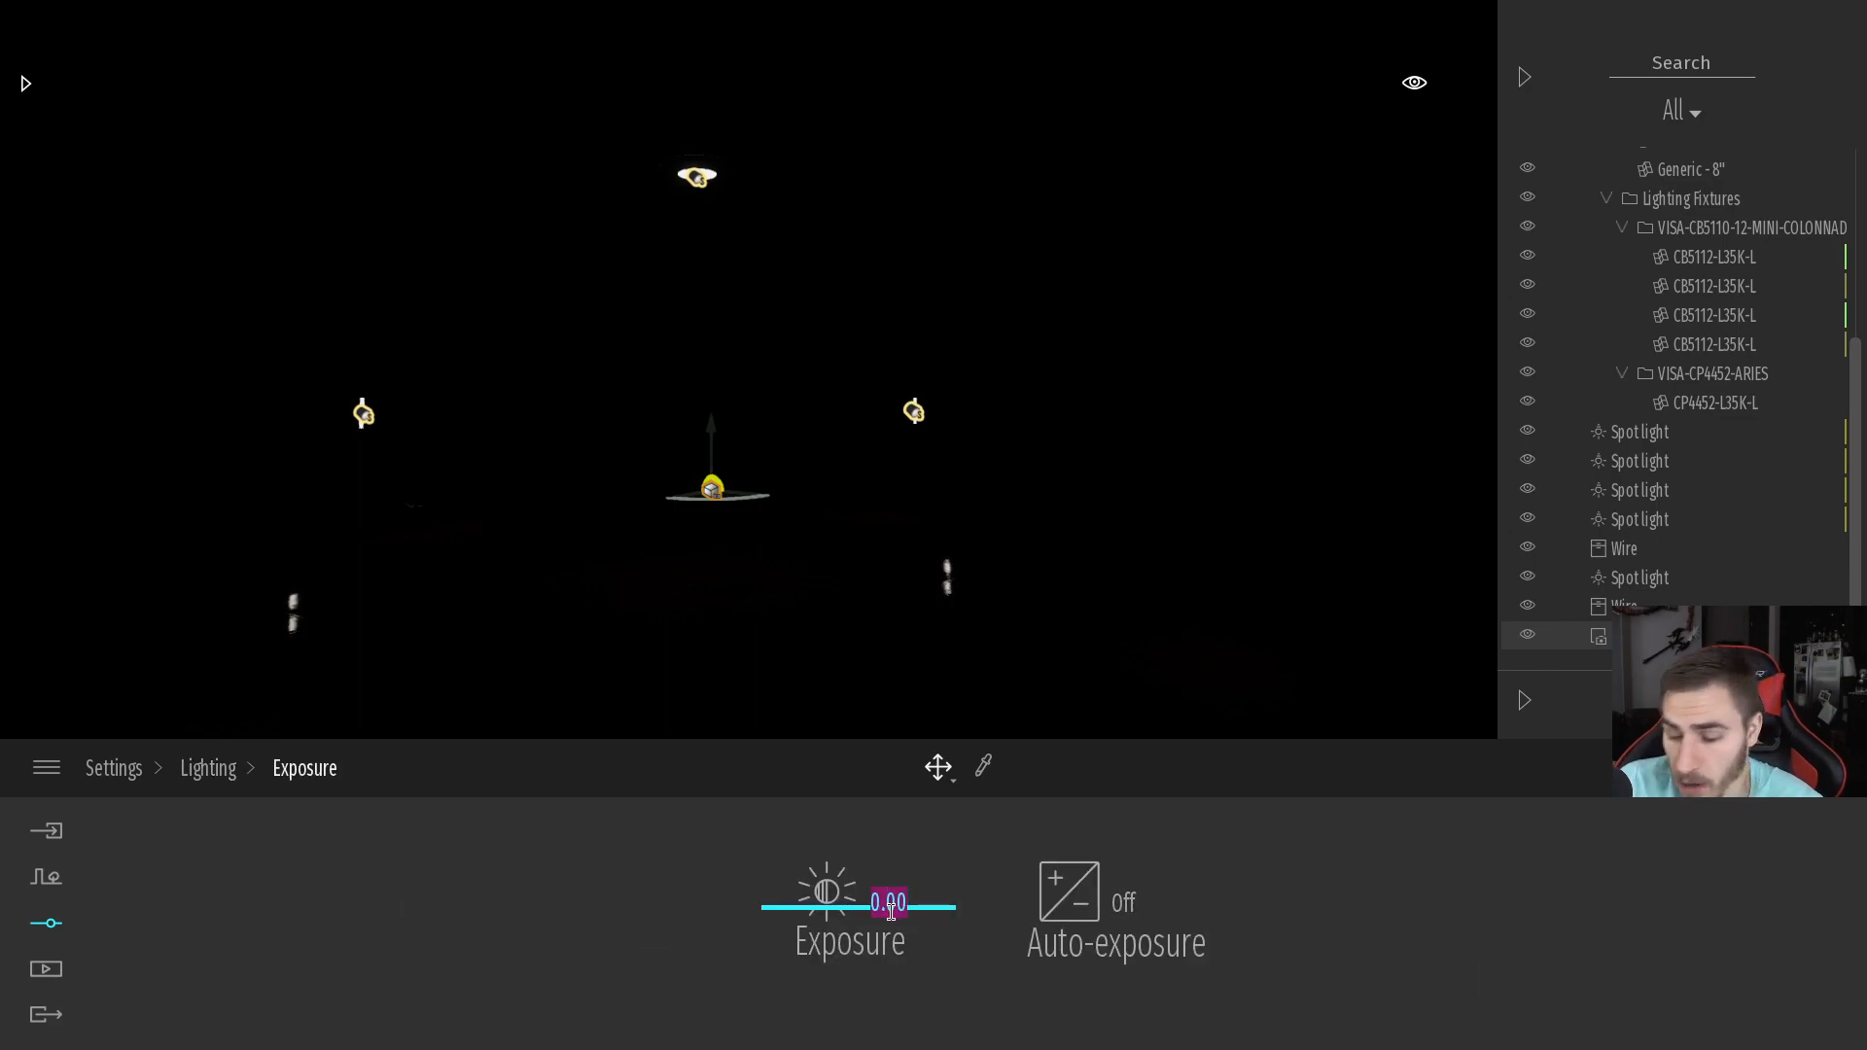
type("10")
key("Return")
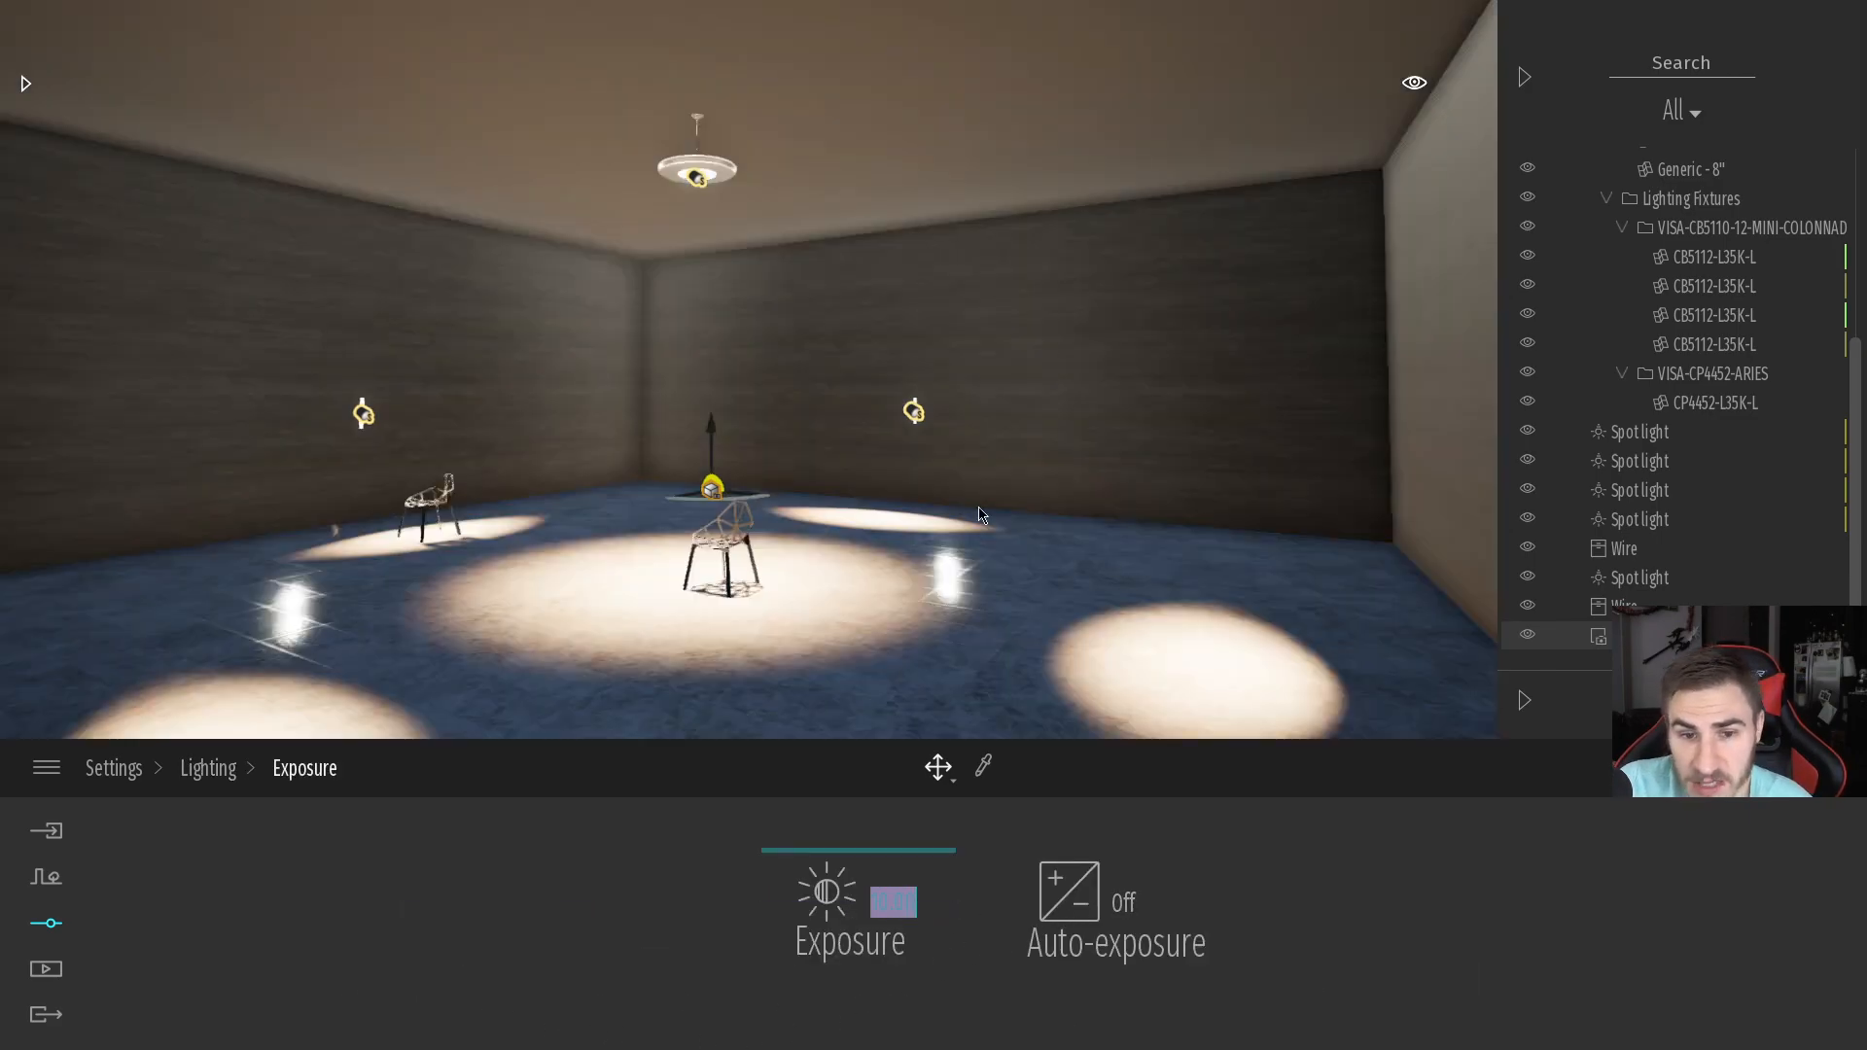
left_click(1571, 635)
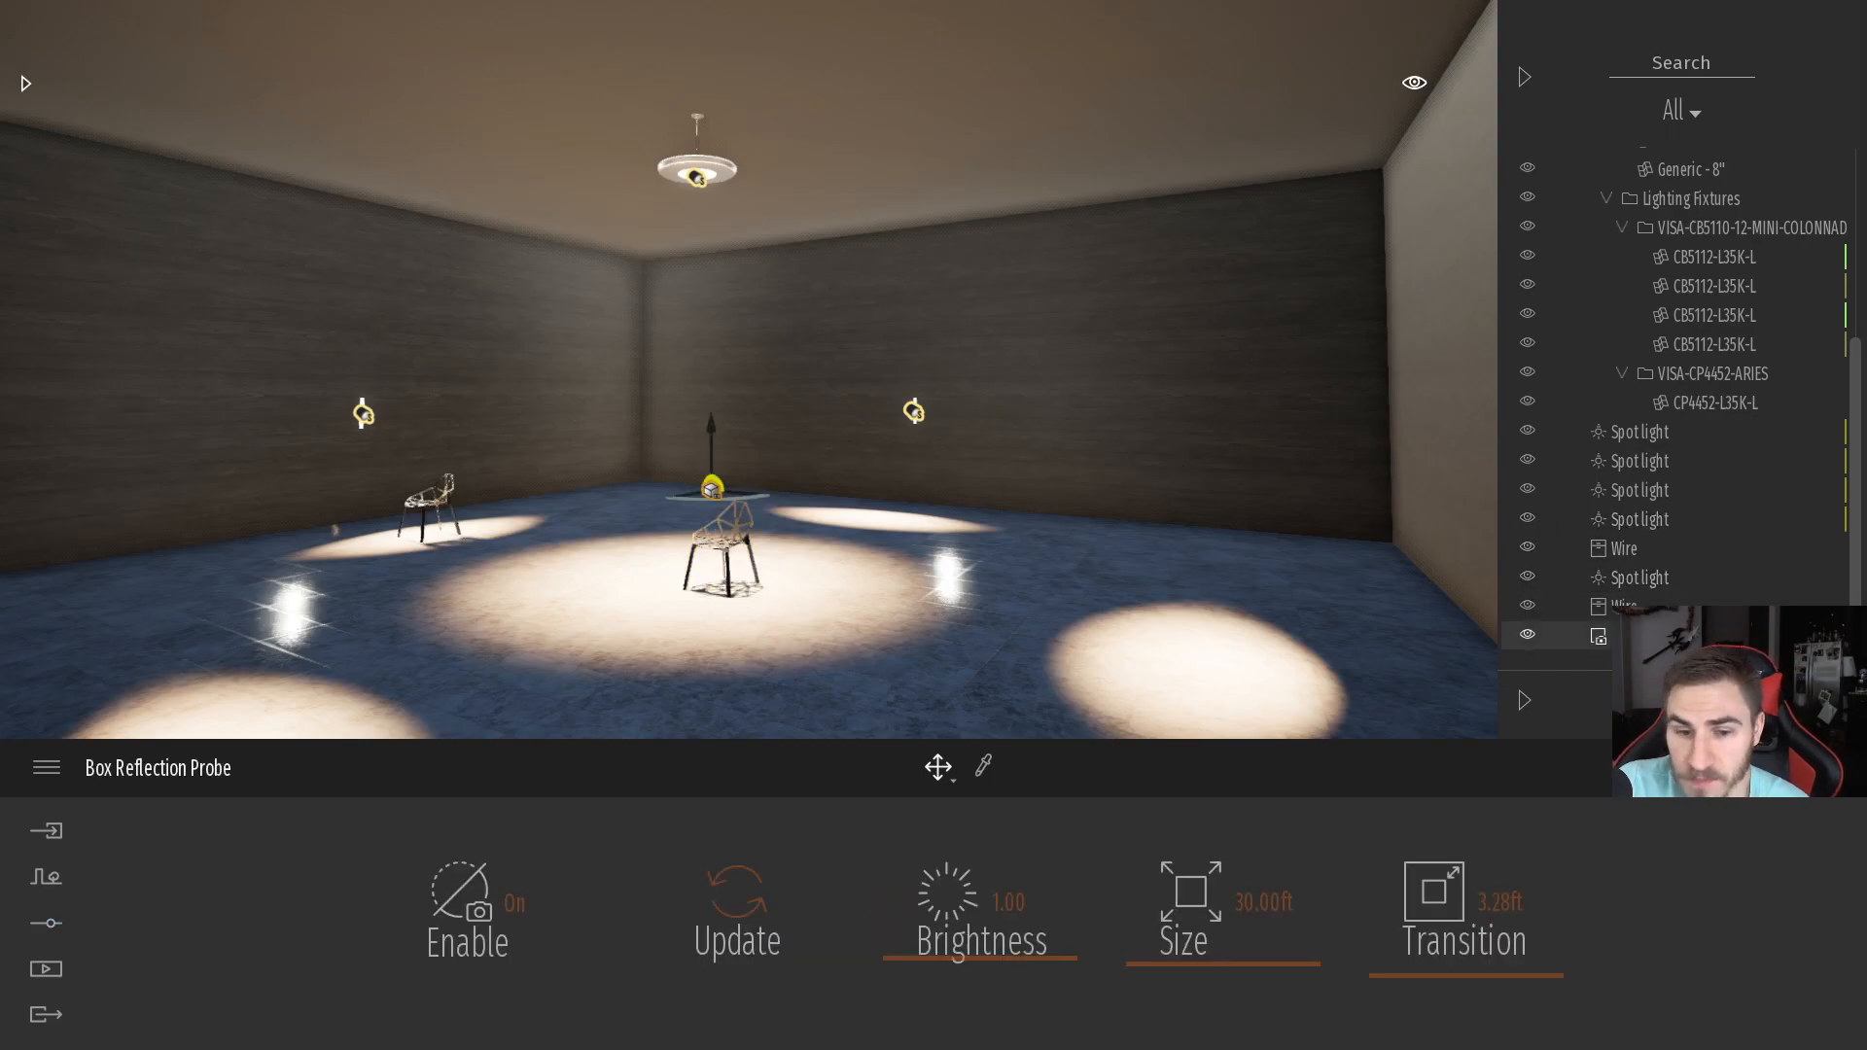
left_click(735, 939)
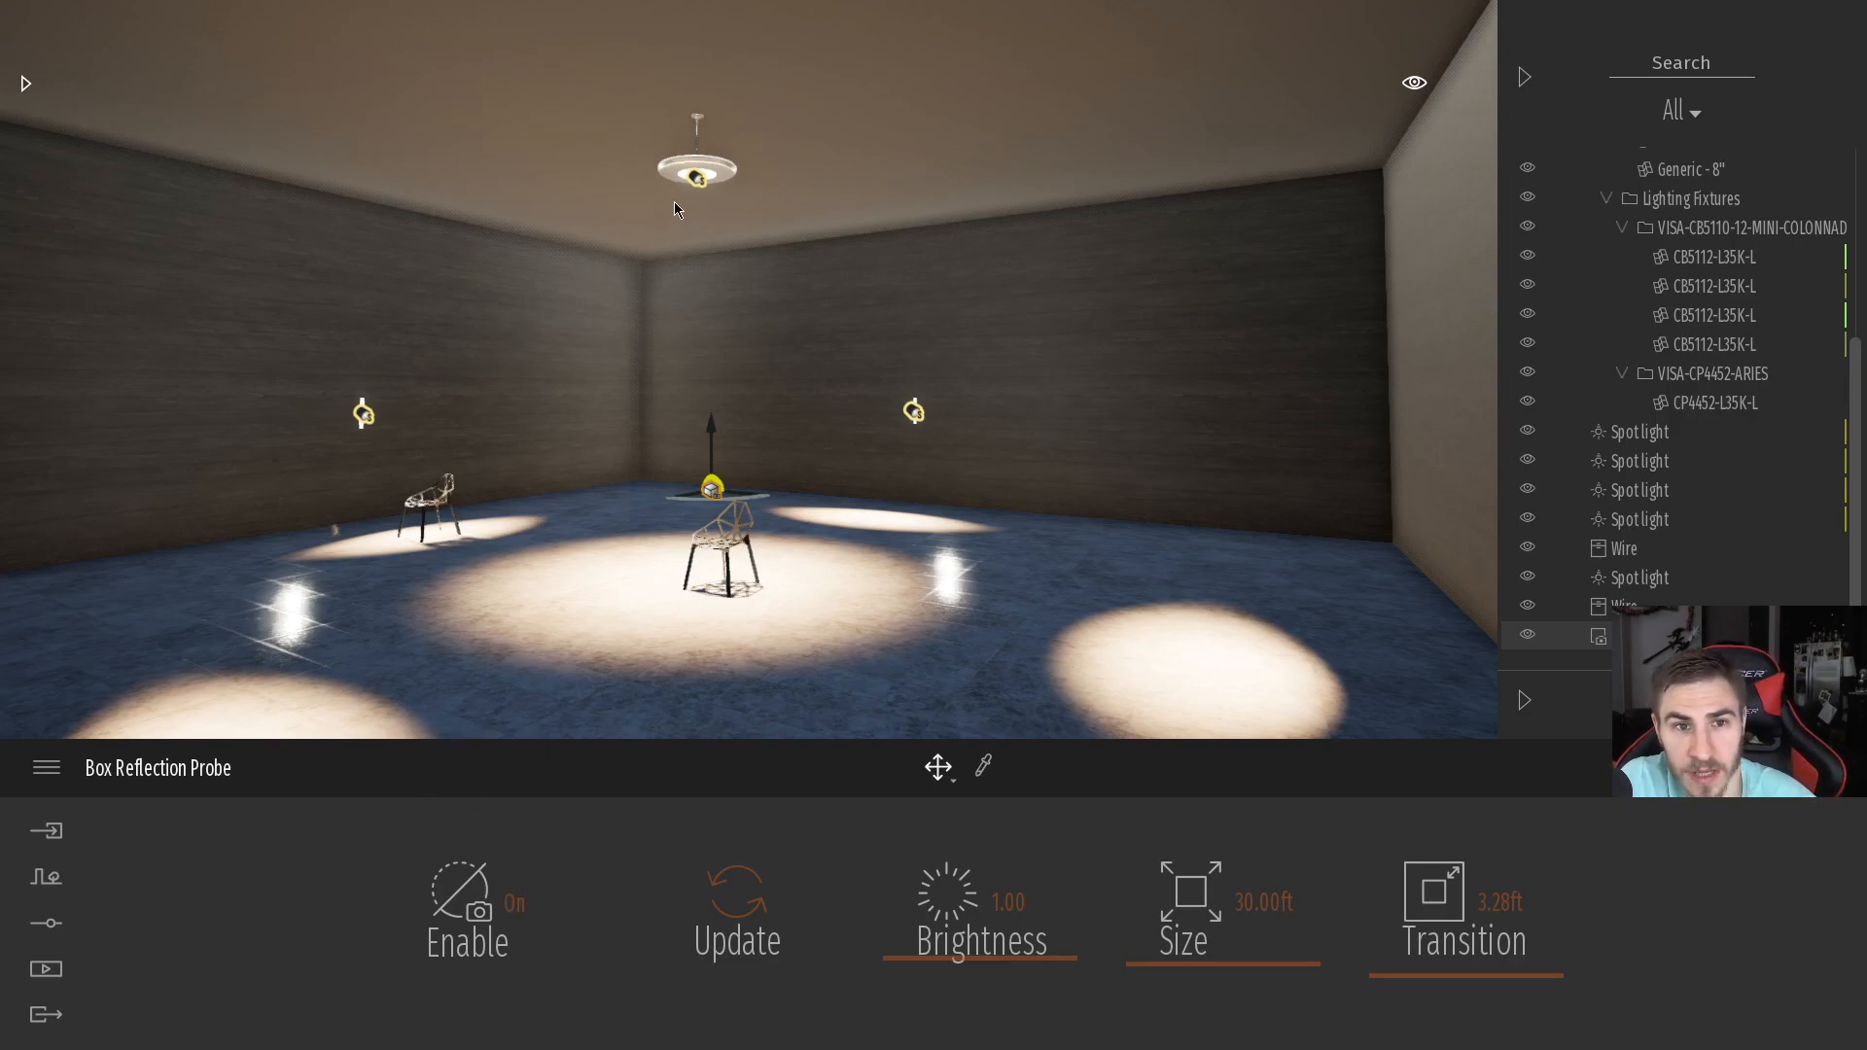
Inspect the pendant's spot light properties and its IES profile
left_click(695, 178)
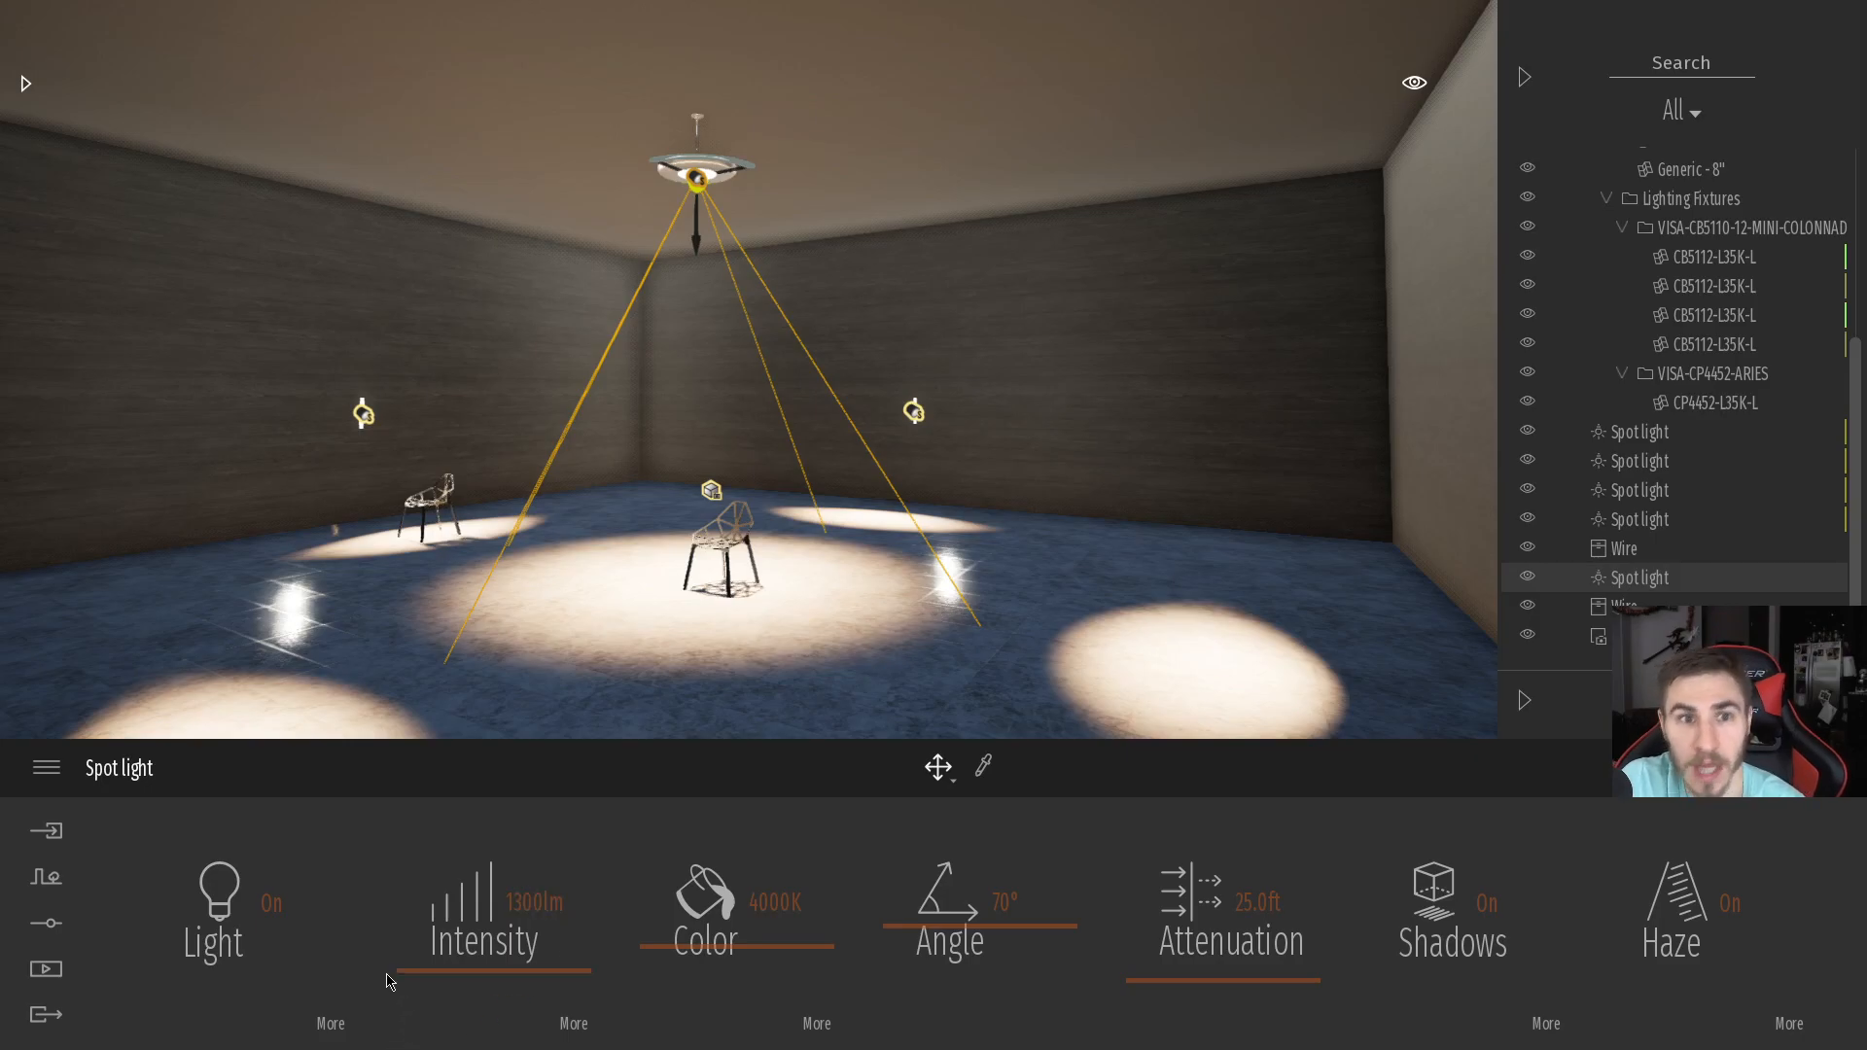
left_click(330, 1024)
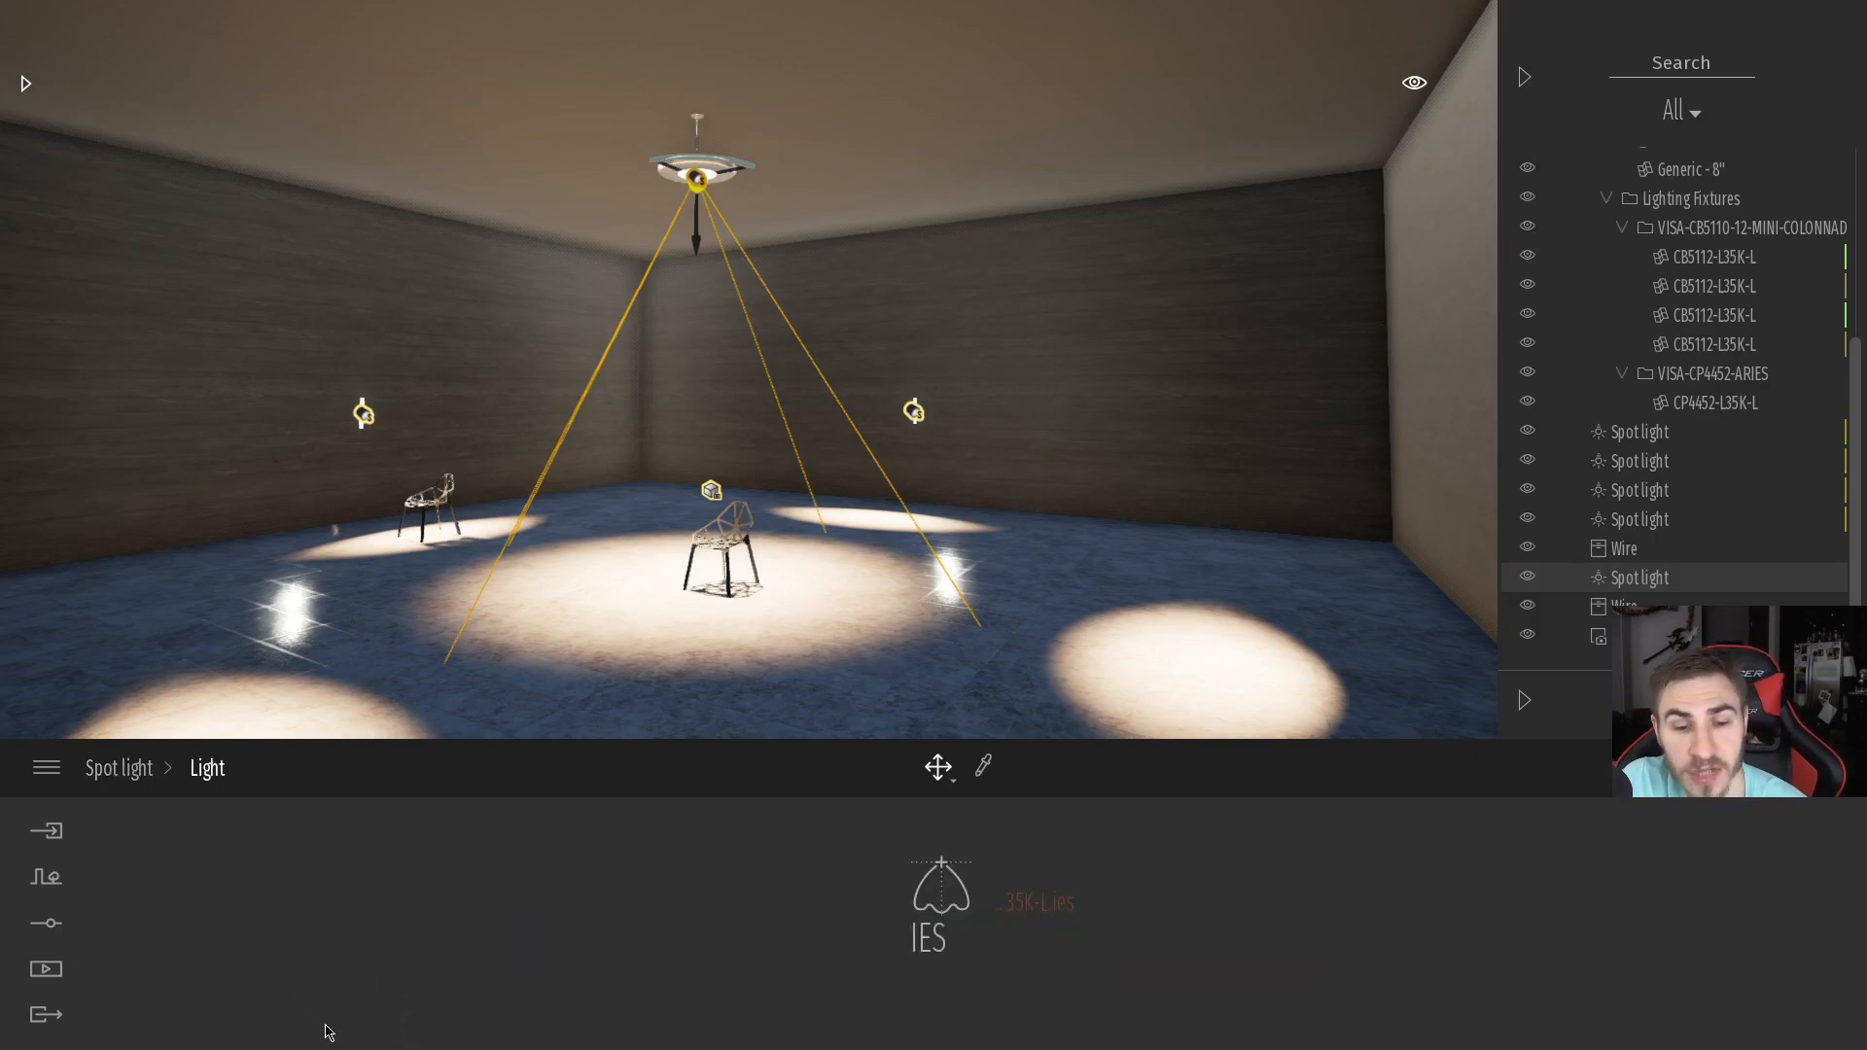
left_click(165, 769)
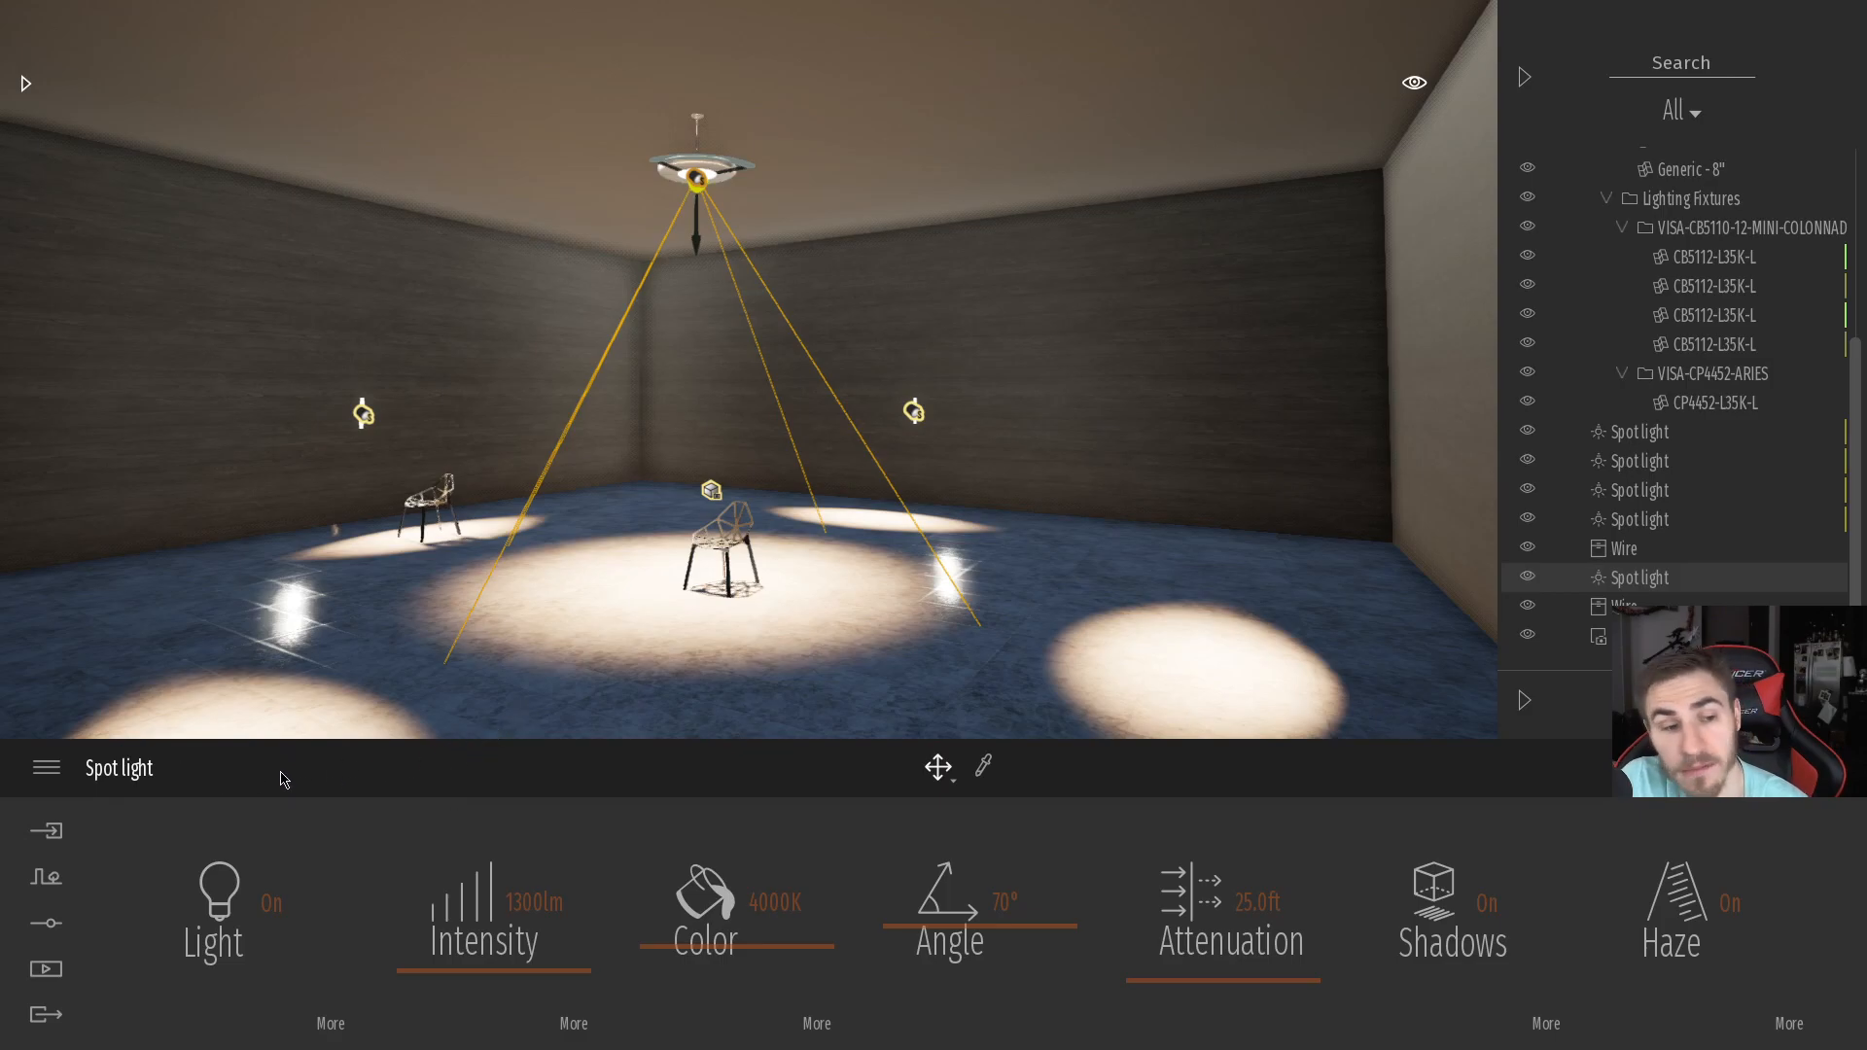
Set the scene's exposure back to 0.00 in the lighting's exposure settings
left_click(47, 923)
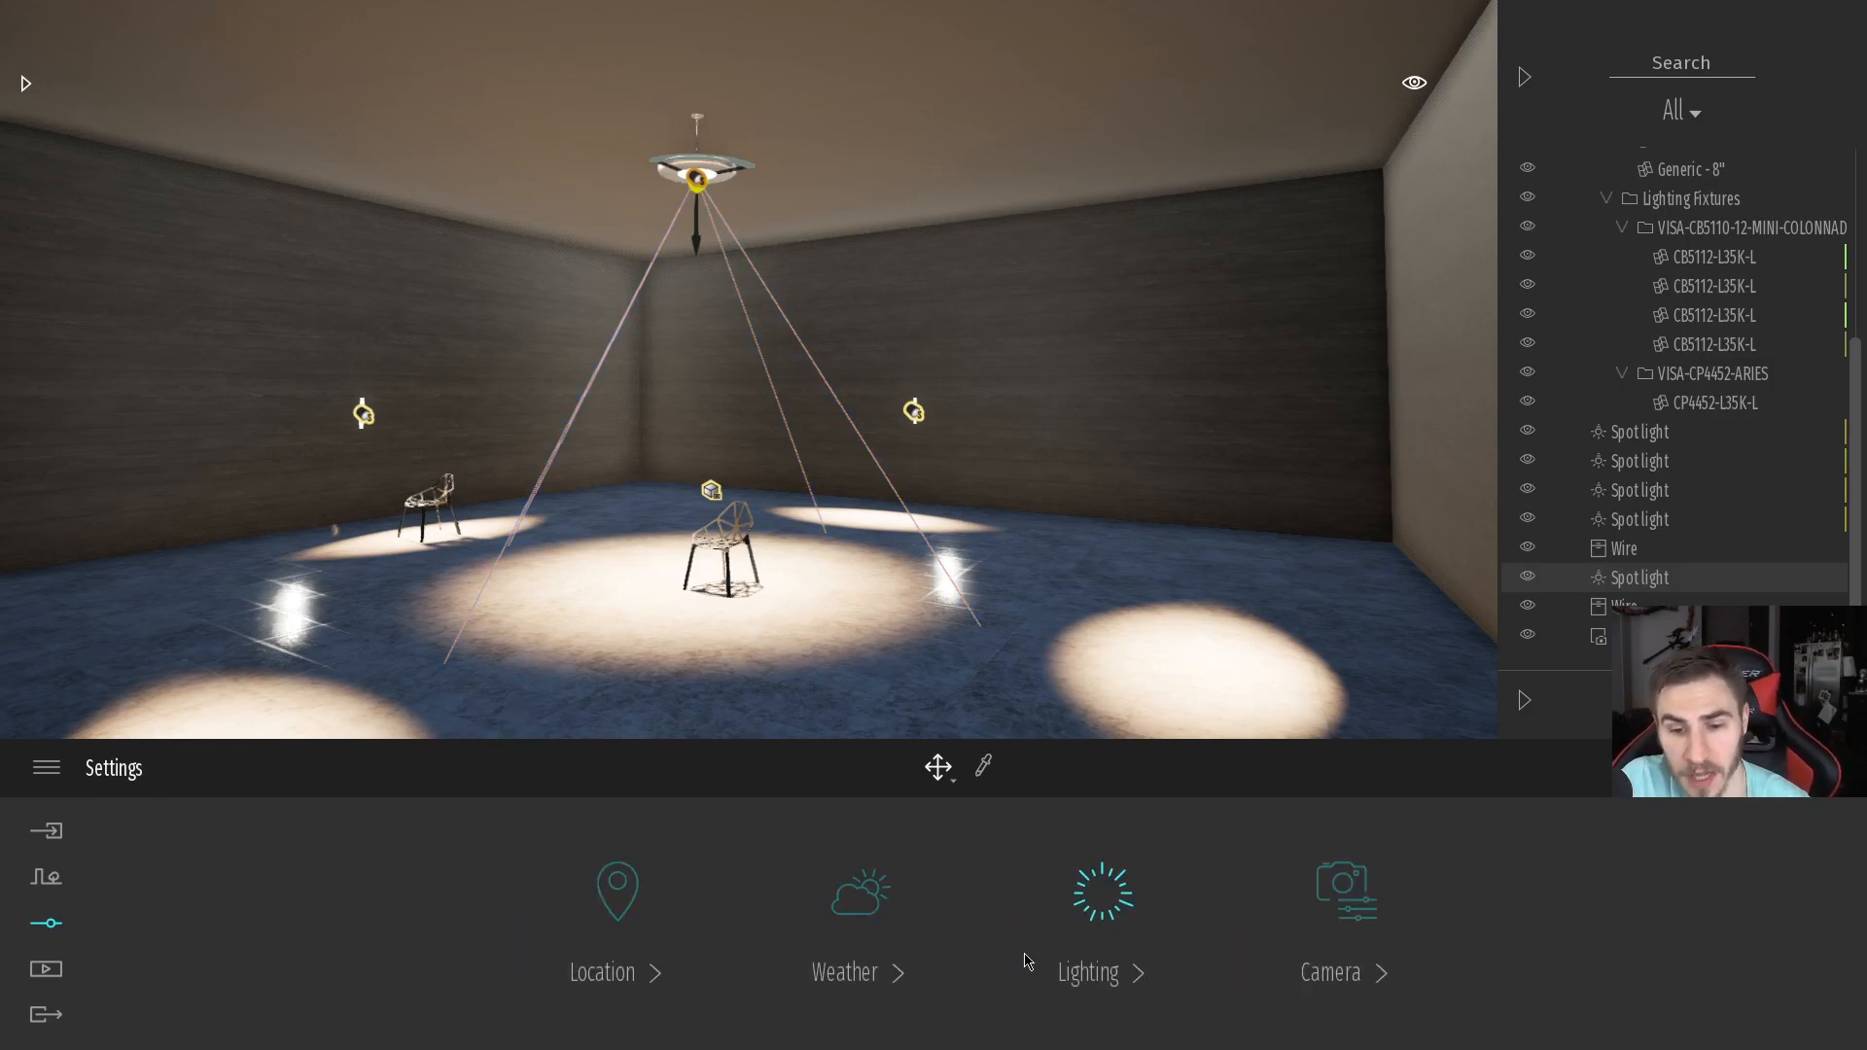
left_click(1062, 961)
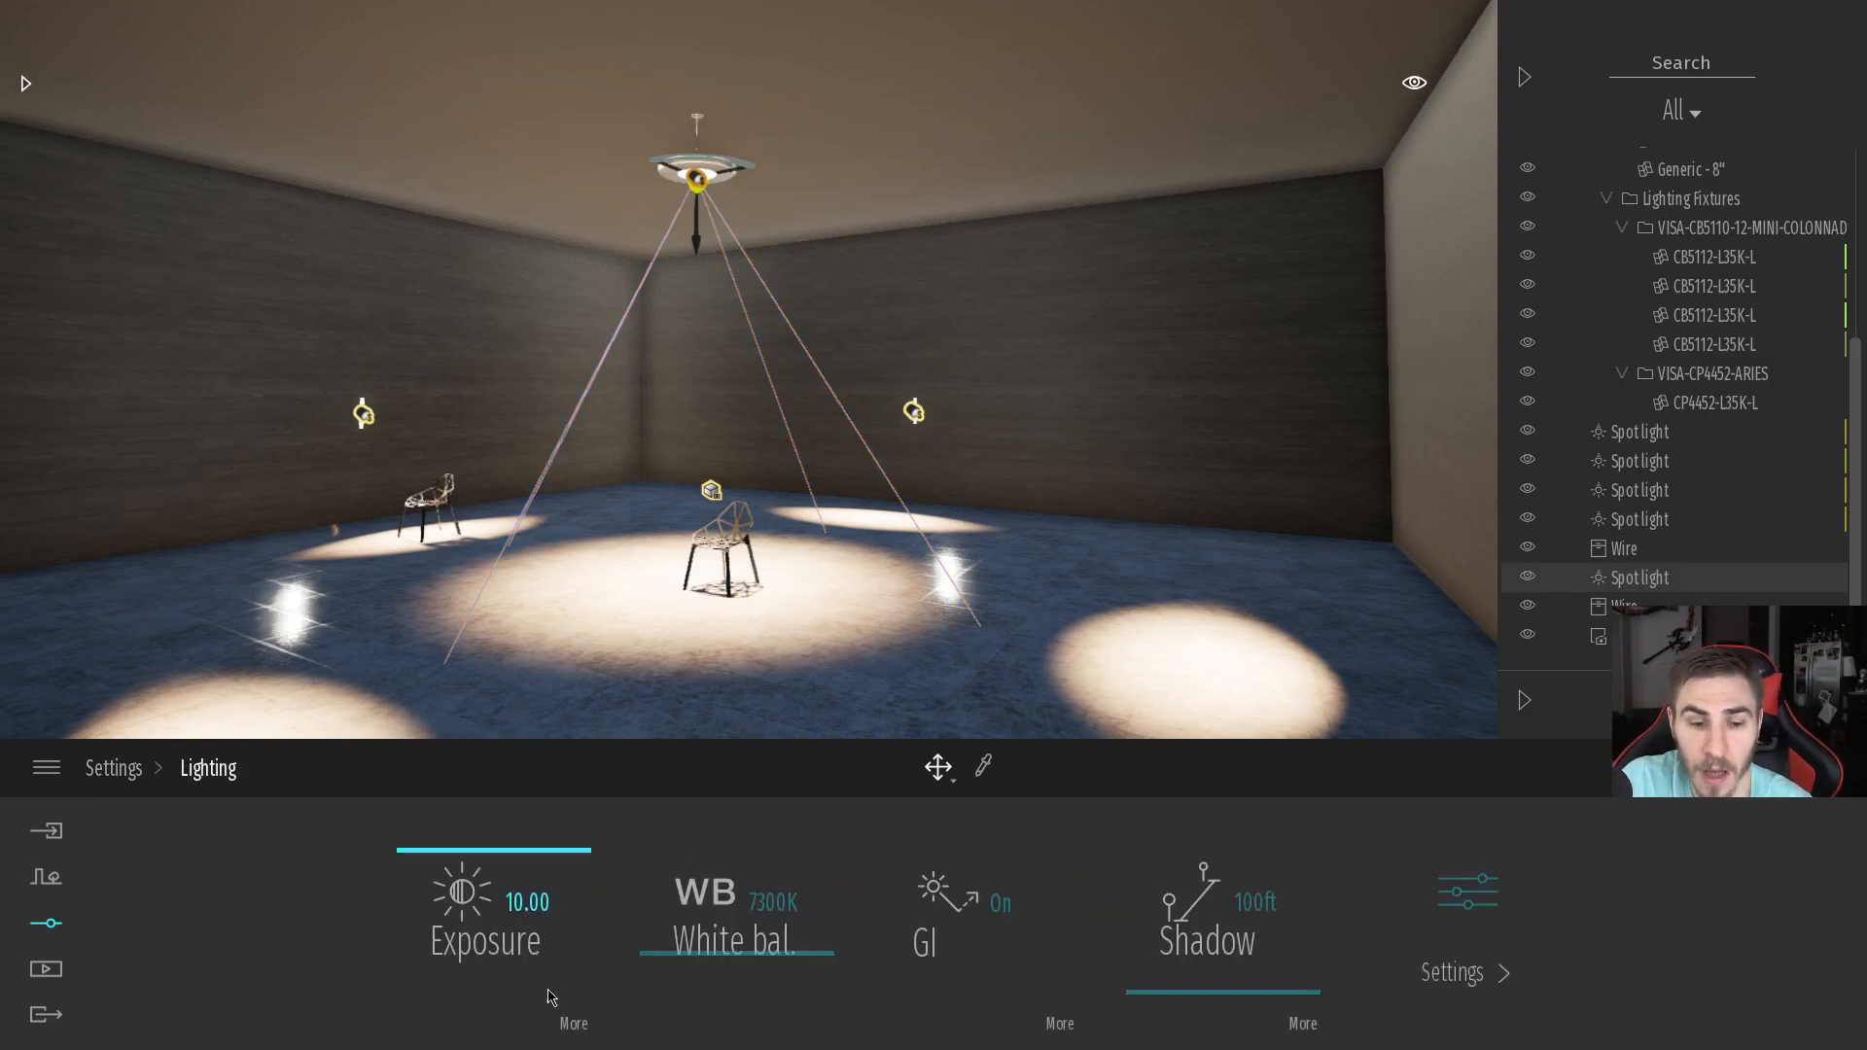
left_click(574, 1021)
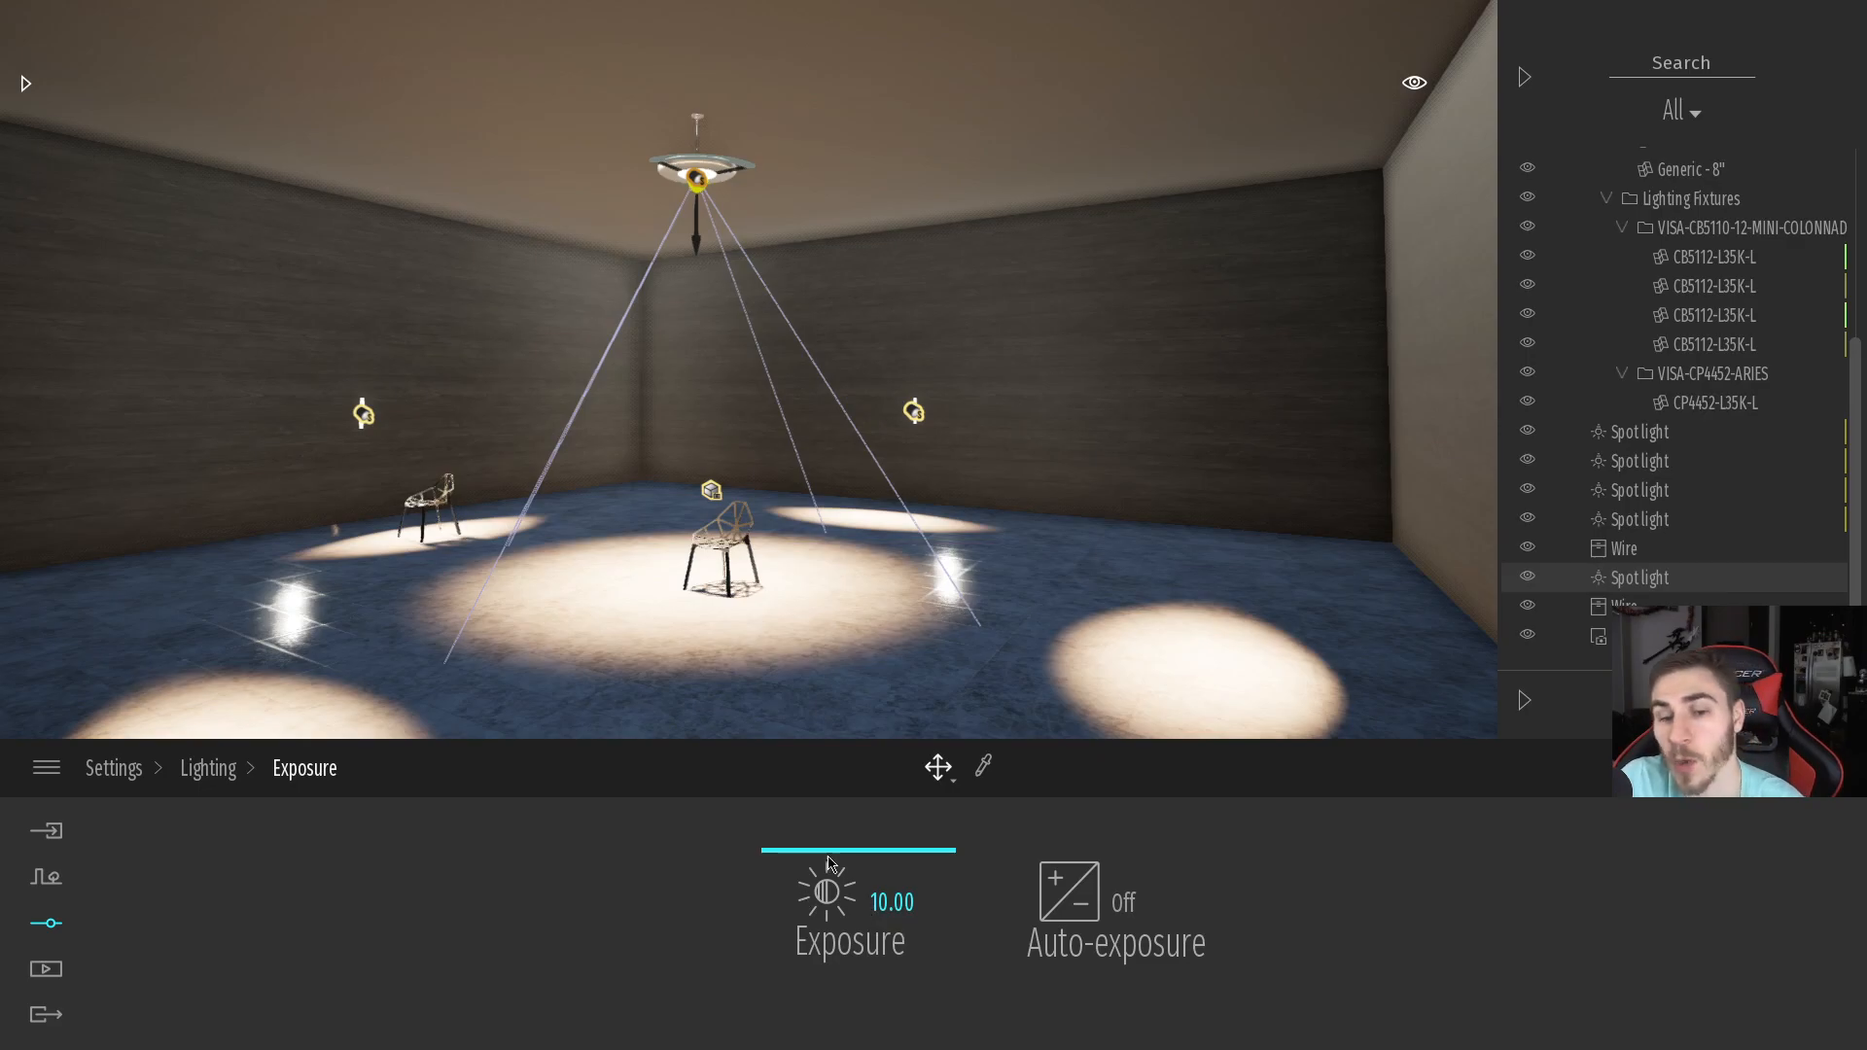
left_click(883, 896)
type("5")
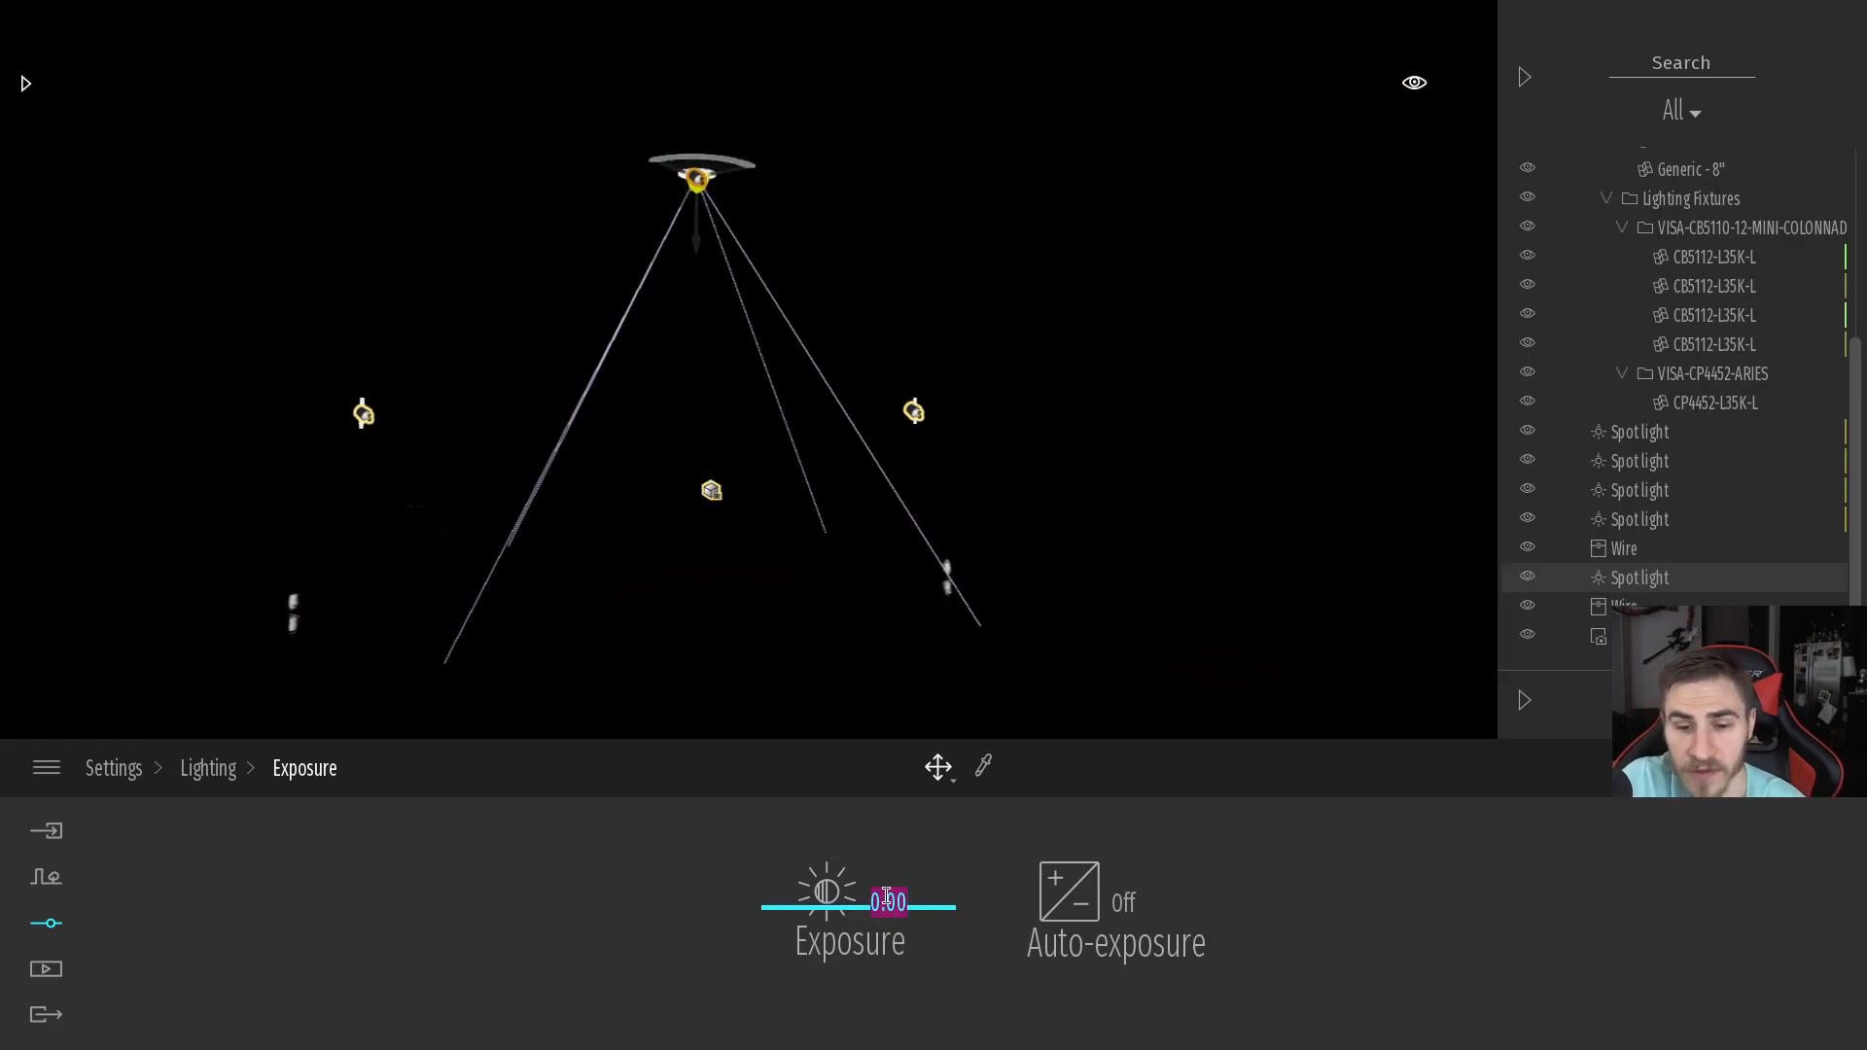
Place an omnidirectional light in the room and move it up to the middle of the space
left_click(1133, 948)
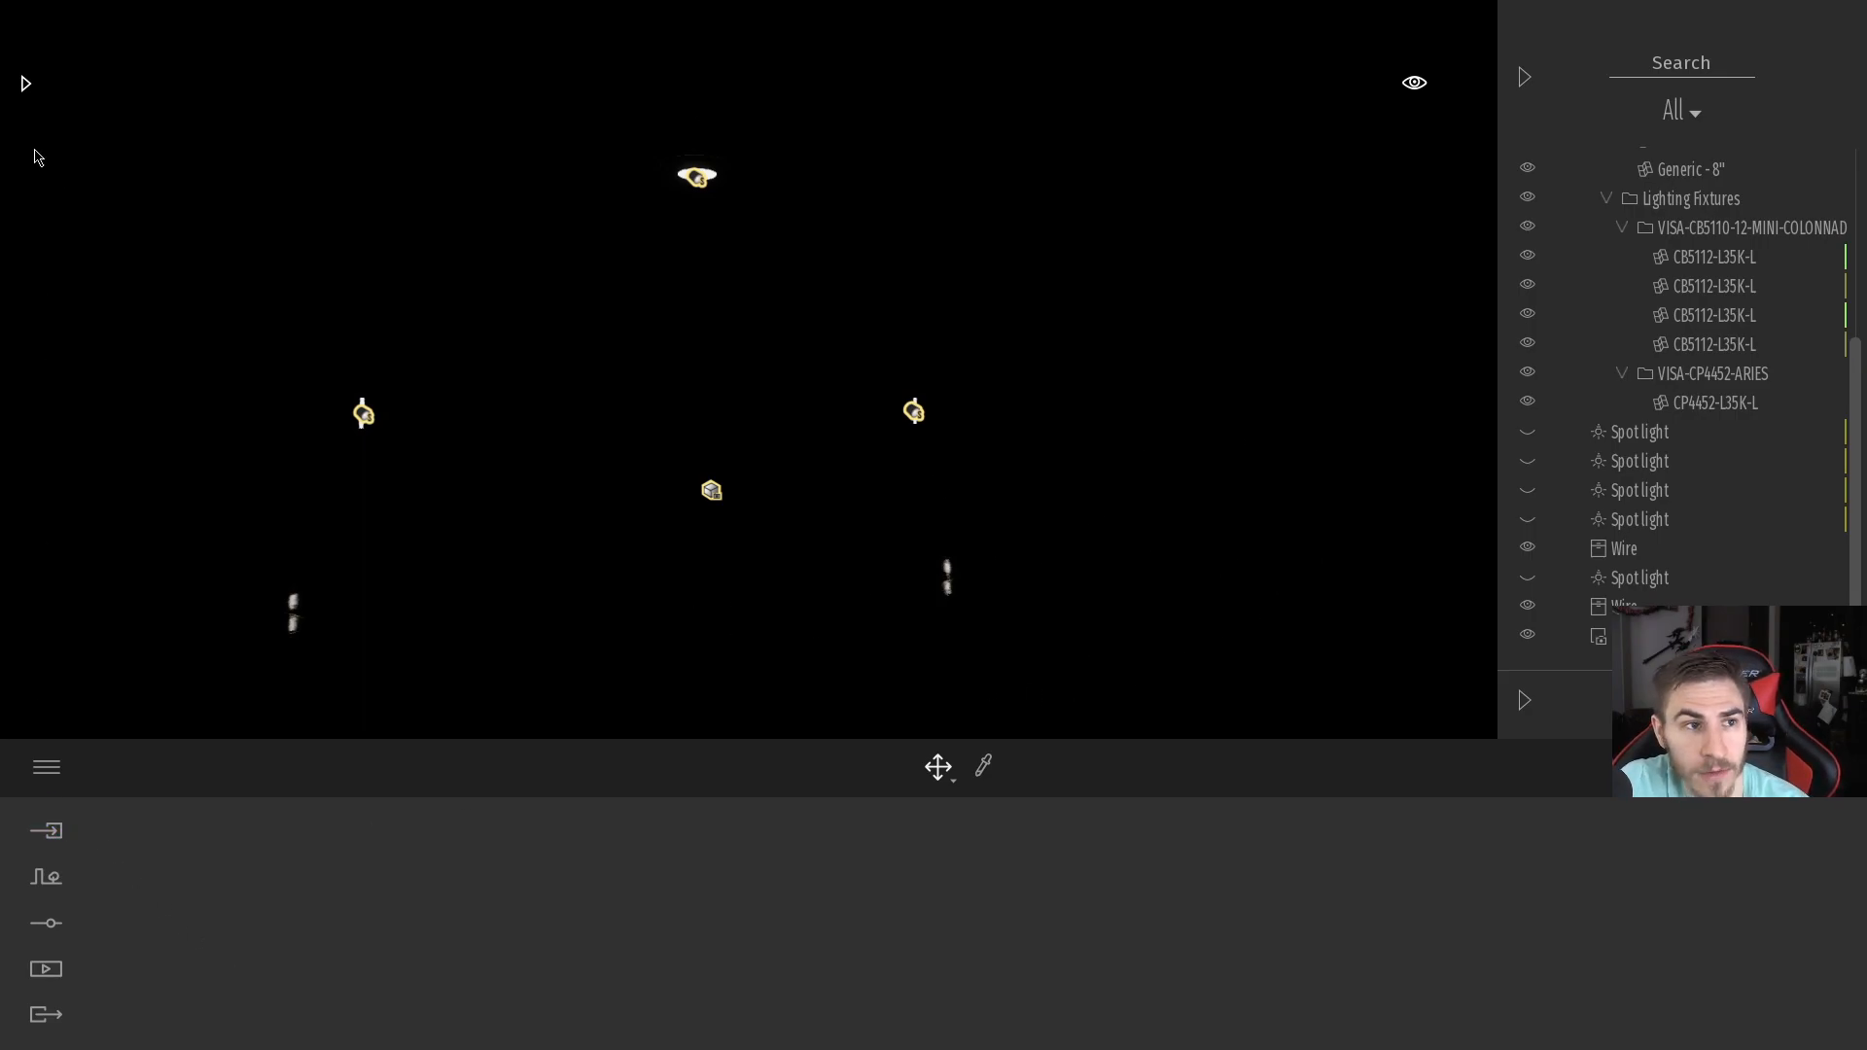
left_click(25, 84)
left_click_drag(120, 187, 843, 629)
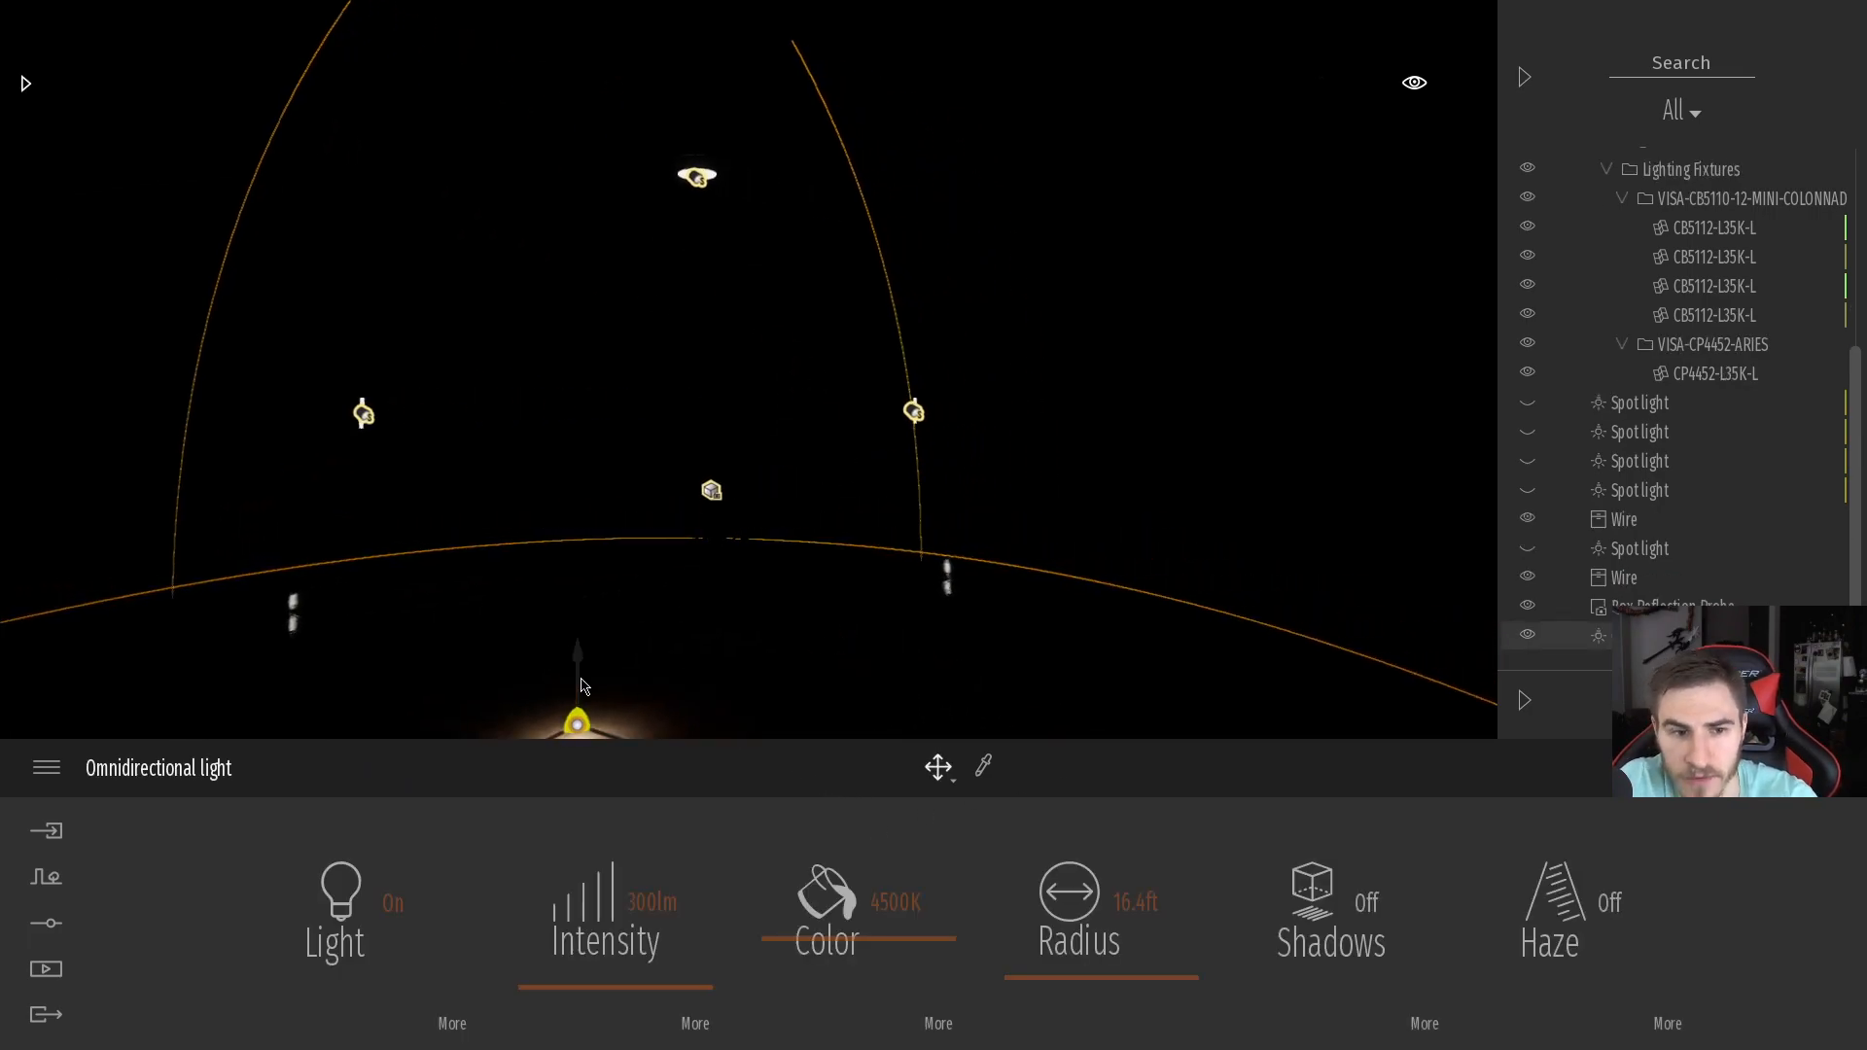
left_click_drag(578, 730, 724, 399)
Set the omnidirectional light's radius to 25 ft and its intensity to 1000 lm
left_click(1146, 903)
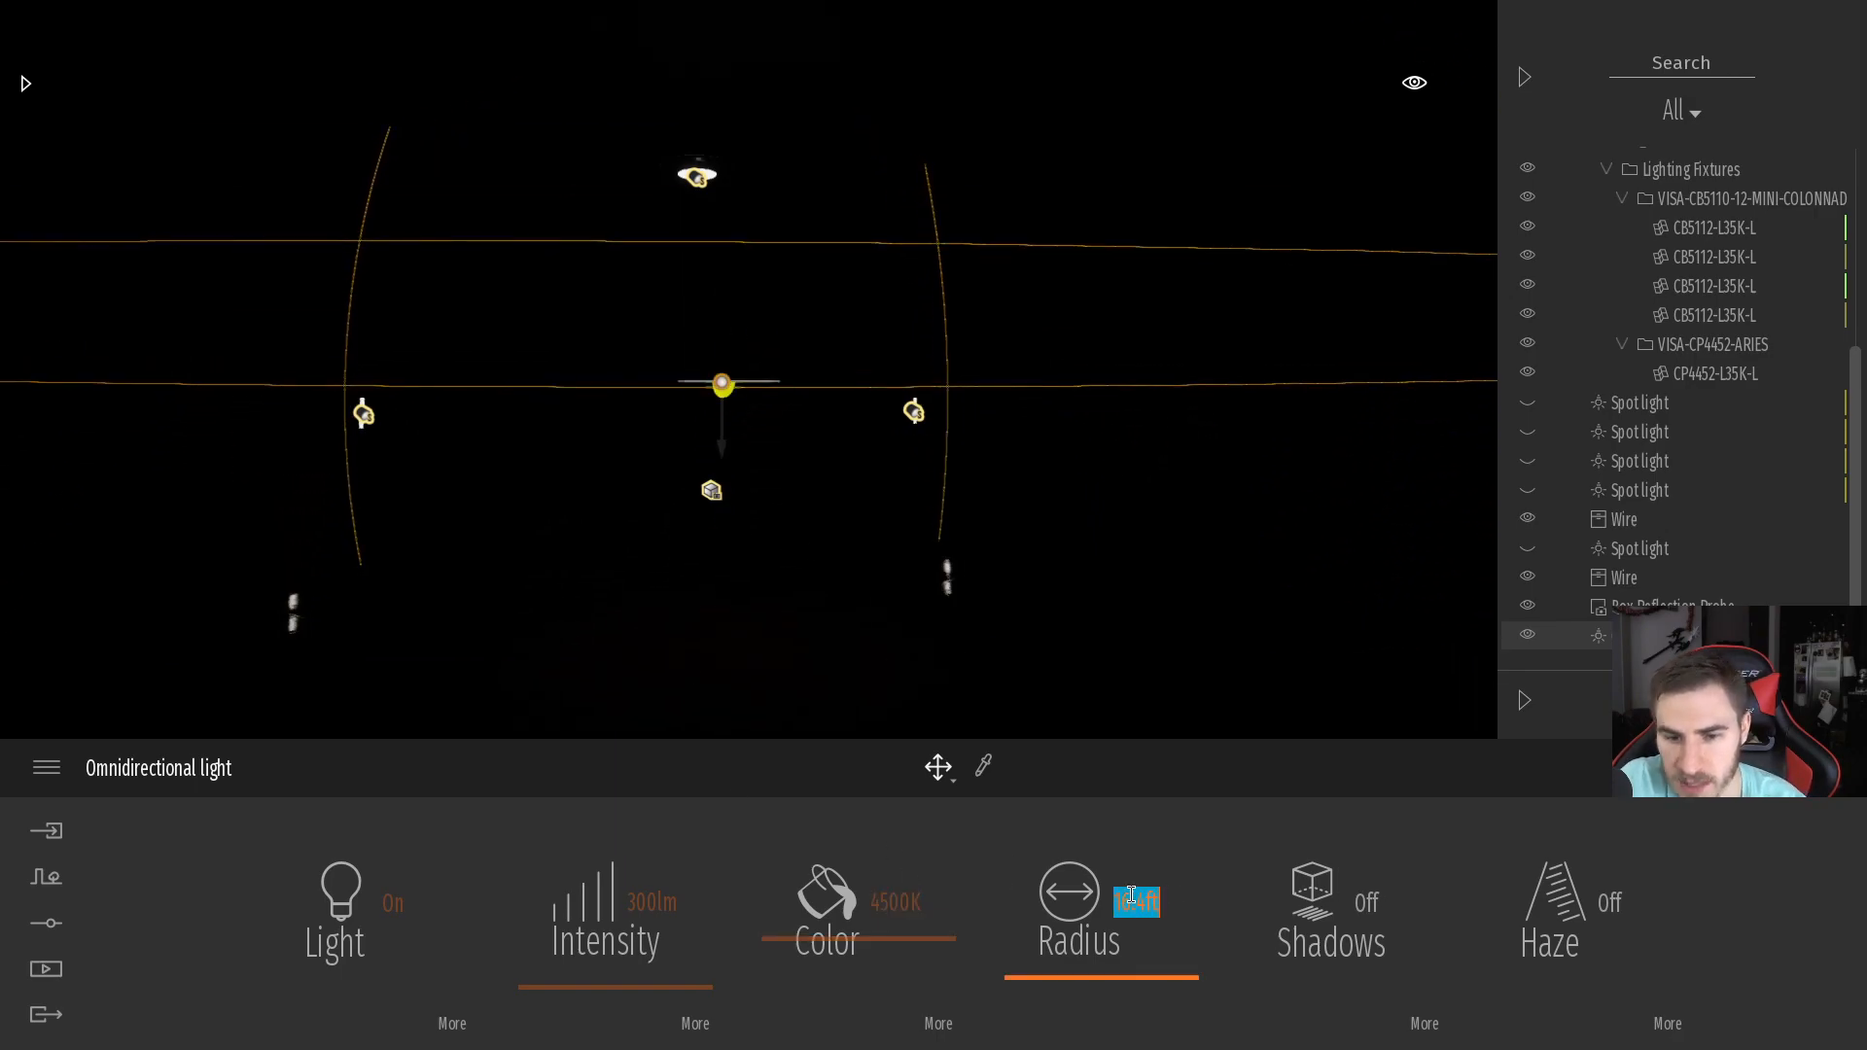
type("20")
key("Return")
type("25")
key("Return")
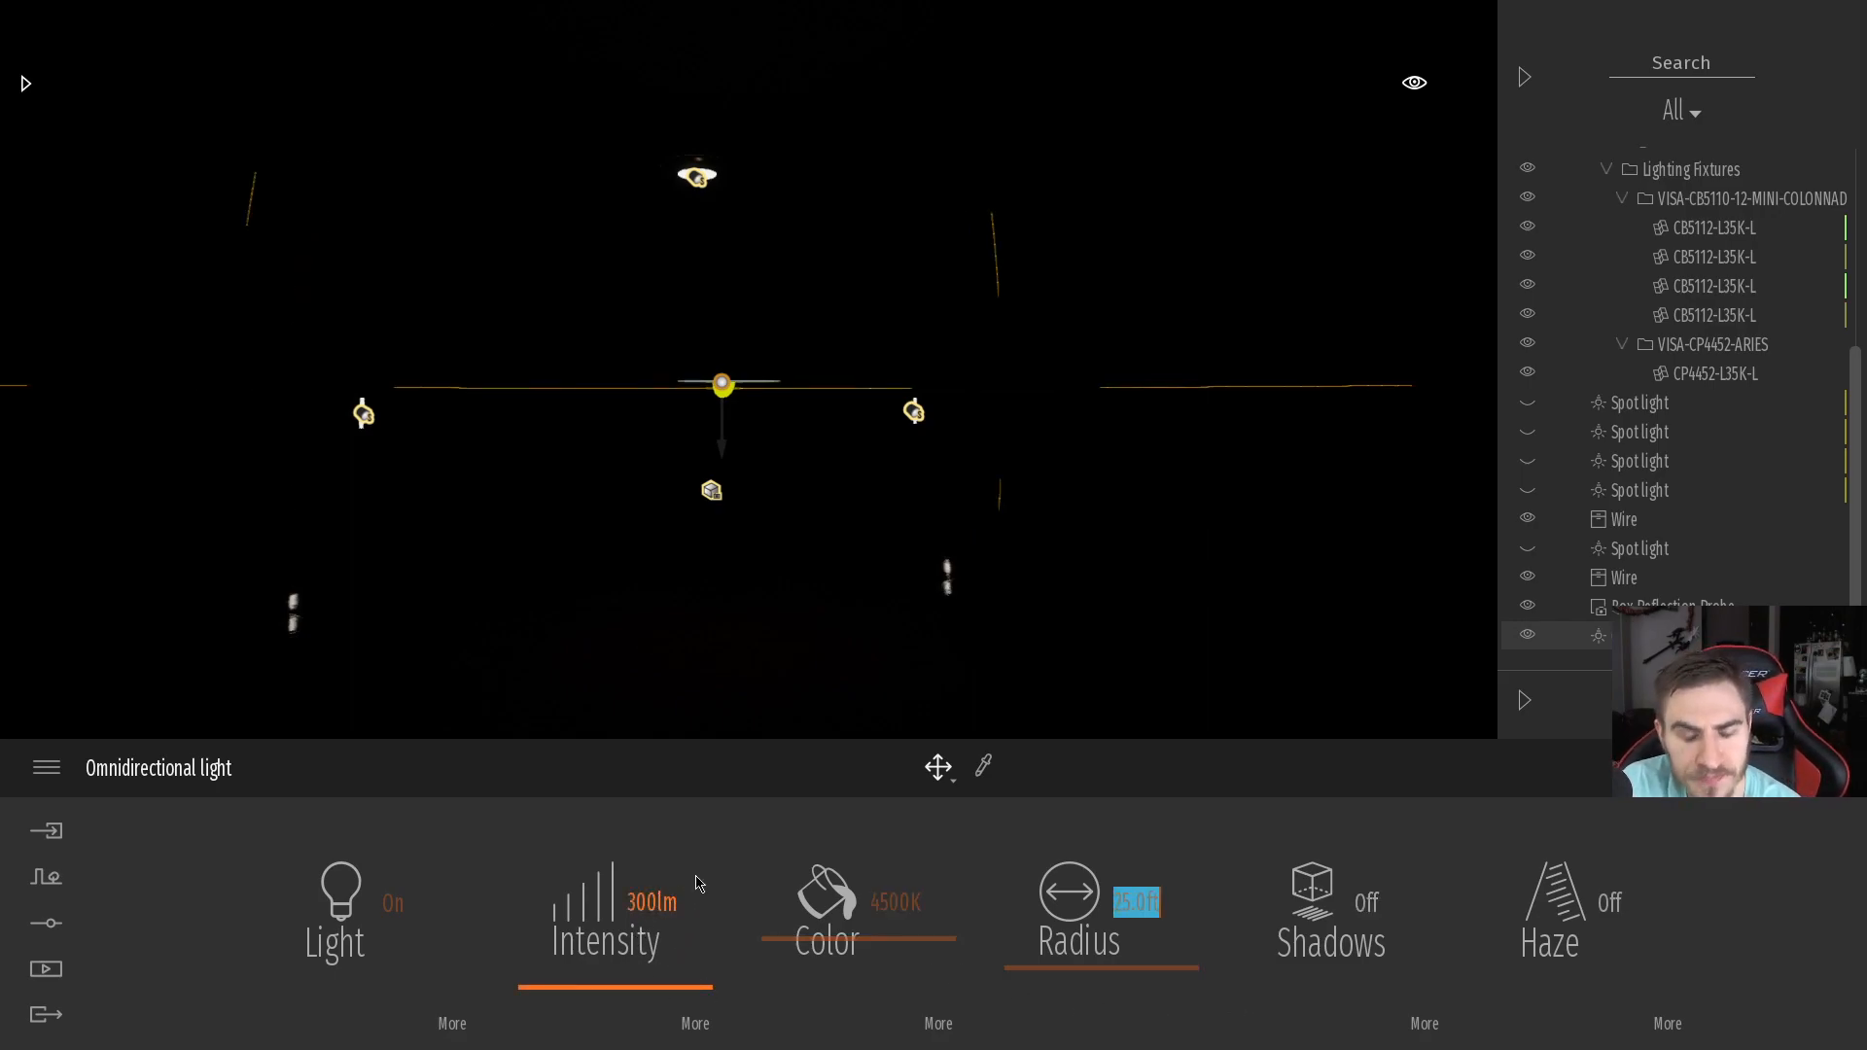
left_click(647, 905)
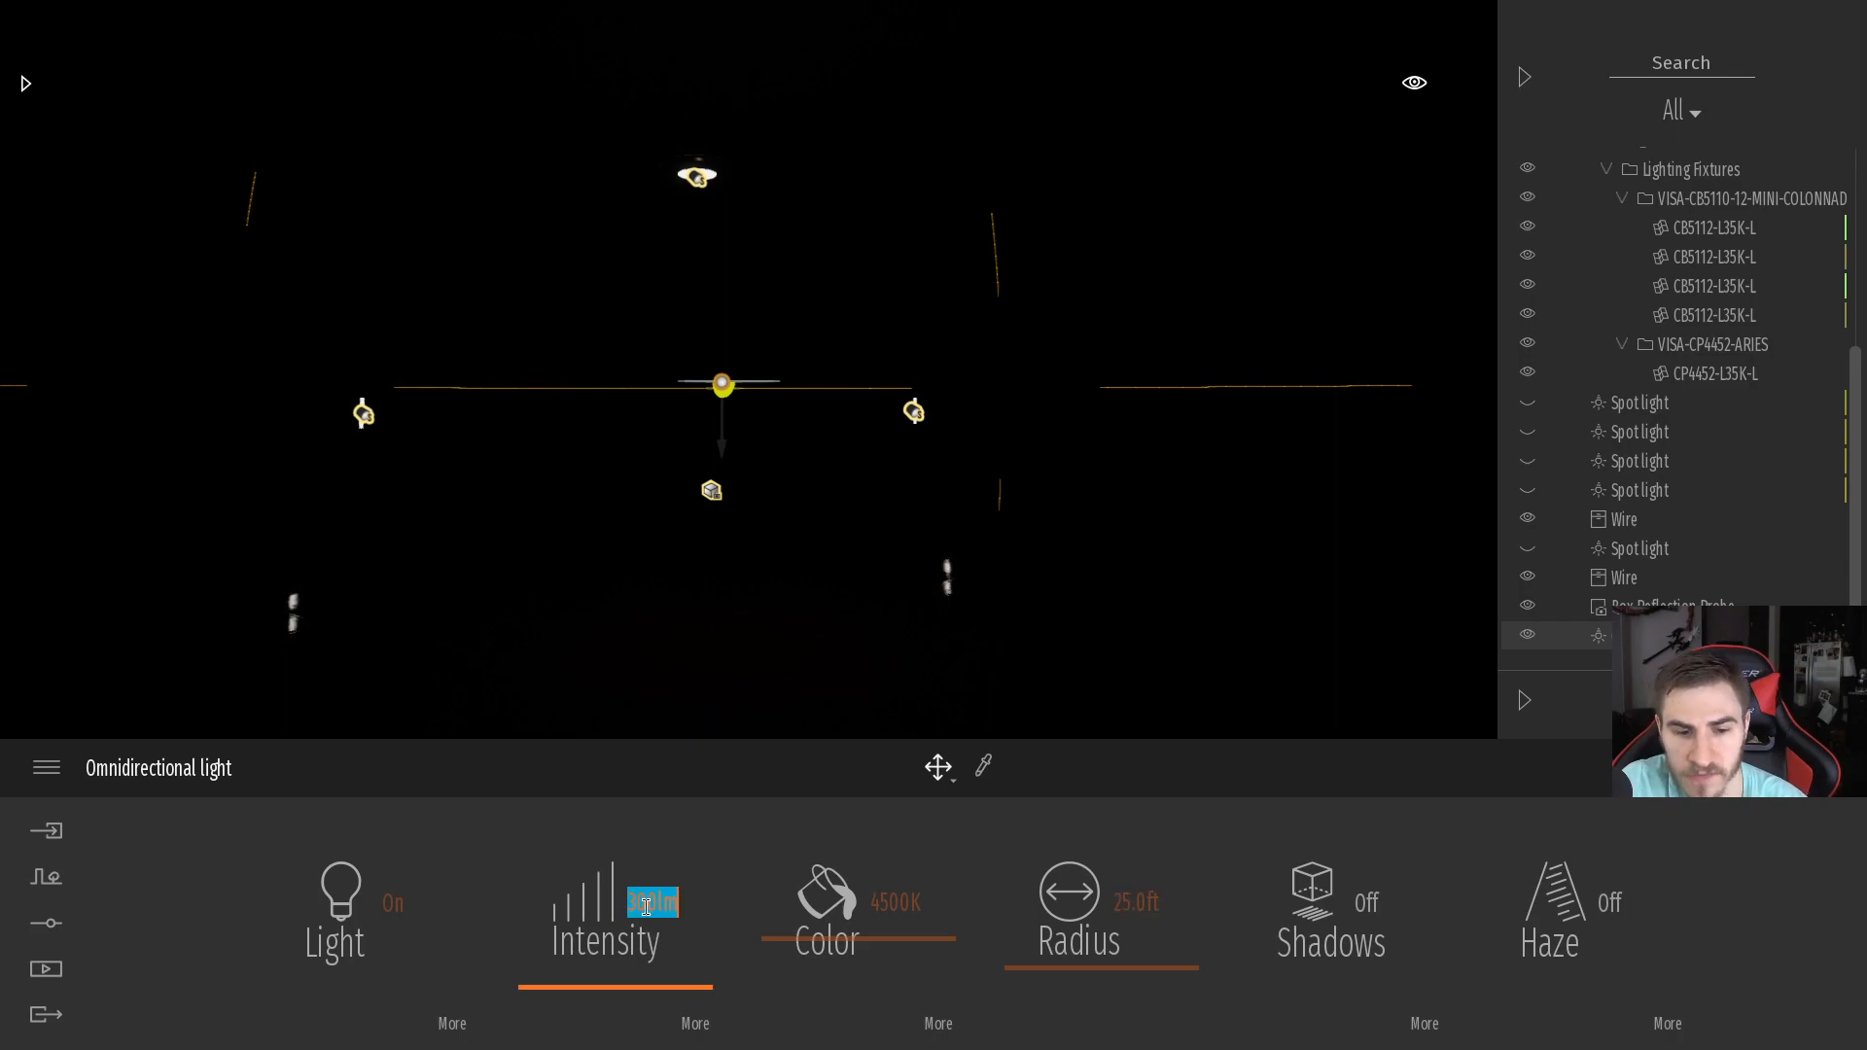
type("1000")
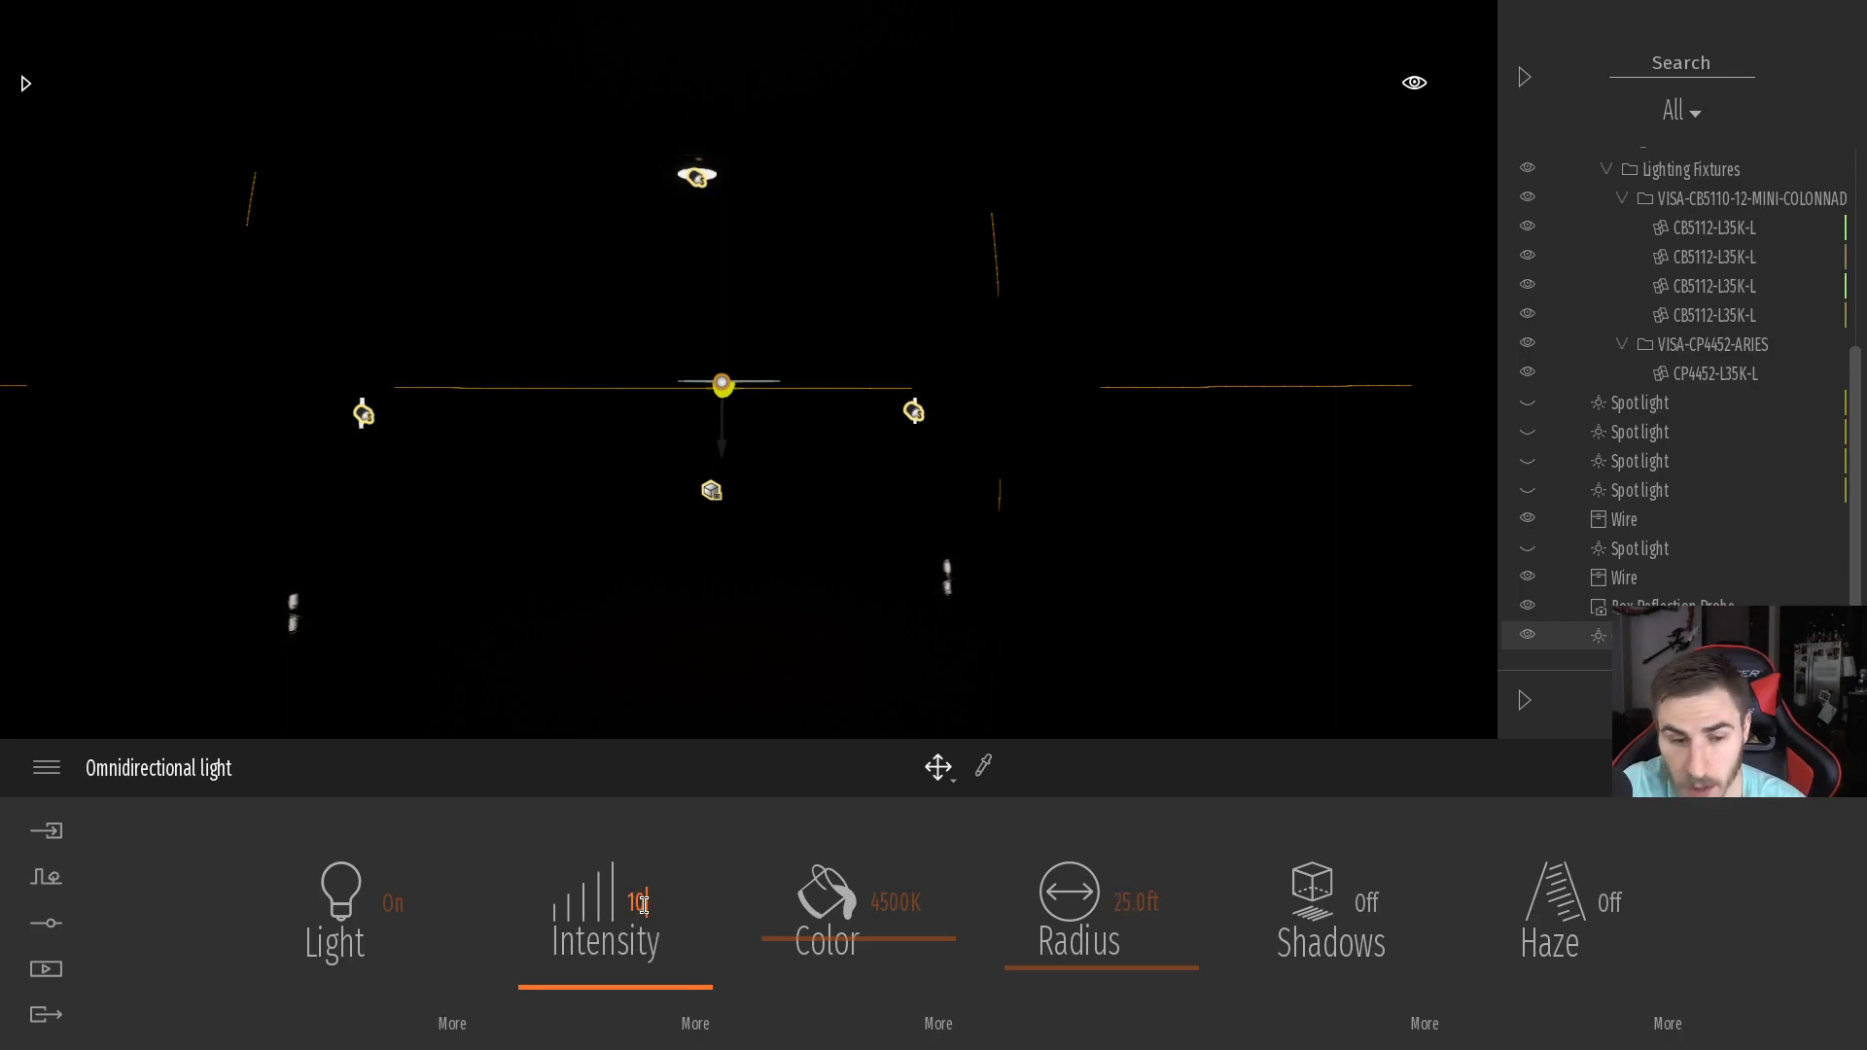
key("Return")
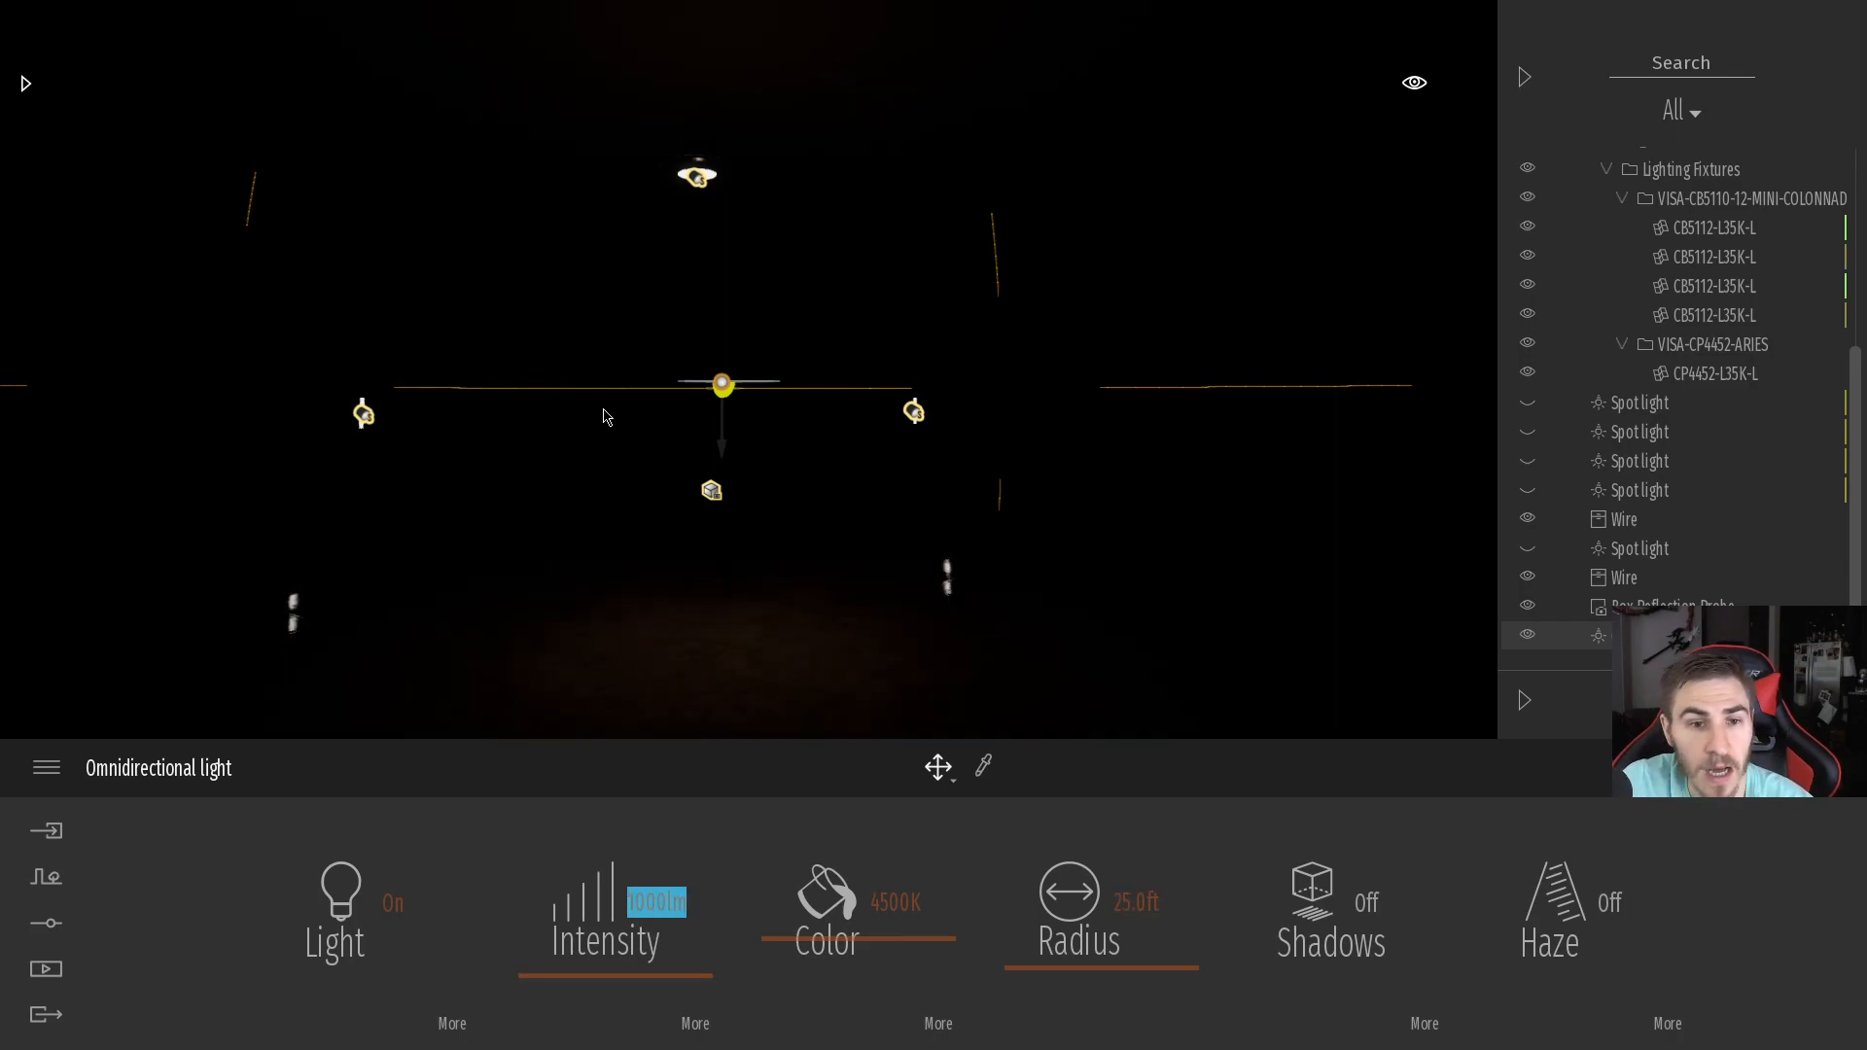
left_click(711, 433)
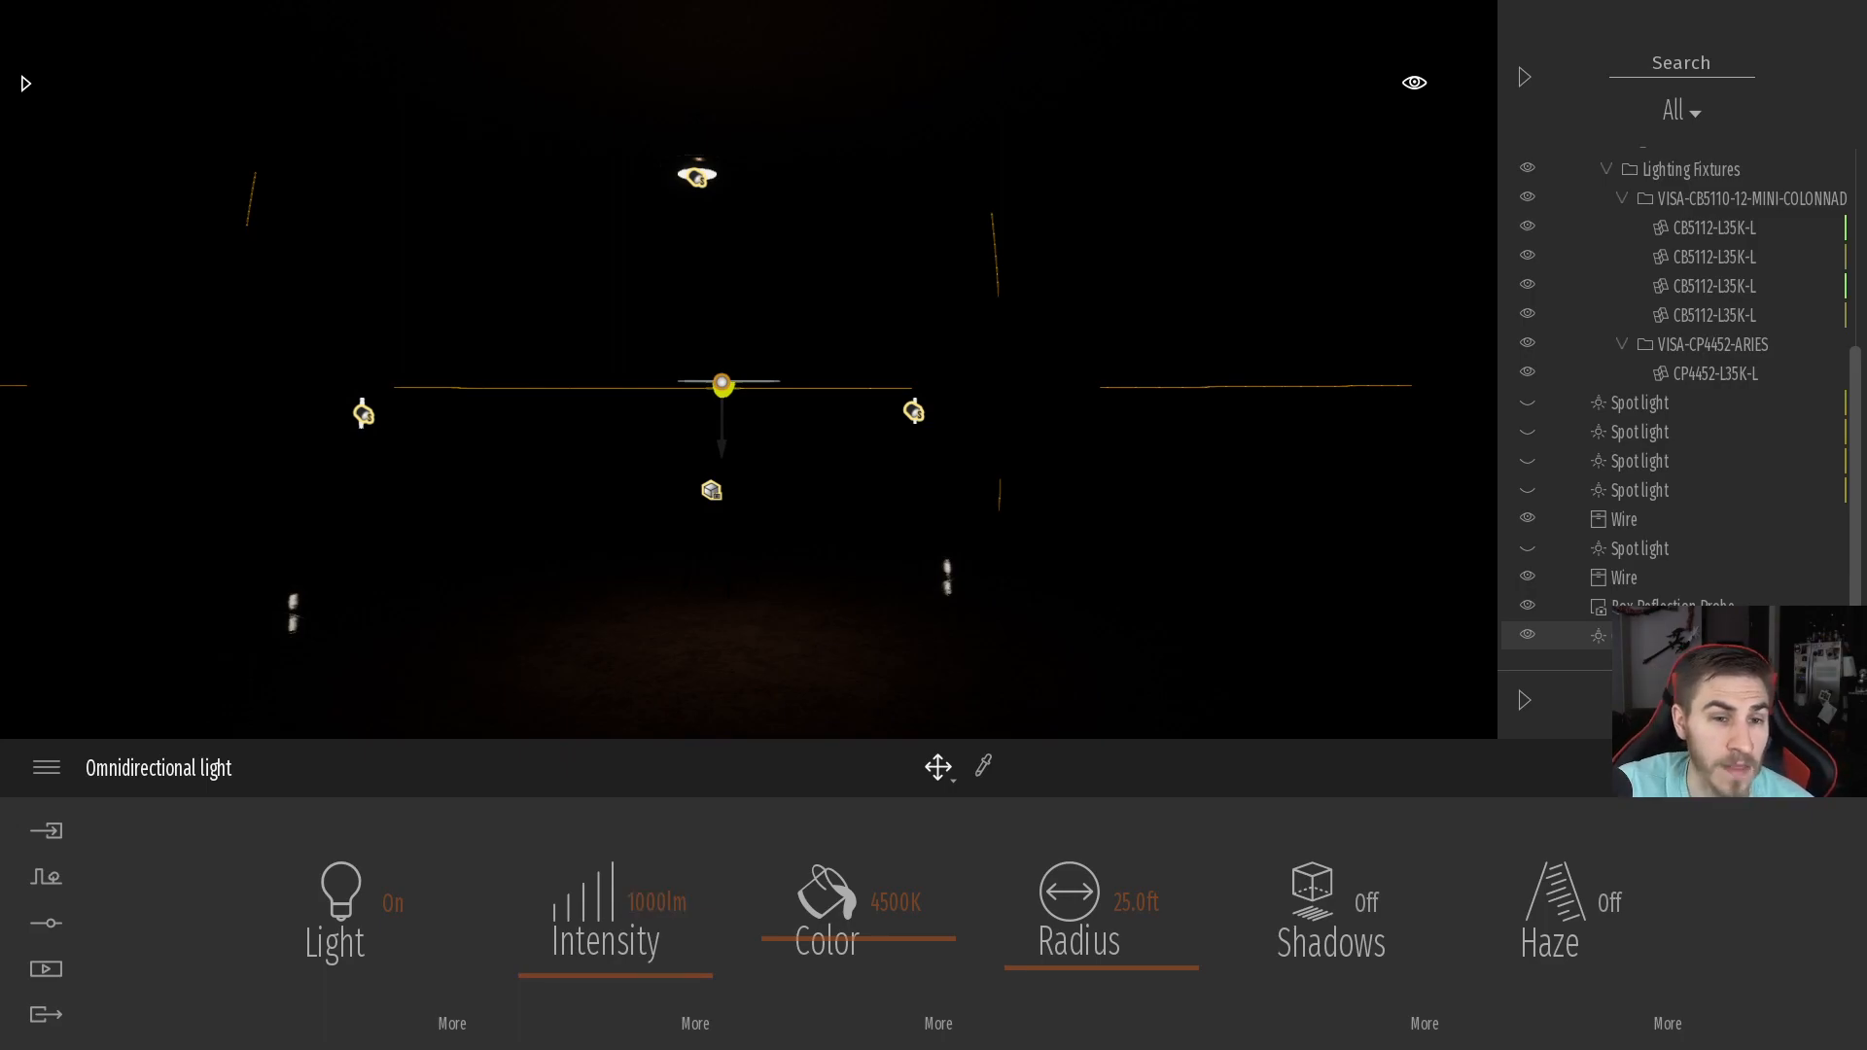
Examine the reference chart in Photos that compares lumens with incandescent and LED wattages
left_click_drag(0, 586, 832, 214)
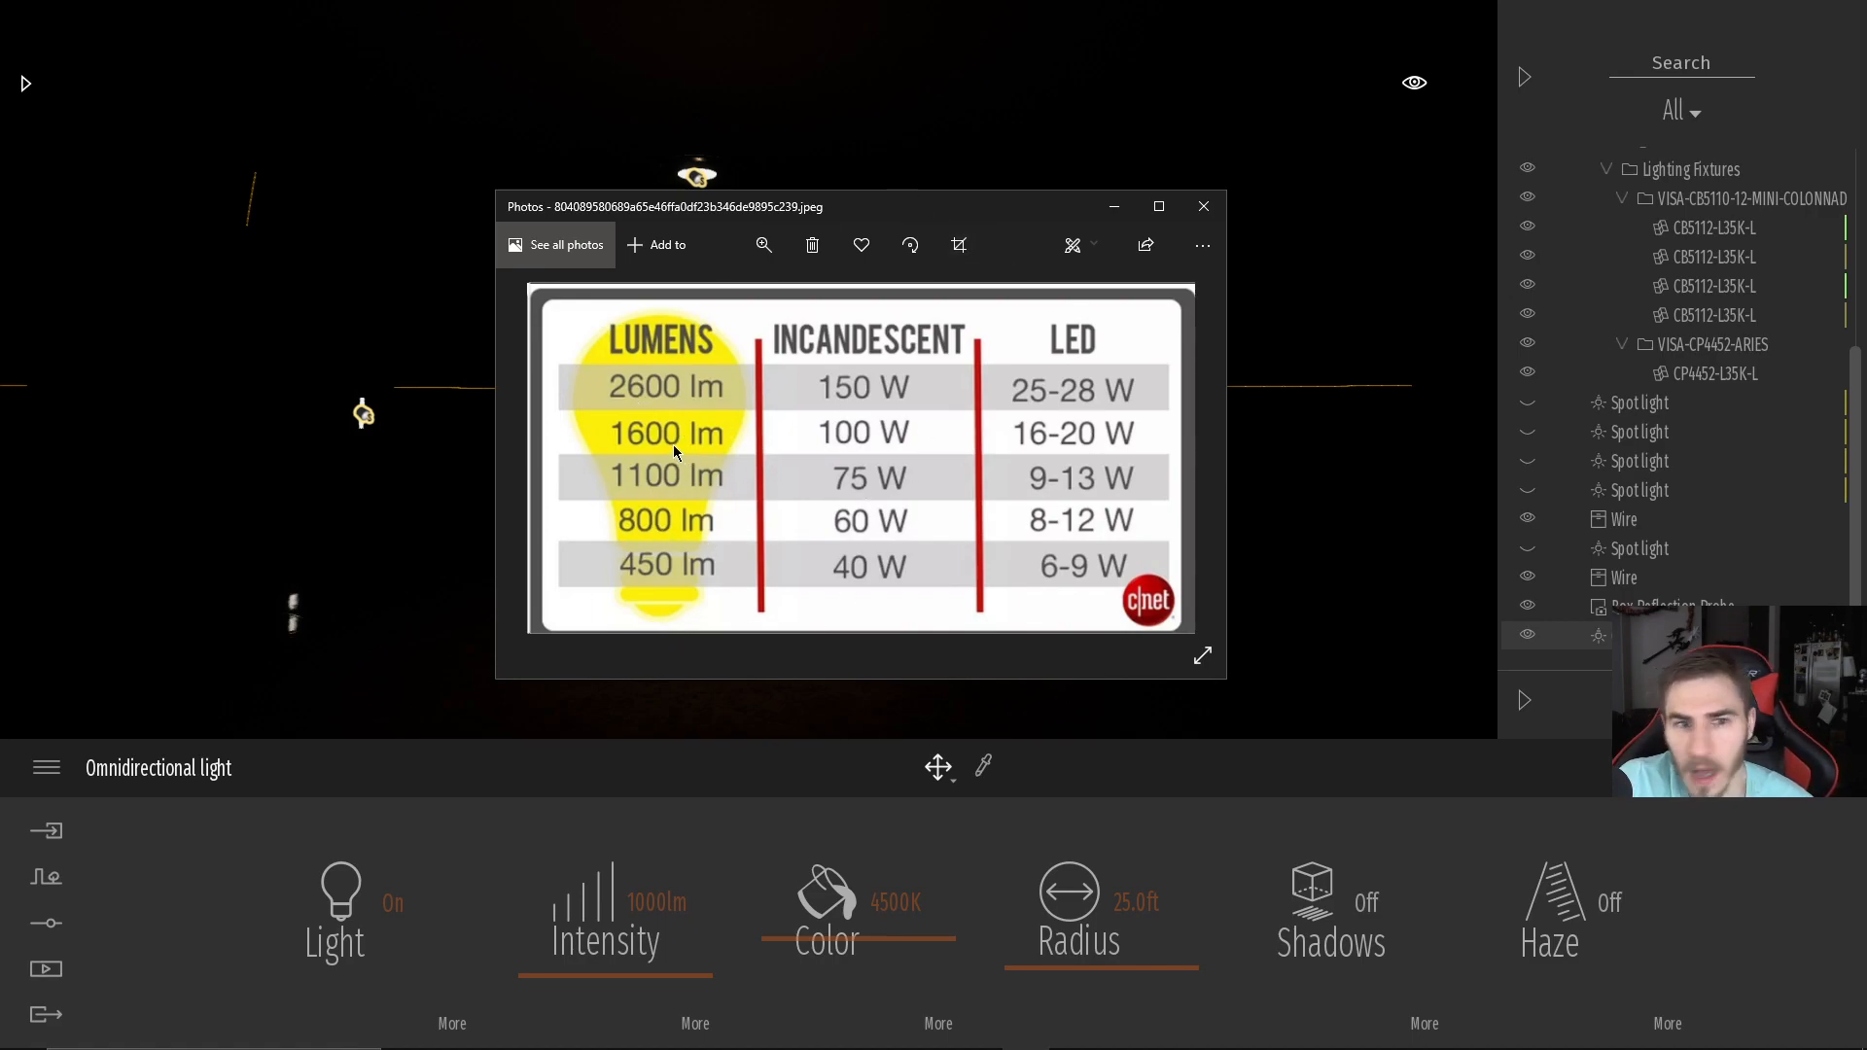
left_click_drag(1038, 259, 1504, 254)
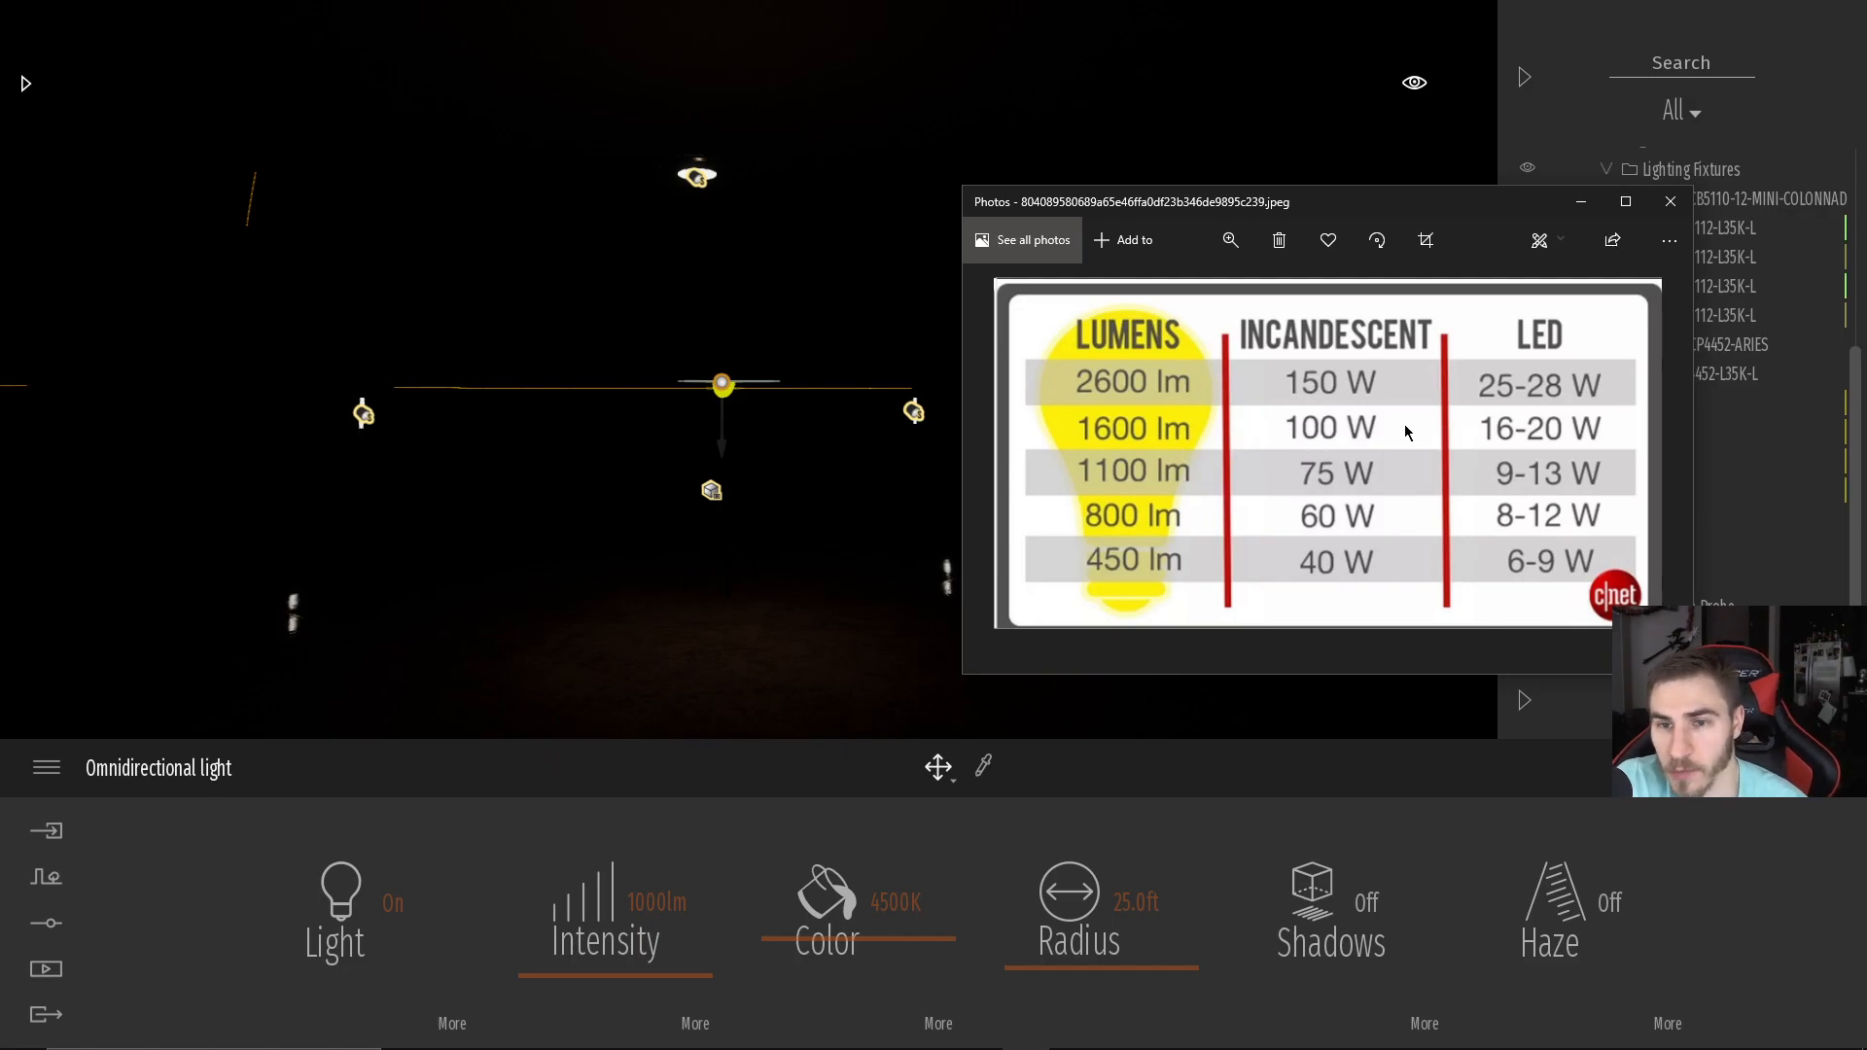
left_click_drag(1431, 202, 0, 389)
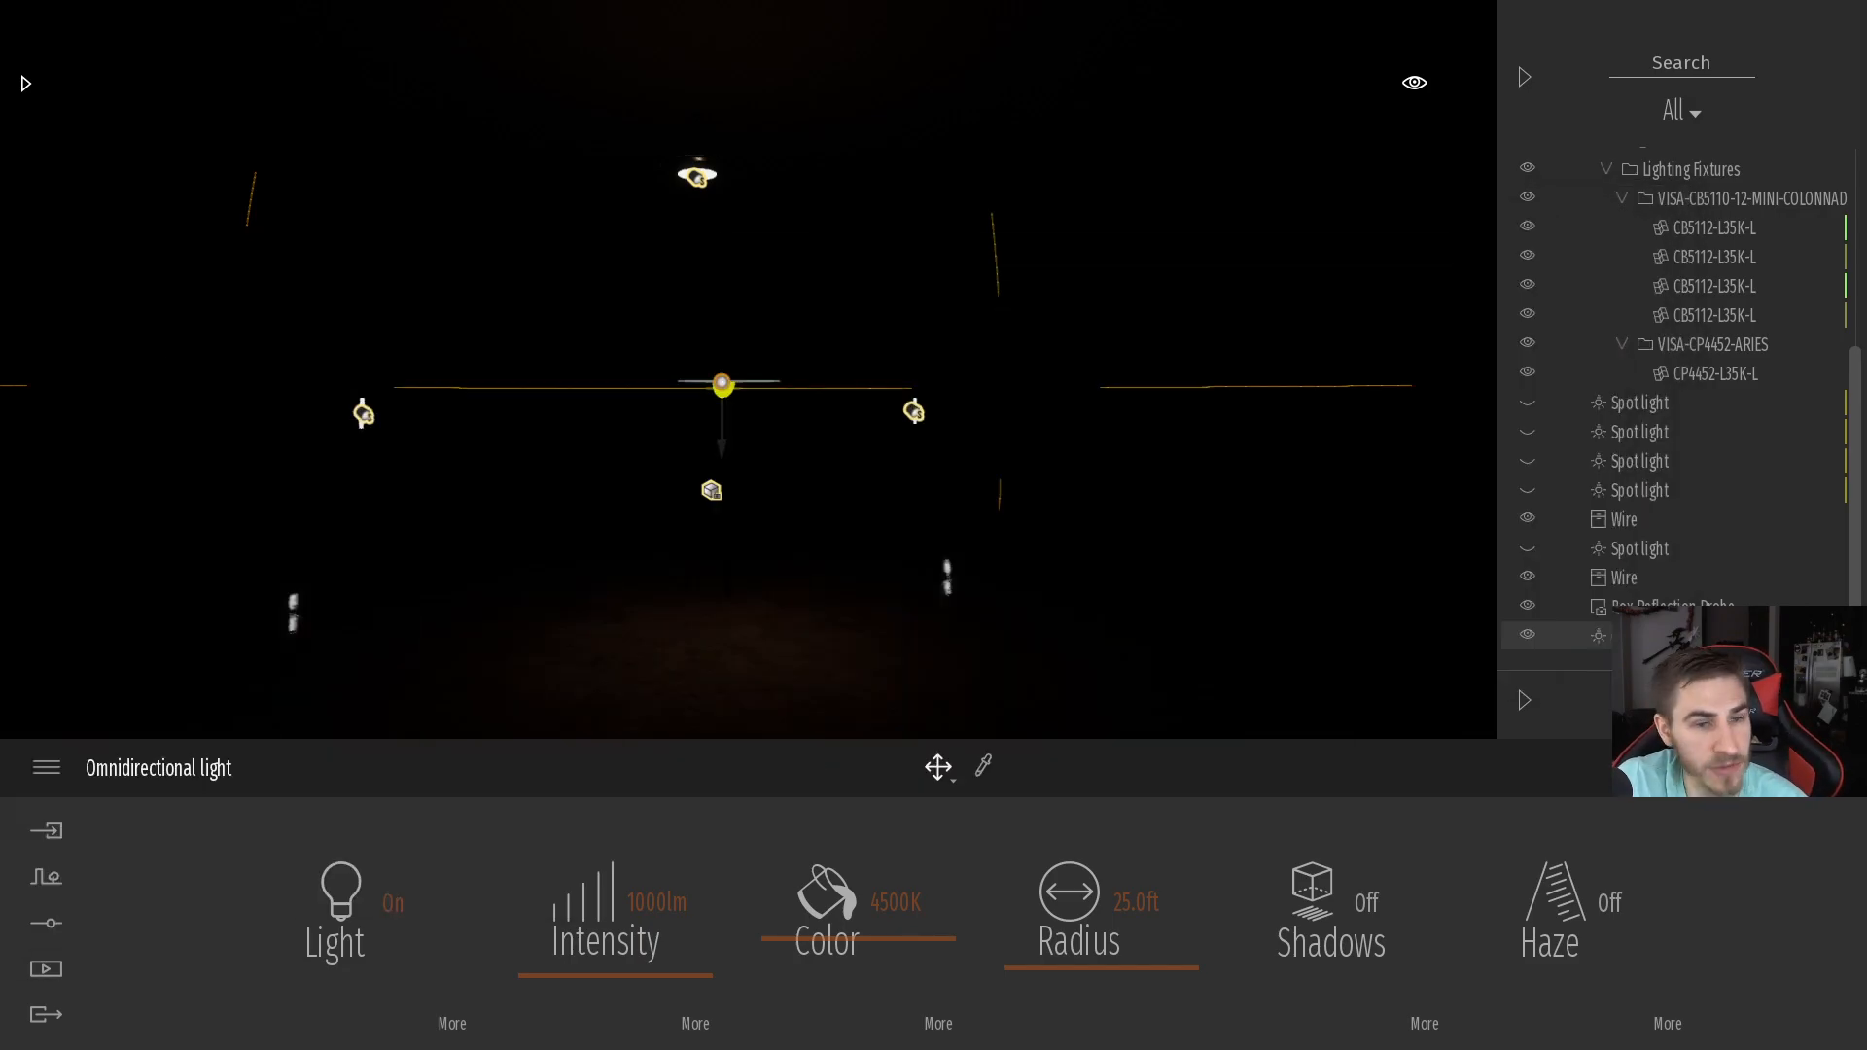
Set the omnidirectional light's intensity to 1600 lm
left_click(646, 902)
type("1600")
key("Return")
right_click_drag(873, 563, 917, 471)
left_click(872, 278)
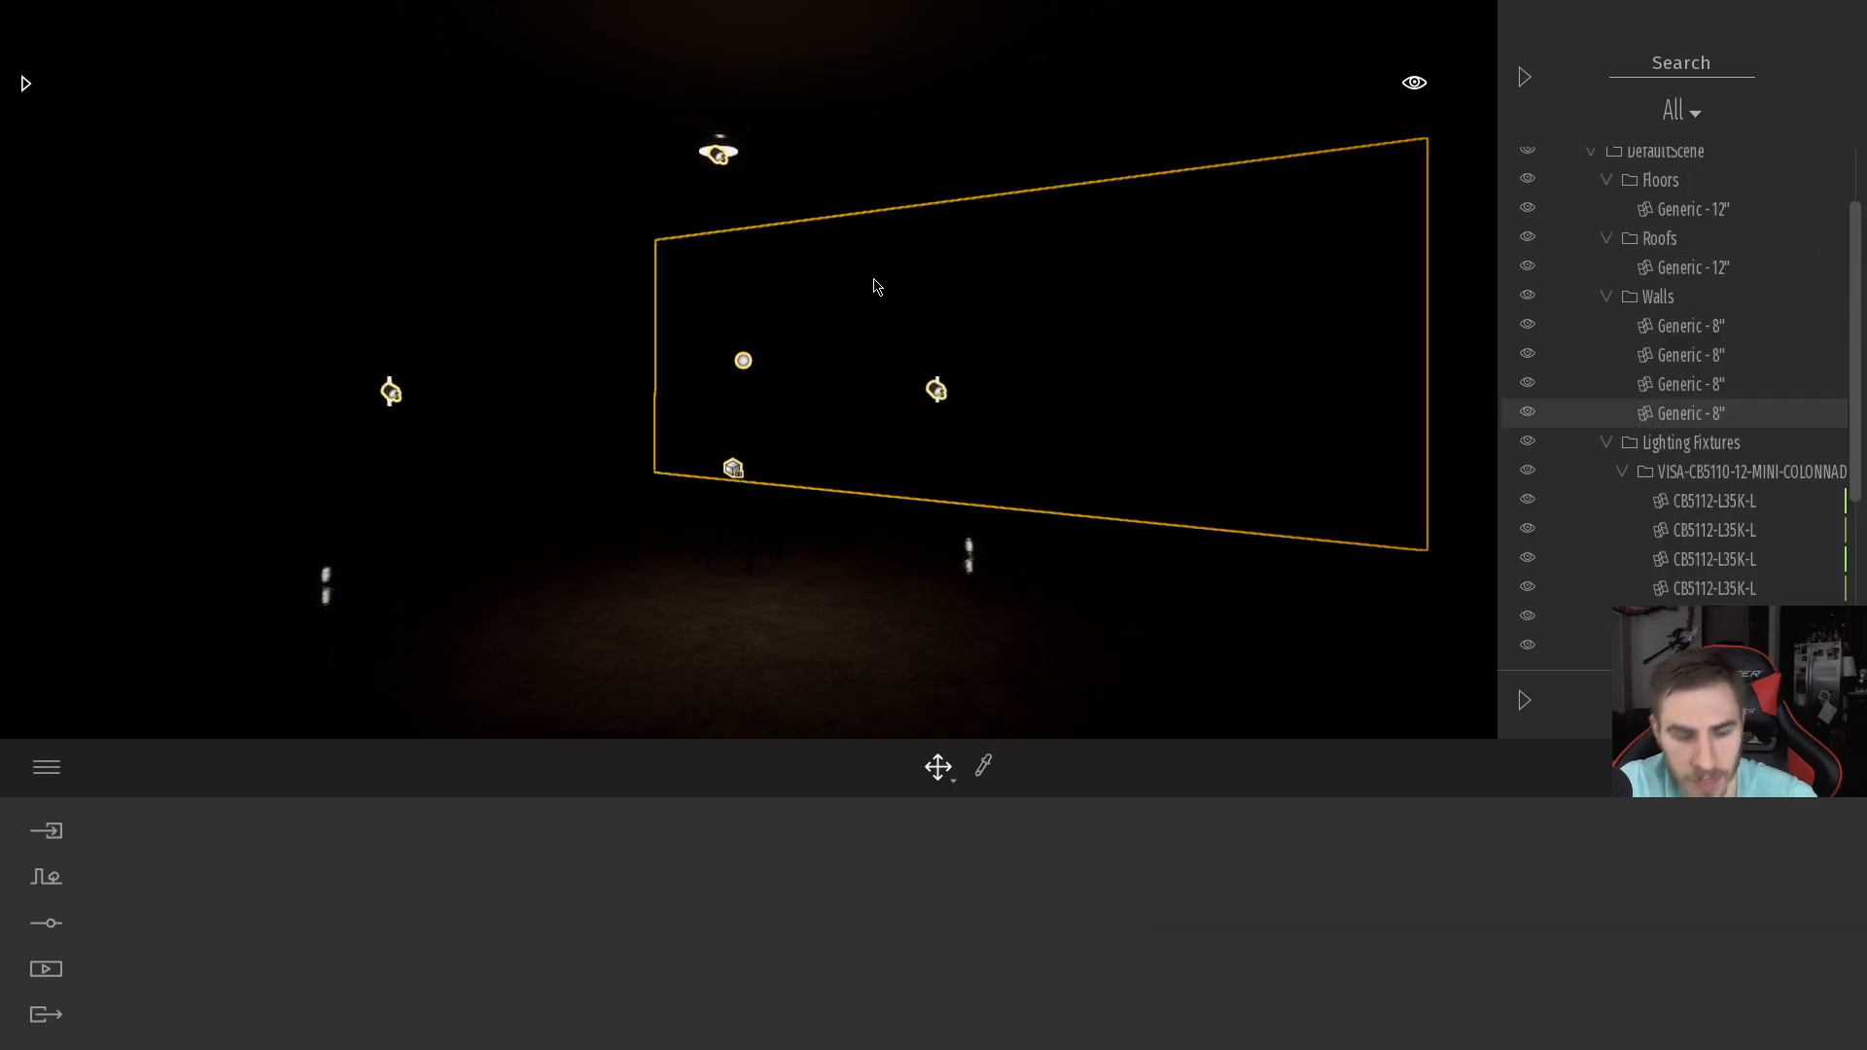
left_click(896, 622)
Raise the omnidirectional light's intensity to 2600 lm
left_click(745, 363)
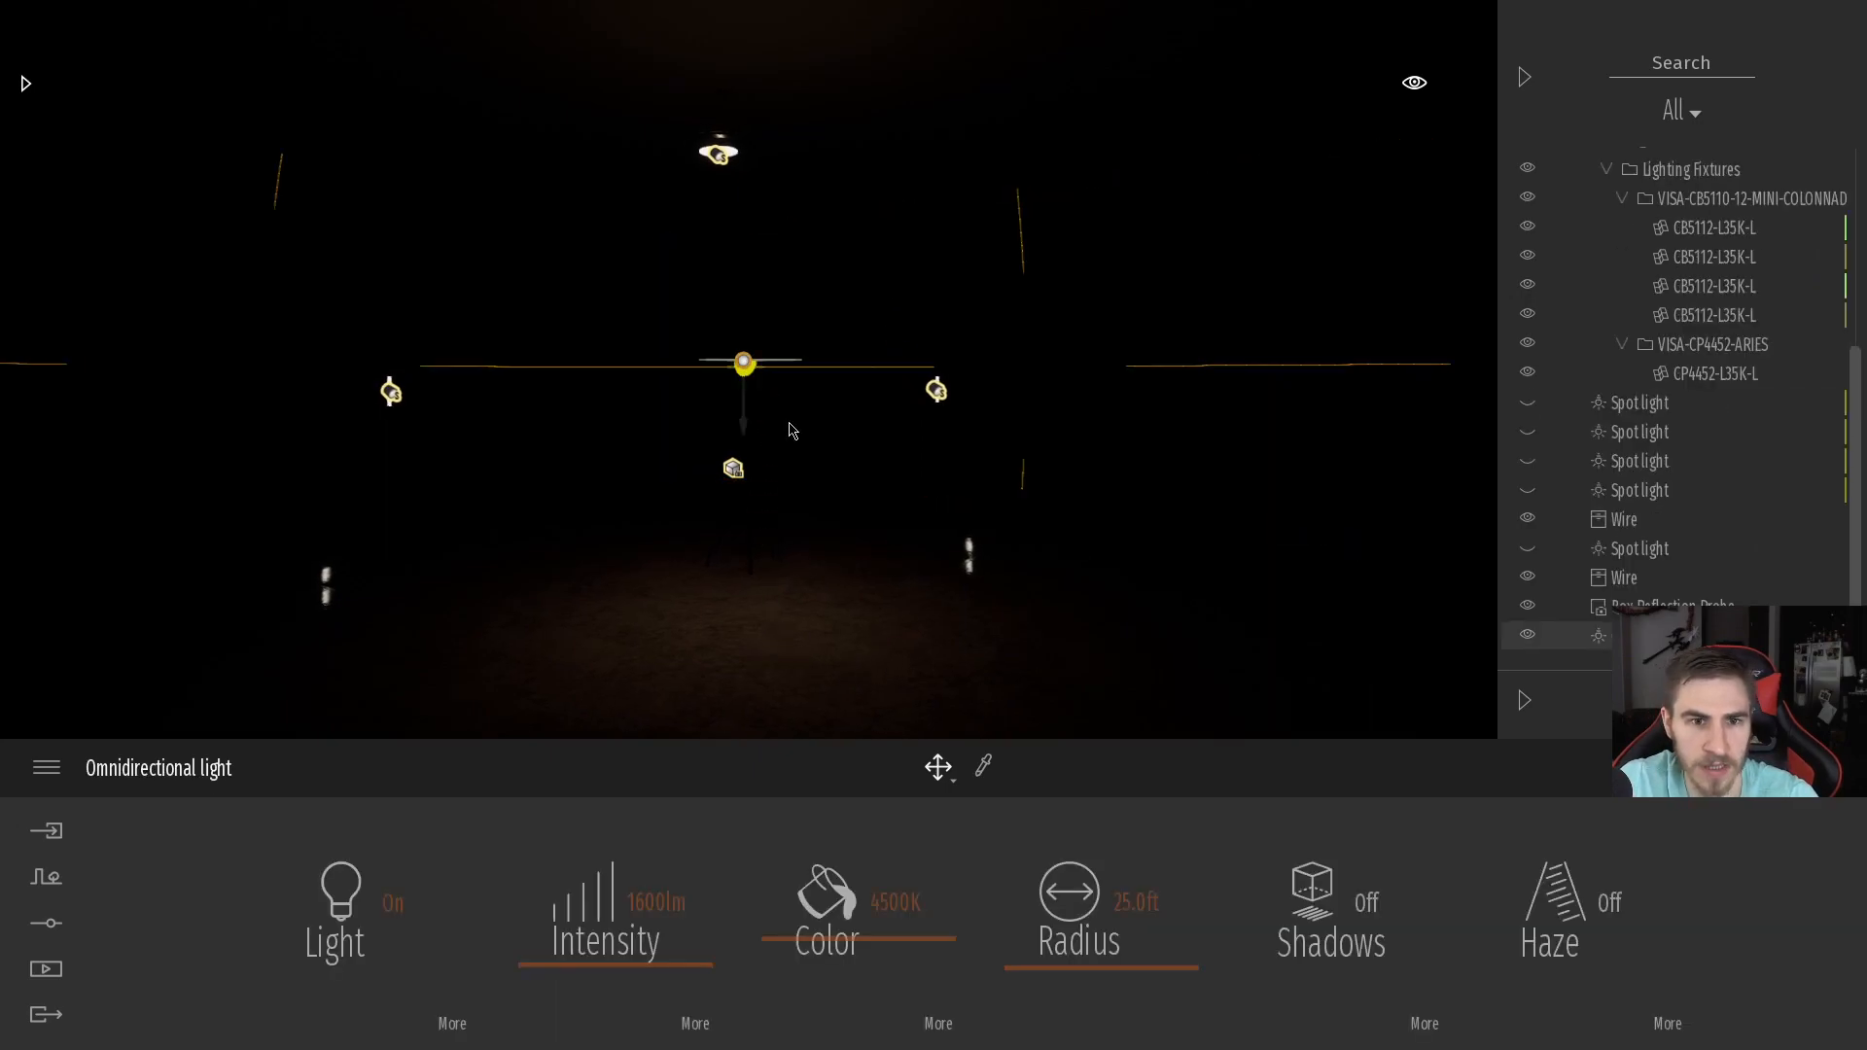
left_click(669, 900)
type("260")
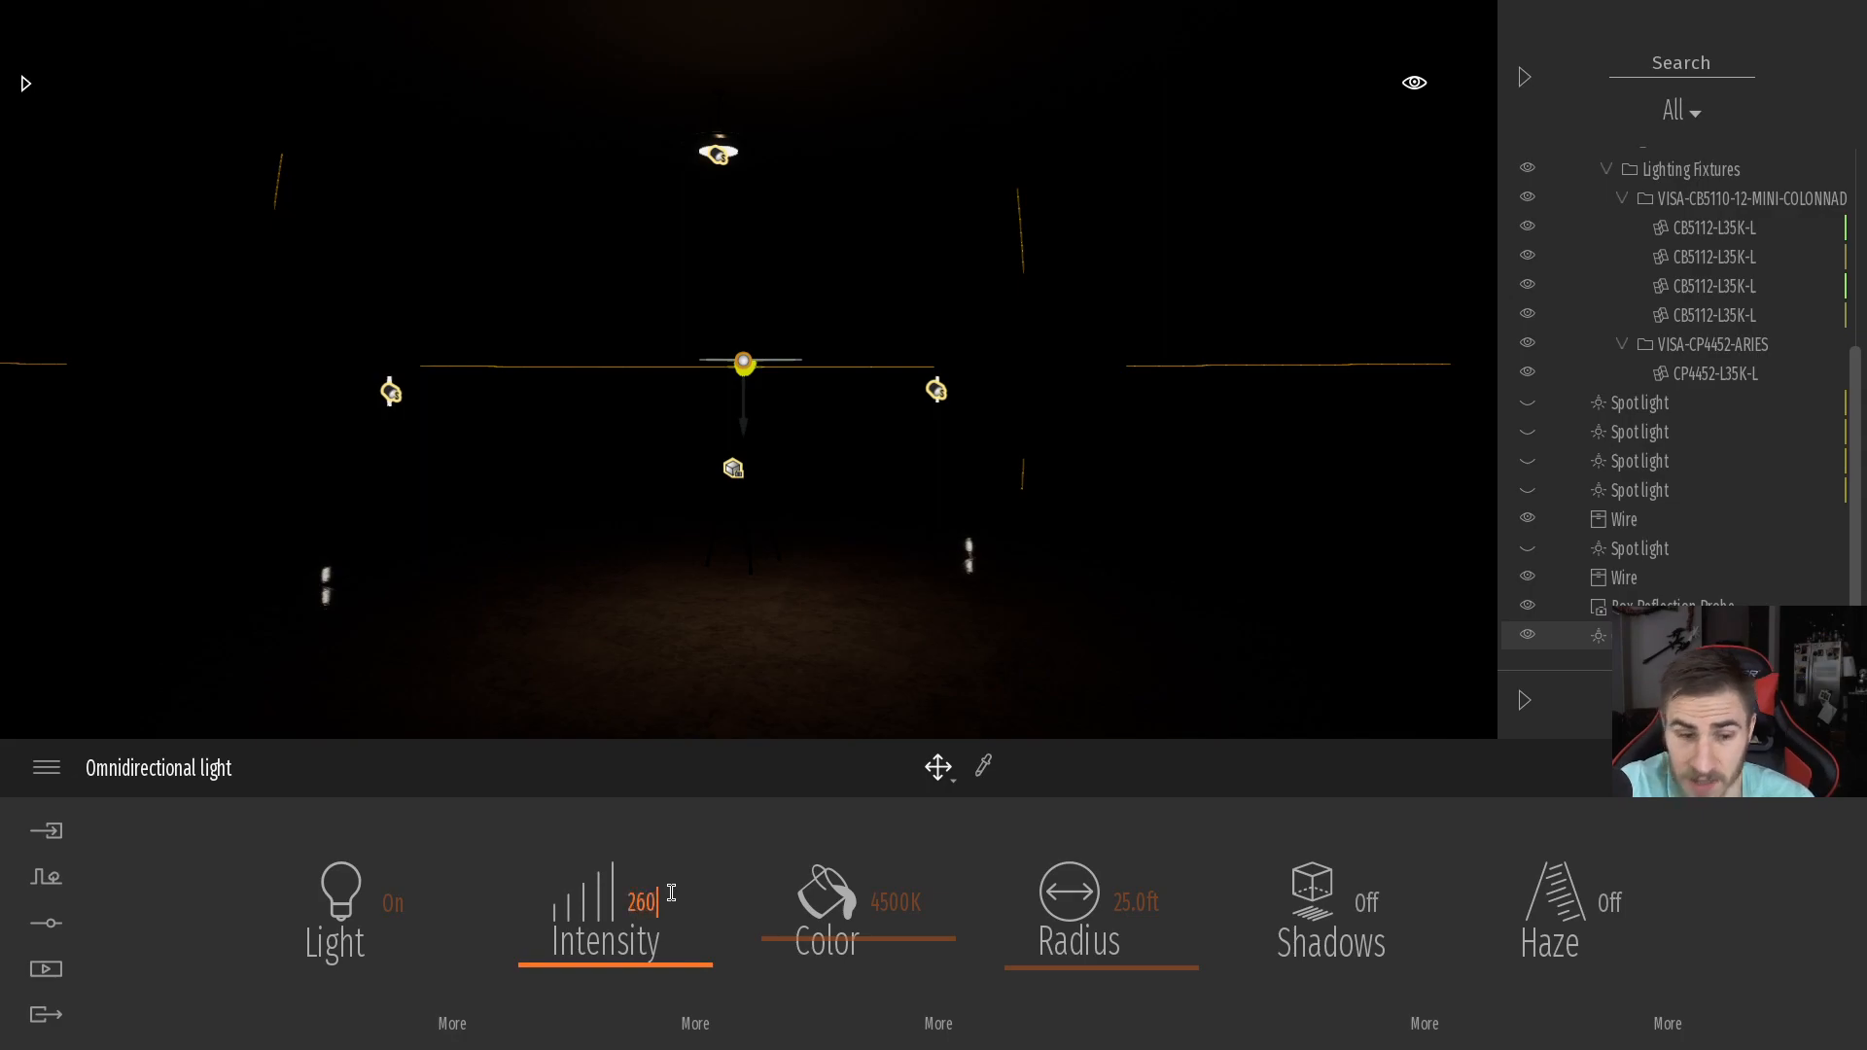
type("0")
key("Return")
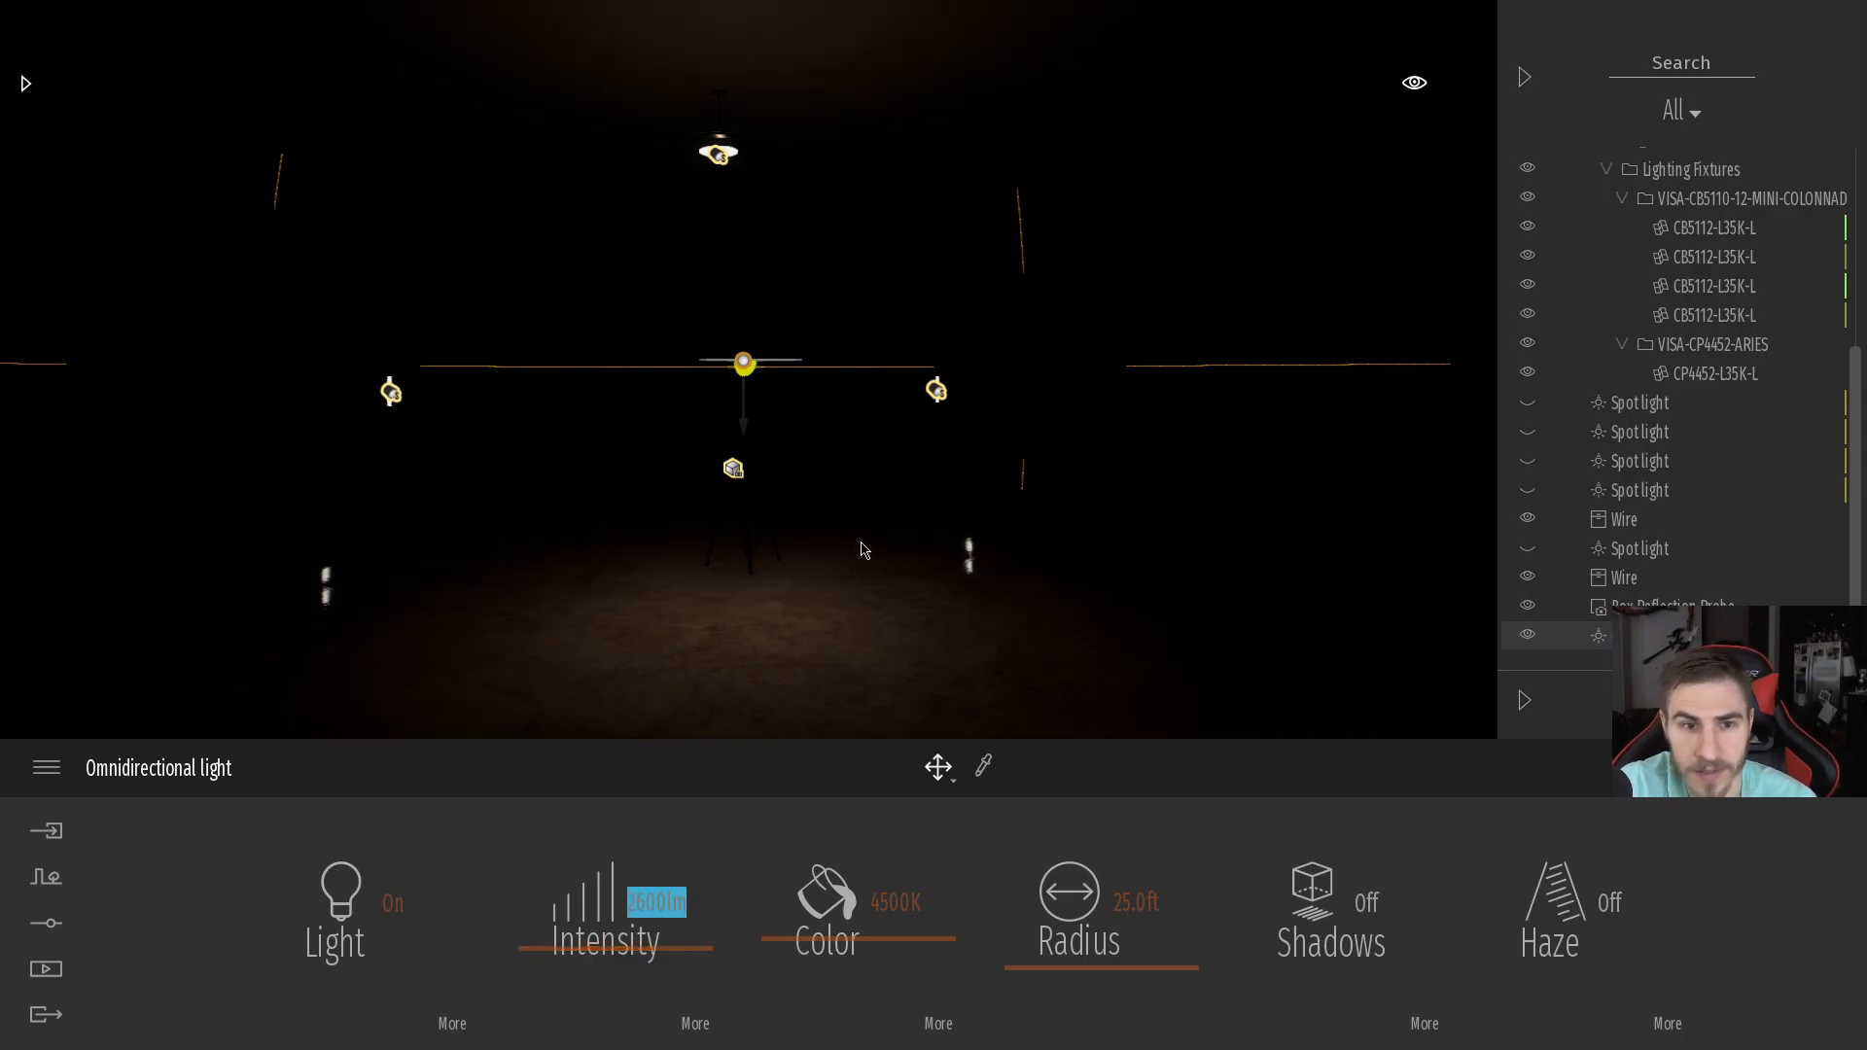
Move the omnidirectional light close to the right-hand wall and across the room to the left-hand wall
left_click(743, 418)
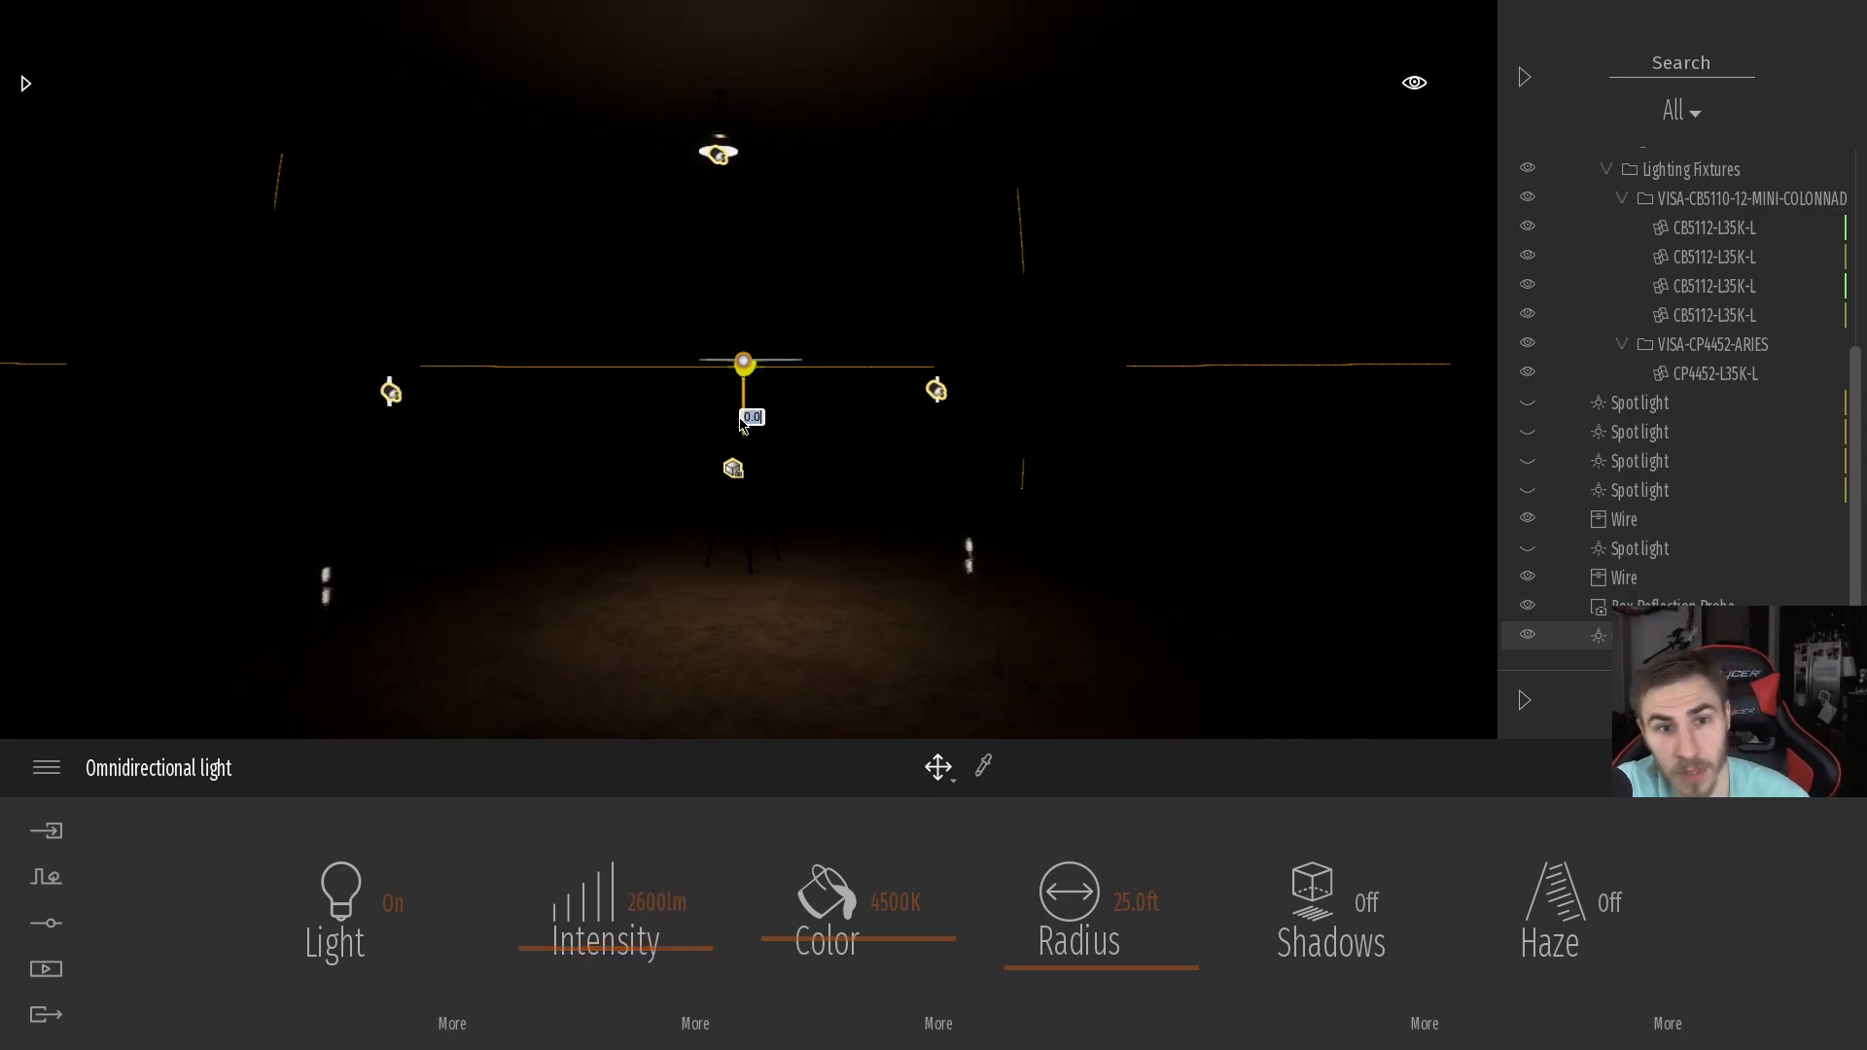
left_click_drag(744, 364, 1080, 354)
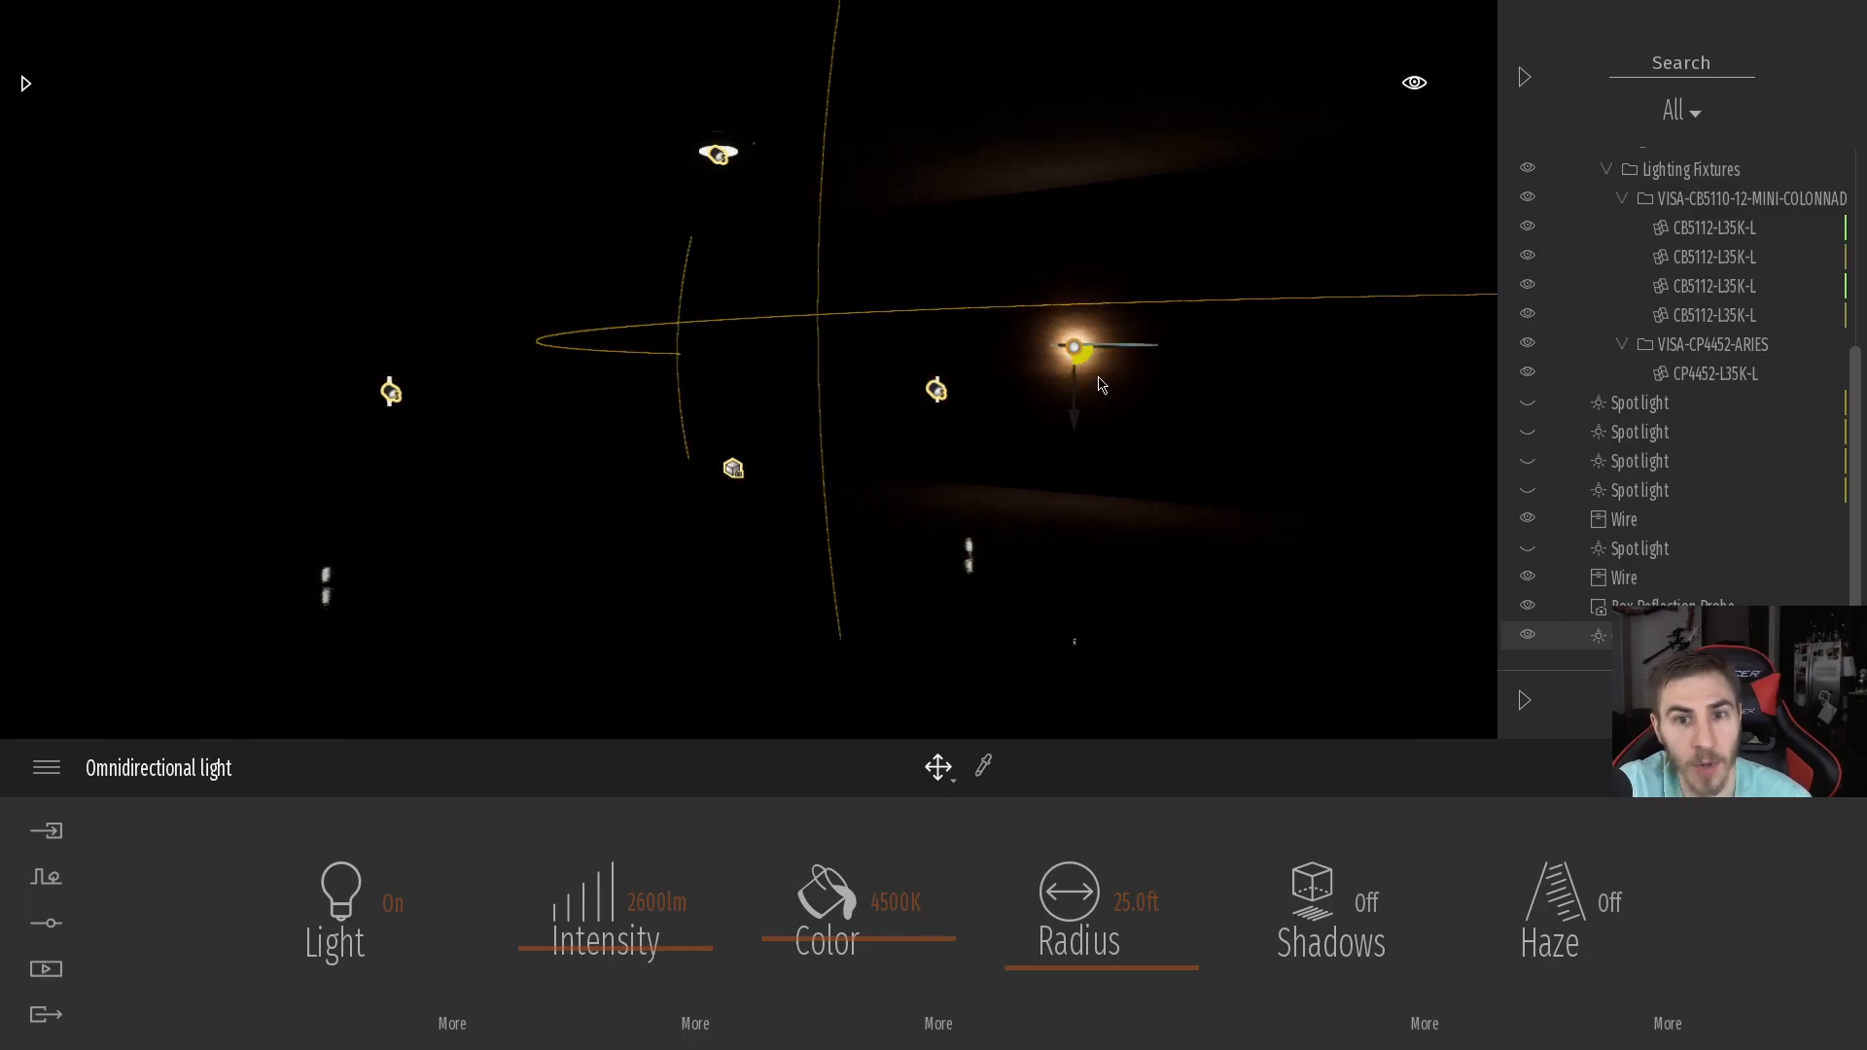
left_click_drag(1086, 358, 461, 348)
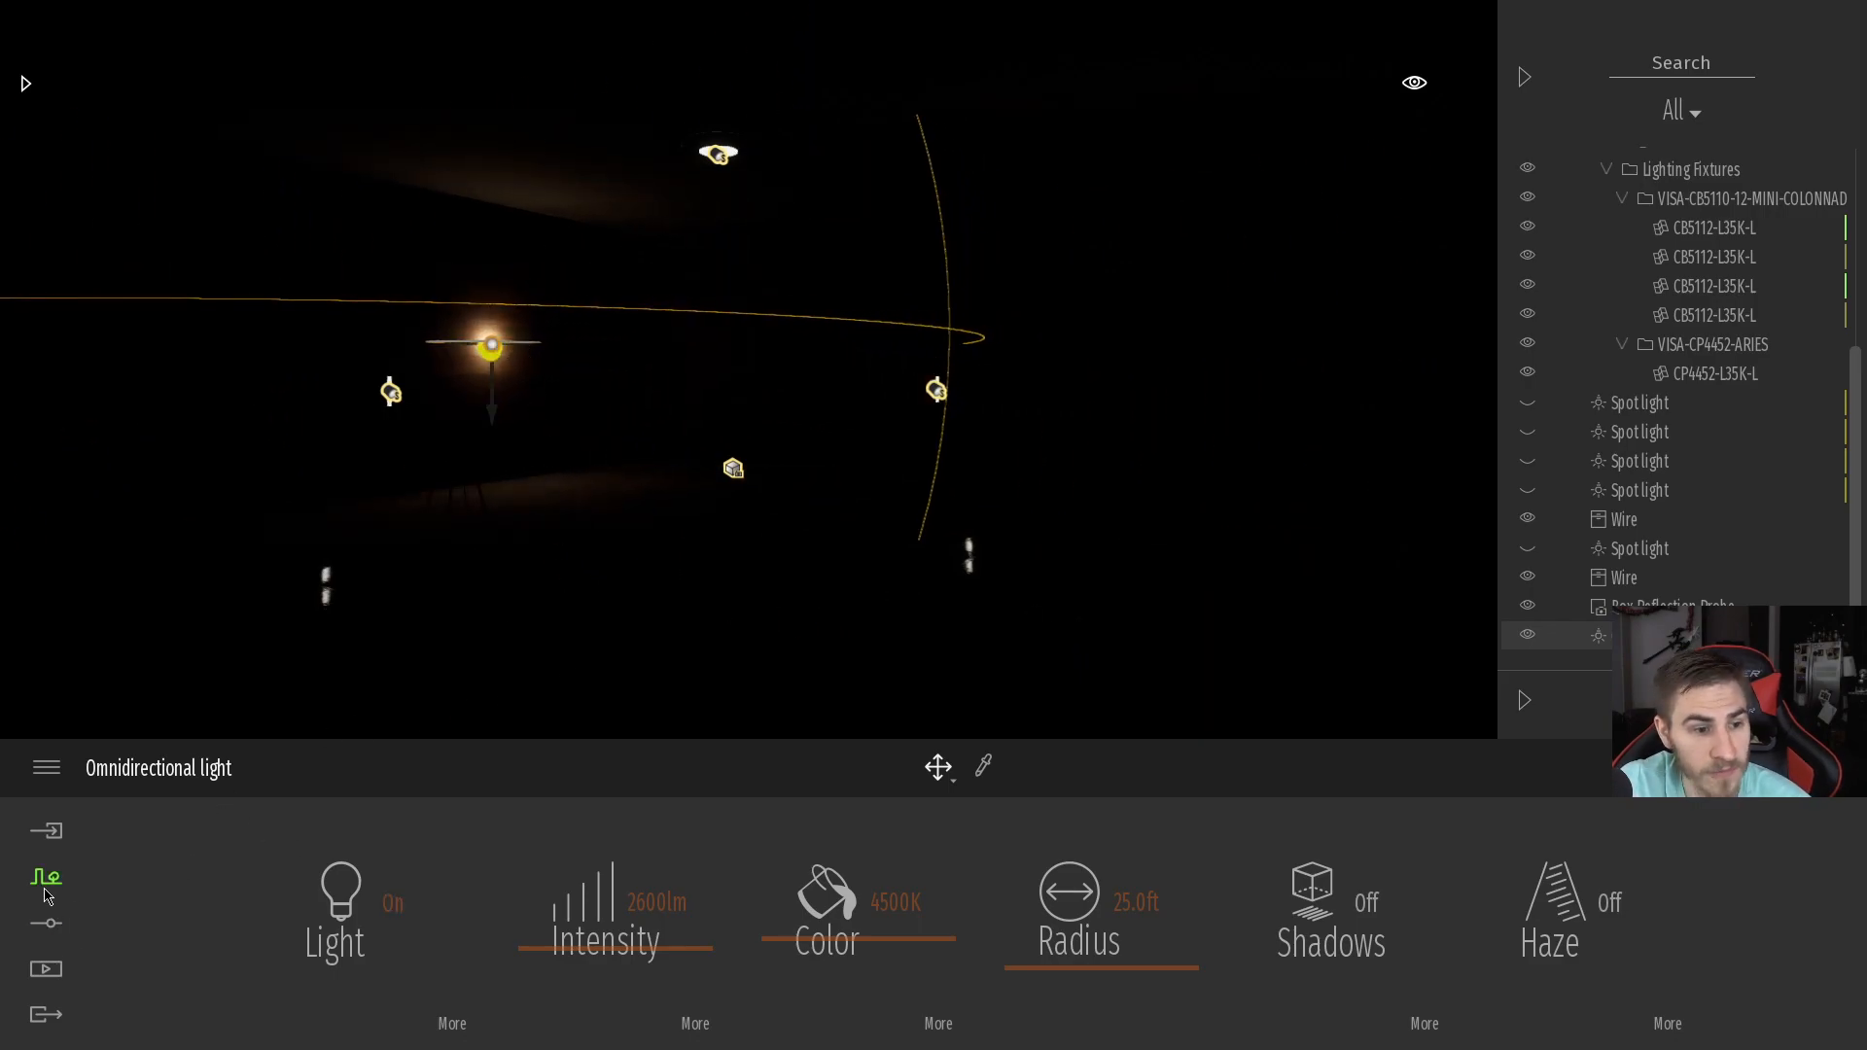
Switch auto-exposure on in the scene's lighting exposure settings to compare the room, and switch it back off
left_click(48, 927)
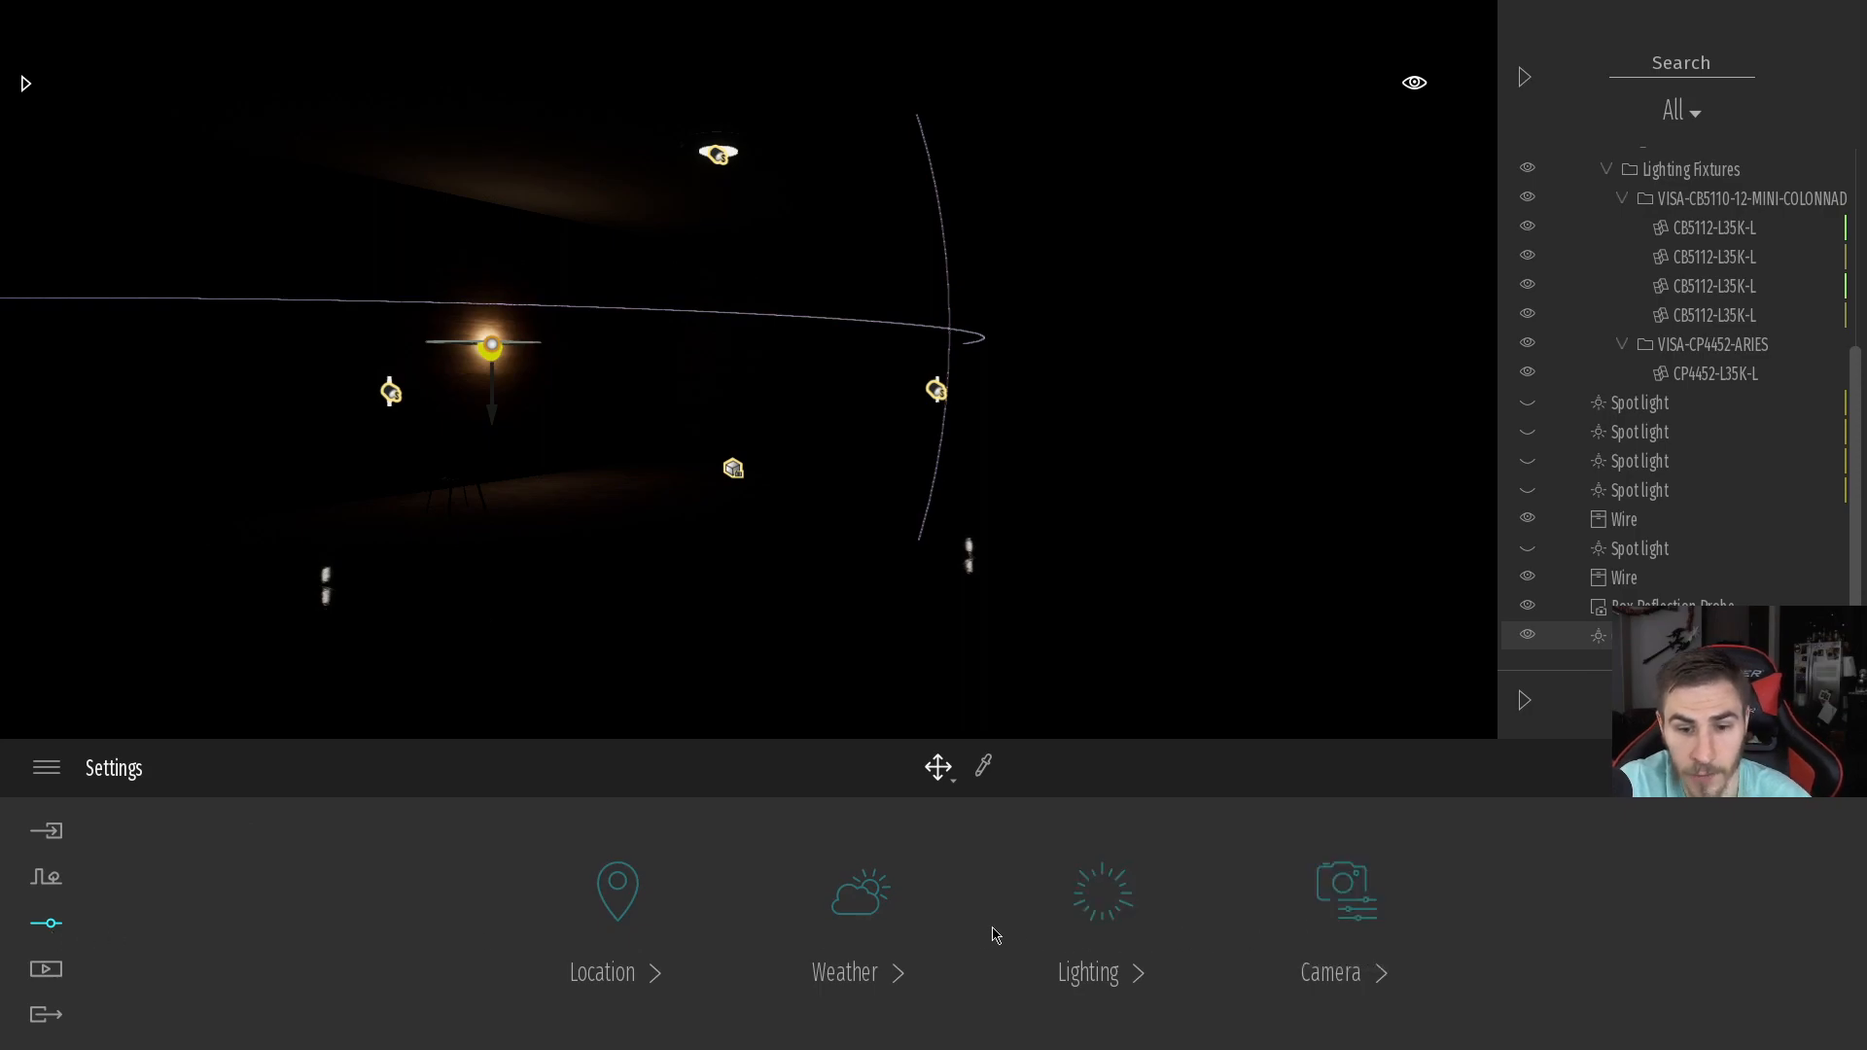
left_click(1094, 934)
left_click(1459, 938)
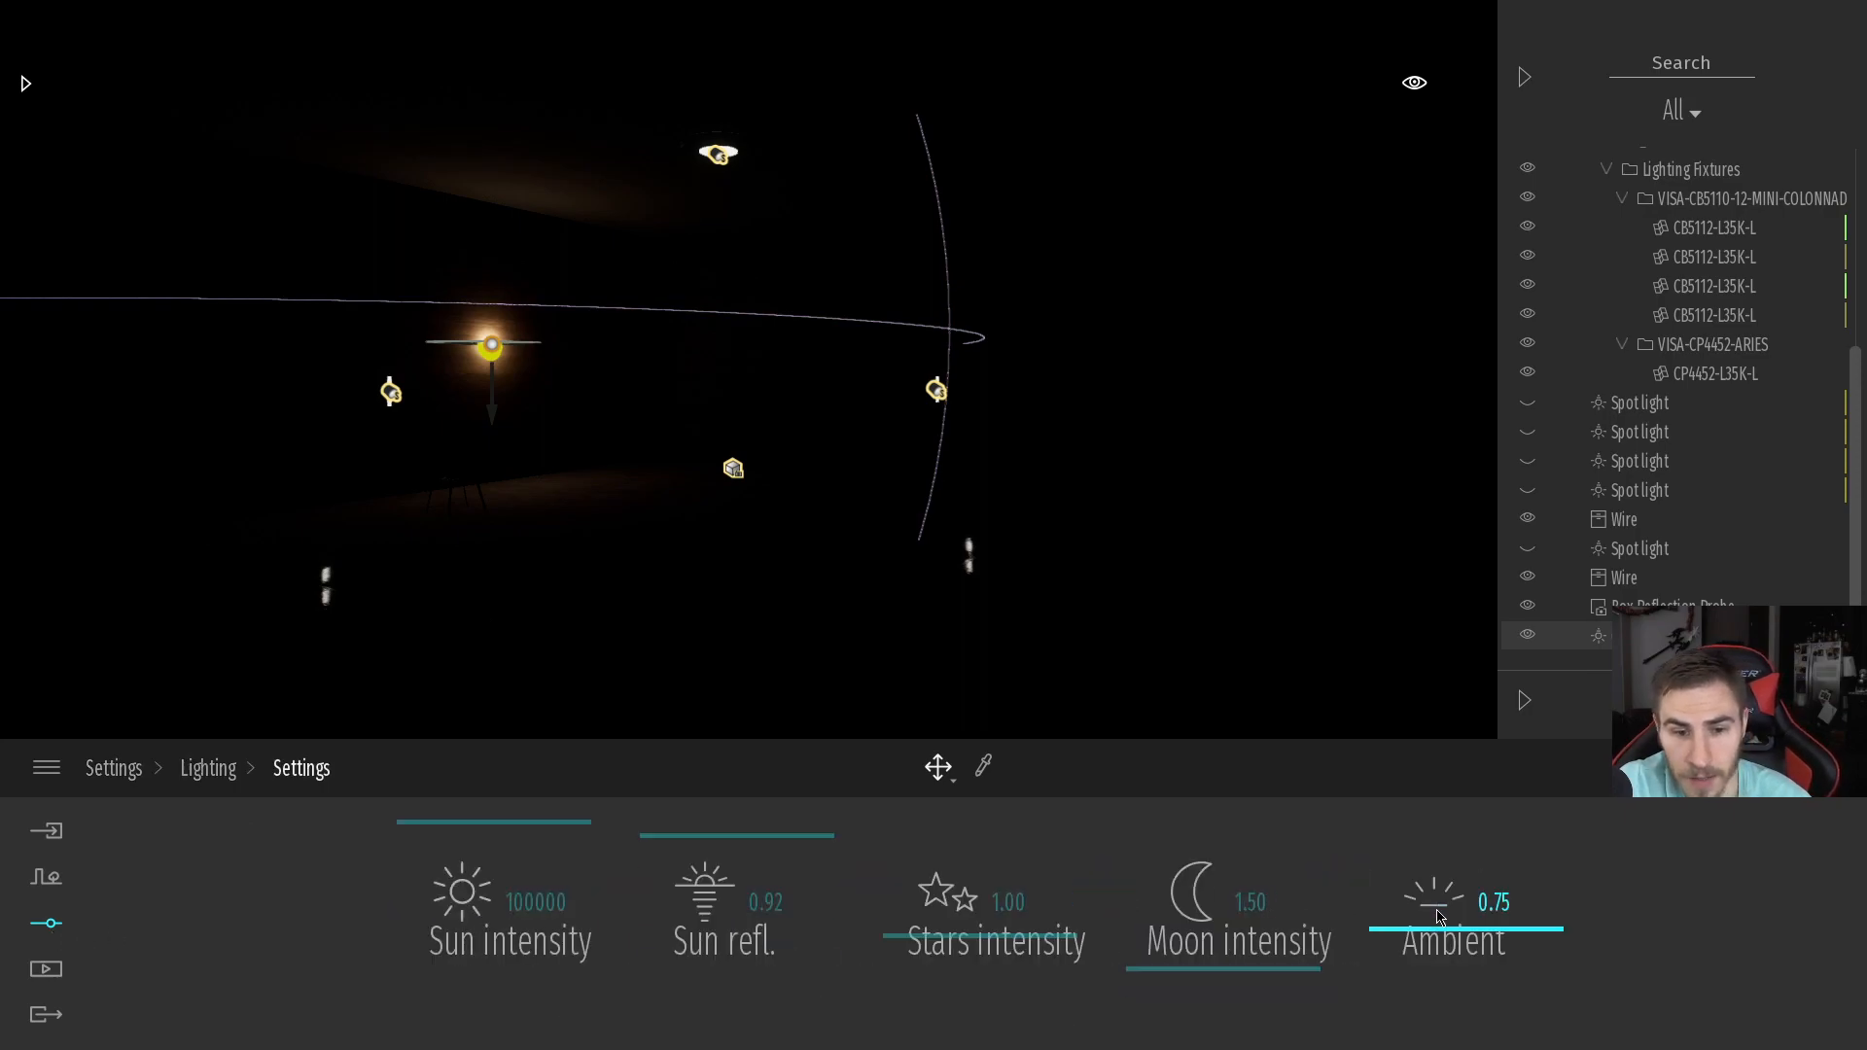
left_click(224, 773)
left_click(574, 1031)
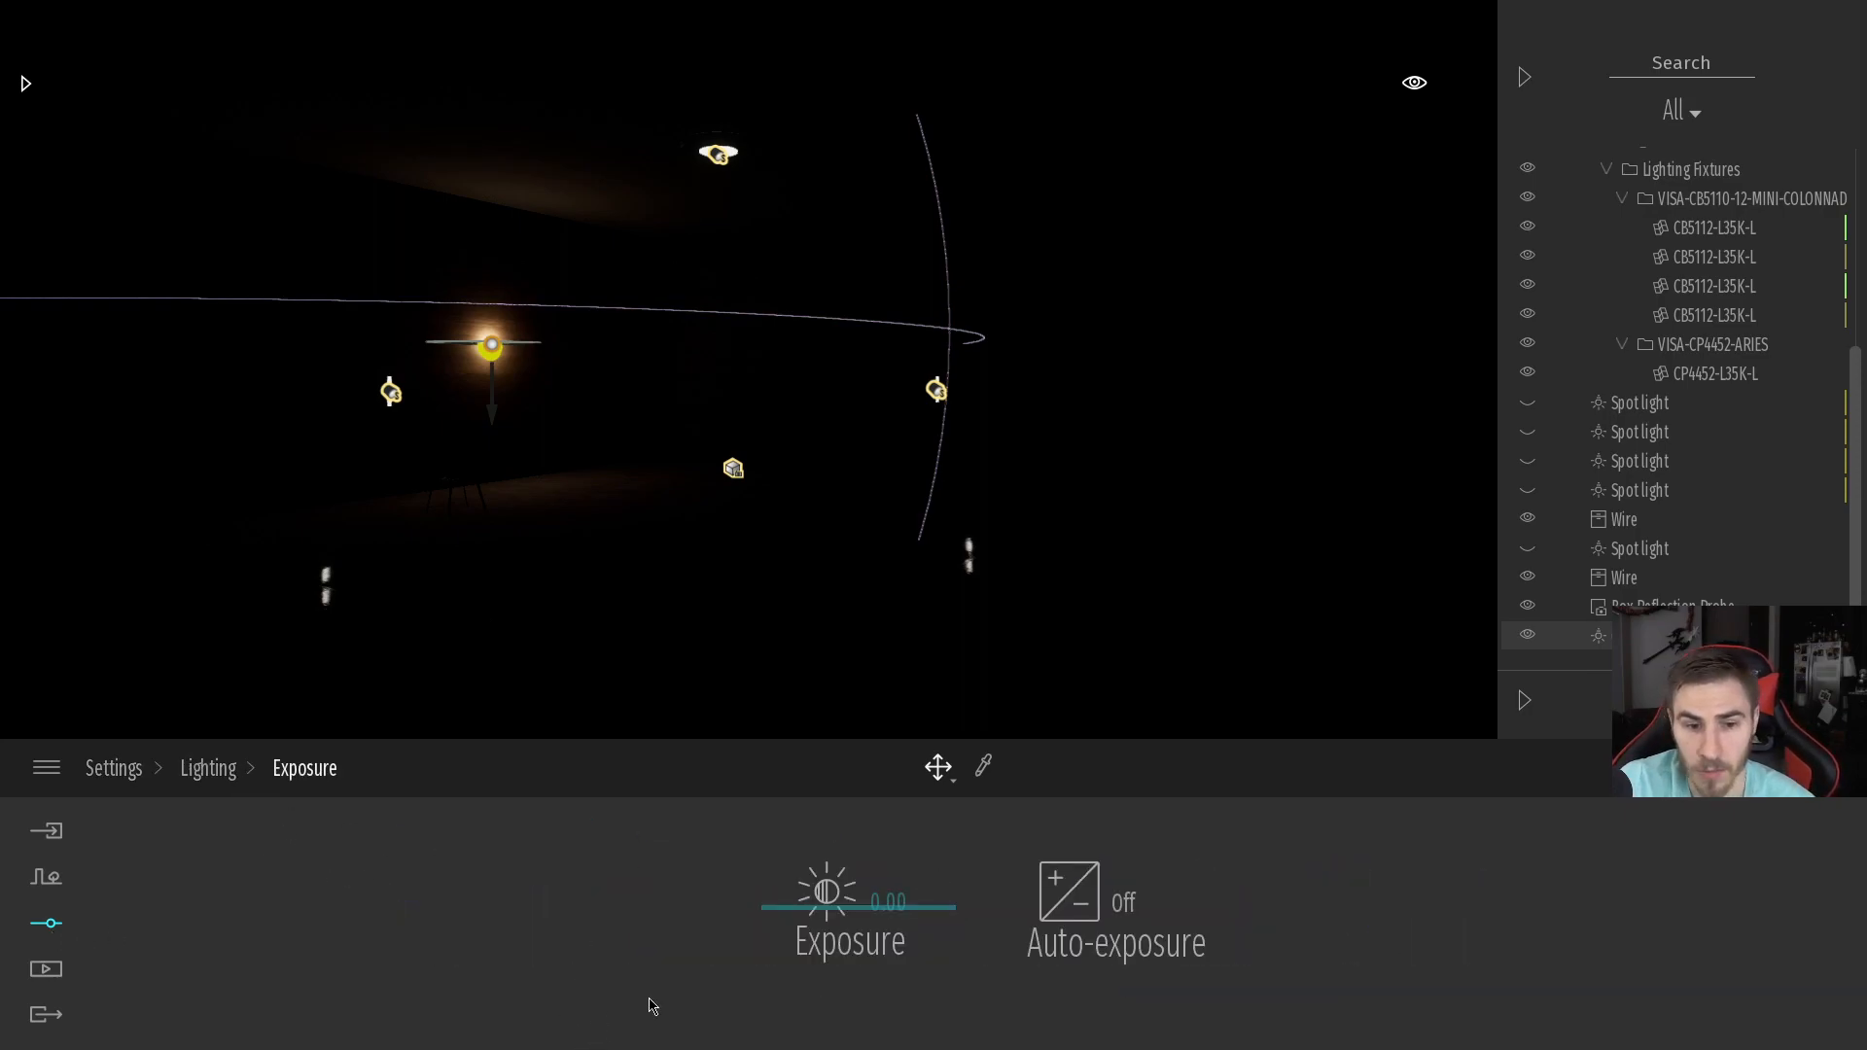
left_click(1080, 890)
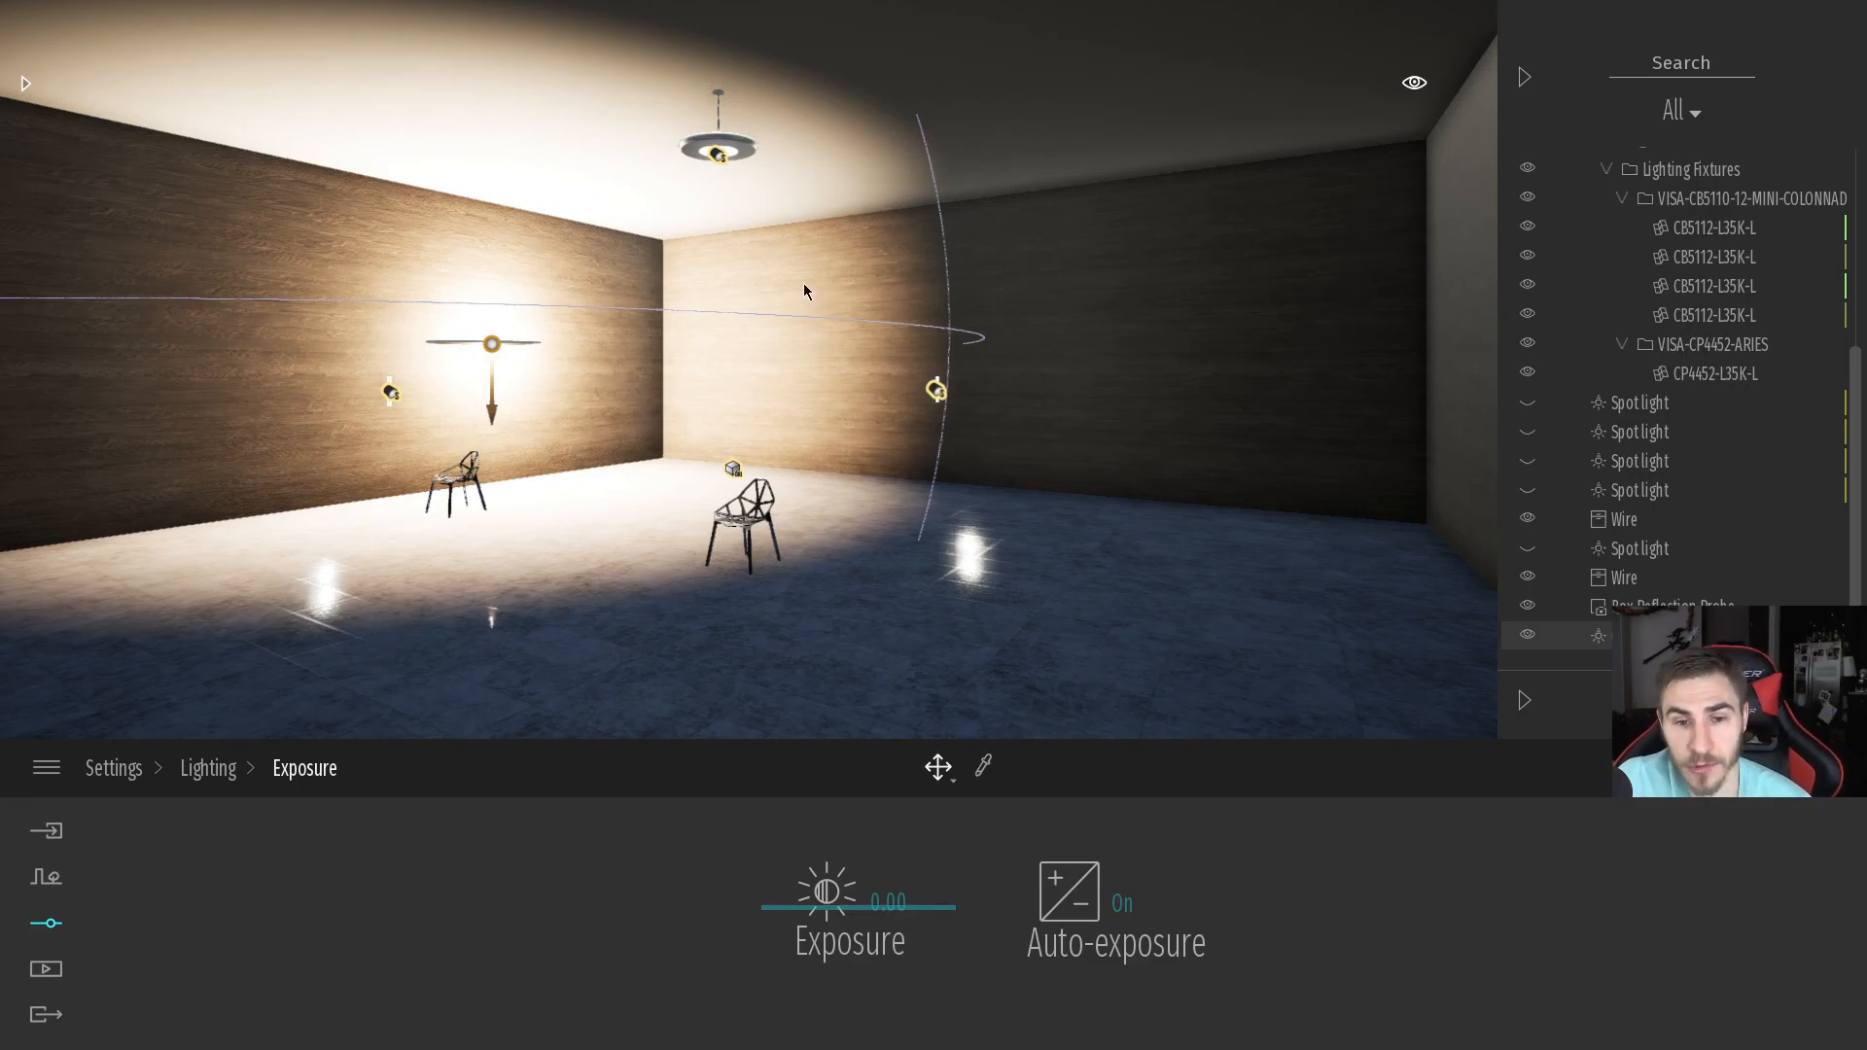
left_click(1120, 900)
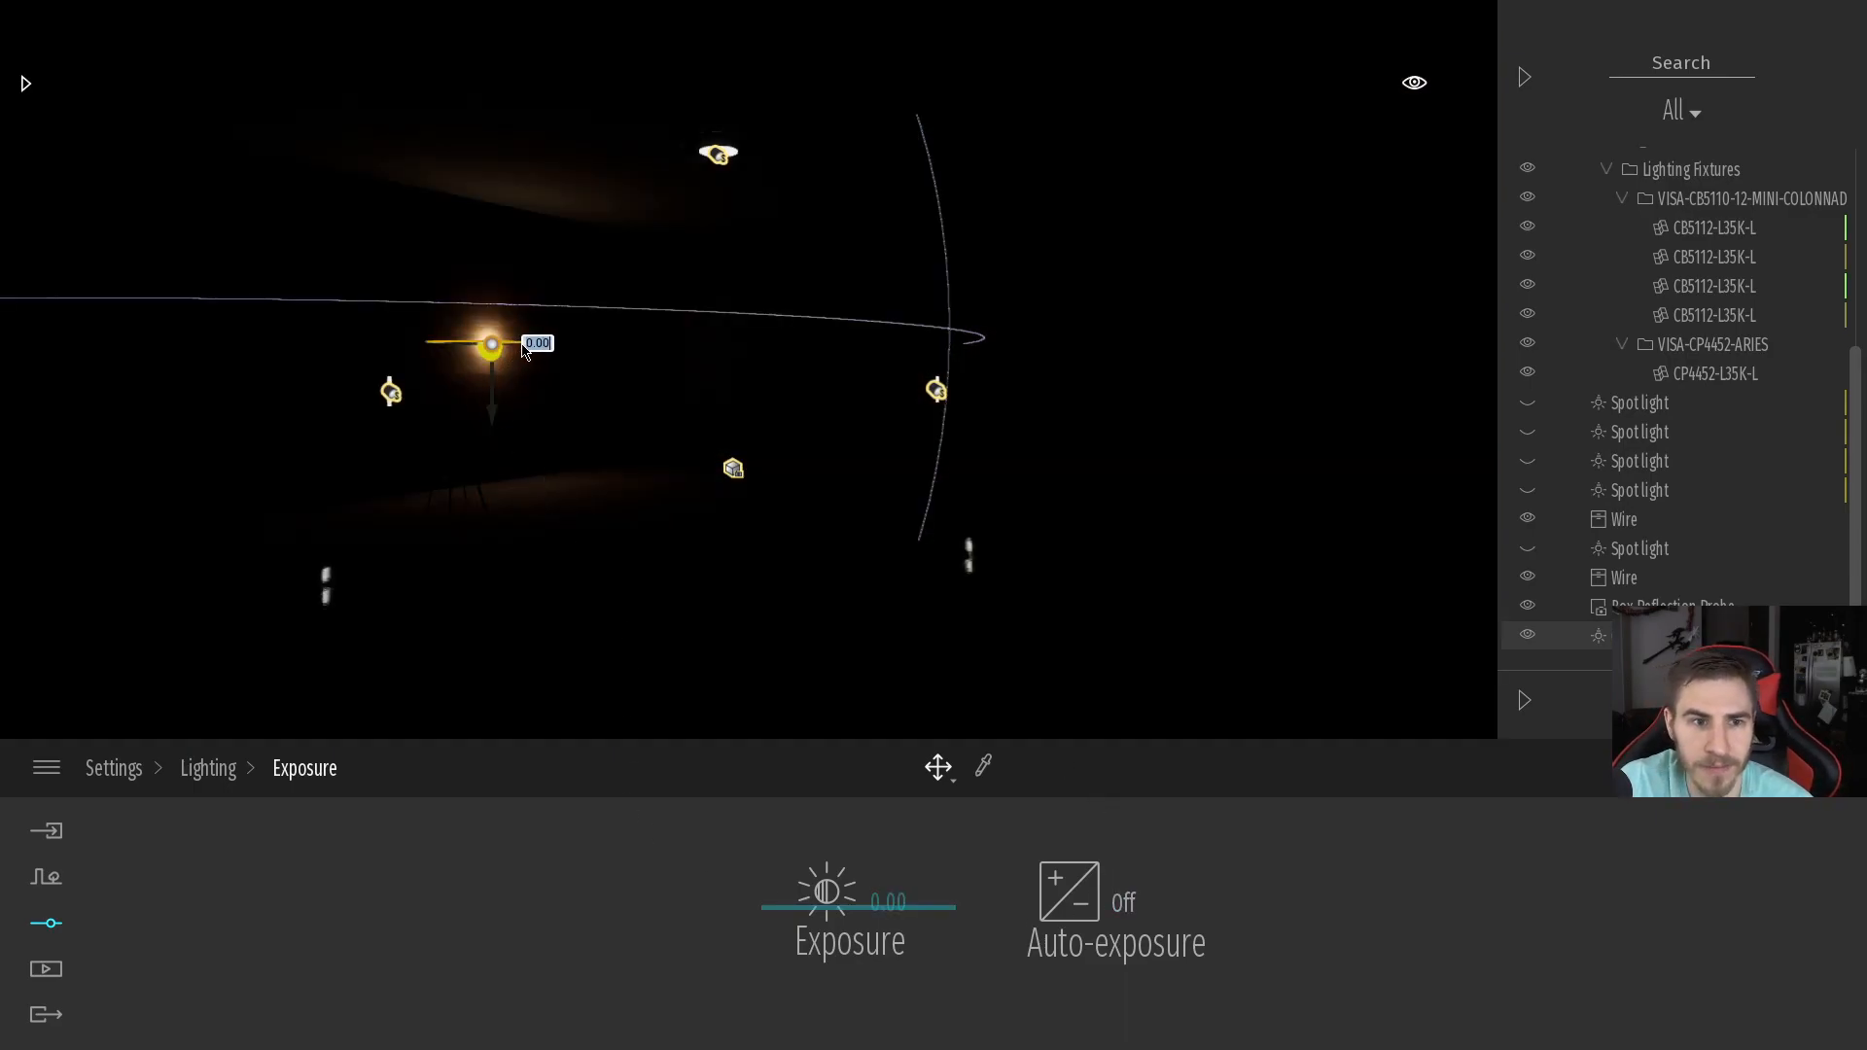
Move the omnidirectional light away from the wall toward the room's middle, and raise the scene exposure to 2.00
left_click_drag(523, 355, 818, 417)
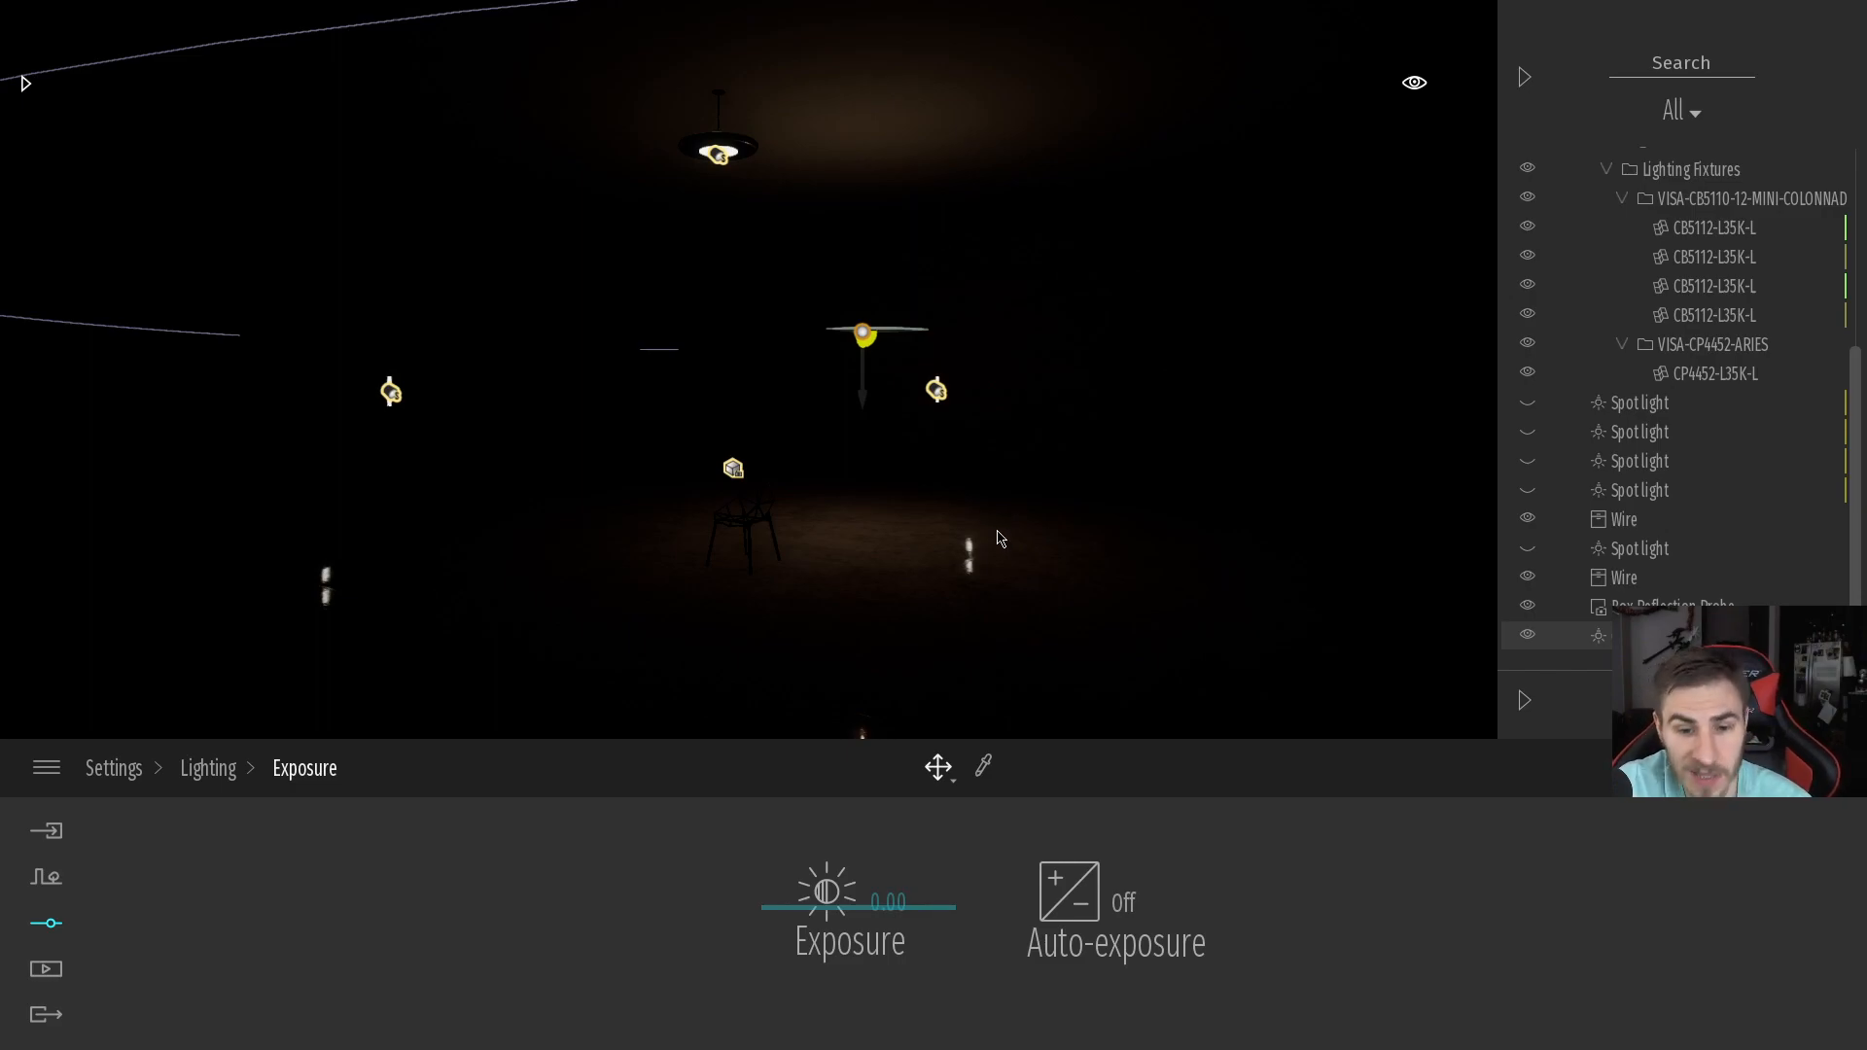
left_click(207, 778)
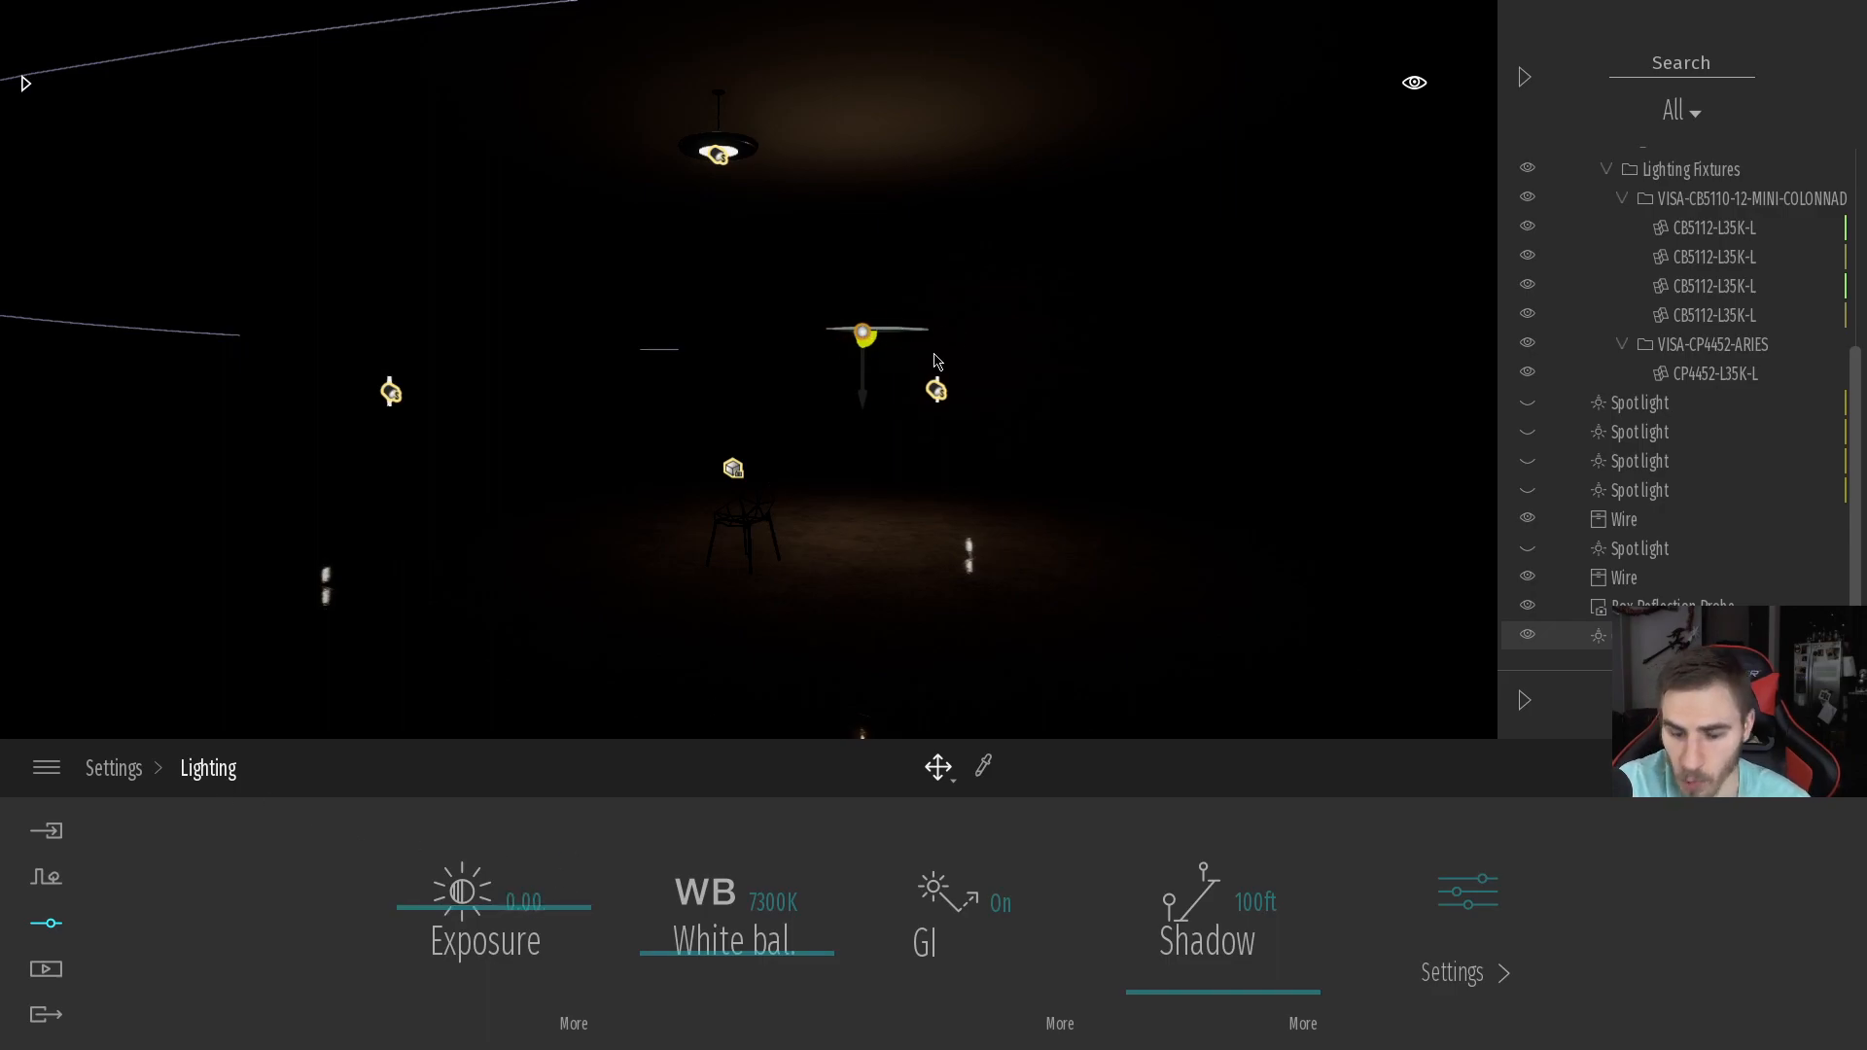
left_click(528, 900)
type("1")
key("Return")
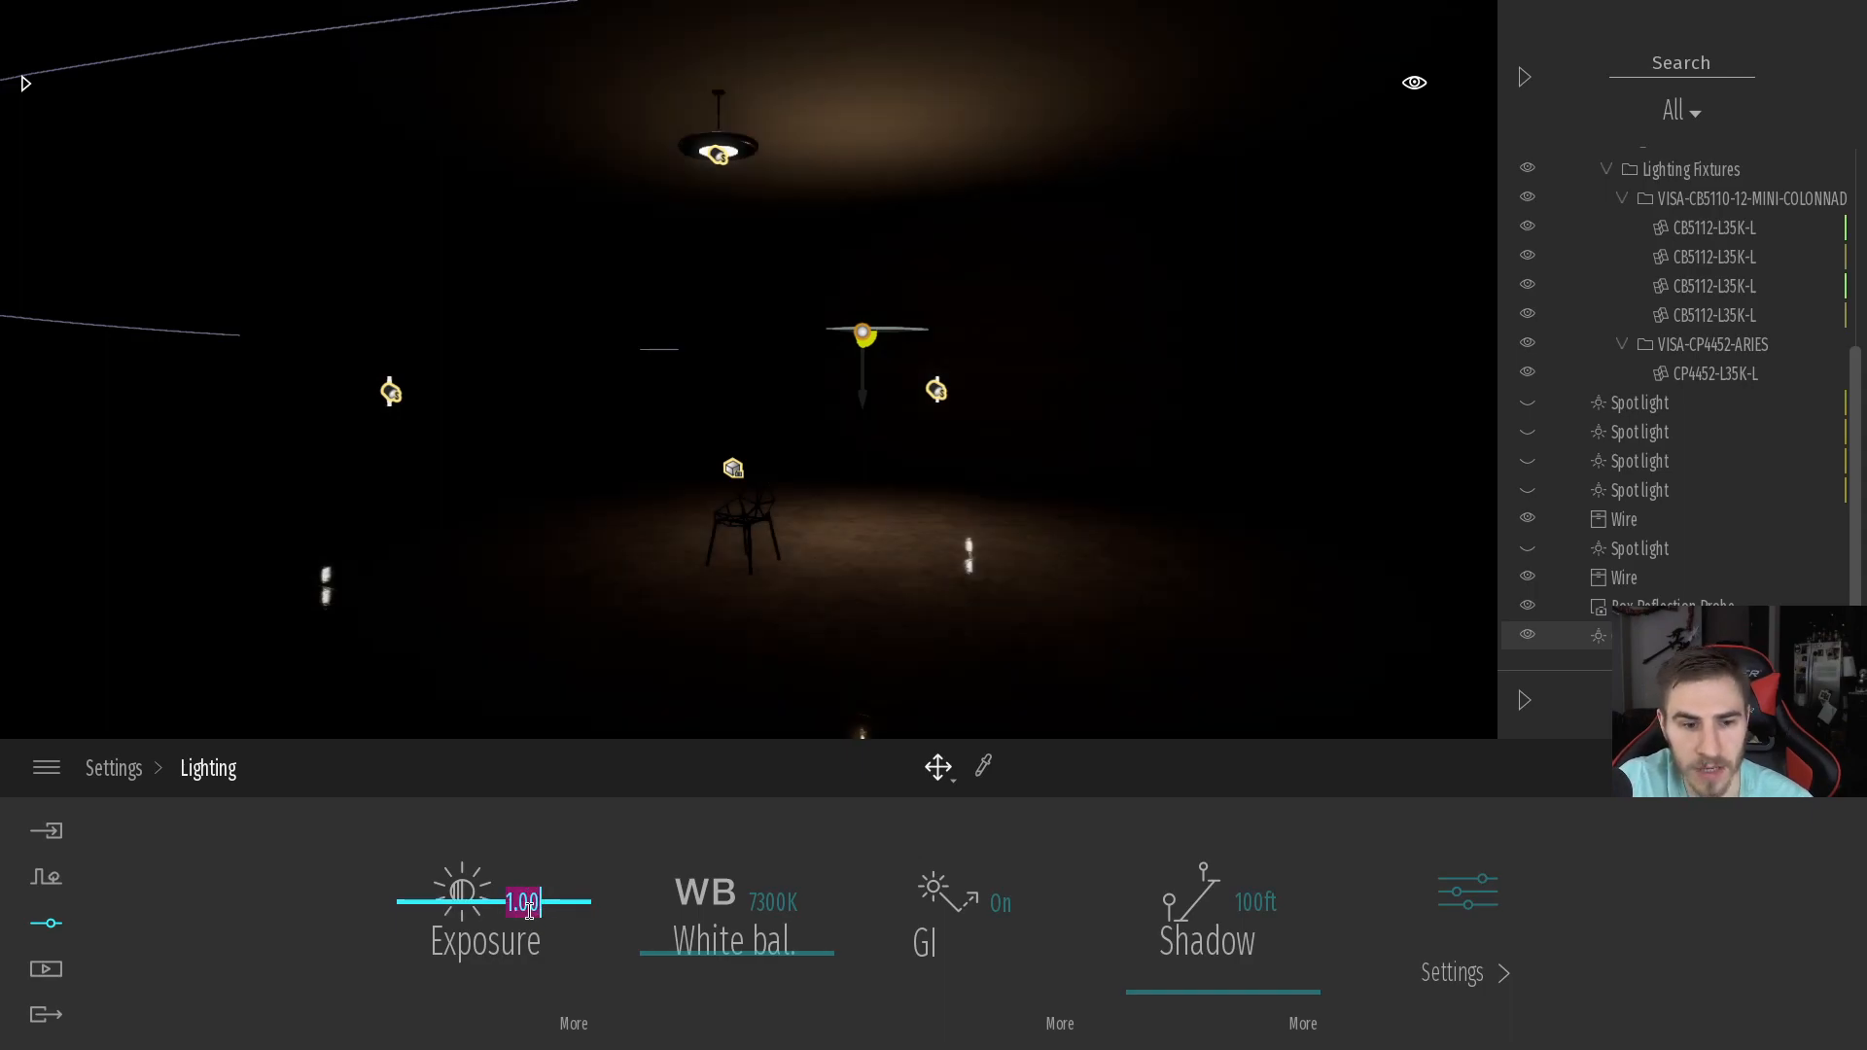
type("2")
key("Return")
right_click_drag(939, 536, 973, 516)
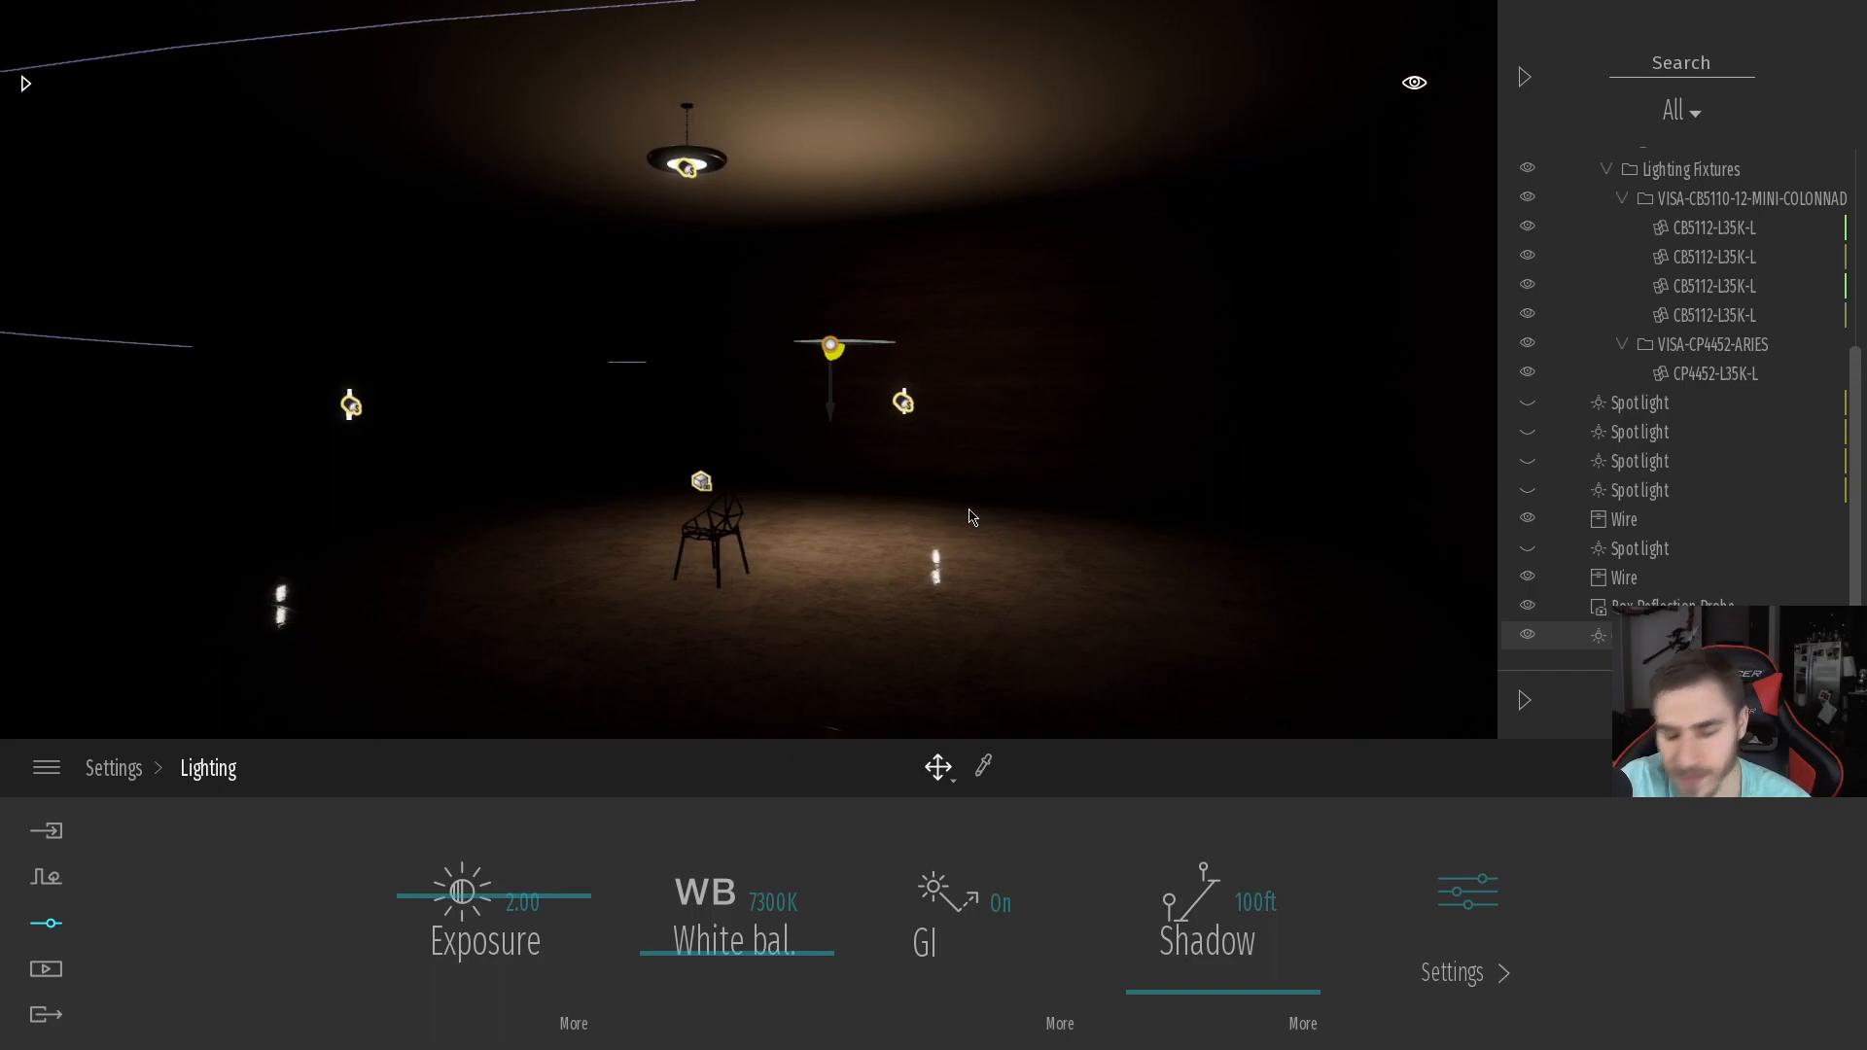